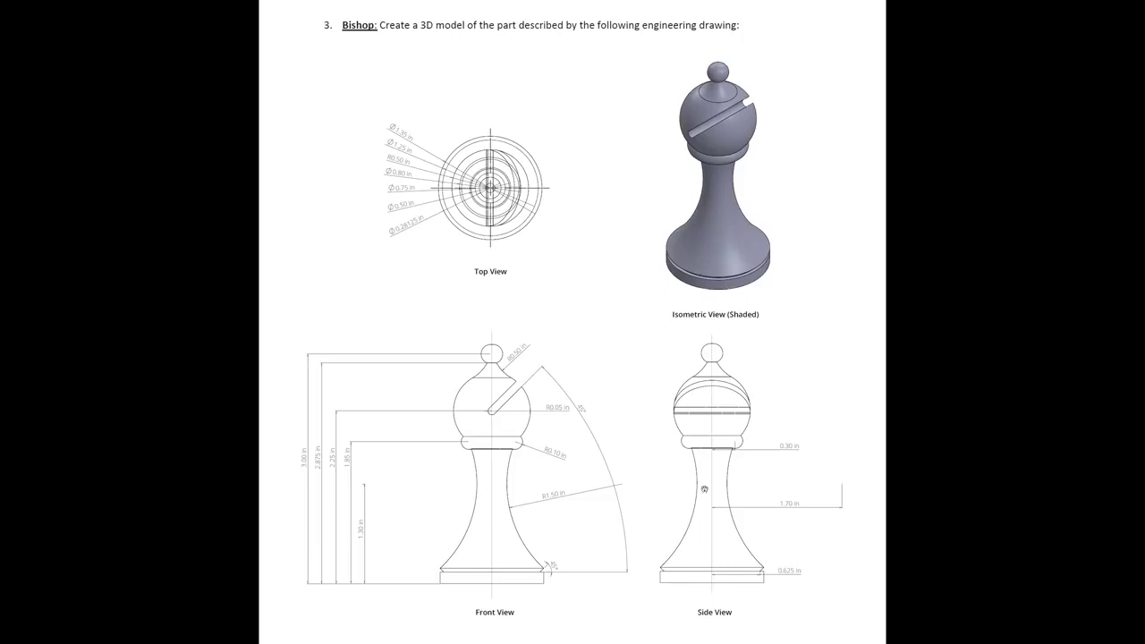
# Look over the bishop reference drawing before modelling
pyautogui.scroll(-4, 704, 489)
pyautogui.scroll(3, 556, 467)
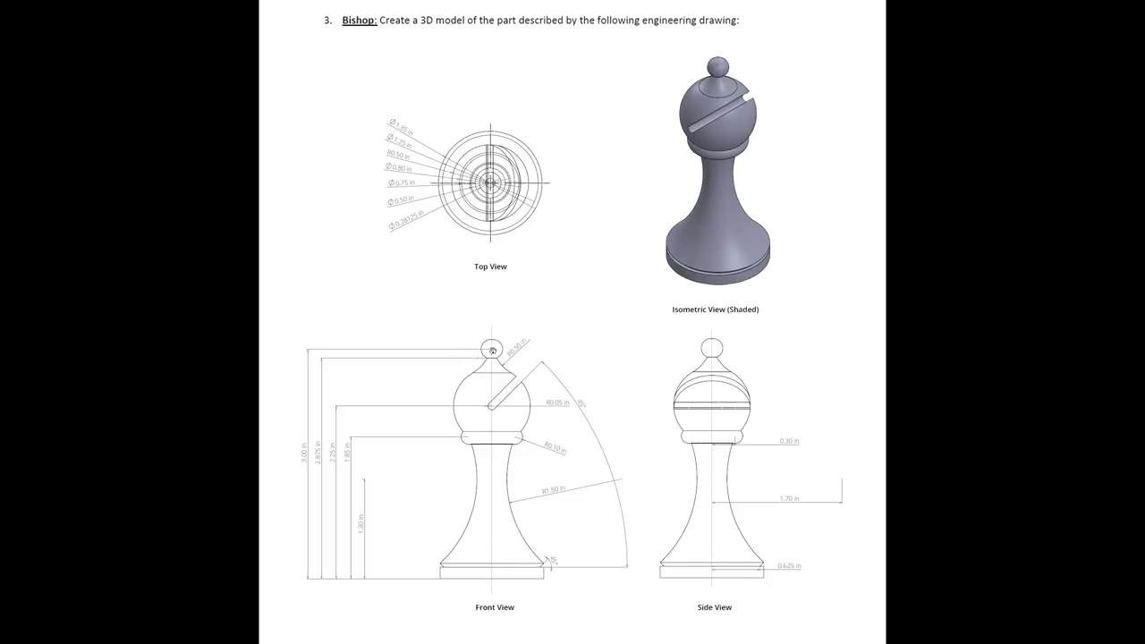
pyautogui.scroll(1, 565, 399)
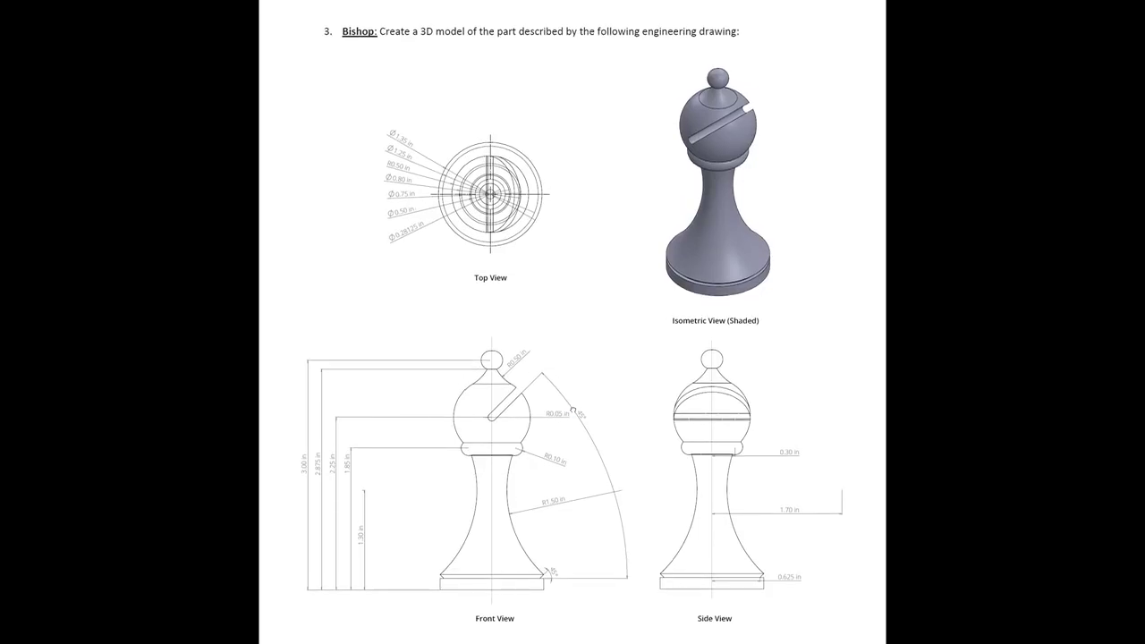
pyautogui.scroll(-2, 573, 409)
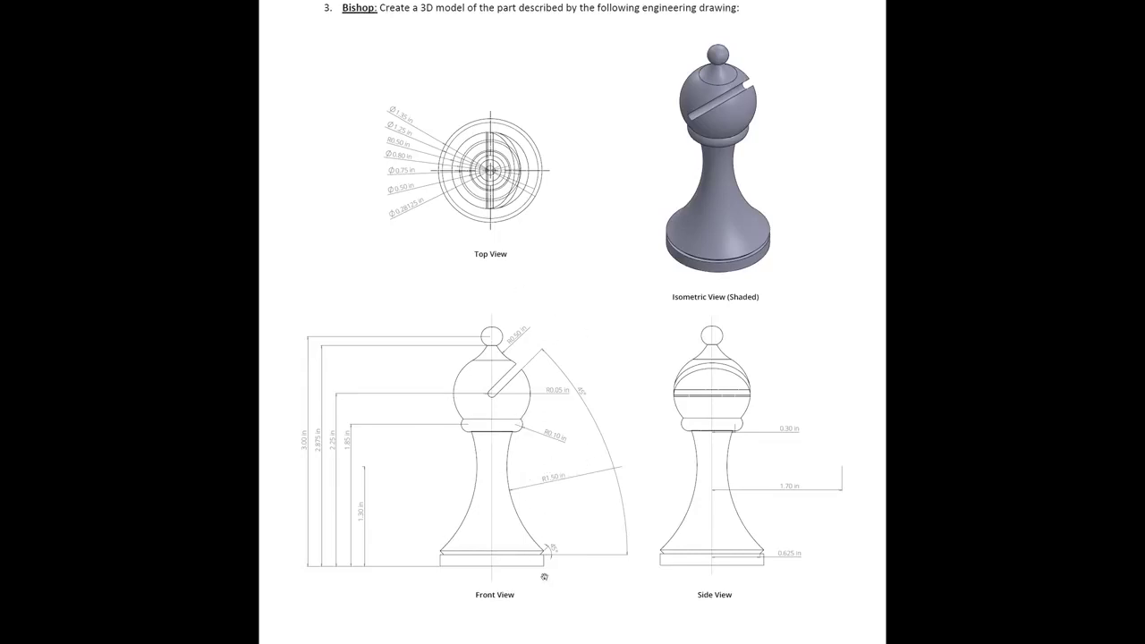
pyautogui.scroll(-1, 587, 494)
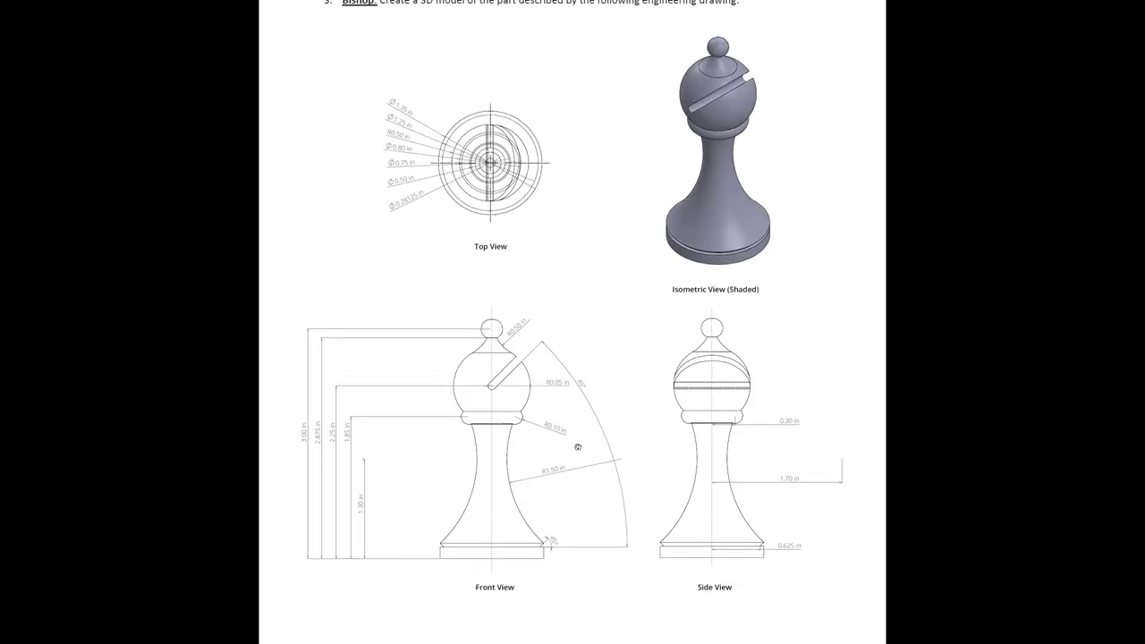
pyautogui.scroll(1, 577, 447)
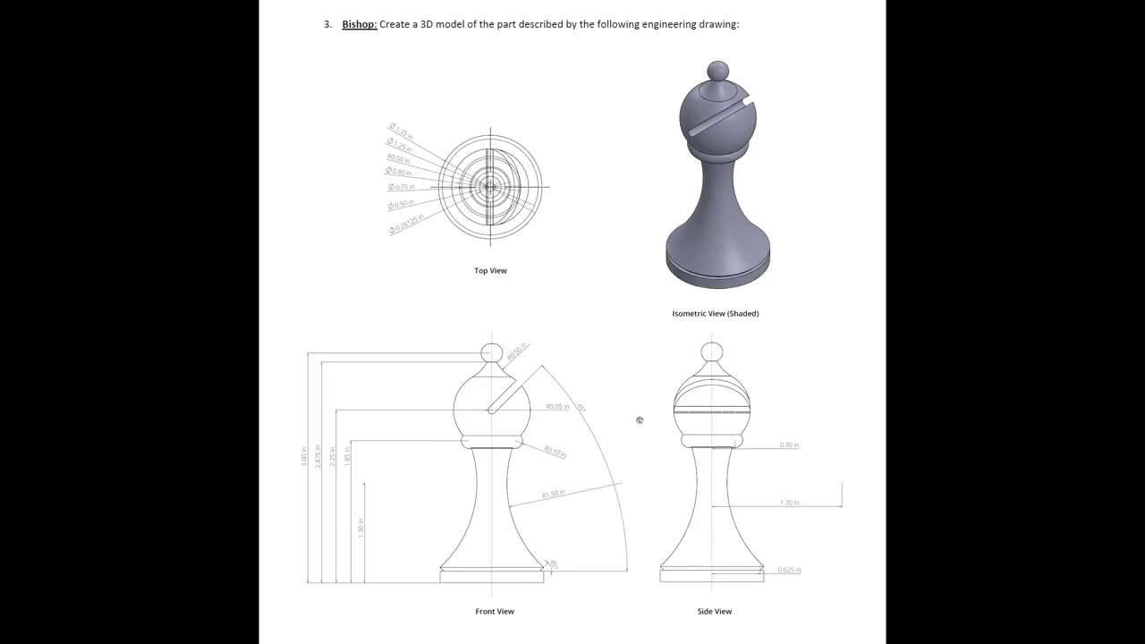
pyautogui.moveTo(640, 415)
pyautogui.mouseDown()
pyautogui.moveTo(644, 394)
pyautogui.moveTo(591, 416)
pyautogui.mouseUp()
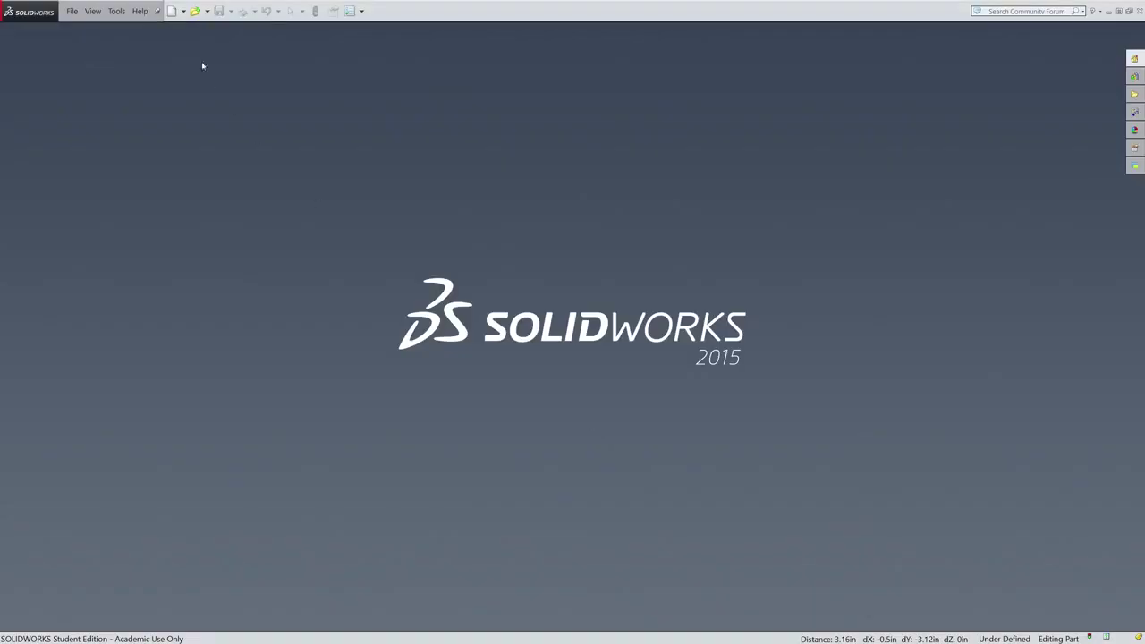
# Create a new part and start a sketch on its Front Plane
pyautogui.click(170, 10)
pyautogui.click(535, 474)
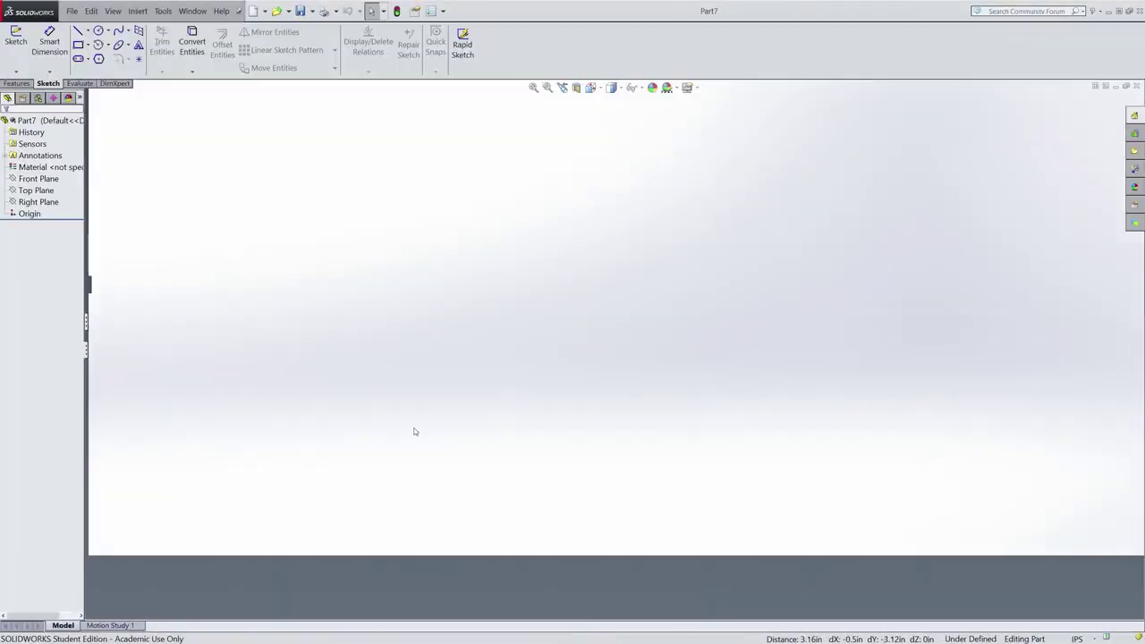
pyautogui.click(15, 40)
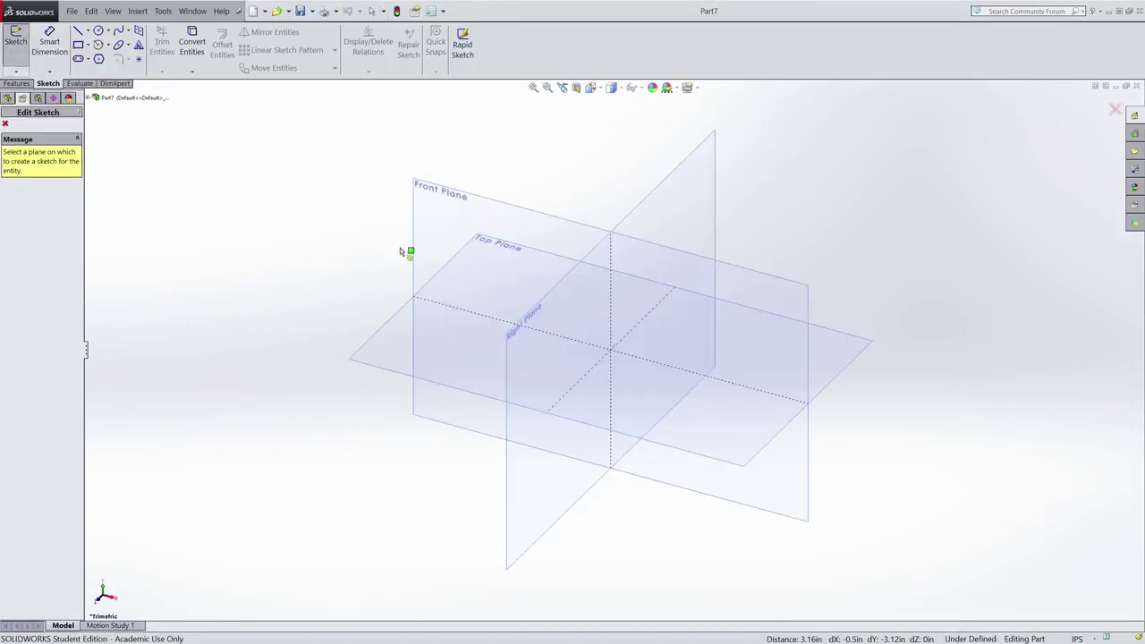
pyautogui.click(403, 251)
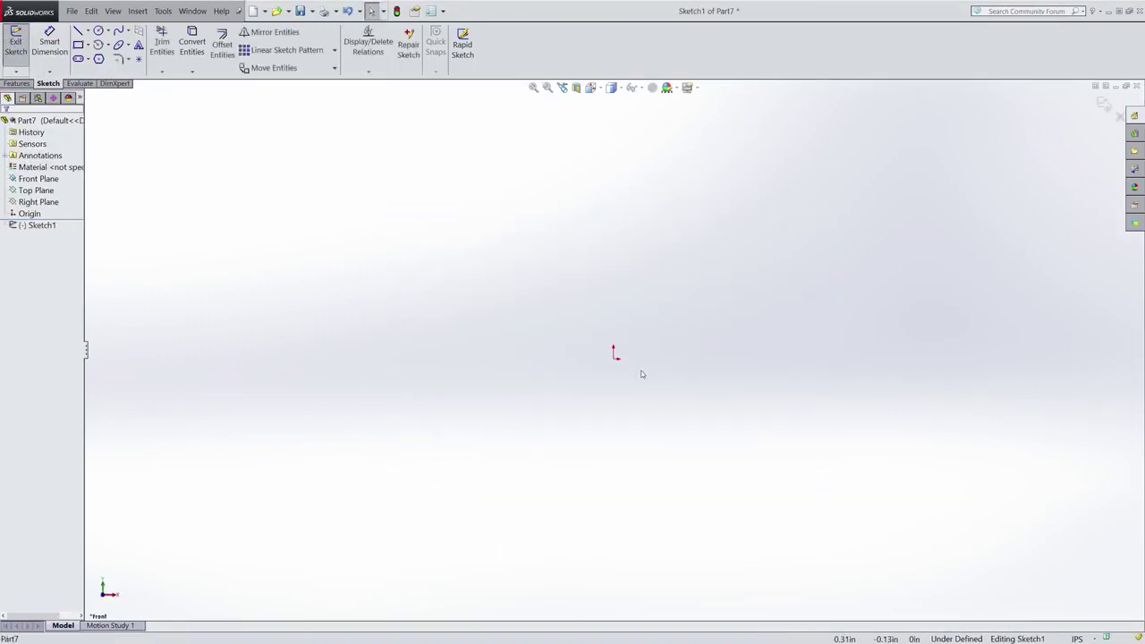
pyautogui.scroll(-5, 698, 230)
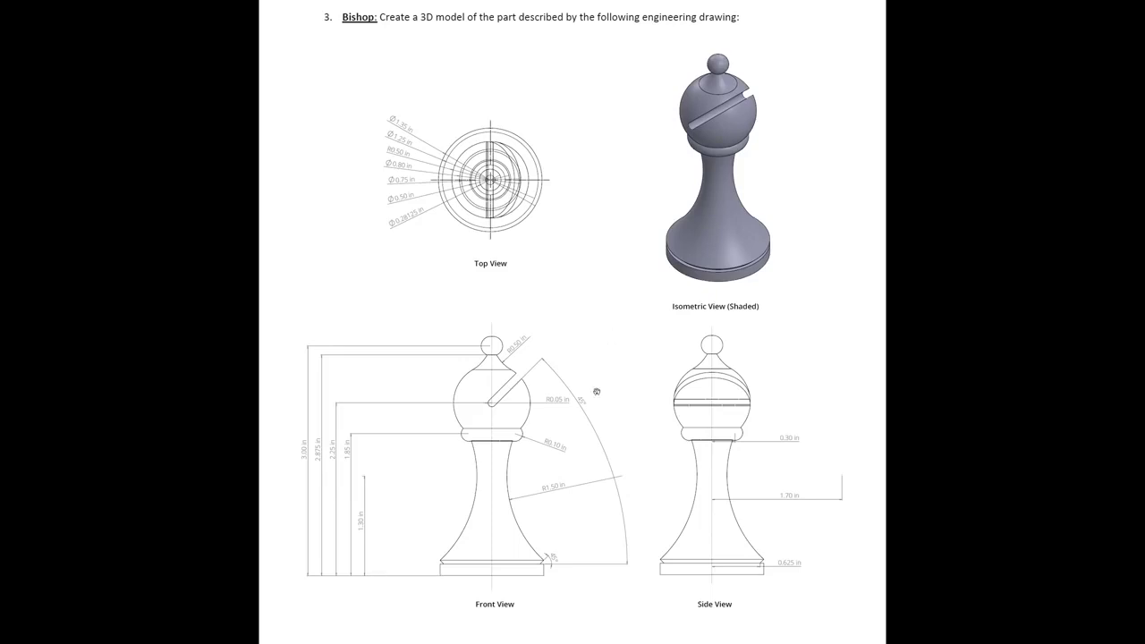
pyautogui.scroll(-1, 597, 391)
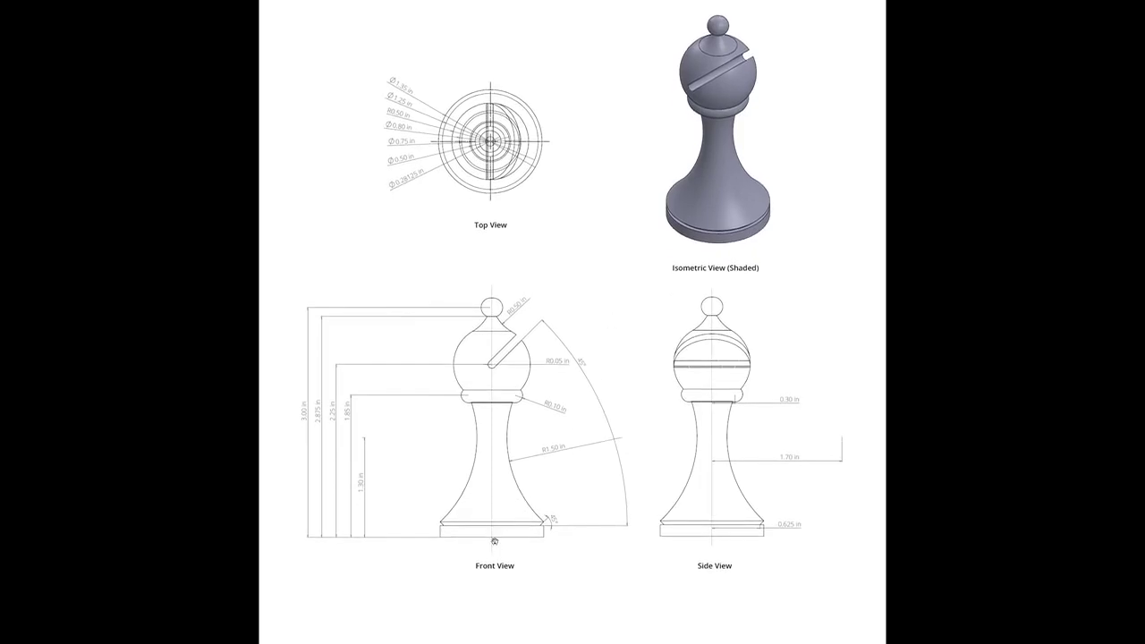
pyautogui.moveTo(499, 500); pyautogui.dragTo(500, 533)
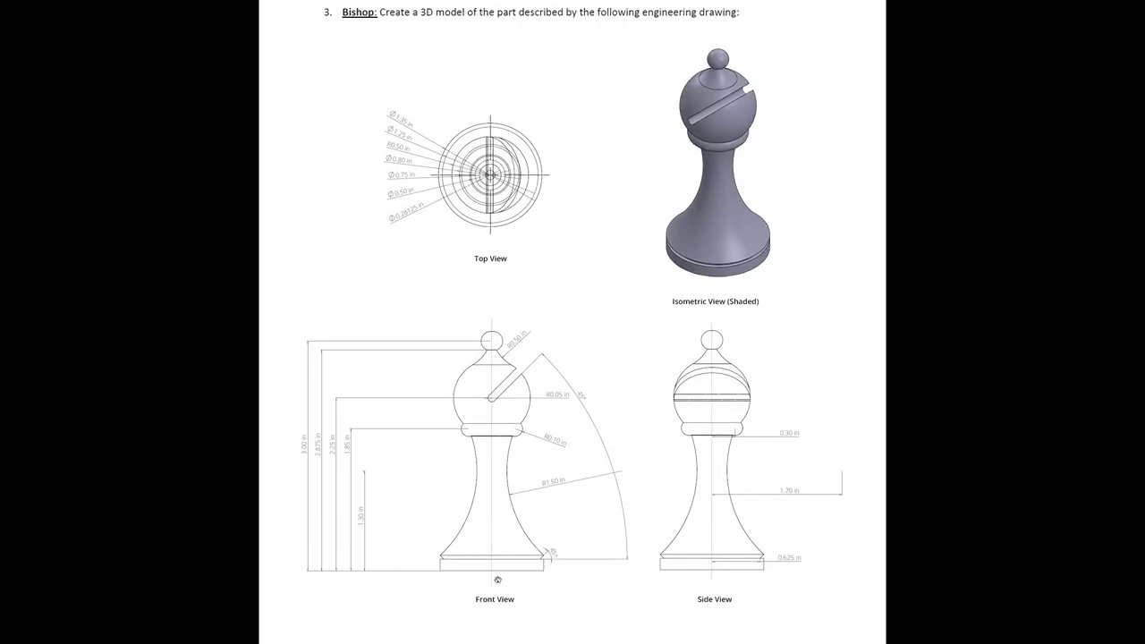
pyautogui.scroll(1, 496, 577)
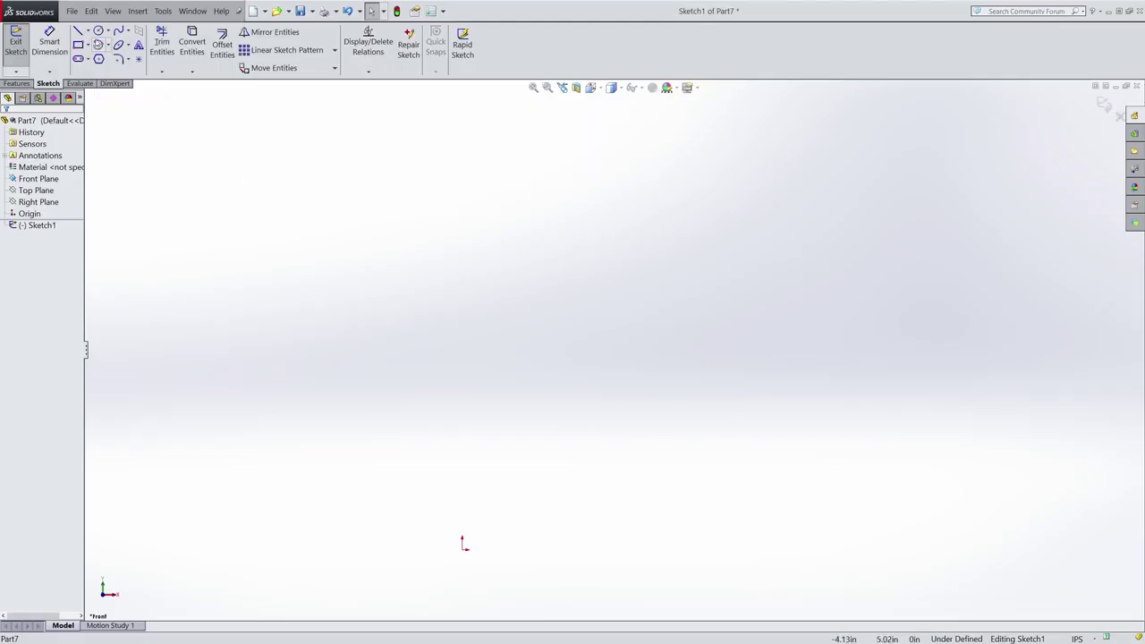
# Draw connected lines from the origin: horizontal base, vertical riser, short step left, and 45° diagonal
pyautogui.press('l')
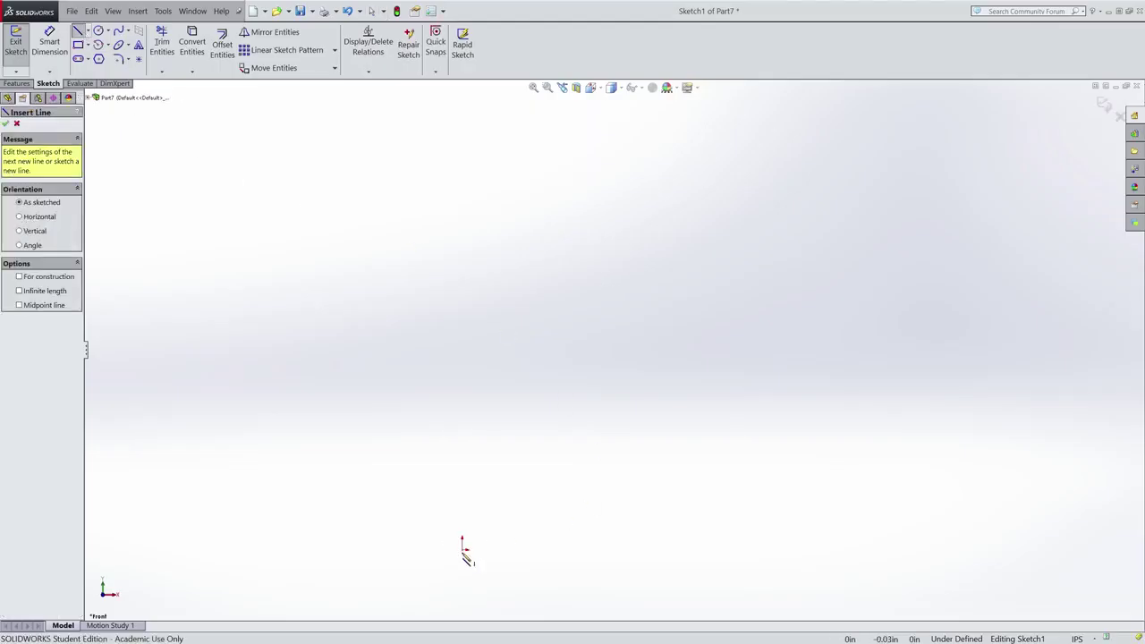
pyautogui.click(463, 544)
pyautogui.press('Escape')
pyautogui.press('l')
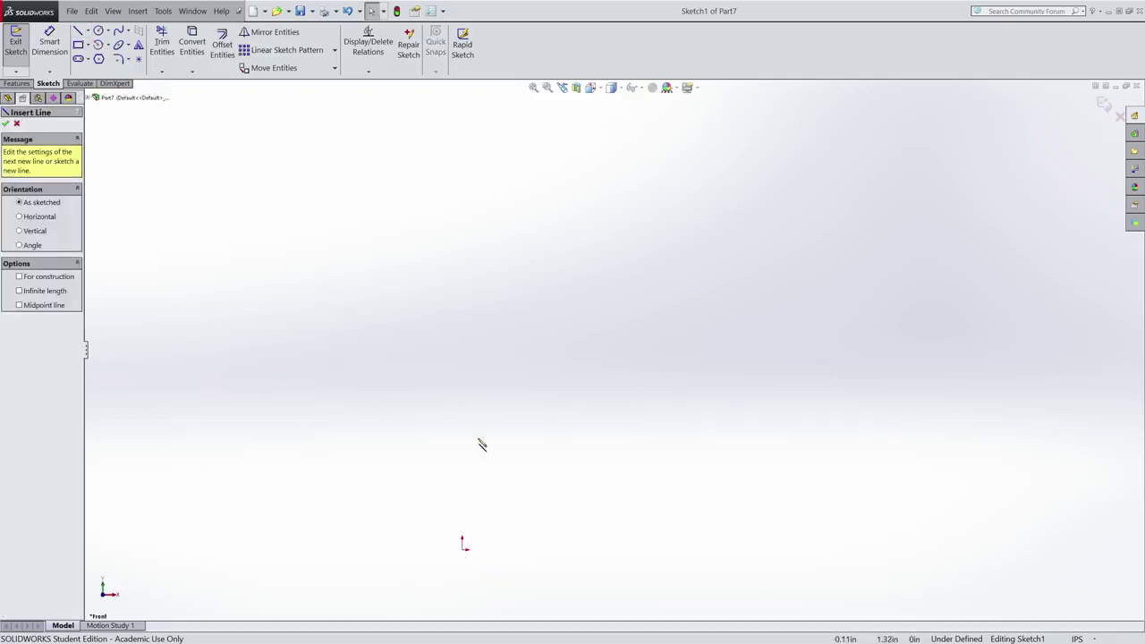
pyautogui.click(464, 546)
pyautogui.click(638, 549)
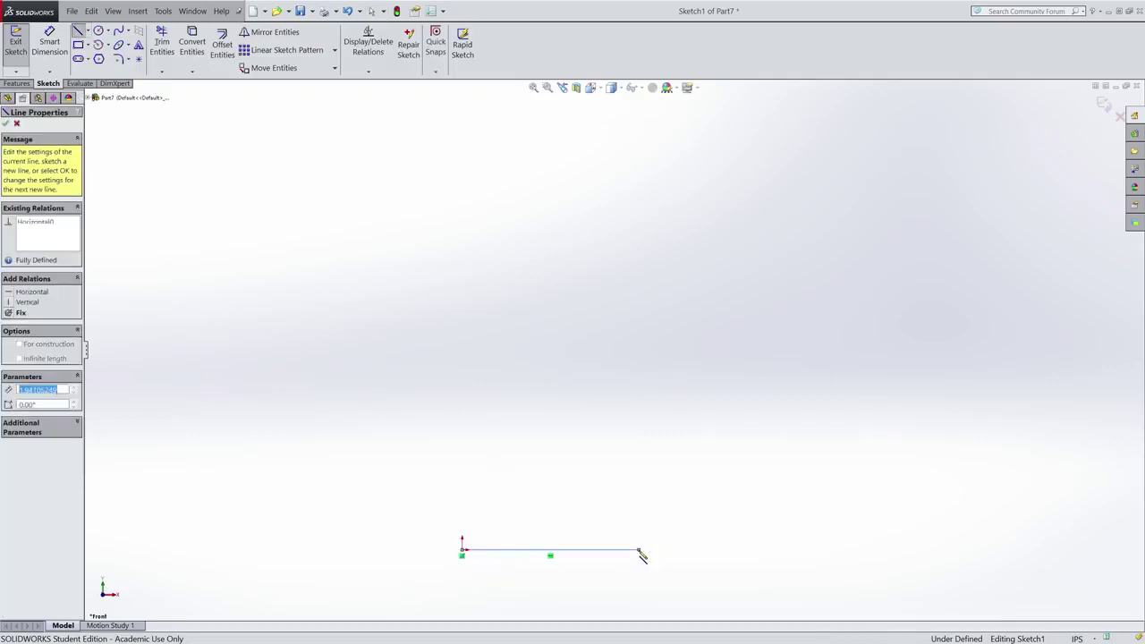
pyautogui.click(639, 519)
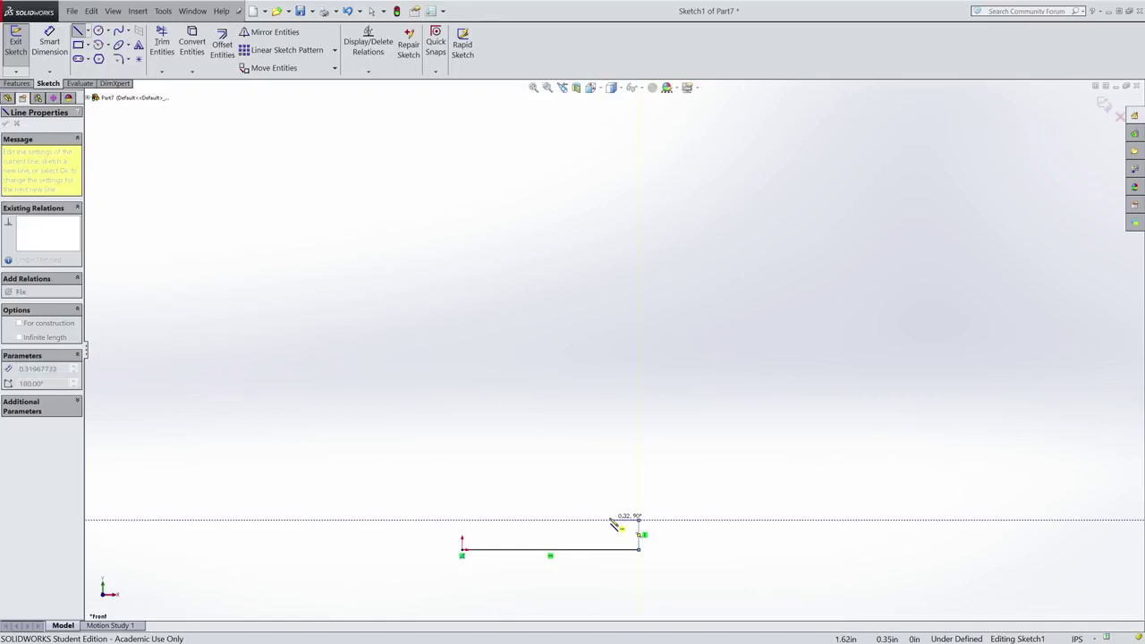
pyautogui.click(610, 519)
pyautogui.click(640, 490)
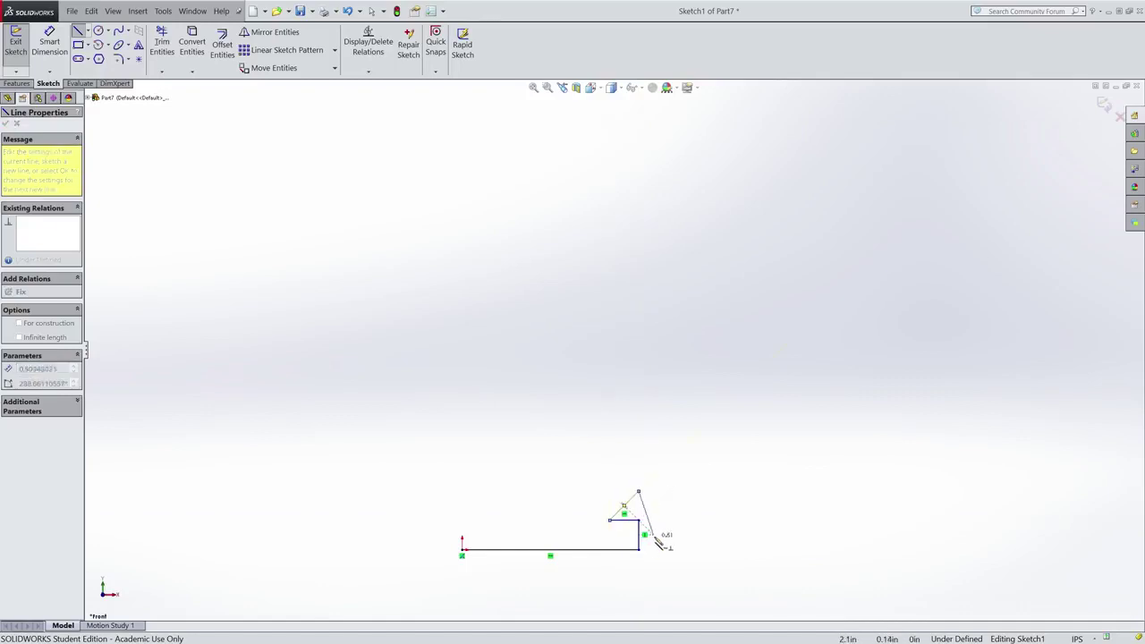
pyautogui.press('Escape')
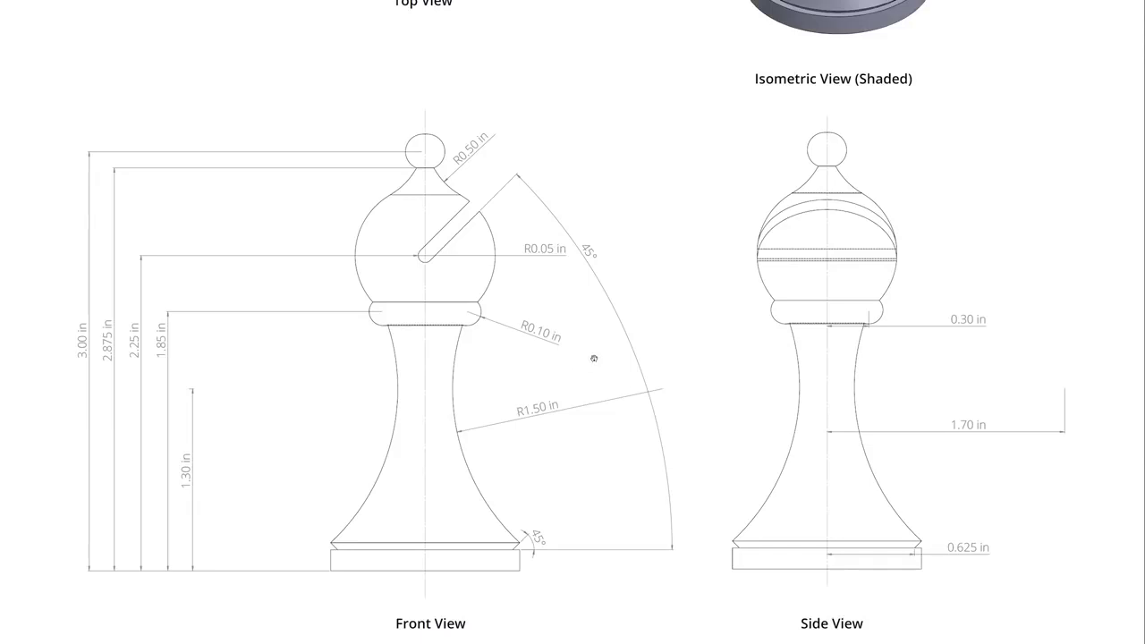
pyautogui.scroll(-1, 564, 389)
pyautogui.scroll(2, 569, 397)
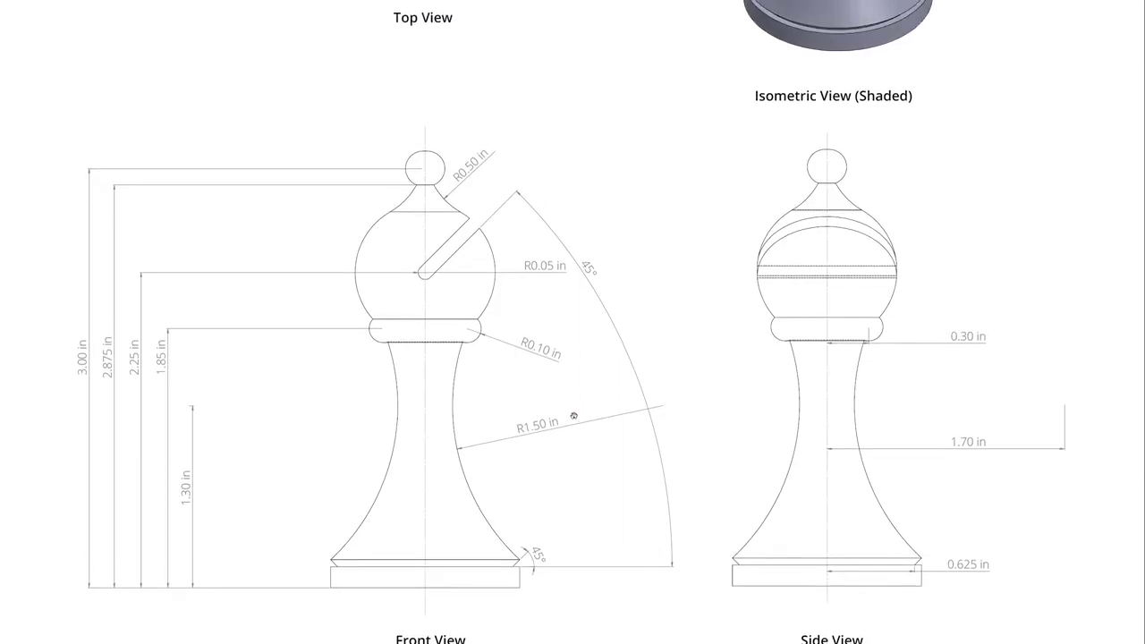
pyautogui.scroll(1, 573, 415)
pyautogui.scroll(-2, 585, 403)
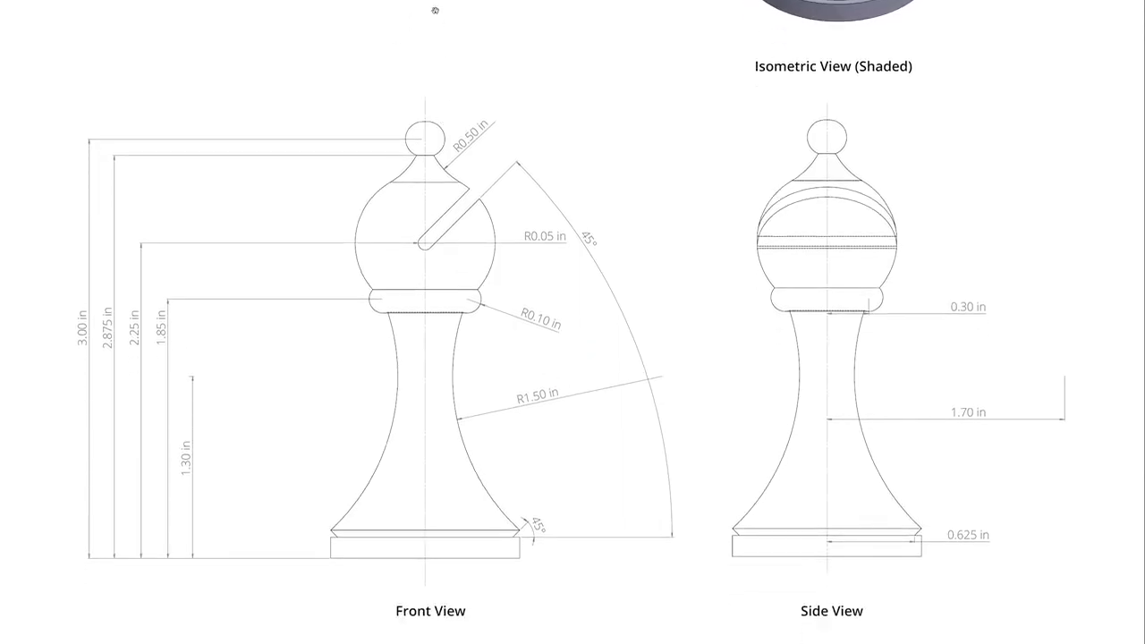
pyautogui.scroll(2, 510, 302)
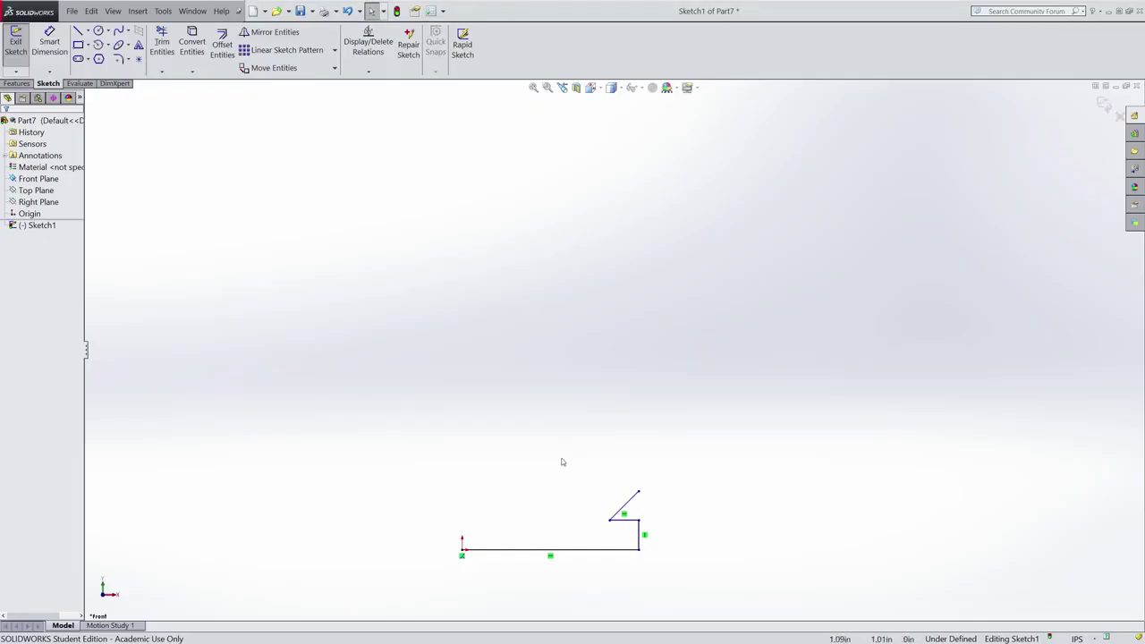
pyautogui.scroll(2, 562, 461)
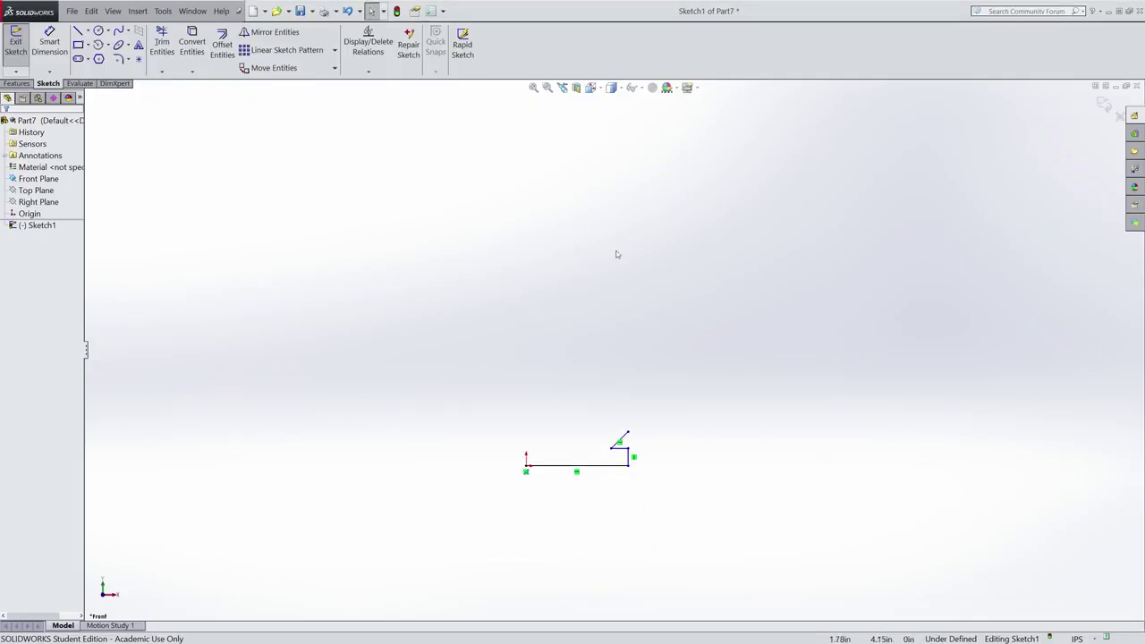
# Add a vertical, infinite-length construction line through the origin as the centre axis
pyautogui.scroll(1, 615, 255)
pyautogui.click(78, 30)
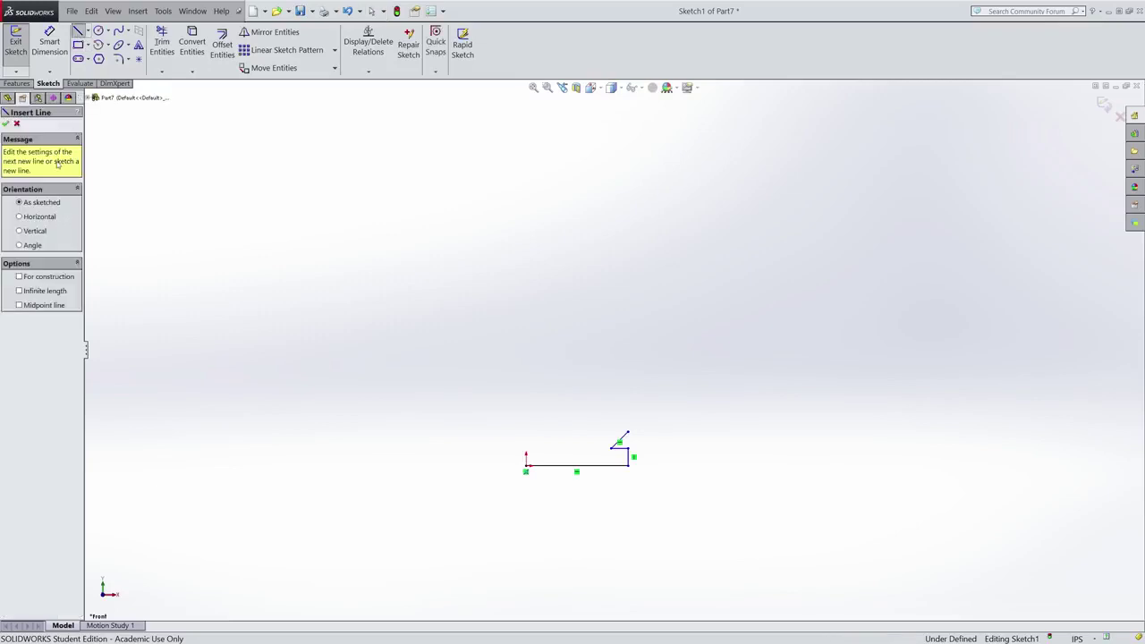
pyautogui.click(31, 235)
pyautogui.click(40, 286)
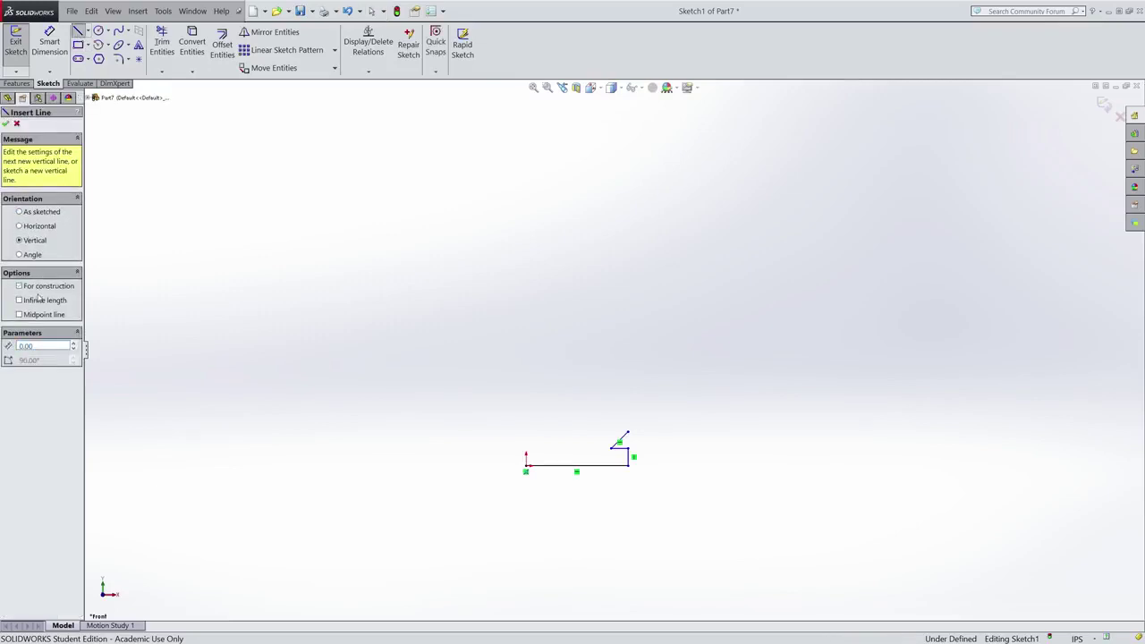
pyautogui.click(39, 301)
pyautogui.click(527, 467)
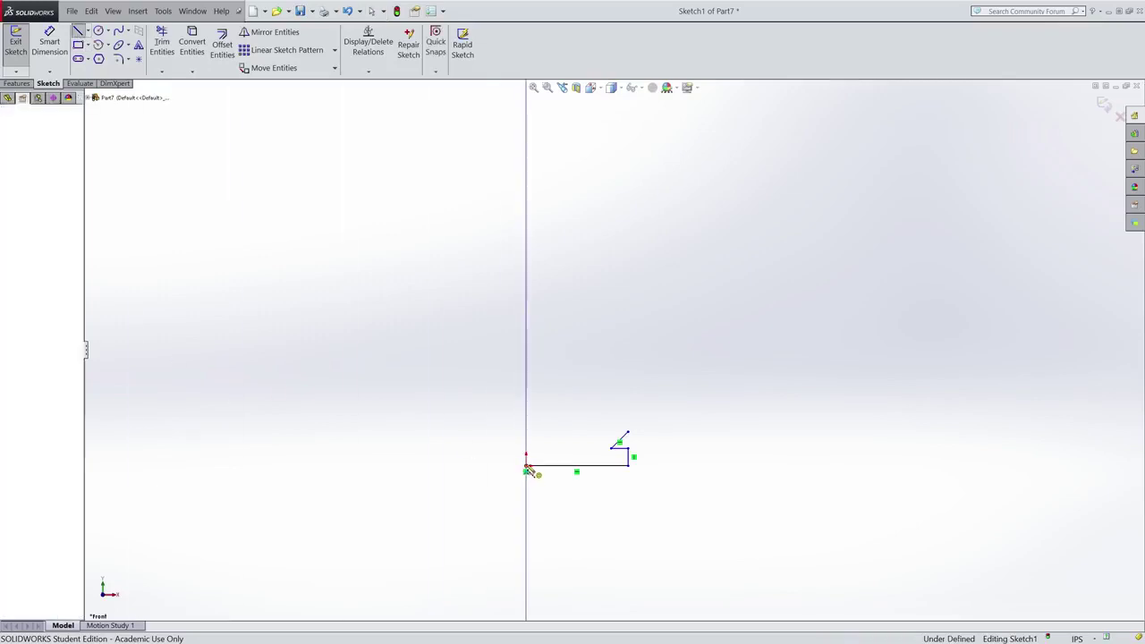
pyautogui.press('Escape')
# Check the new construction line's properties, then deselect it
pyautogui.scroll(2, 713, 327)
pyautogui.scroll(-1, 694, 282)
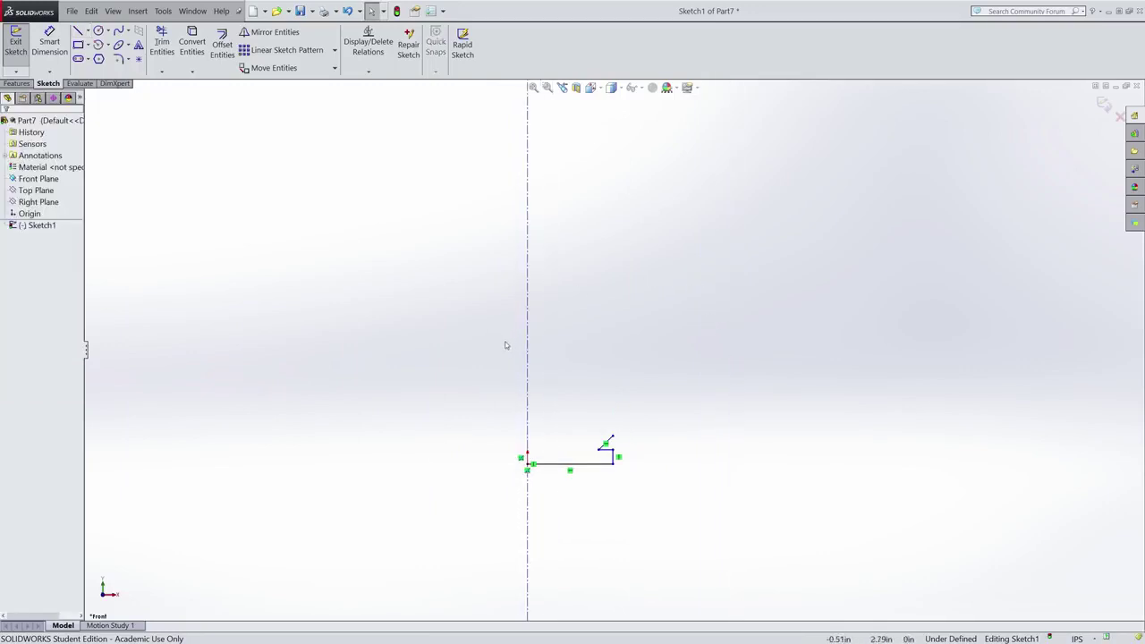
pyautogui.click(526, 343)
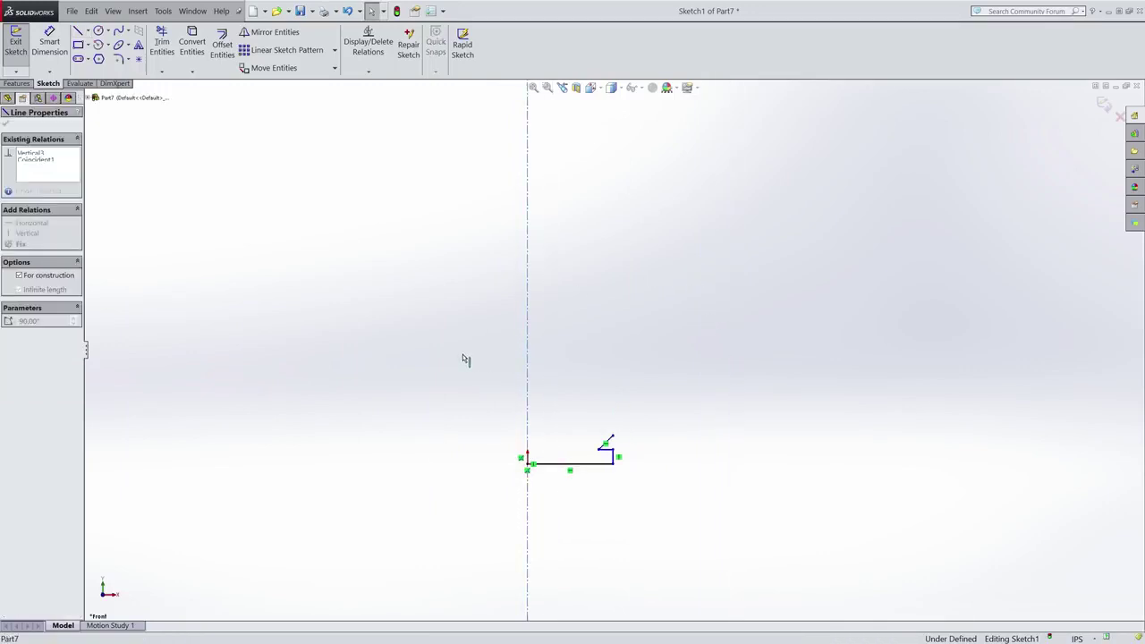
pyautogui.click(662, 376)
pyautogui.scroll(2, 658, 286)
pyautogui.scroll(-1, 659, 349)
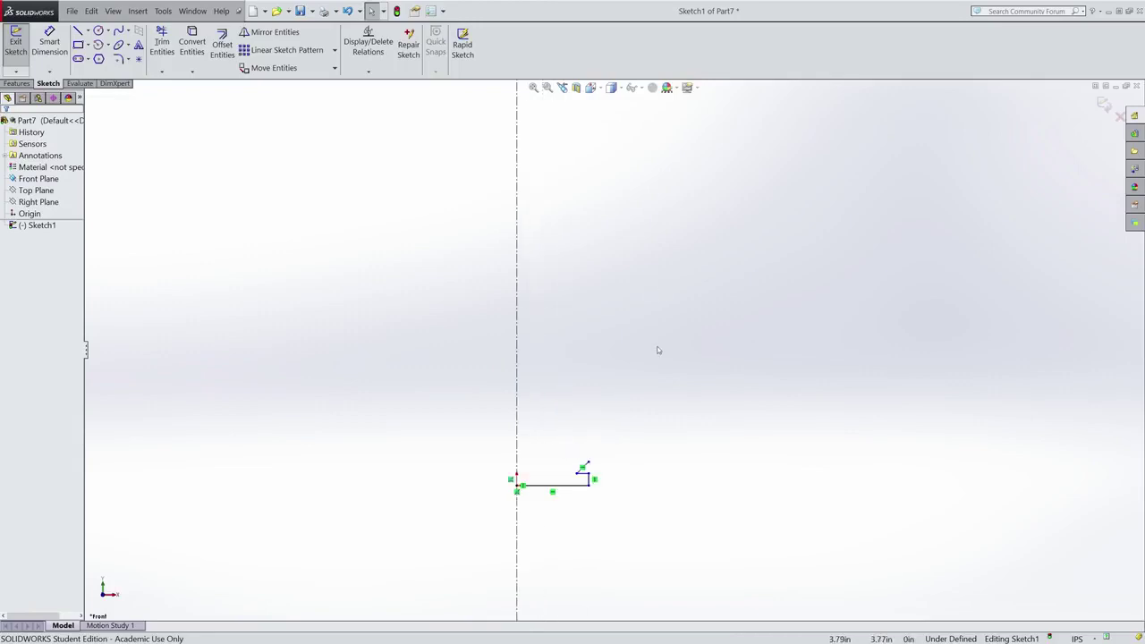
pyautogui.scroll(-1, 587, 363)
pyautogui.scroll(-1, 546, 401)
pyautogui.scroll(-2, 658, 349)
pyautogui.scroll(1, 800, 316)
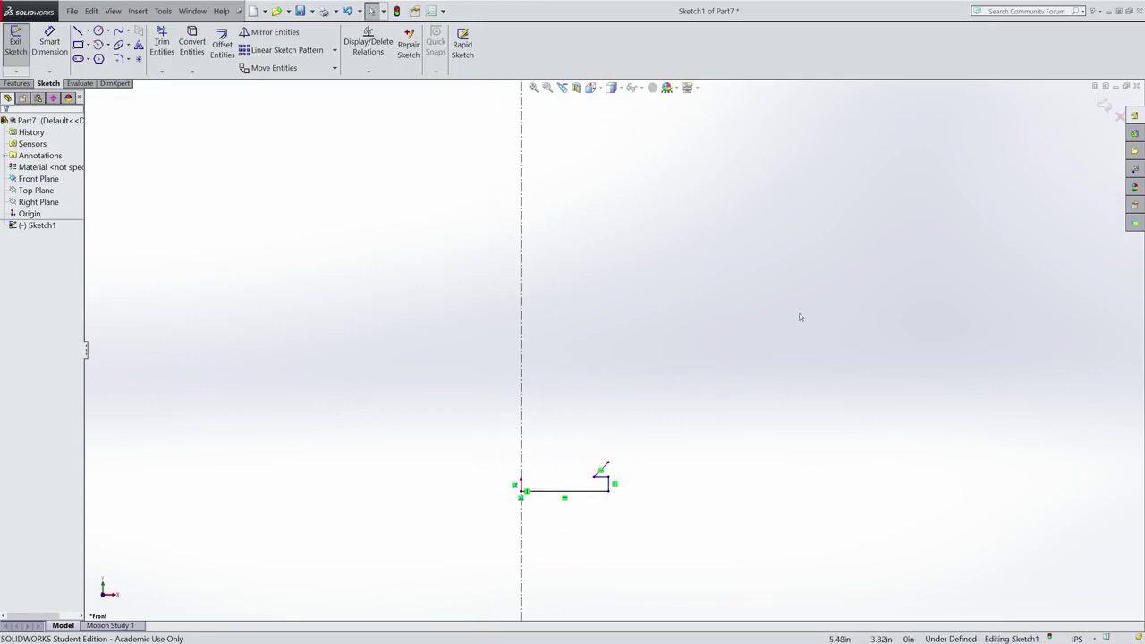
pyautogui.scroll(-1, 642, 238)
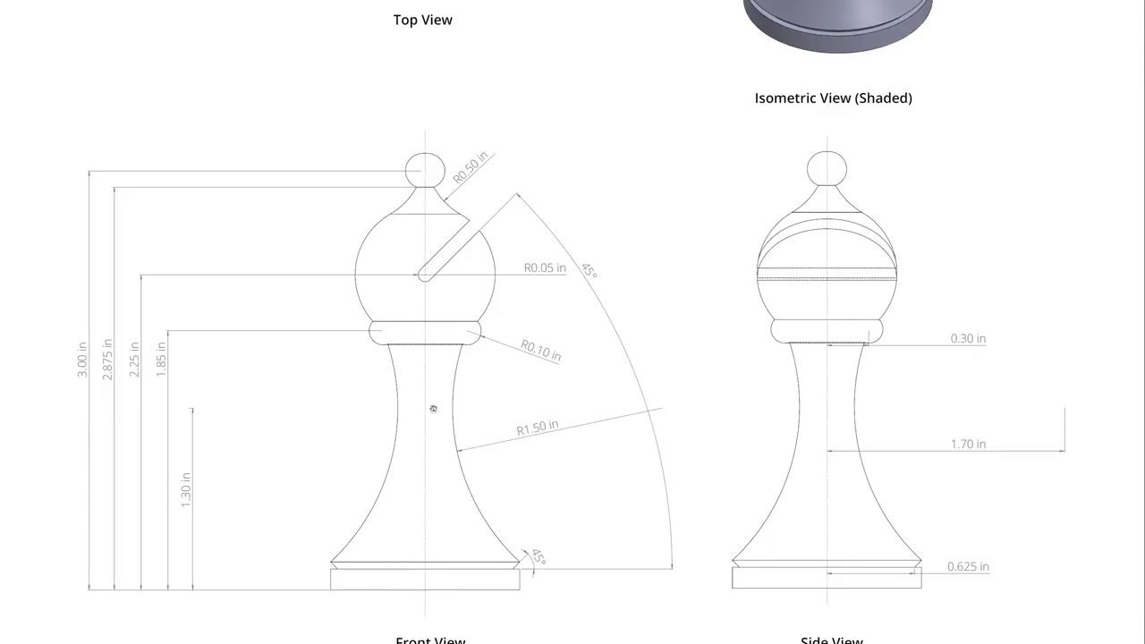
# Scroll over the reference drawing's dimensioned front and side views
pyautogui.scroll(1, 432, 408)
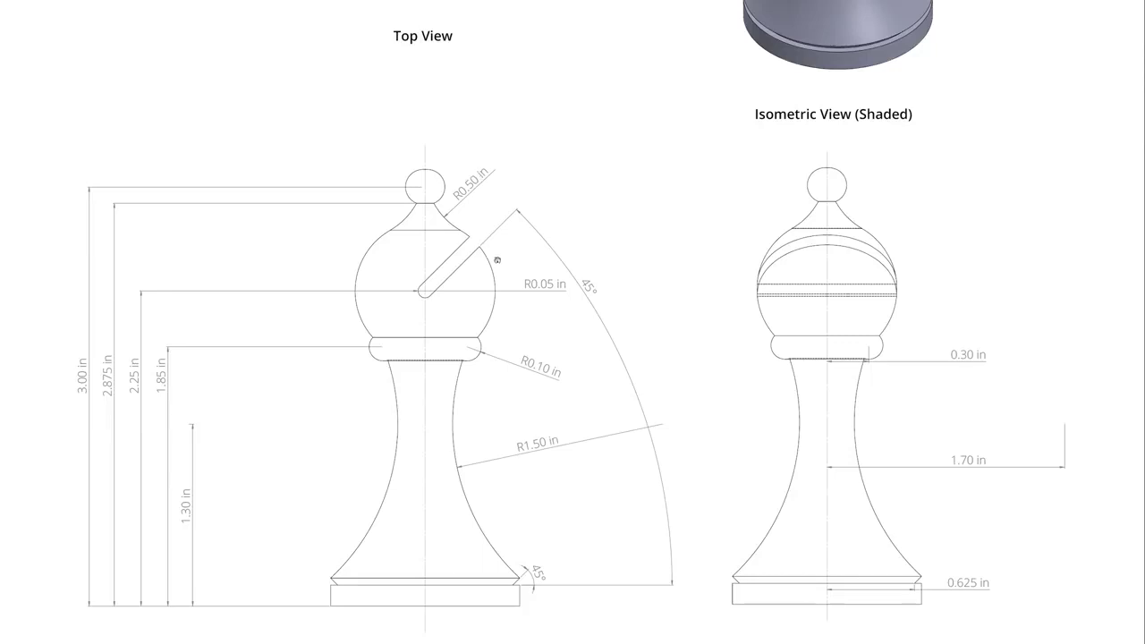
pyautogui.scroll(-1, 500, 286)
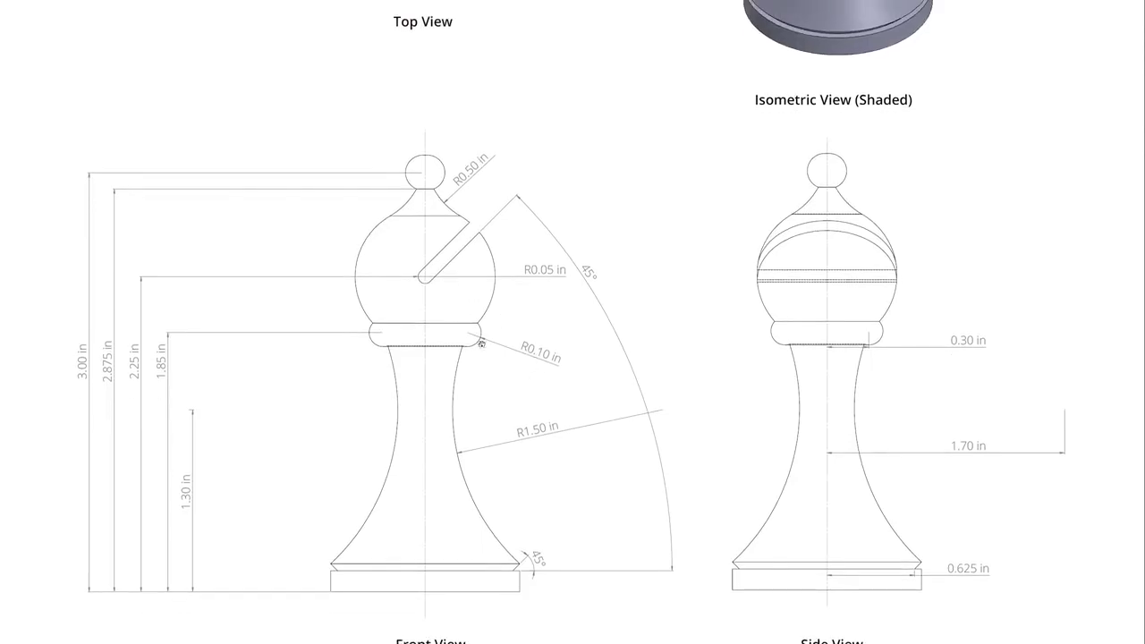
pyautogui.scroll(1, 568, 411)
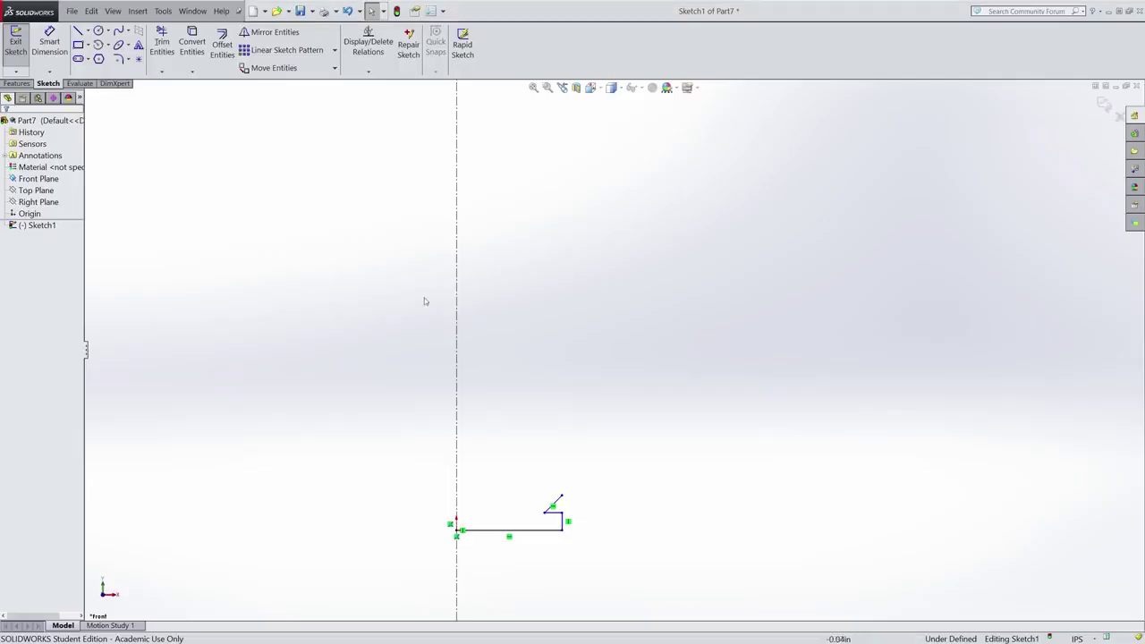
# Draw the large stem circle, a small collar circle, and a head circle centred on the centreline
pyautogui.click(99, 31)
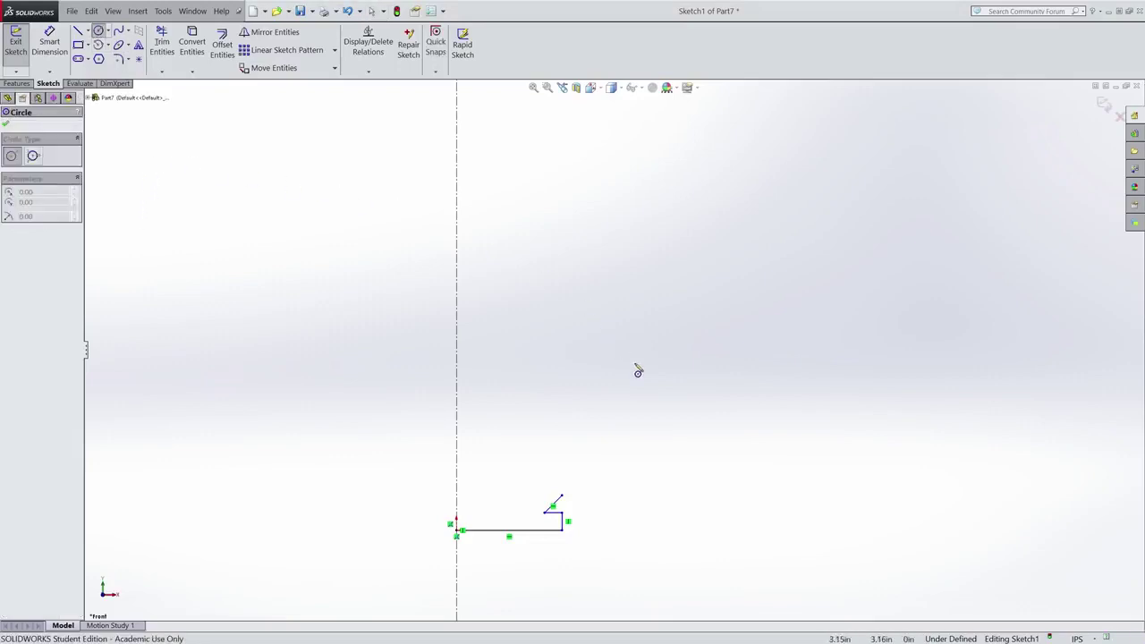
pyautogui.click(702, 370)
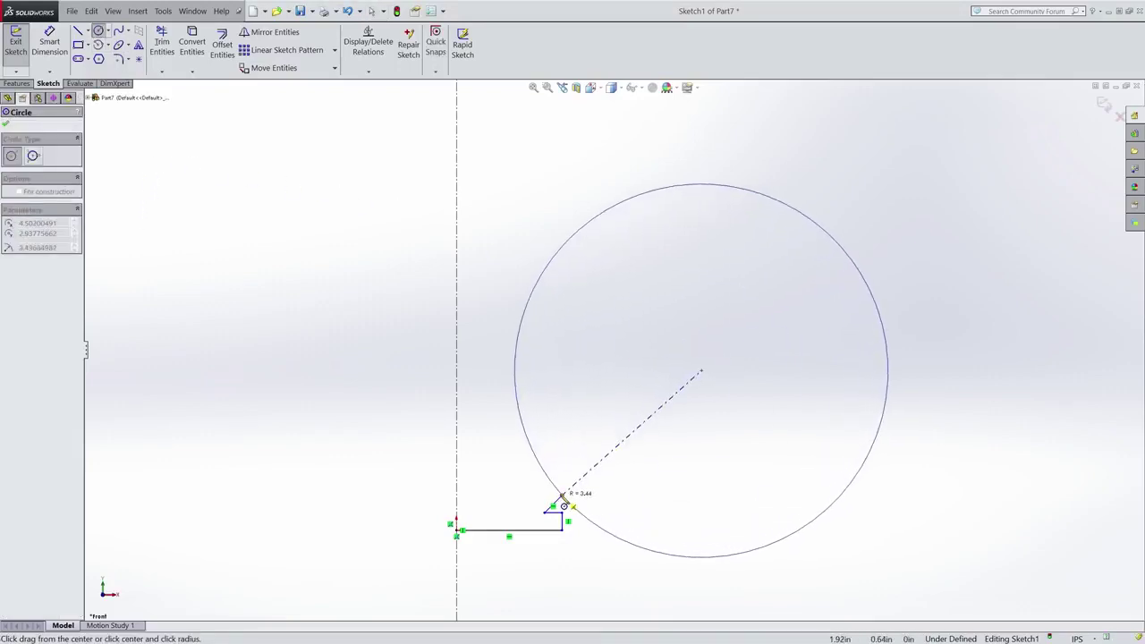
pyautogui.click(560, 499)
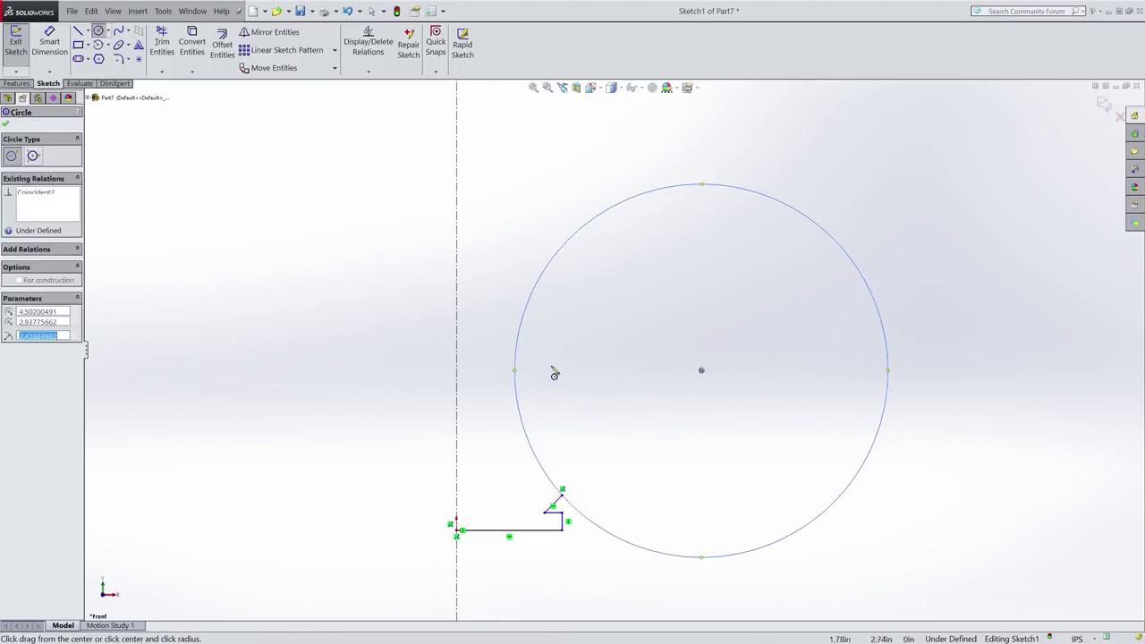
pyautogui.click(548, 265)
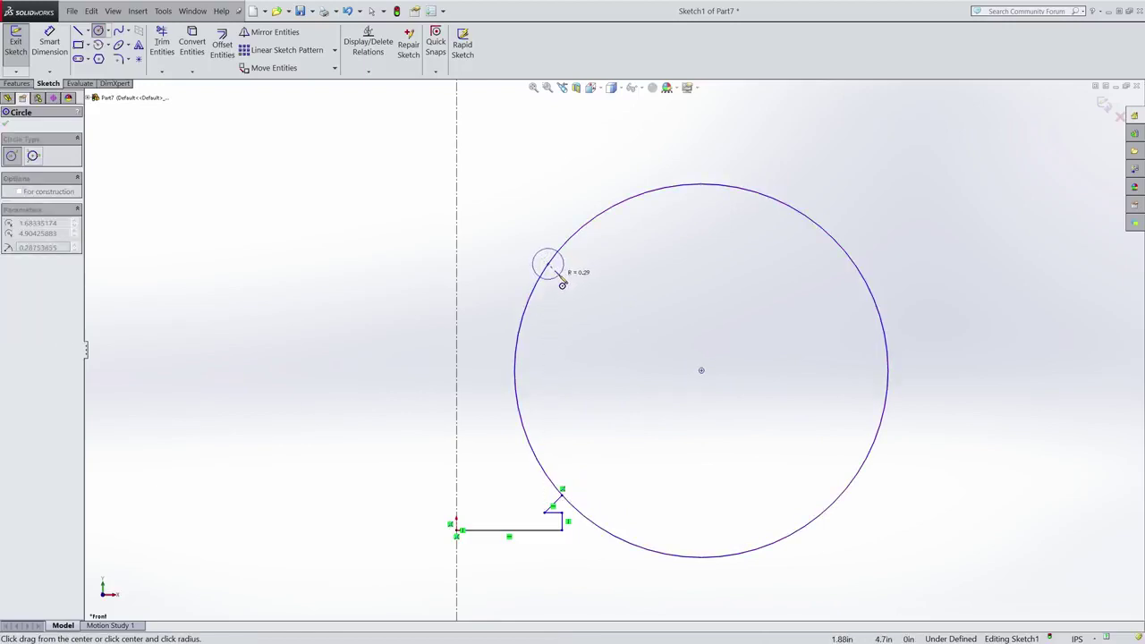
pyautogui.click(558, 277)
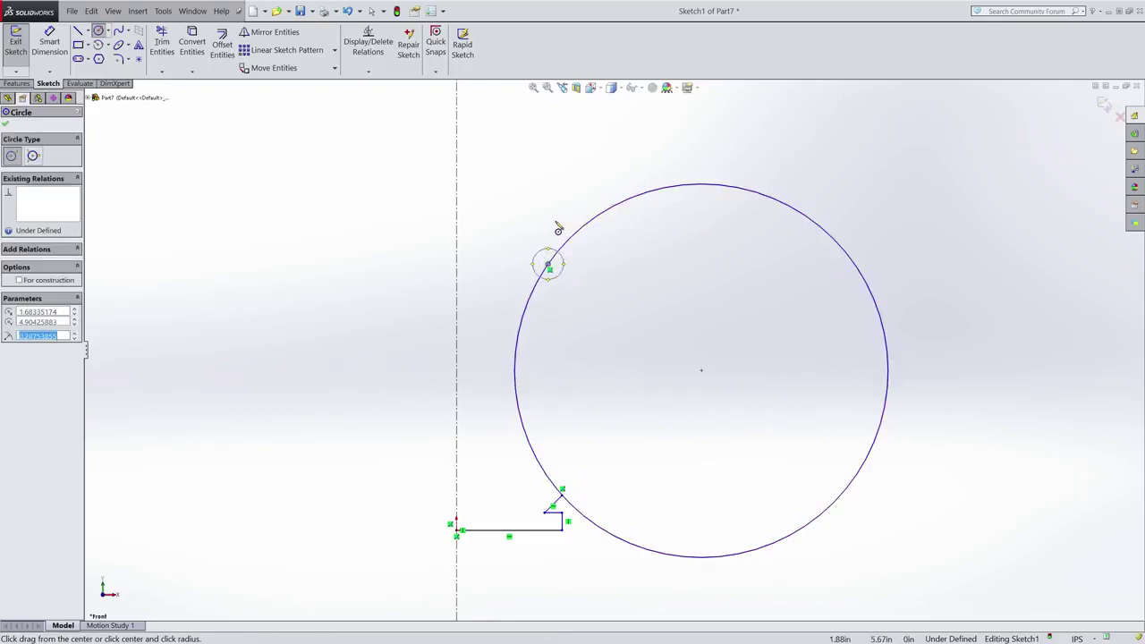
pyautogui.click(456, 217)
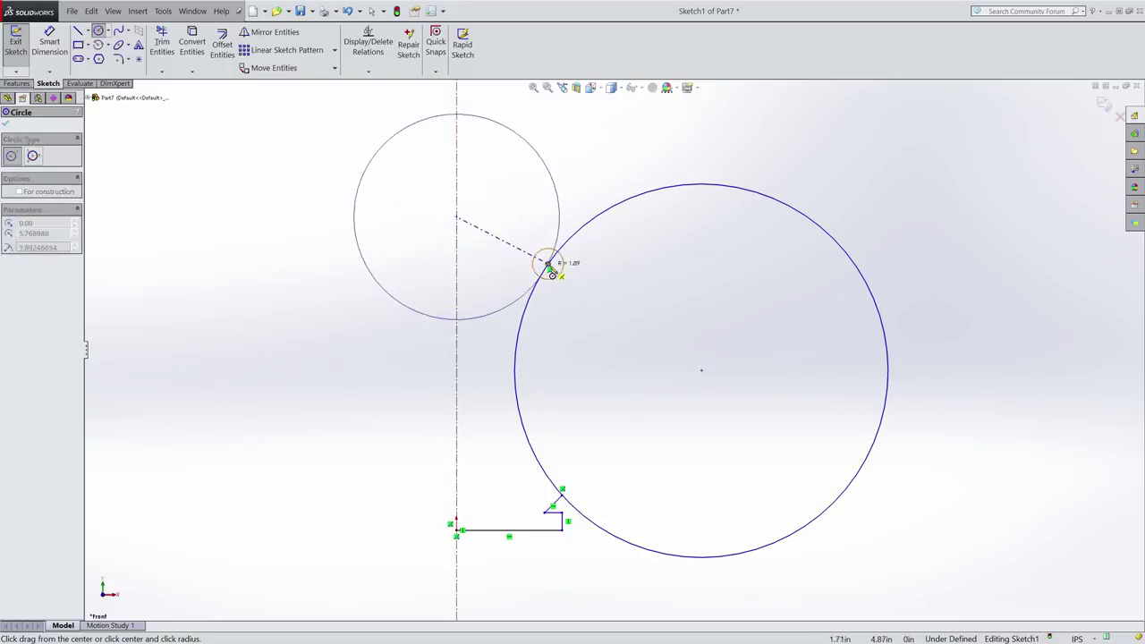
pyautogui.click(547, 266)
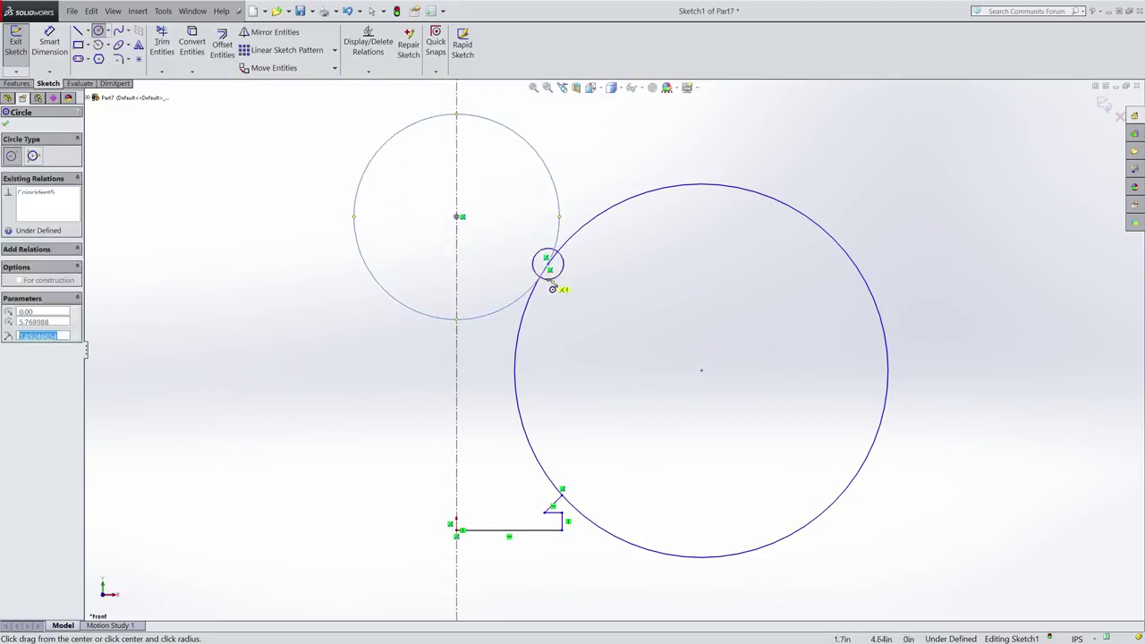
# Add a circle touching the head beside it and a small top ball circle on the centreline
pyautogui.click(577, 152)
pyautogui.click(549, 217)
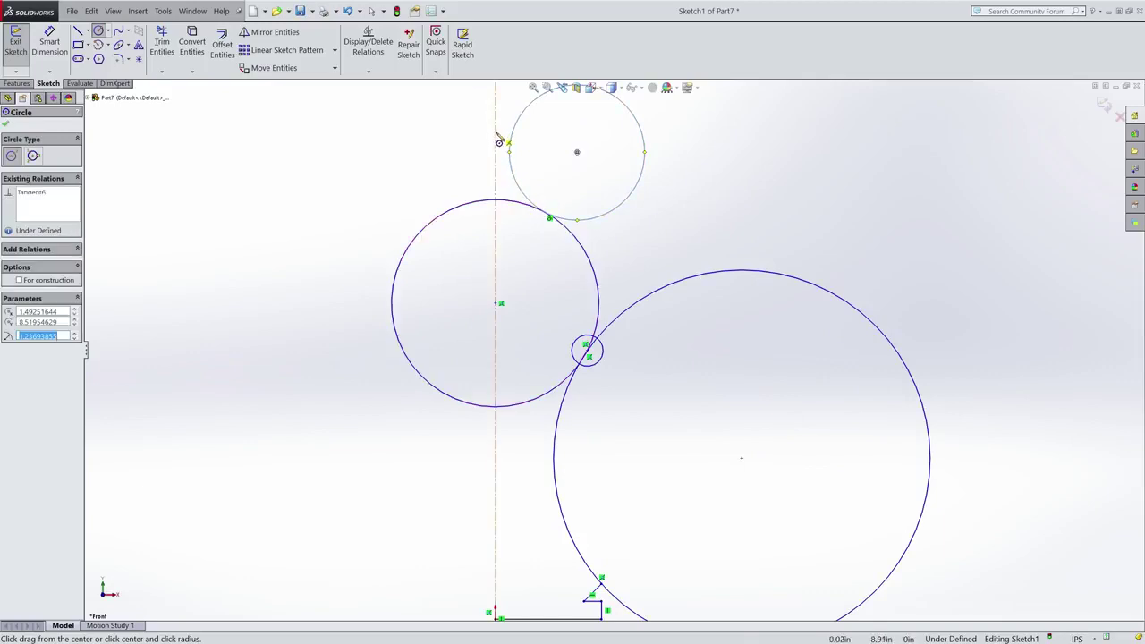
pyautogui.click(498, 132)
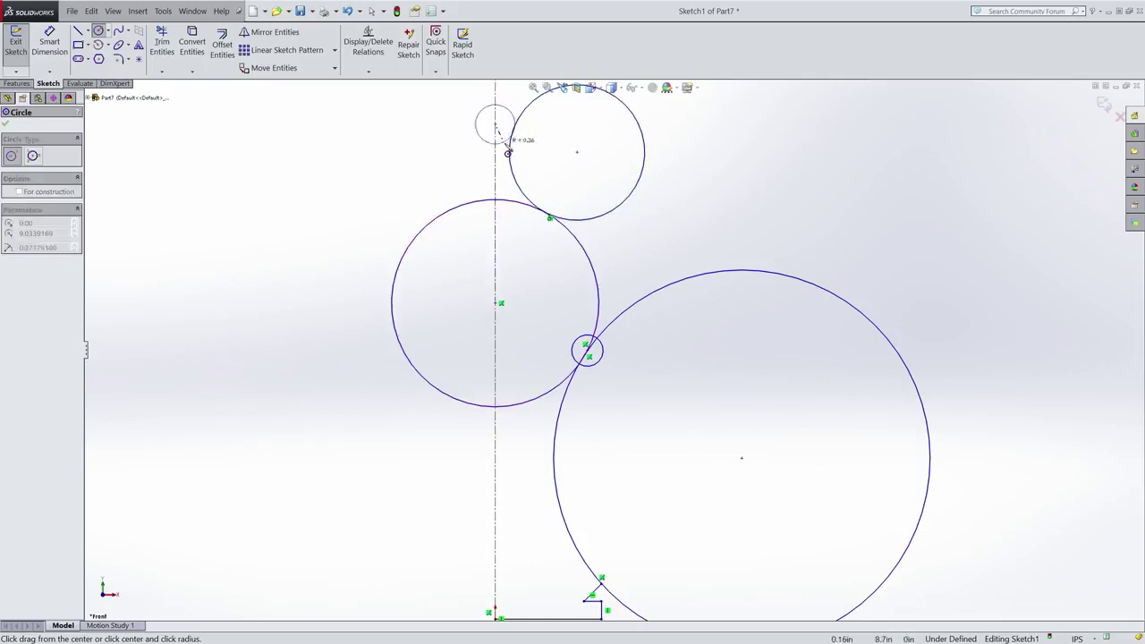
pyautogui.click(494, 123)
pyautogui.click(507, 123)
pyautogui.press('Escape')
pyautogui.scroll(2, 604, 407)
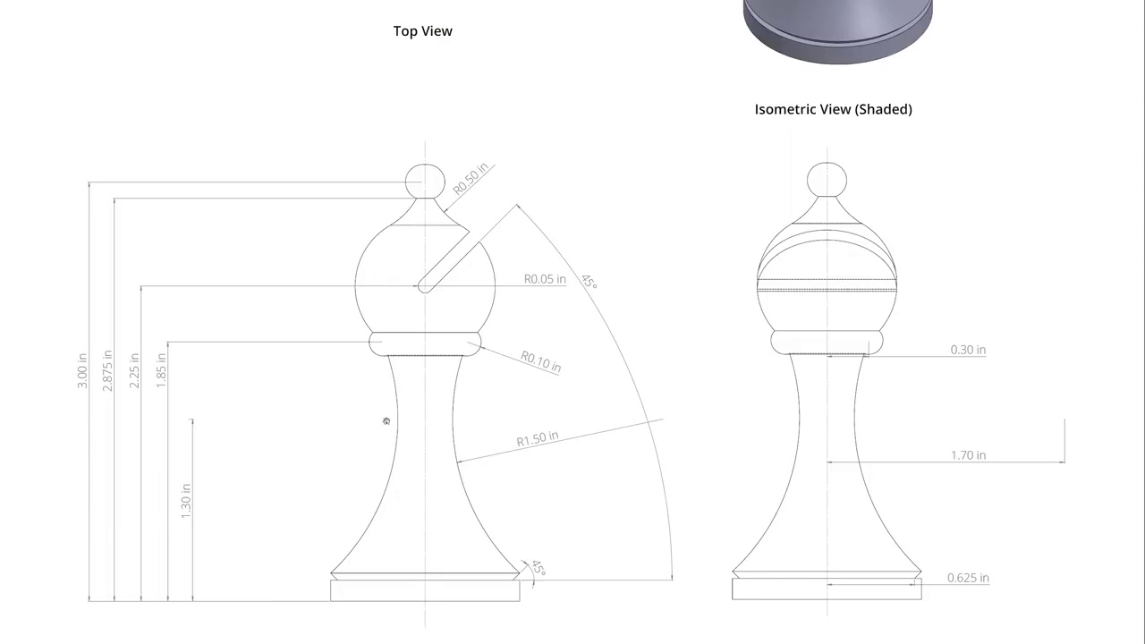
# Scroll from the front view base up to the top view's 1.35 in to 0.28125 in diameters
pyautogui.scroll(-2, 467, 495)
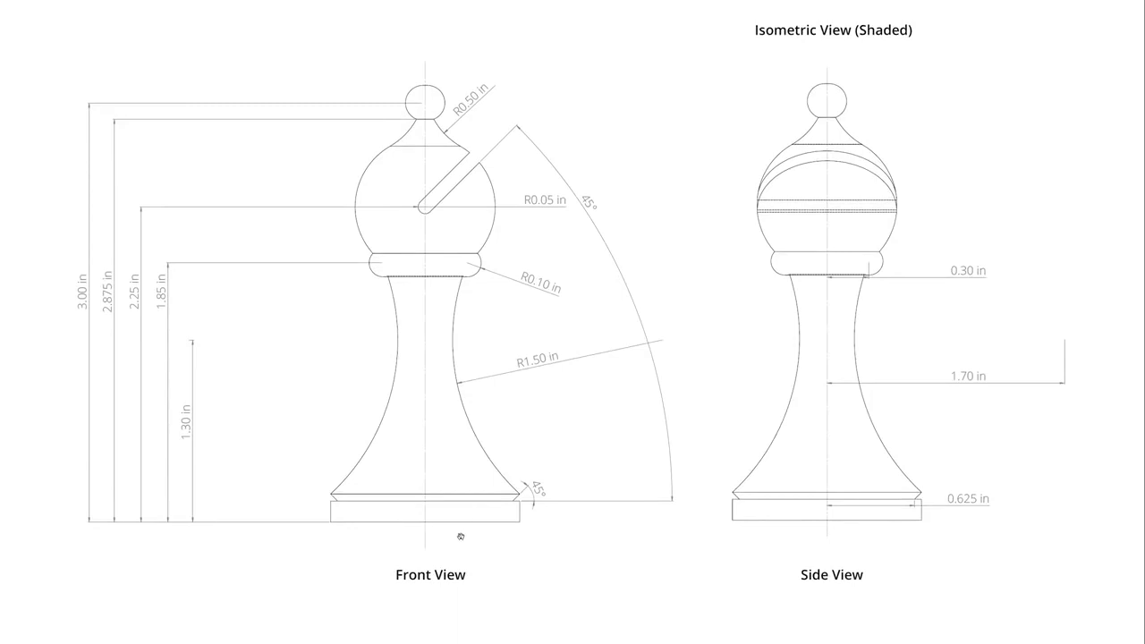
pyautogui.scroll(3, 499, 289)
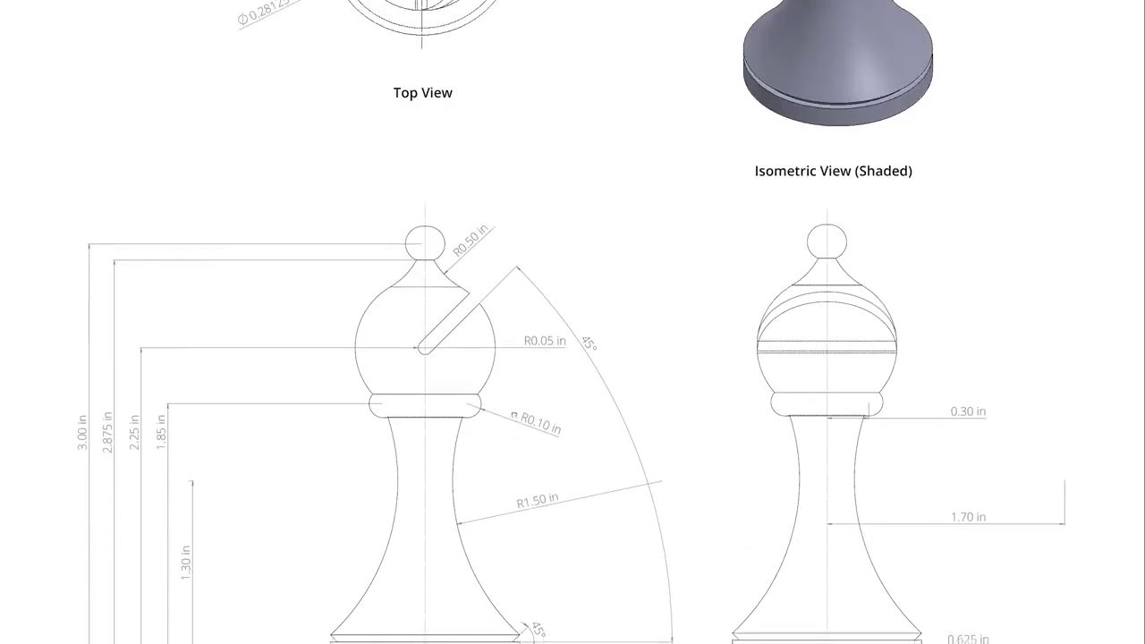
pyautogui.scroll(-5, 420, 460)
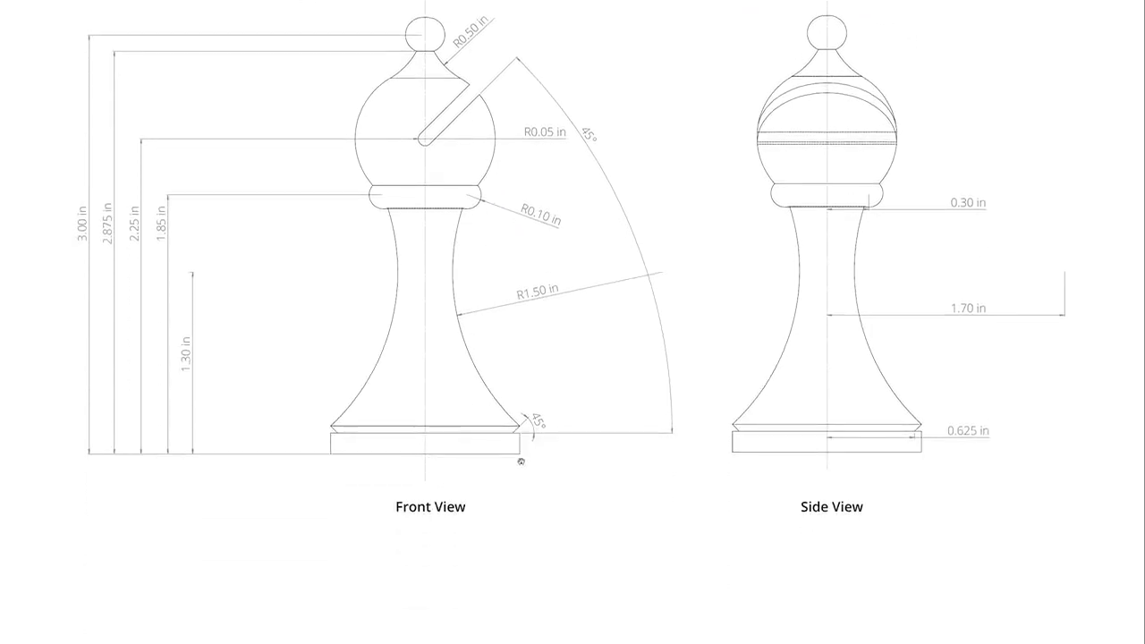
pyautogui.scroll(3, 505, 457)
pyautogui.scroll(-2, 445, 445)
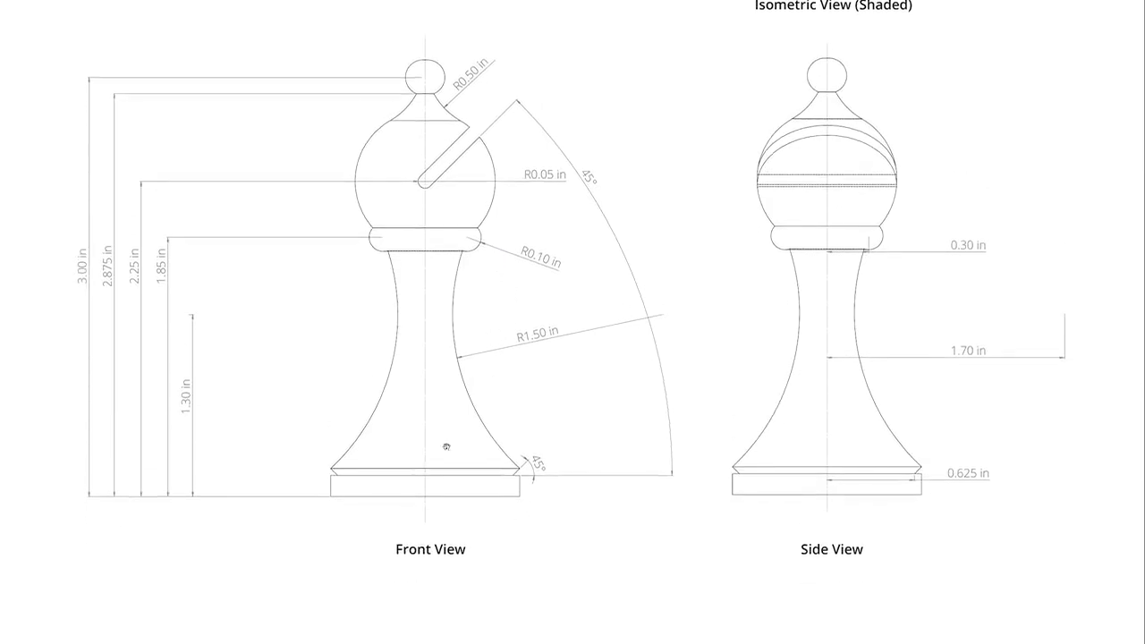
pyautogui.scroll(6, 494, 479)
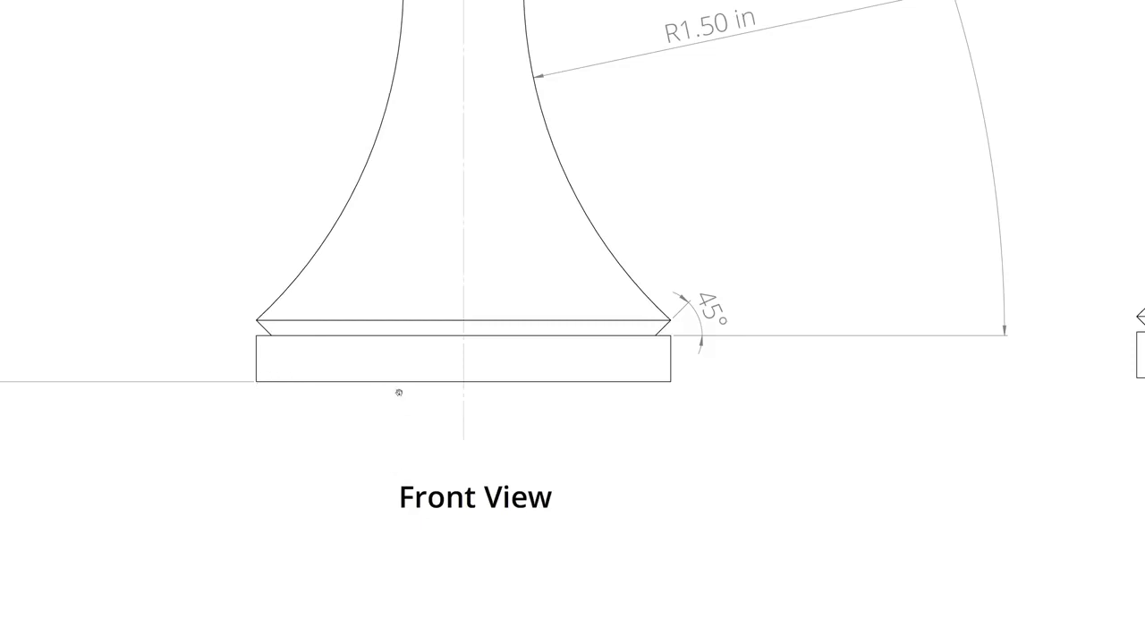
pyautogui.scroll(10, 687, 377)
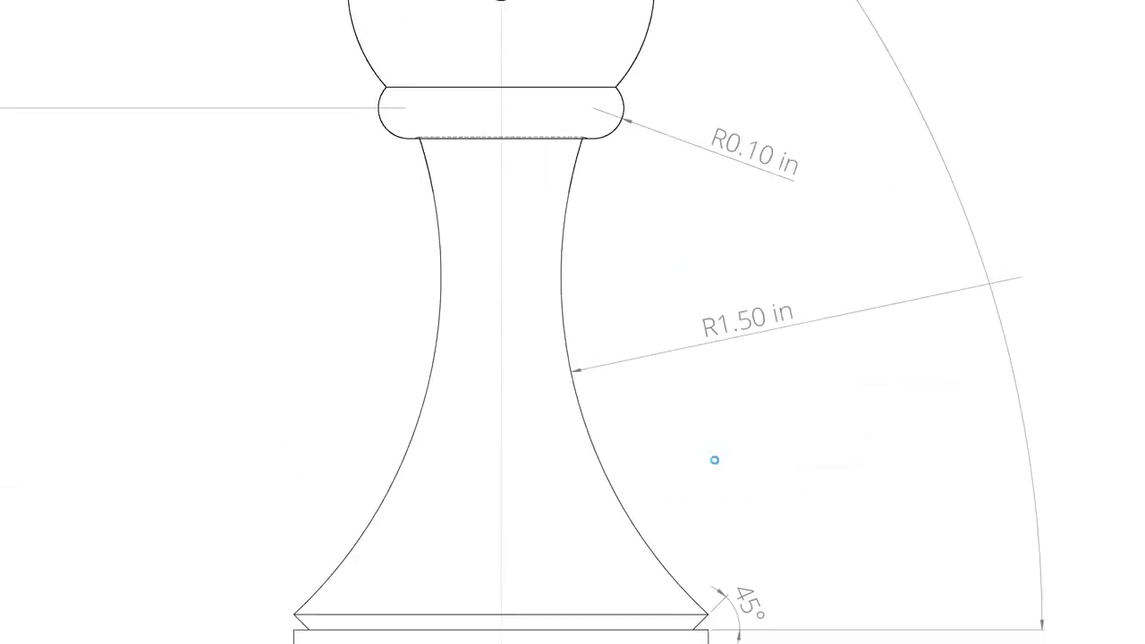
pyautogui.scroll(6, 672, 394)
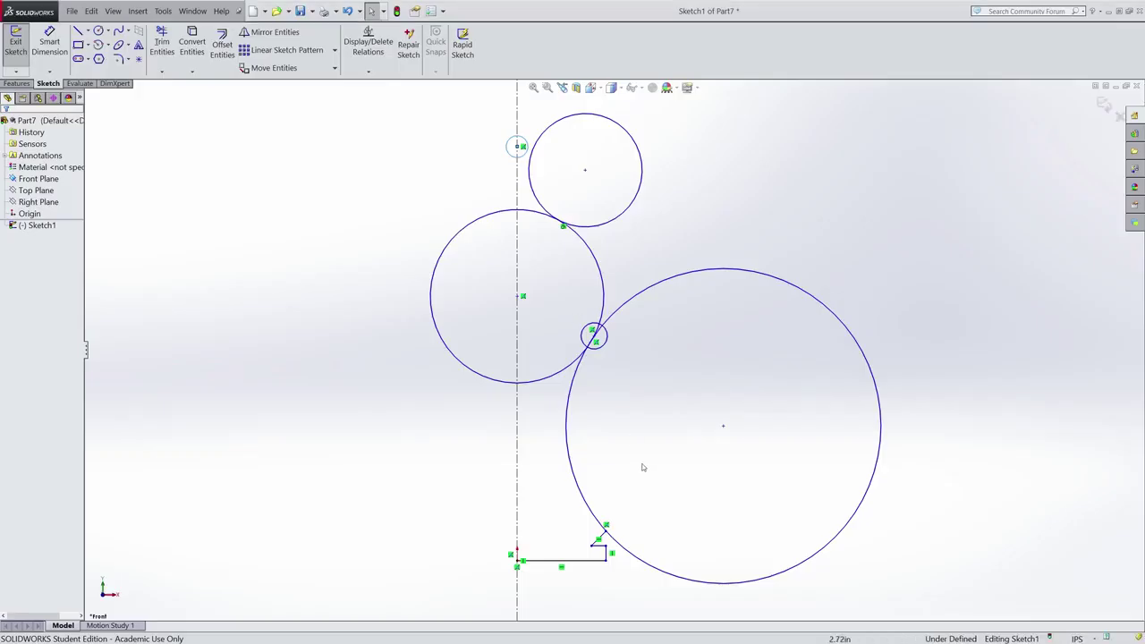
# Dimension the bottom horizontal base line to 0.675 in
pyautogui.scroll(2, 670, 511)
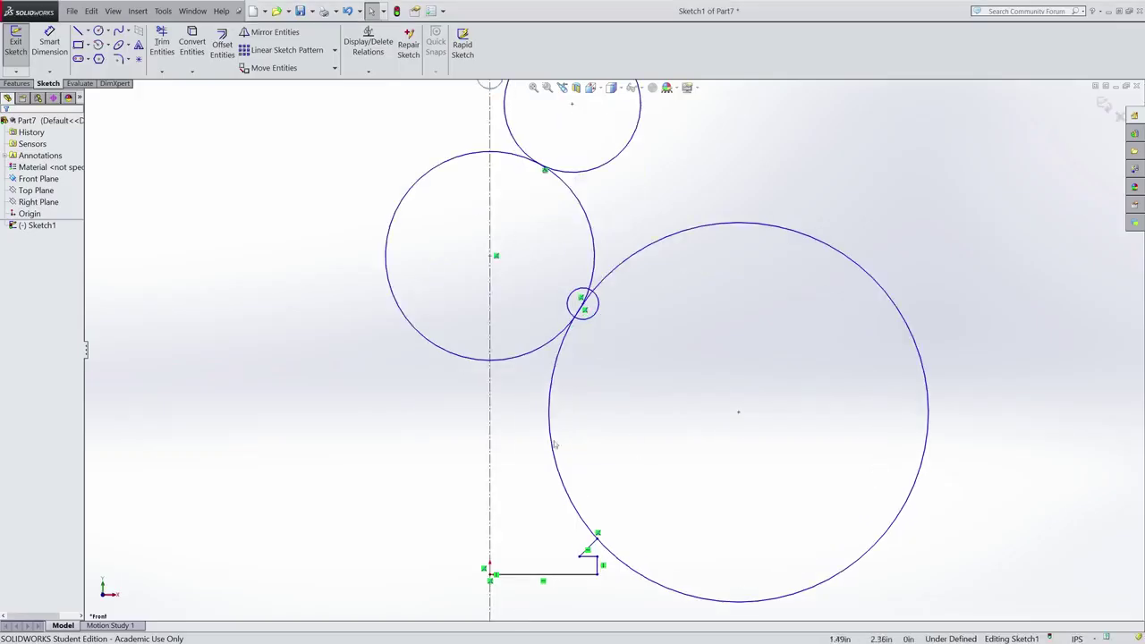
pyautogui.scroll(-2, 670, 511)
pyautogui.click(49, 45)
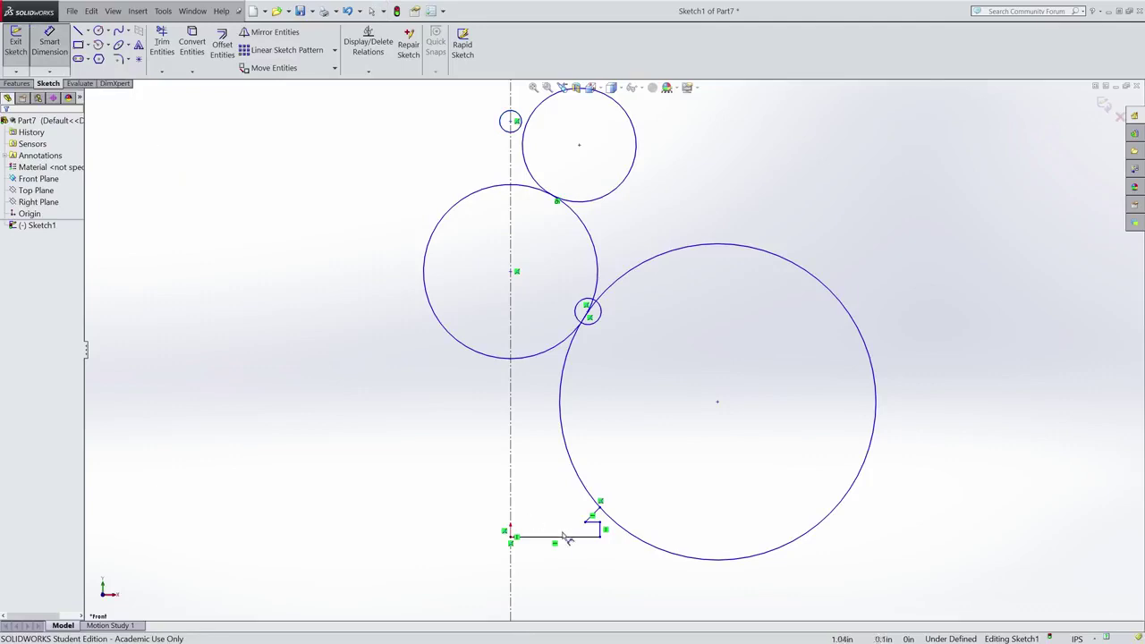
pyautogui.click(571, 536)
pyautogui.click(565, 570)
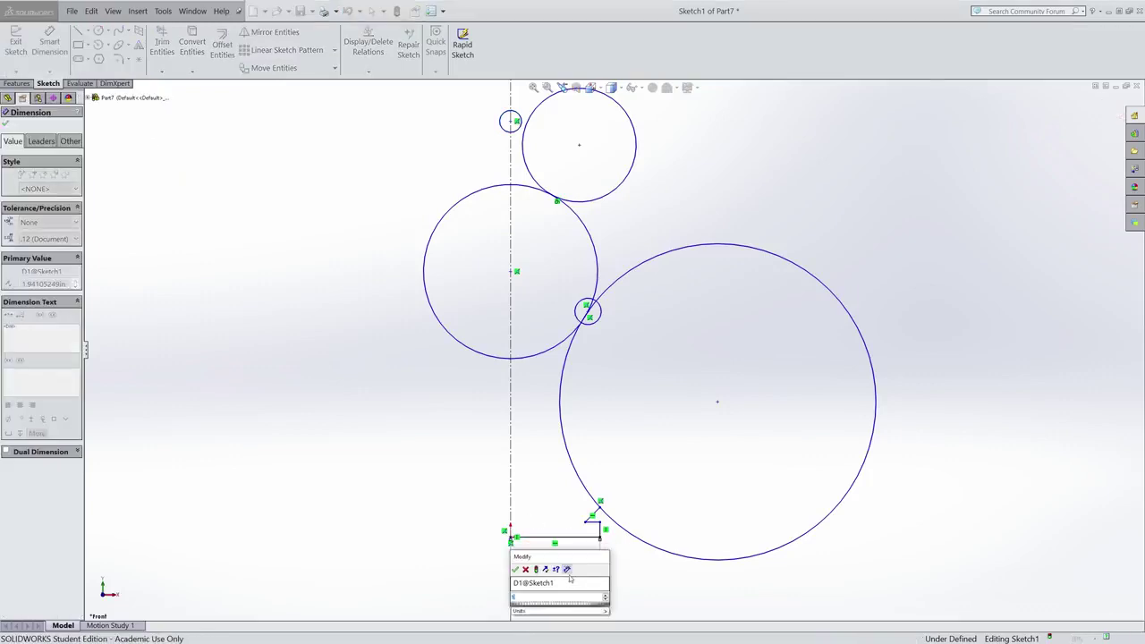
pyautogui.write('0.675')
pyautogui.press('Return')
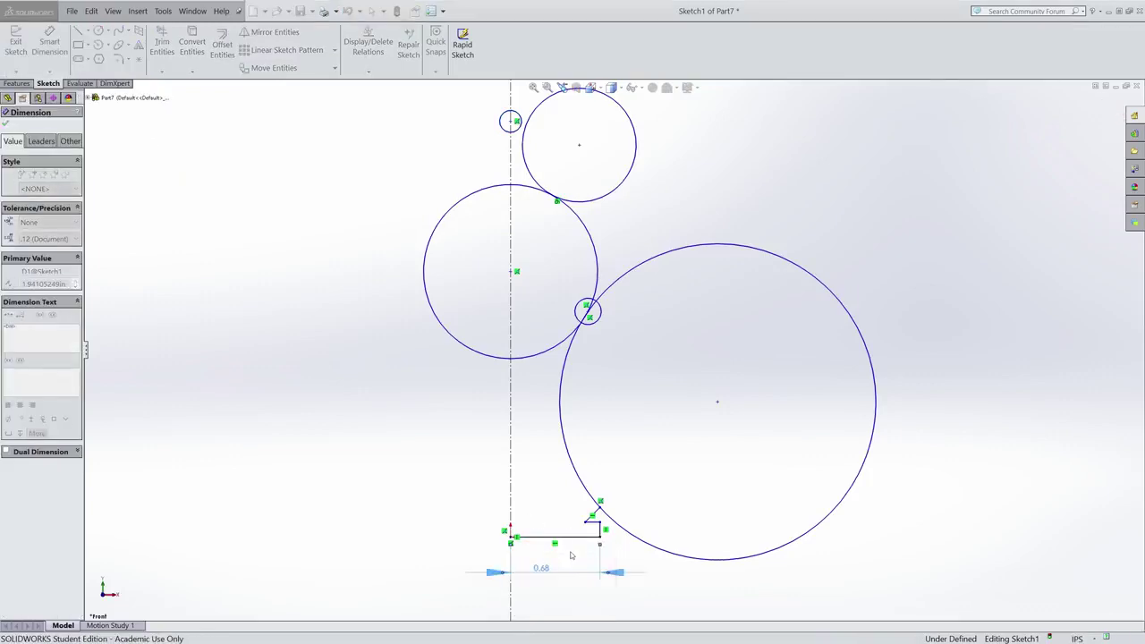
pyautogui.scroll(-6, 622, 548)
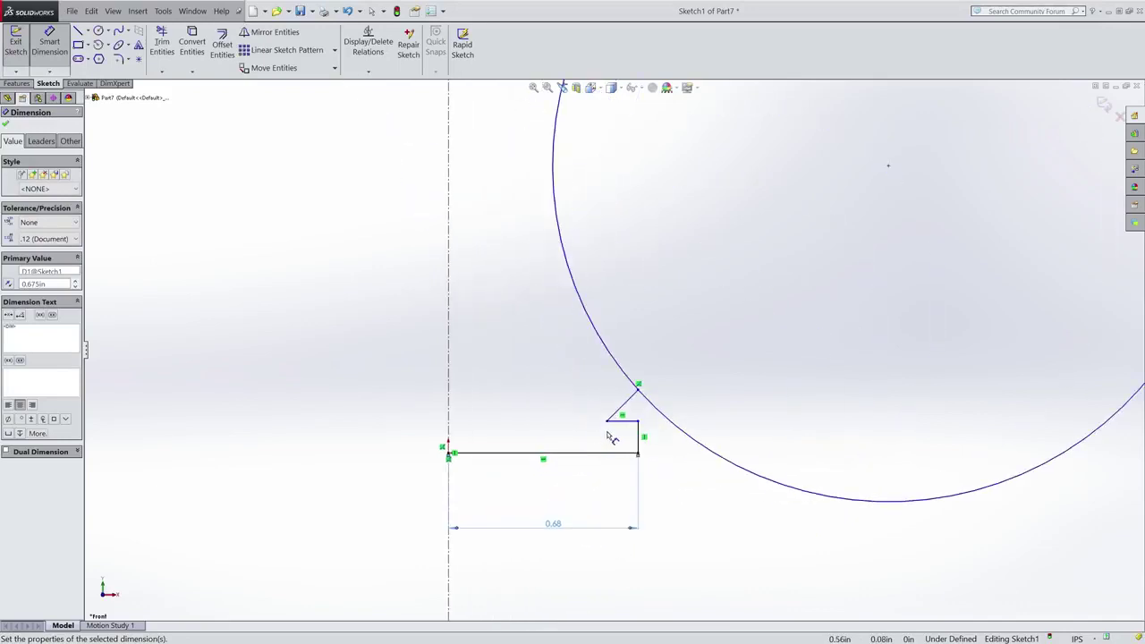
pyautogui.scroll(2, 608, 385)
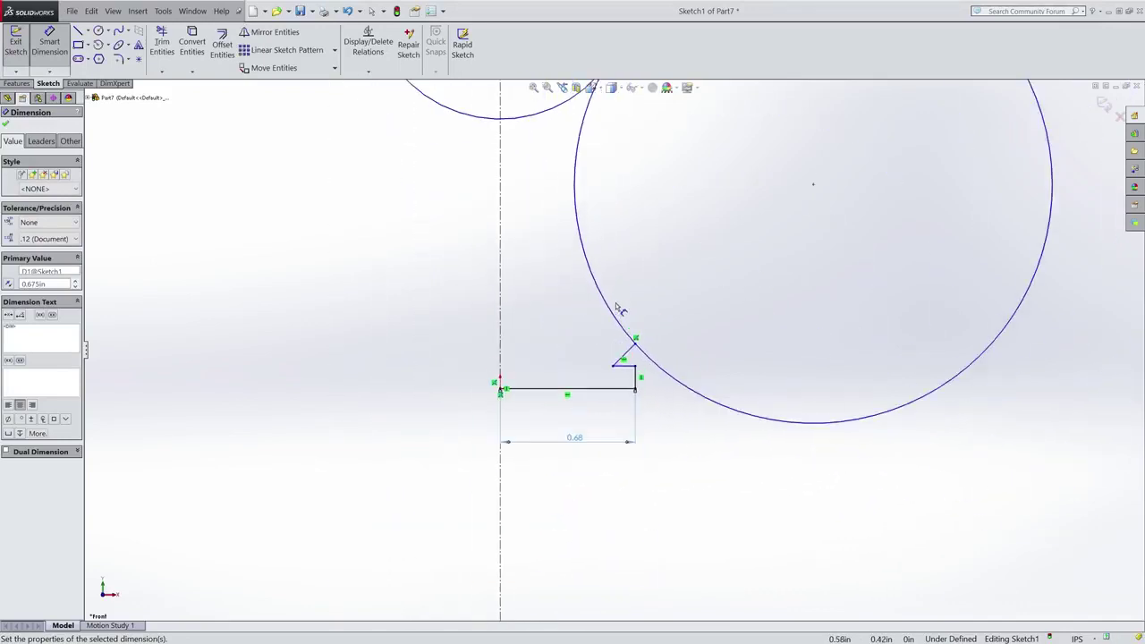
pyautogui.scroll(-1, 630, 394)
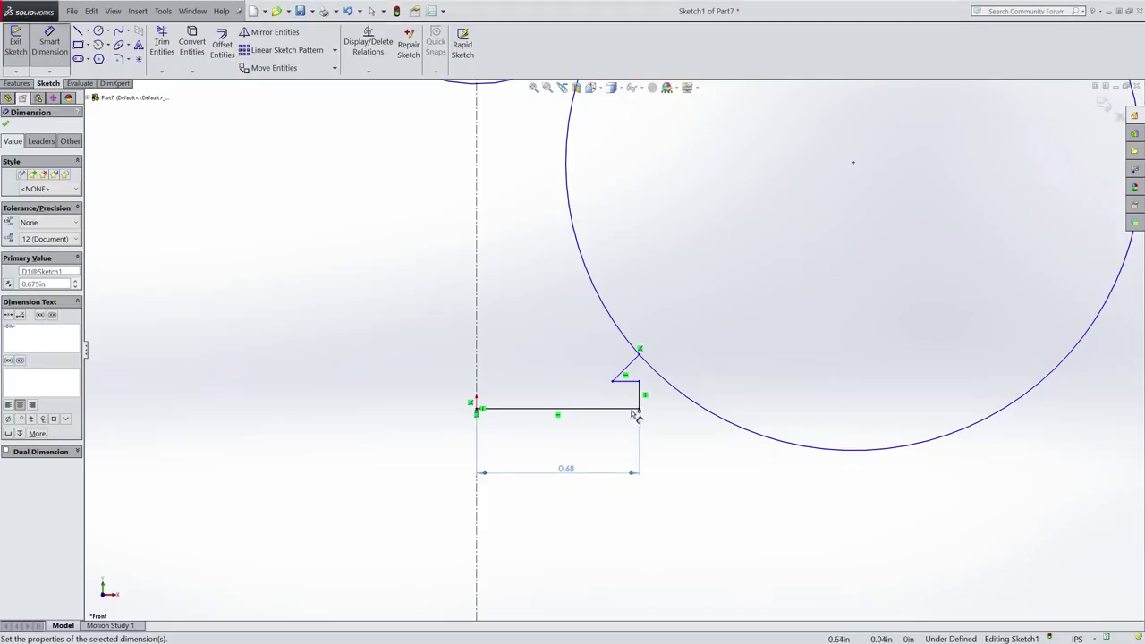
# Dimension the angle between the chamfer line and the short step line at 45°
pyautogui.scroll(-5, 617, 358)
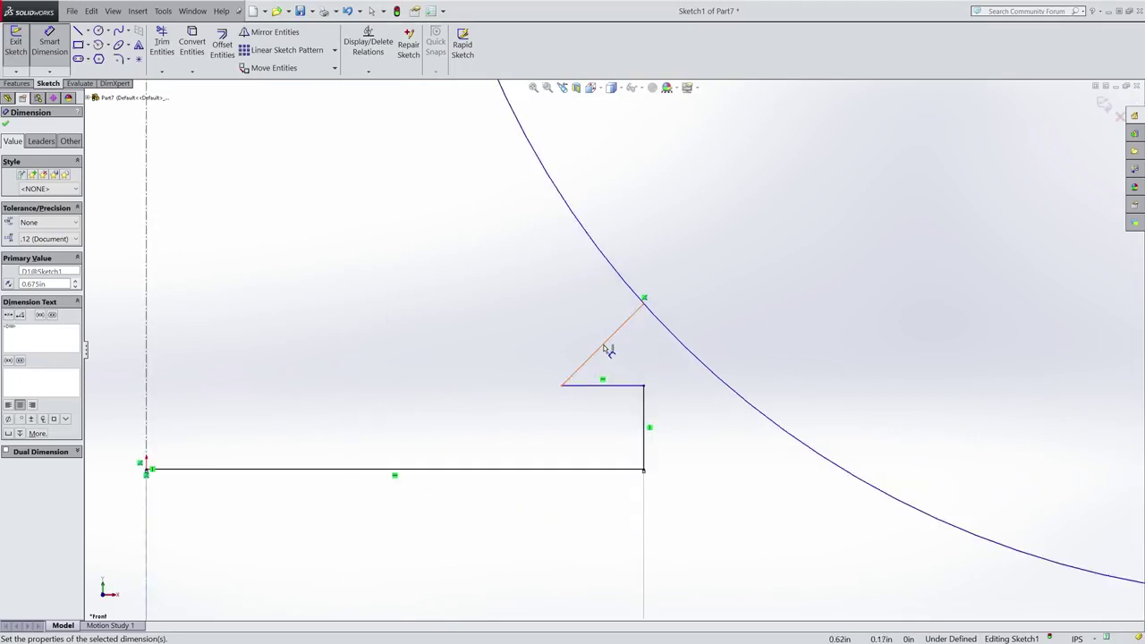
pyautogui.click(606, 349)
pyautogui.click(620, 385)
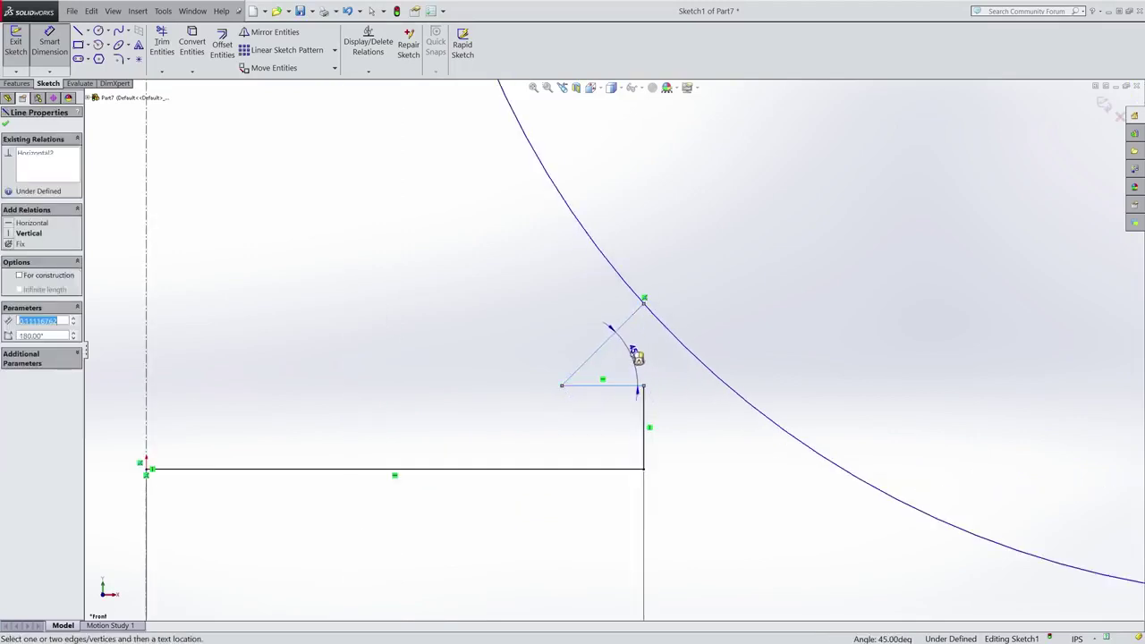
pyautogui.click(635, 355)
pyautogui.press('Return')
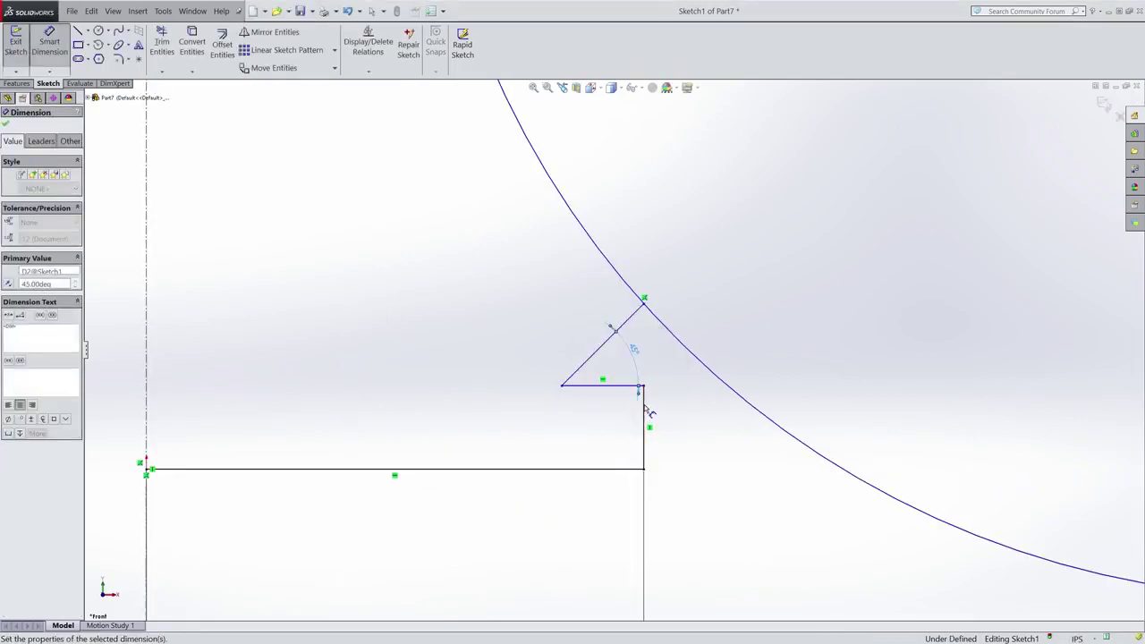
pyautogui.press('Escape')
# Add a Vertical relation between the step's end point and the chamfer's top point
pyautogui.click(644, 302)
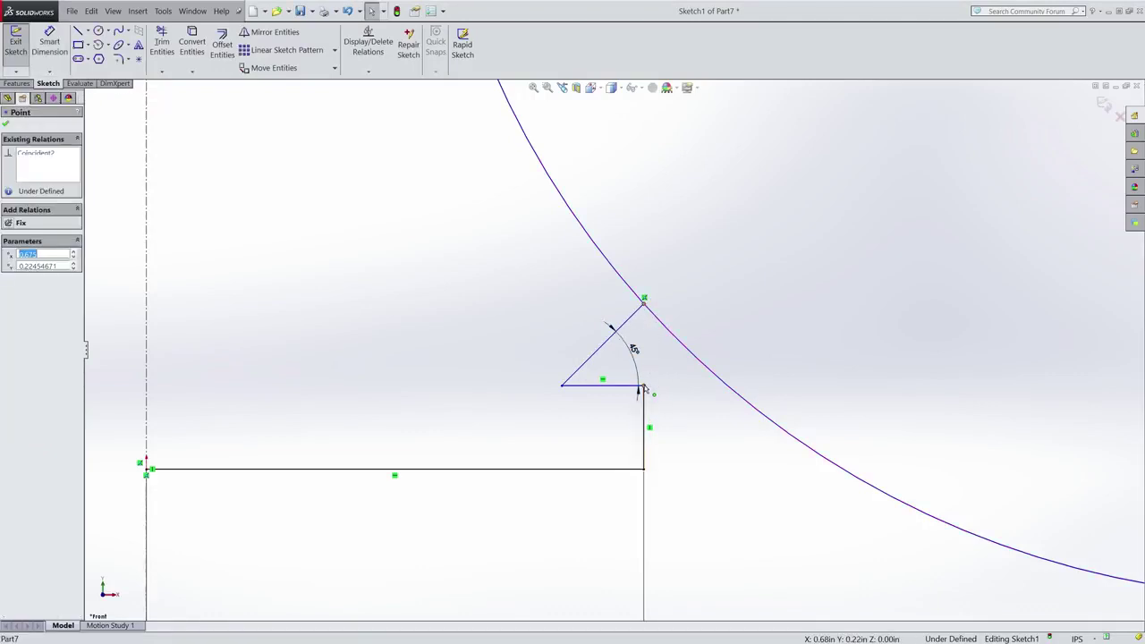
pyautogui.keyDown('ctrl'); pyautogui.click(641, 387); pyautogui.keyUp('ctrl')
pyautogui.click(10, 289)
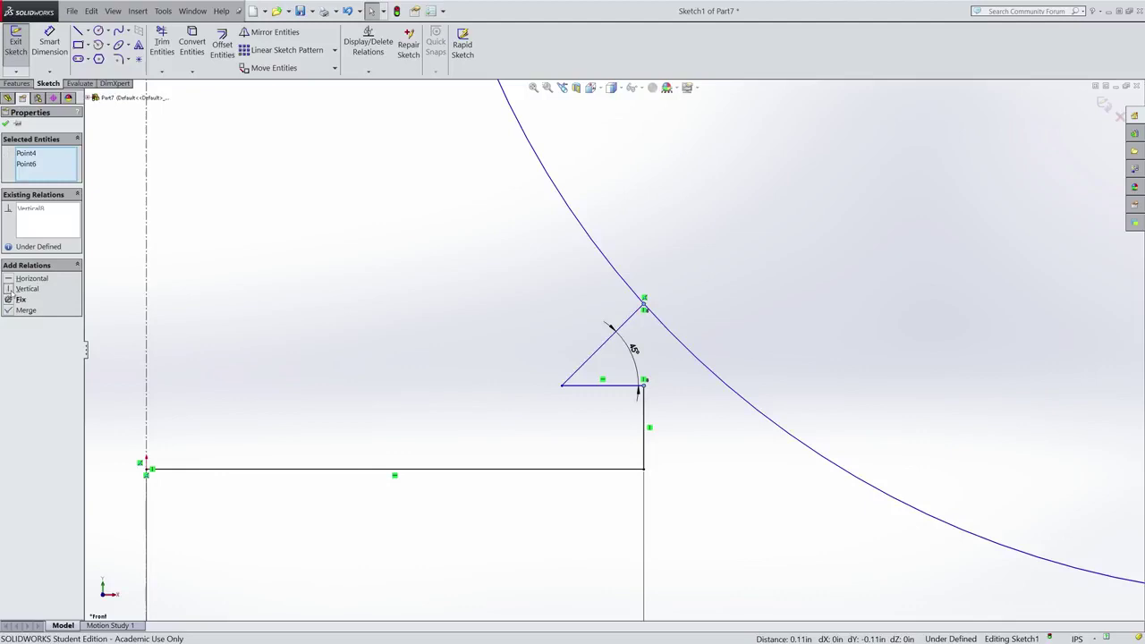
pyautogui.click(719, 270)
# Rebuild the part, then choose Edit Sketch on Sketch1 in the feature tree
pyautogui.hotkey('ctrl', 'b')
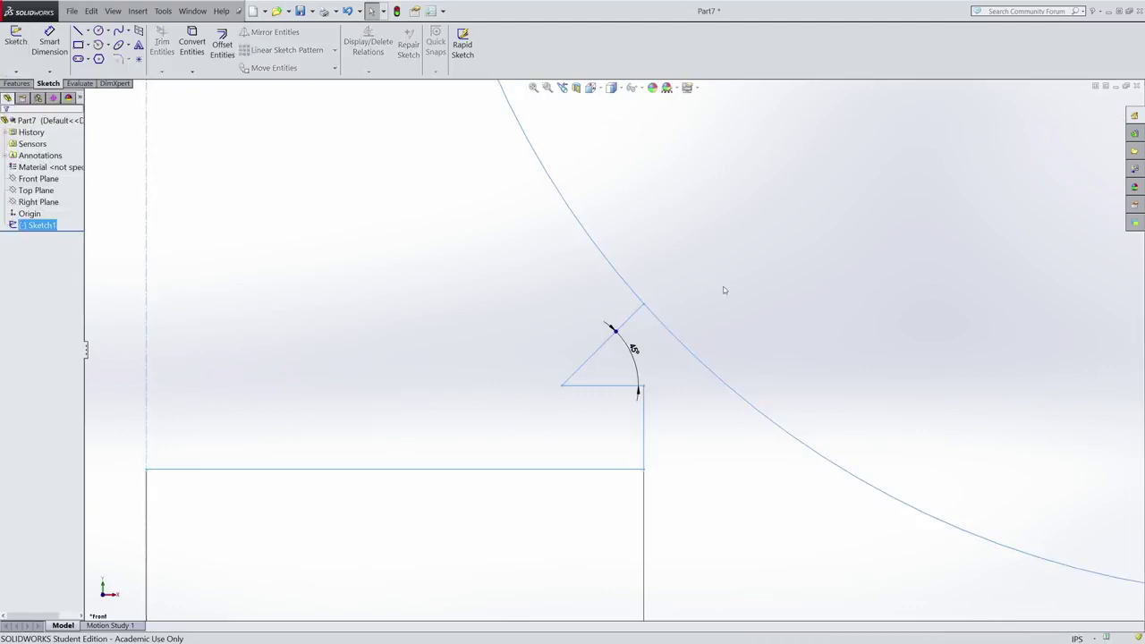
pyautogui.click(726, 287)
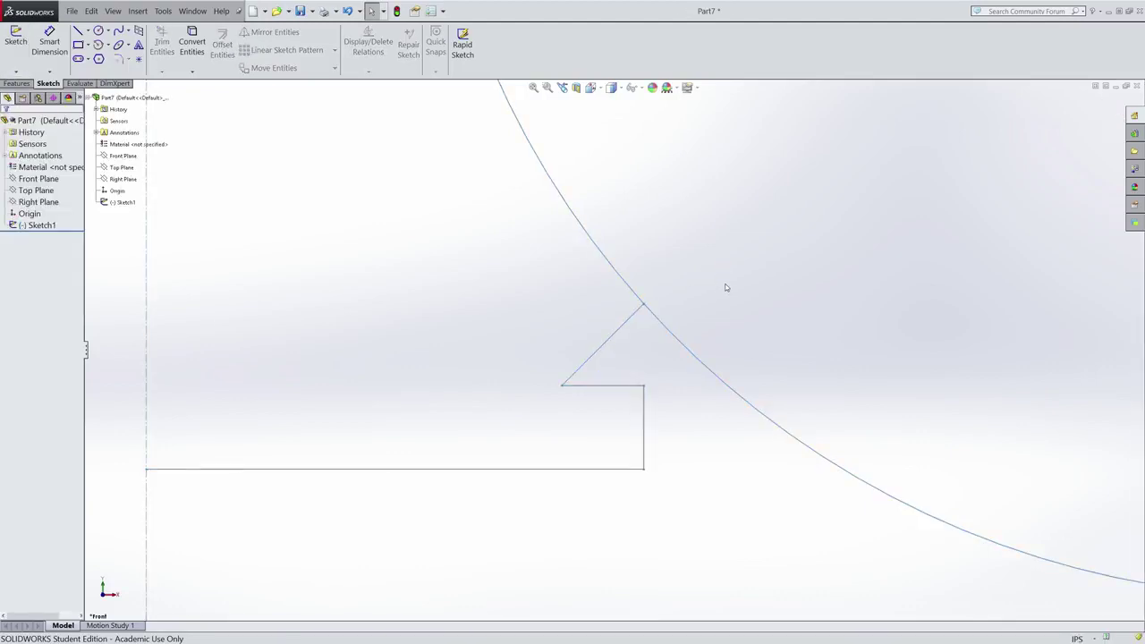
pyautogui.click(45, 226)
pyautogui.rightClick(44, 226)
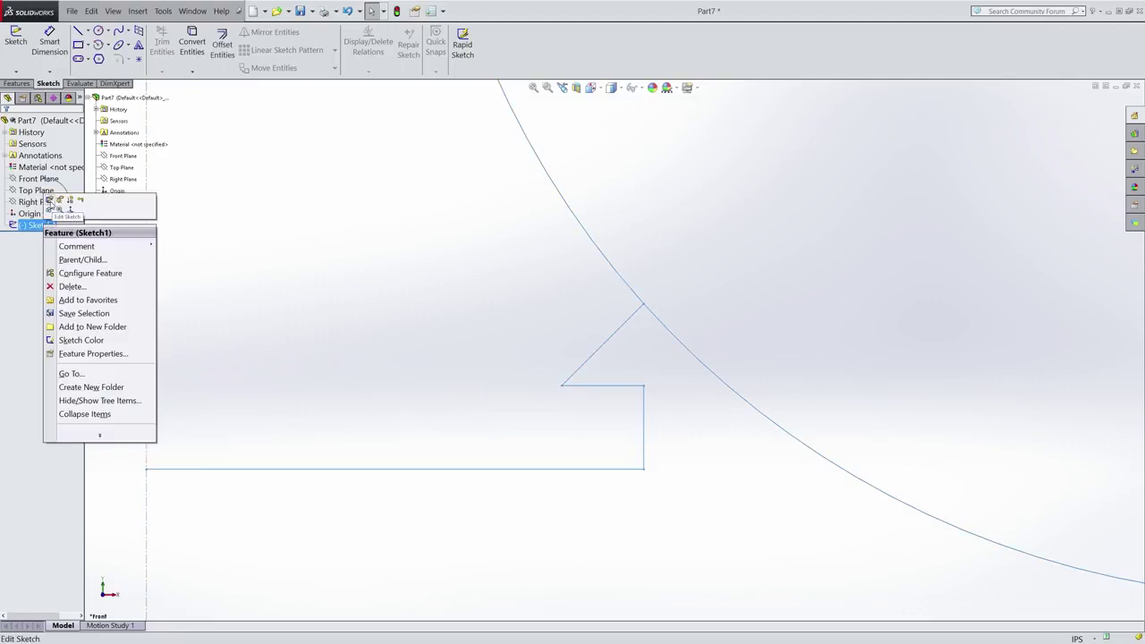
pyautogui.click(50, 202)
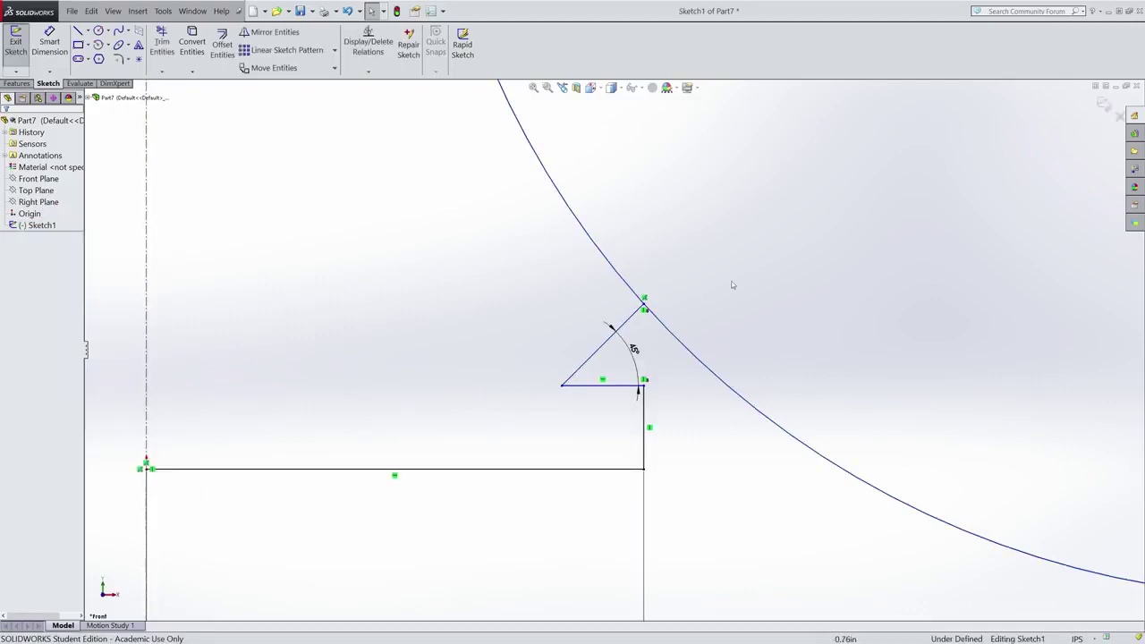
pyautogui.scroll(3, 741, 287)
pyautogui.scroll(5, 741, 286)
pyautogui.scroll(-3, 694, 239)
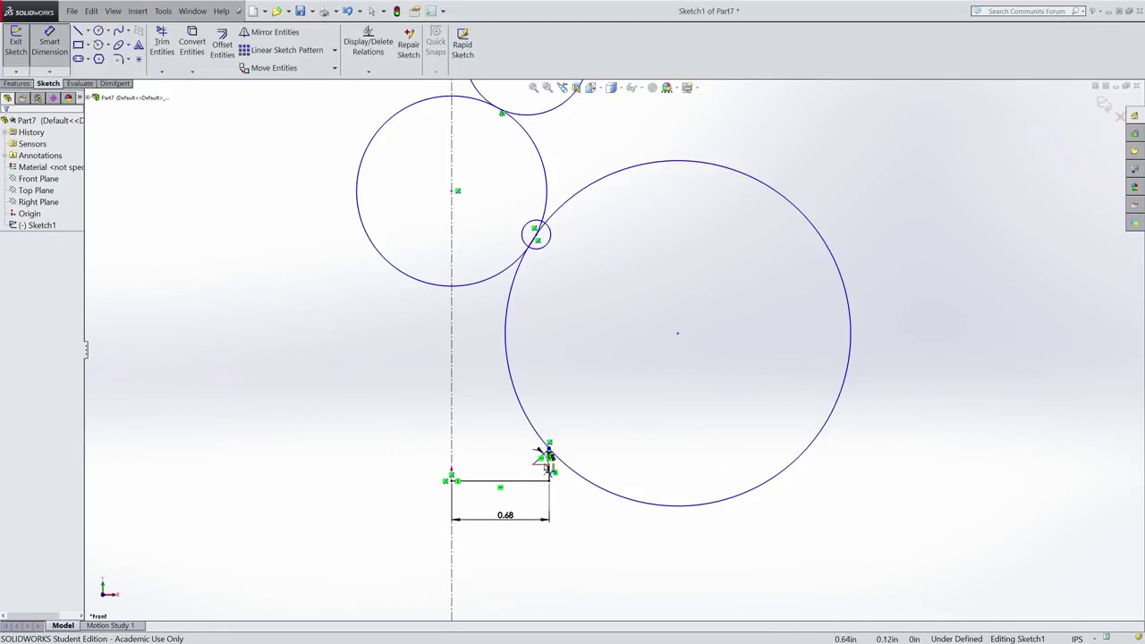
pyautogui.scroll(3, 555, 447)
pyautogui.scroll(-3, 578, 438)
pyautogui.scroll(-5, 545, 407)
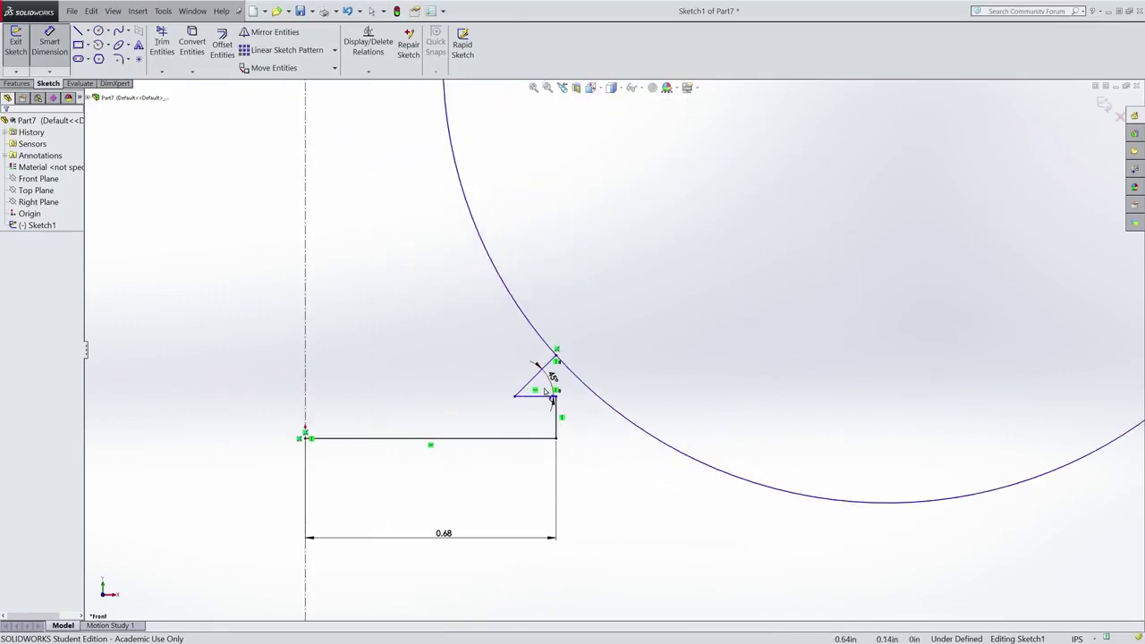
pyautogui.scroll(-5, 547, 384)
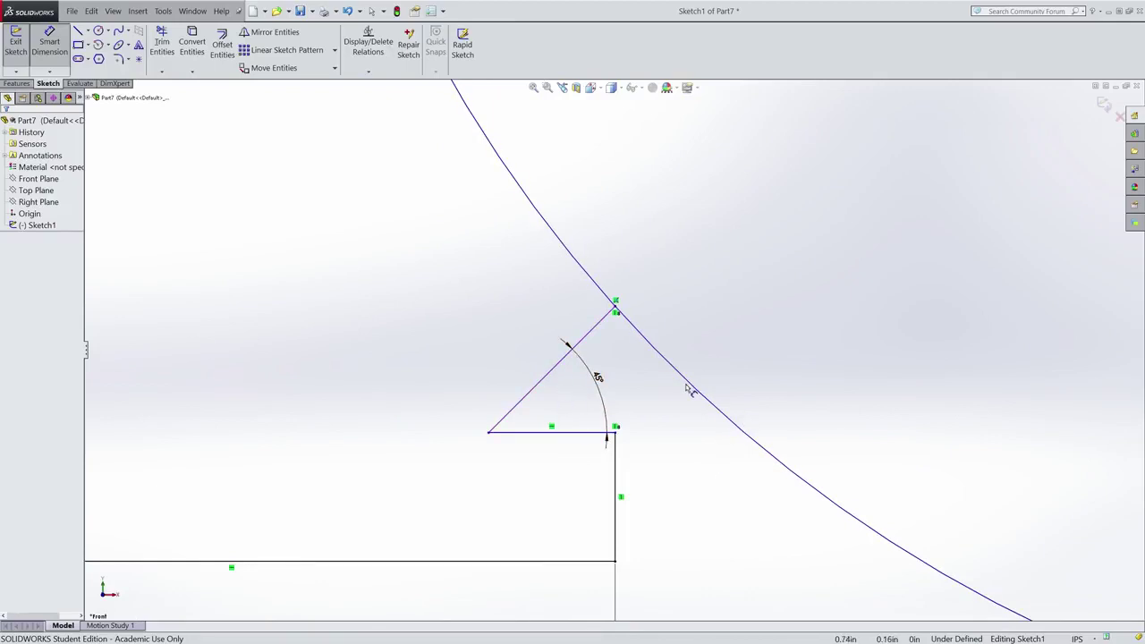
# Dimension the large circle's centre 1.3 in vertically above the origin
pyautogui.scroll(8, 688, 358)
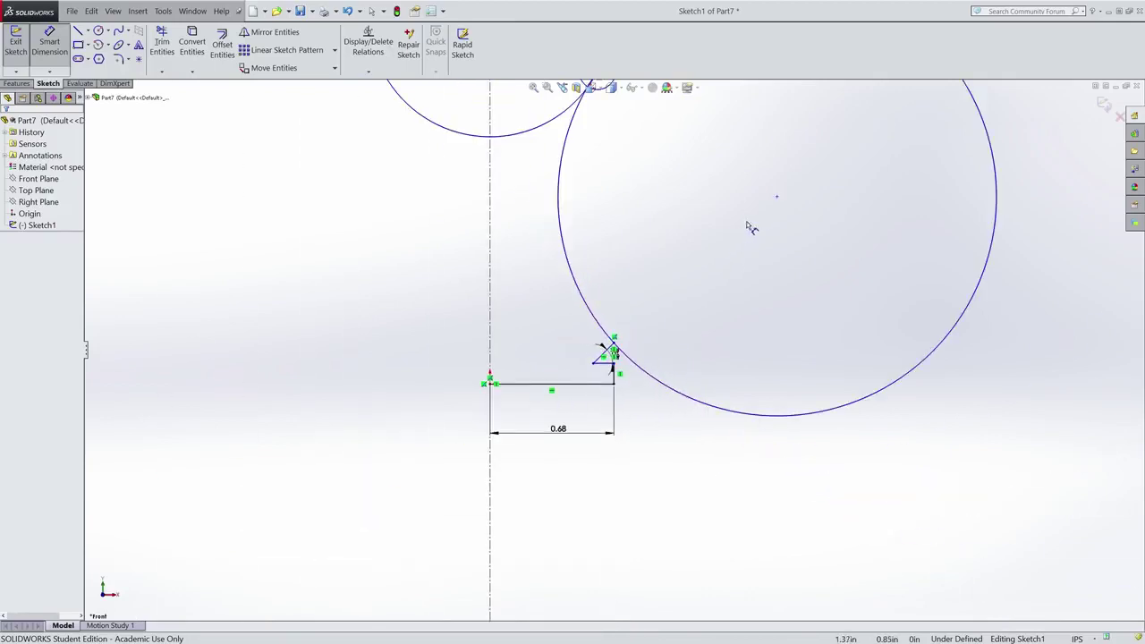
pyautogui.click(776, 196)
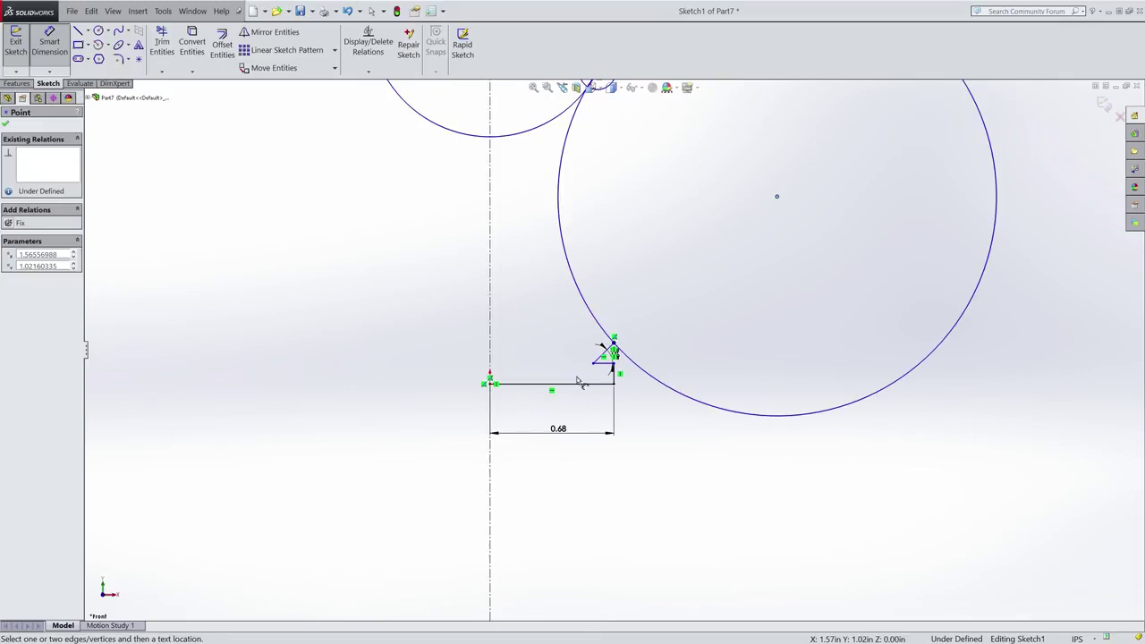
pyautogui.click(490, 385)
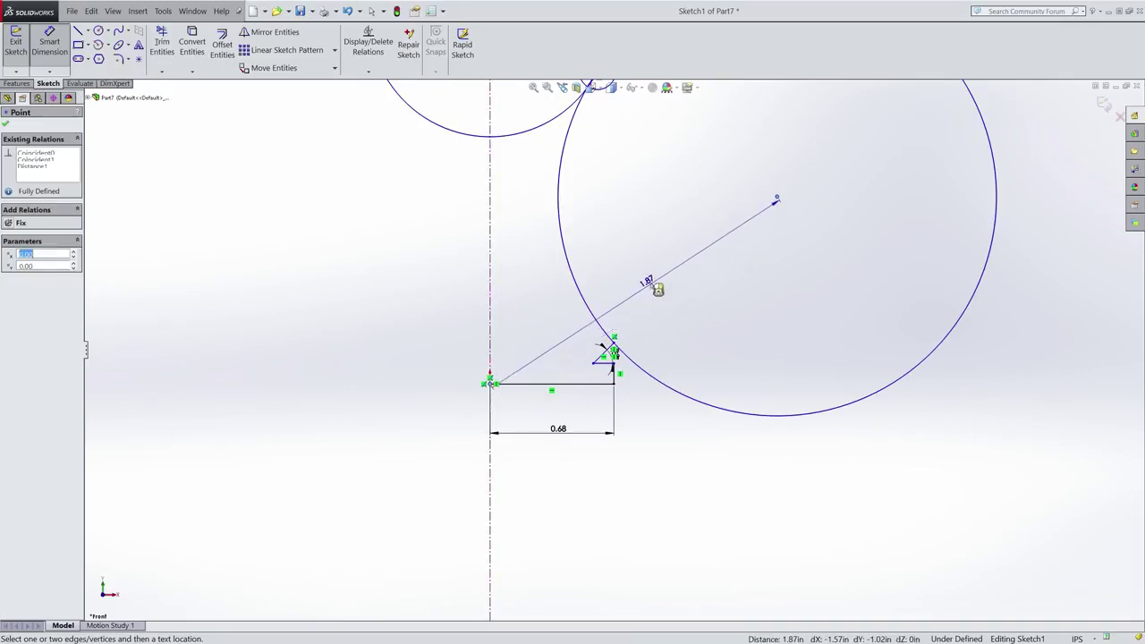
pyautogui.click(657, 163)
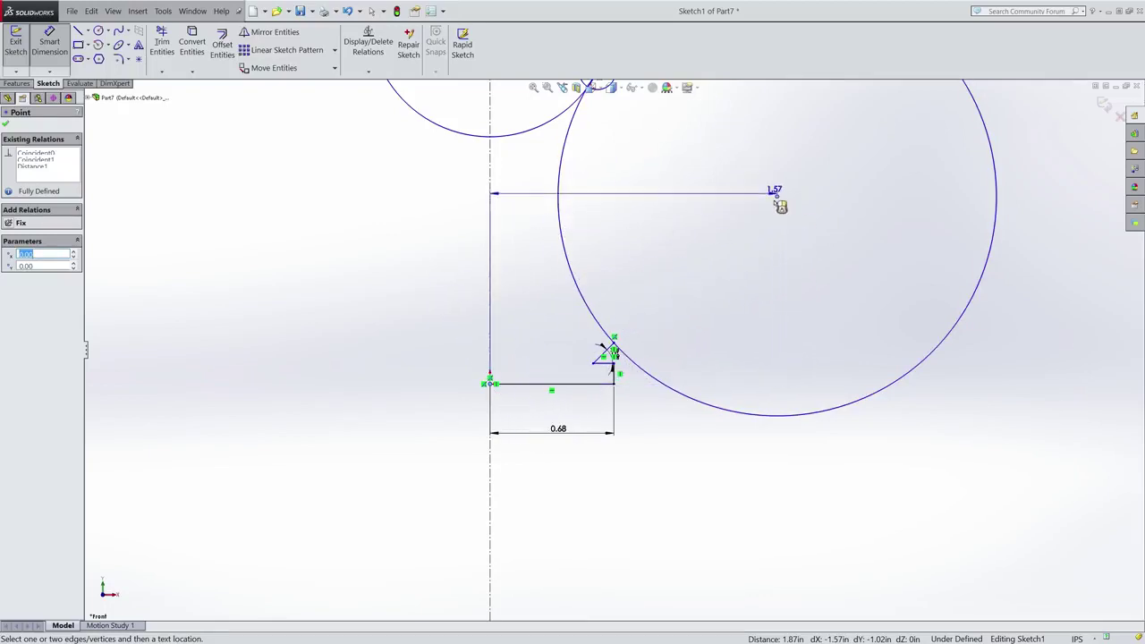
pyautogui.click(837, 293)
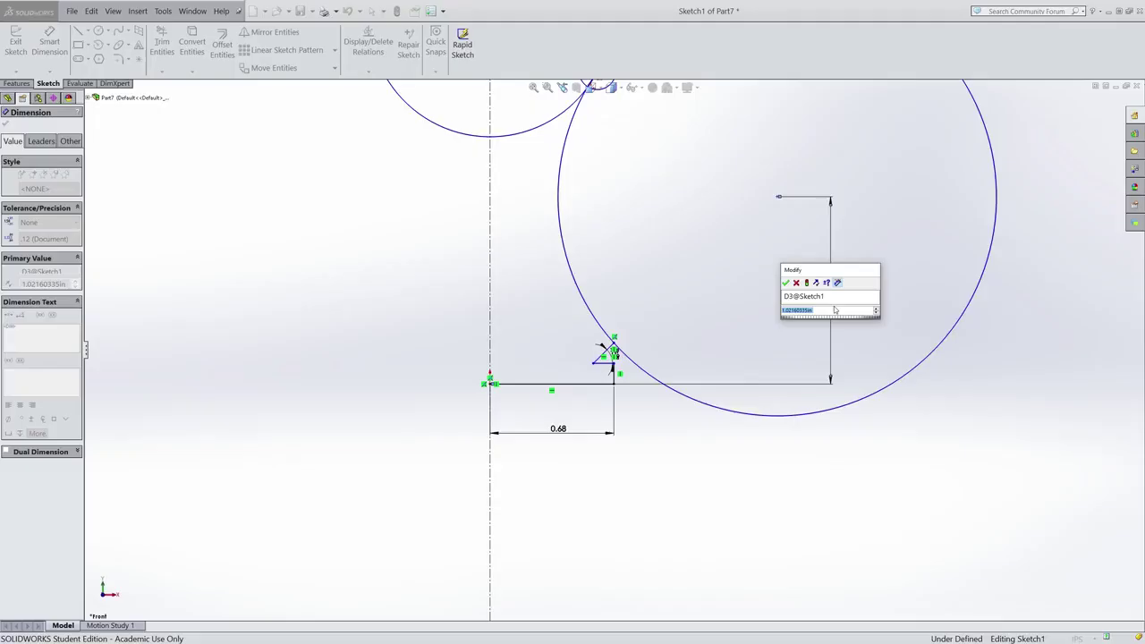
pyautogui.write('1.3')
pyautogui.press('Return')
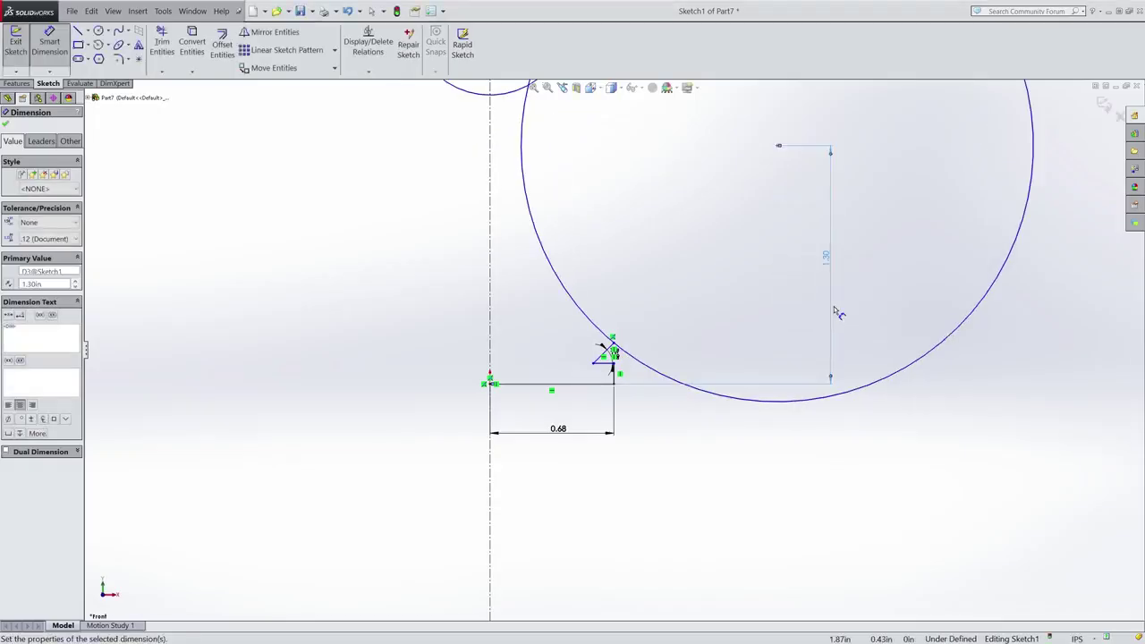
# Start a horizontal dimension from the centre line to the large circle's centre
pyautogui.scroll(-2, 662, 313)
pyautogui.keyDown('ctrl'); pyautogui.moveTo(675, 124); pyautogui.dragTo(639, 244, button='middle'); pyautogui.keyUp('ctrl')
pyautogui.scroll(-3, 718, 332)
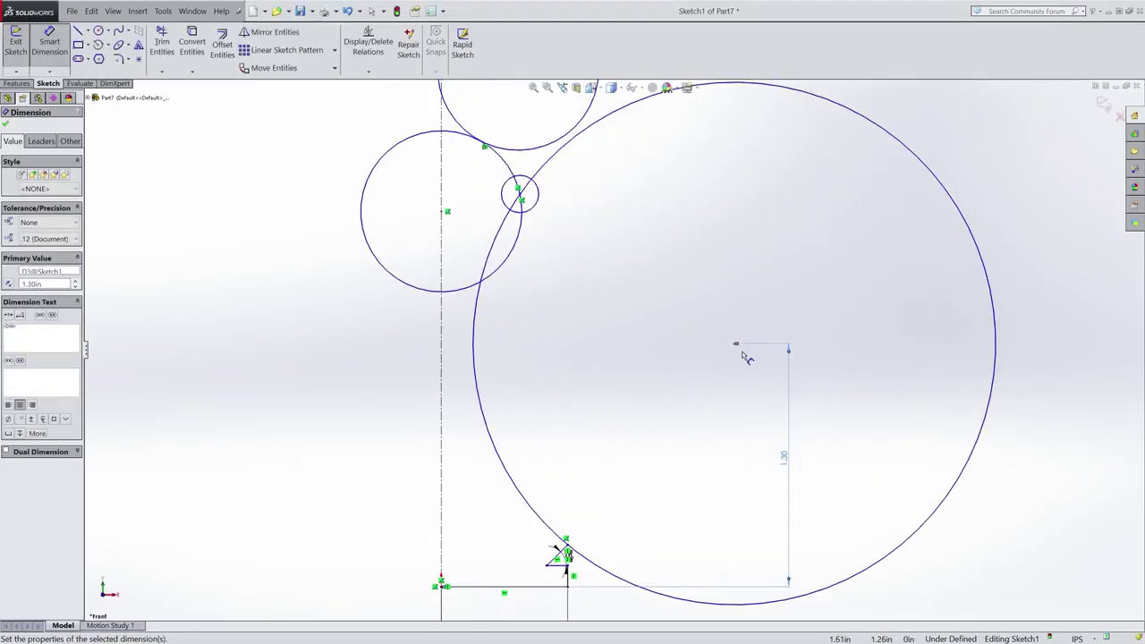
pyautogui.click(735, 345)
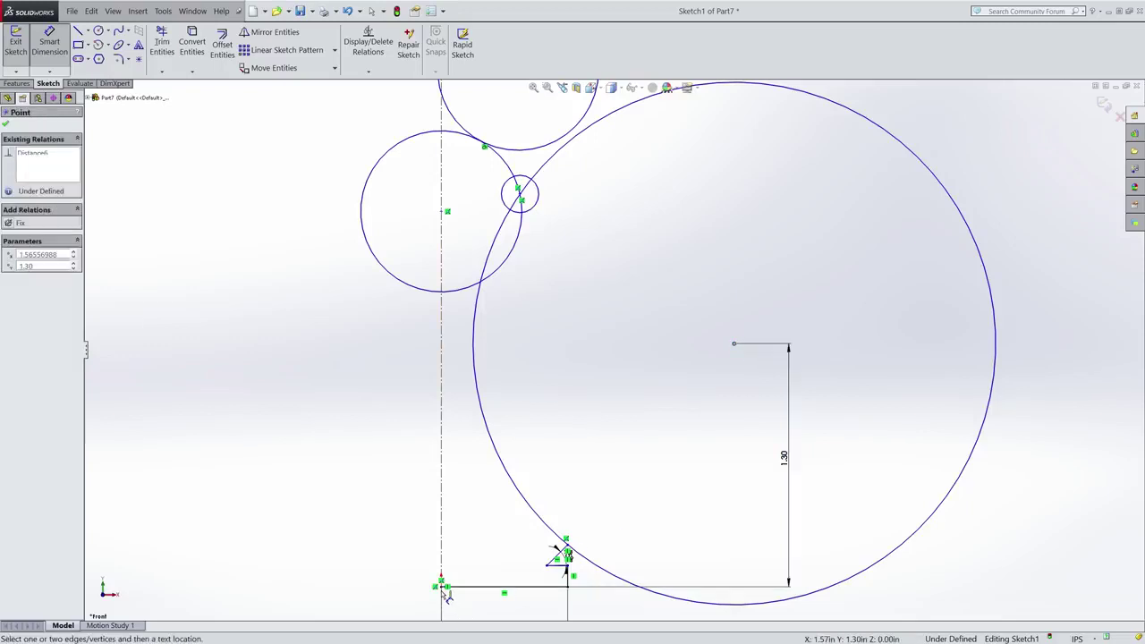
pyautogui.click(442, 588)
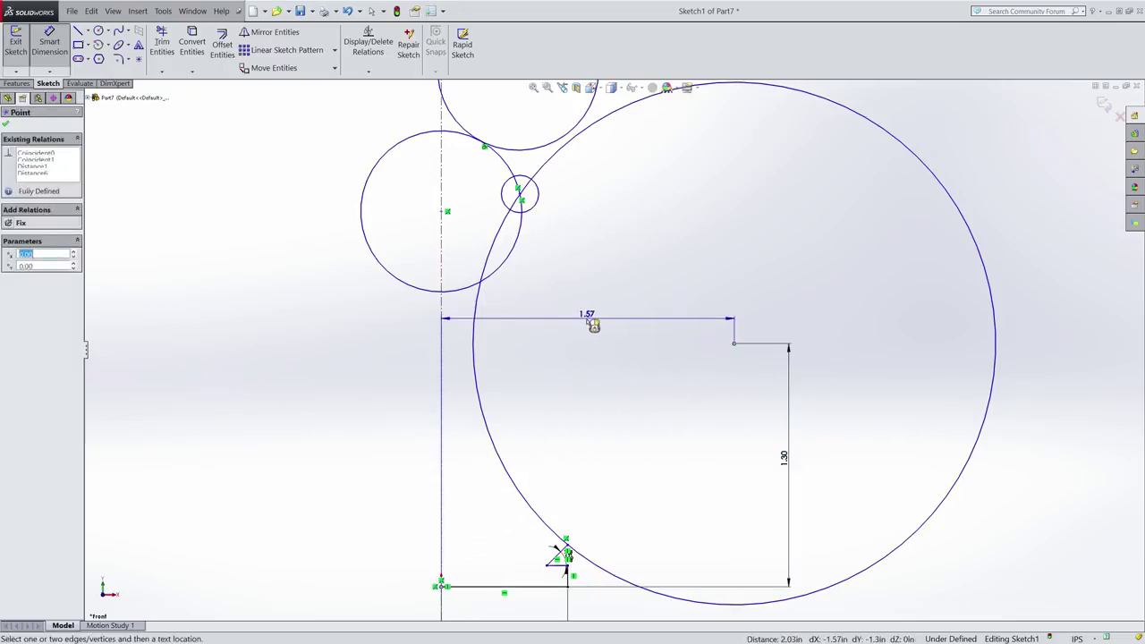
pyautogui.click(589, 324)
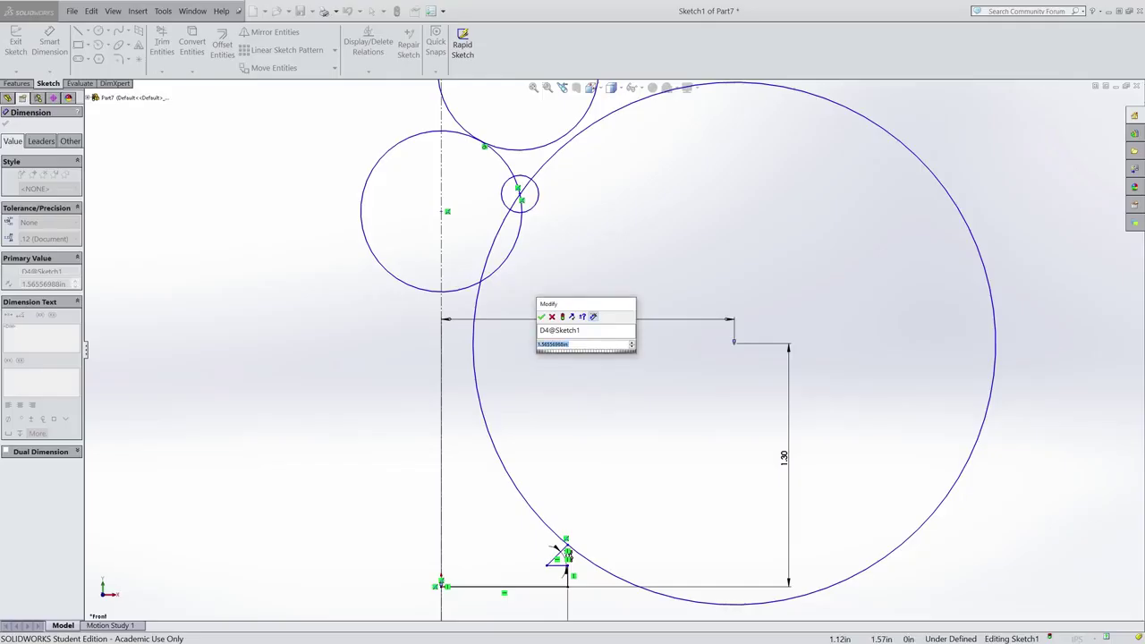
# Set the large circle's centre 1.70 in from the centre line and give its diameter an initial 4.5 in
pyautogui.write('1.78')
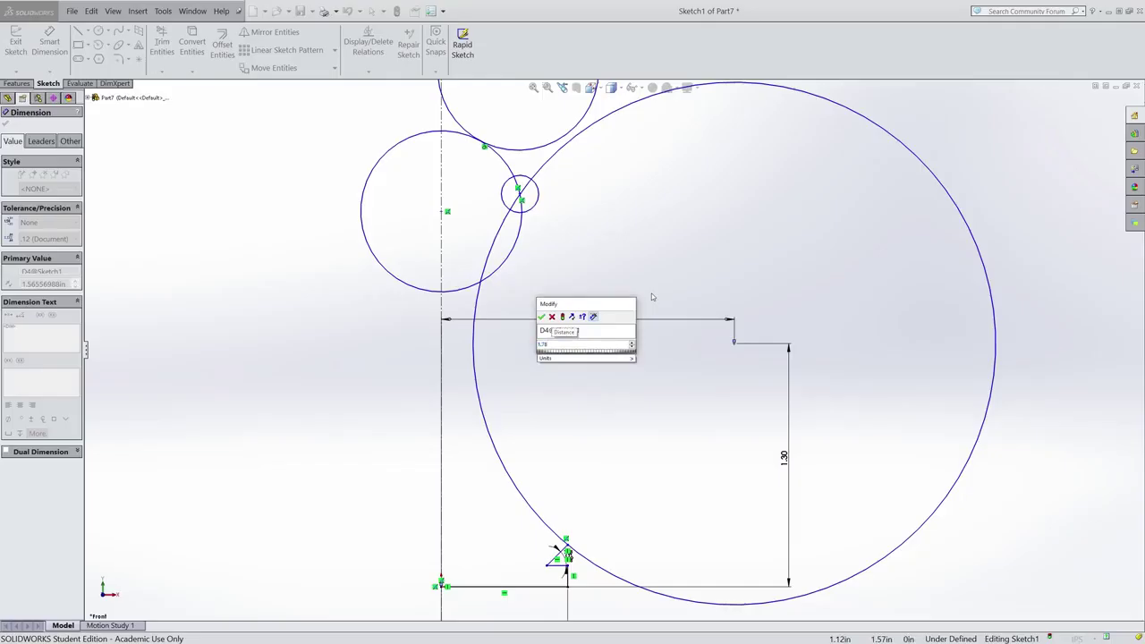
pyautogui.press('Return')
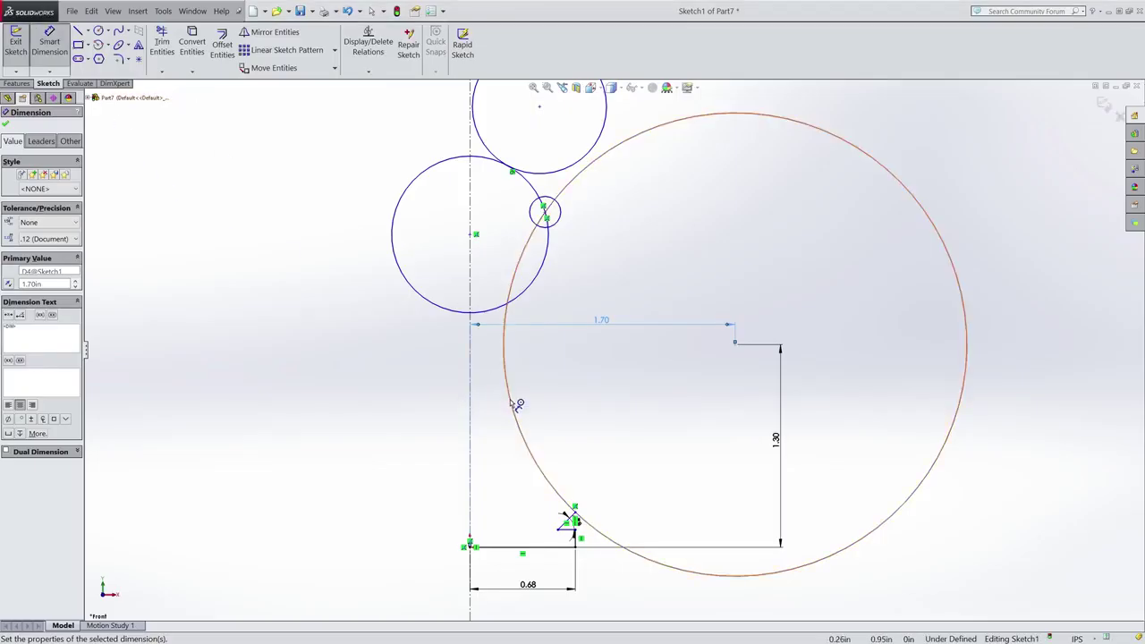
pyautogui.click(516, 404)
pyautogui.click(776, 306)
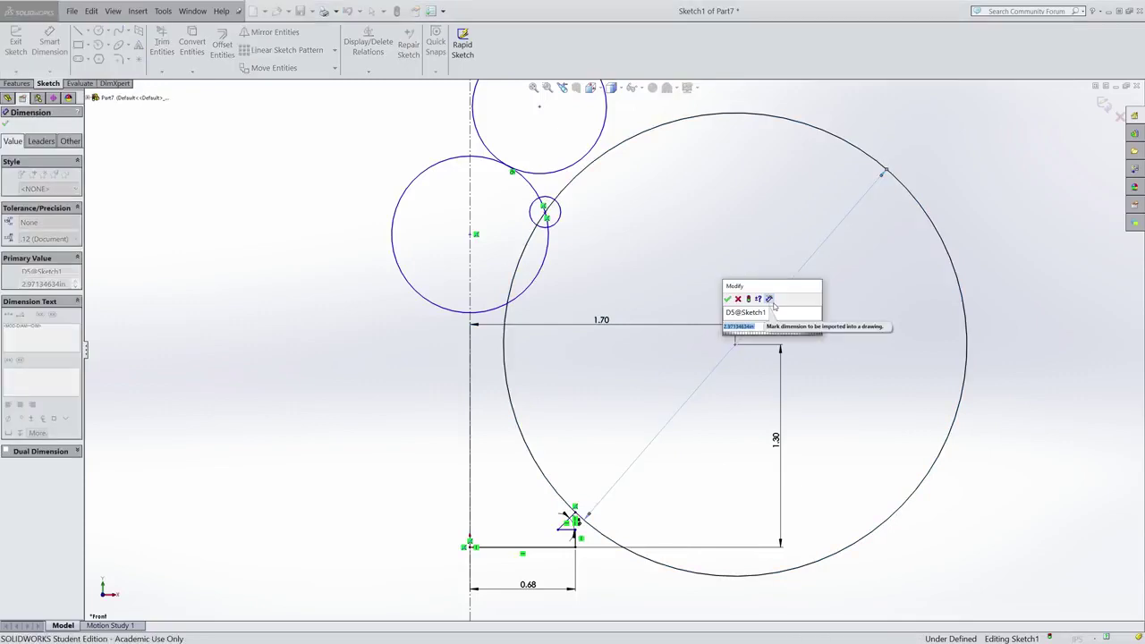
pyautogui.write('4.5')
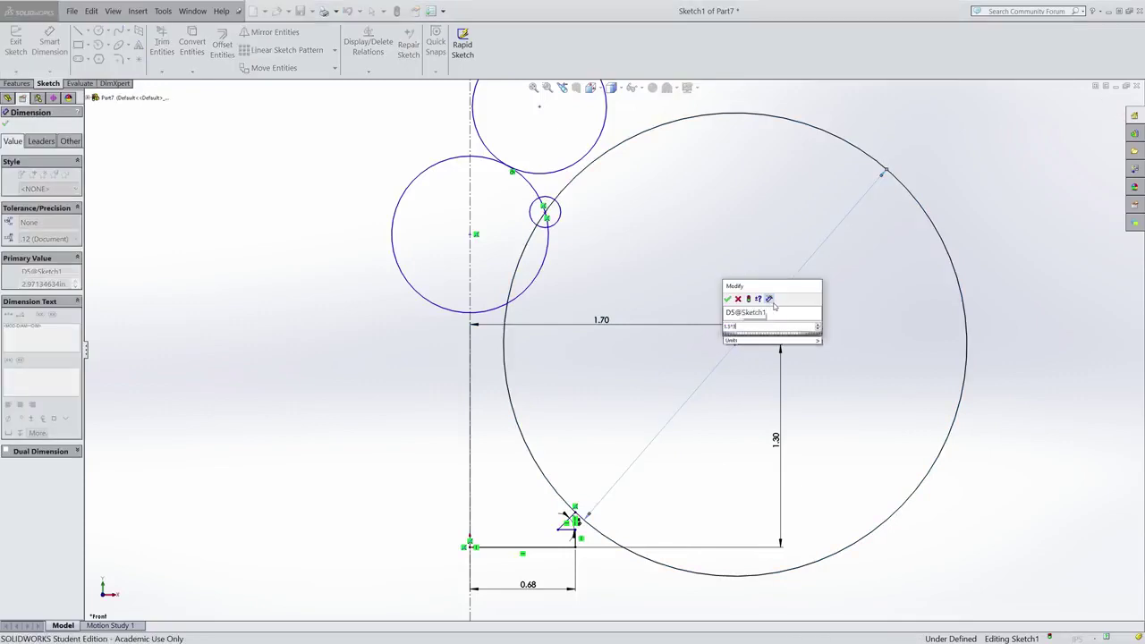
pyautogui.press('Return')
# Change the large circle's diameter dimension from 4.5 to 3.00 in
pyautogui.press('z')
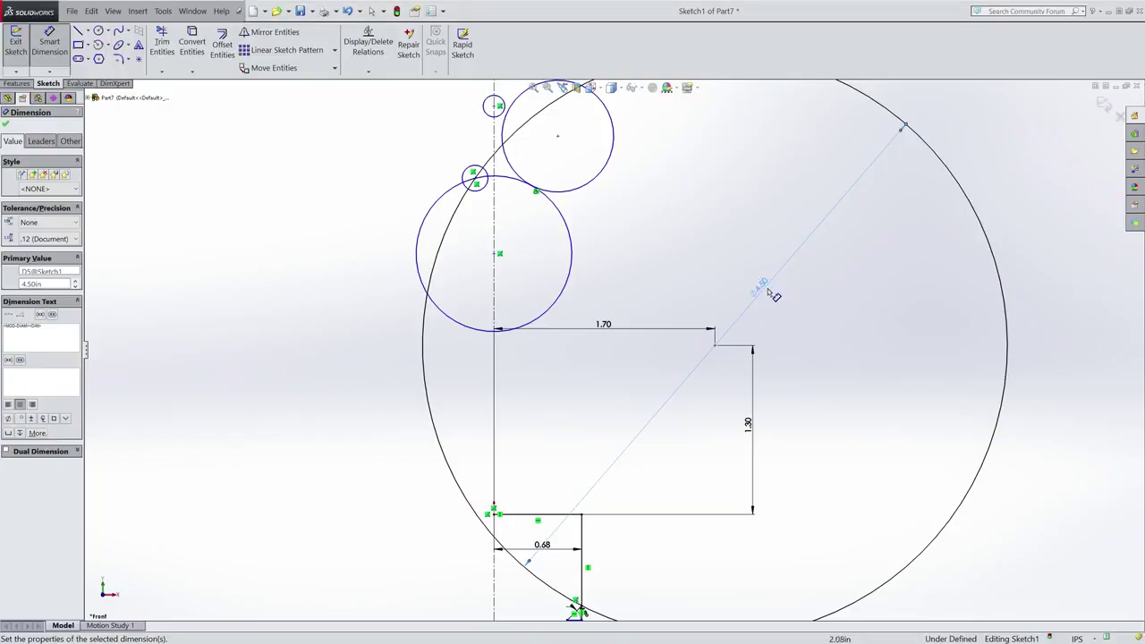
pyautogui.doubleClick(761, 289)
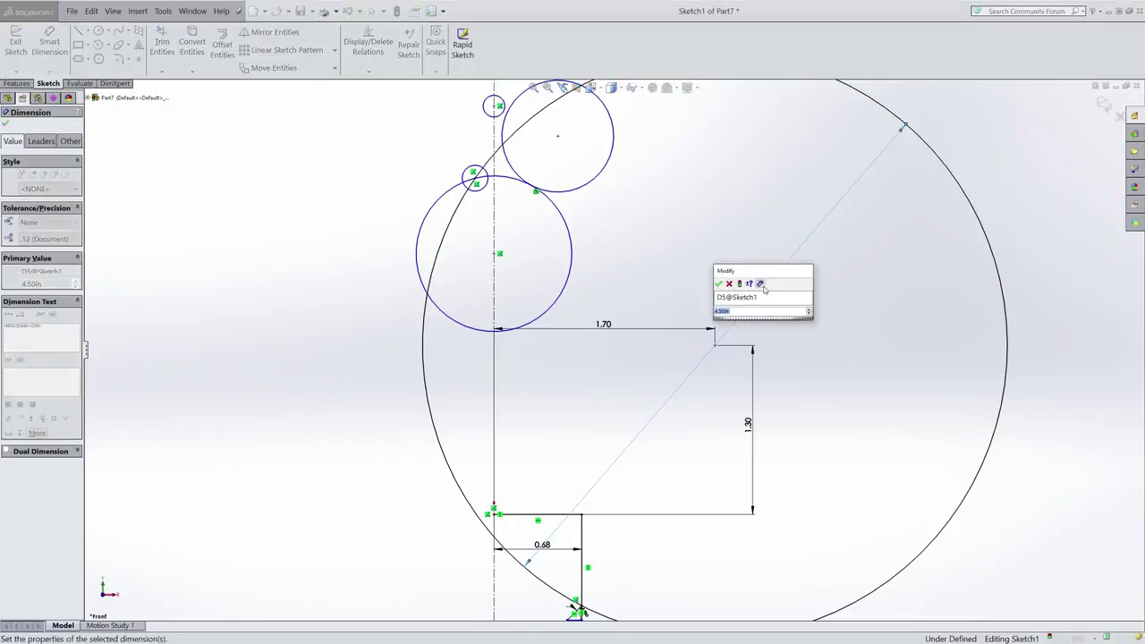
pyautogui.write('3')
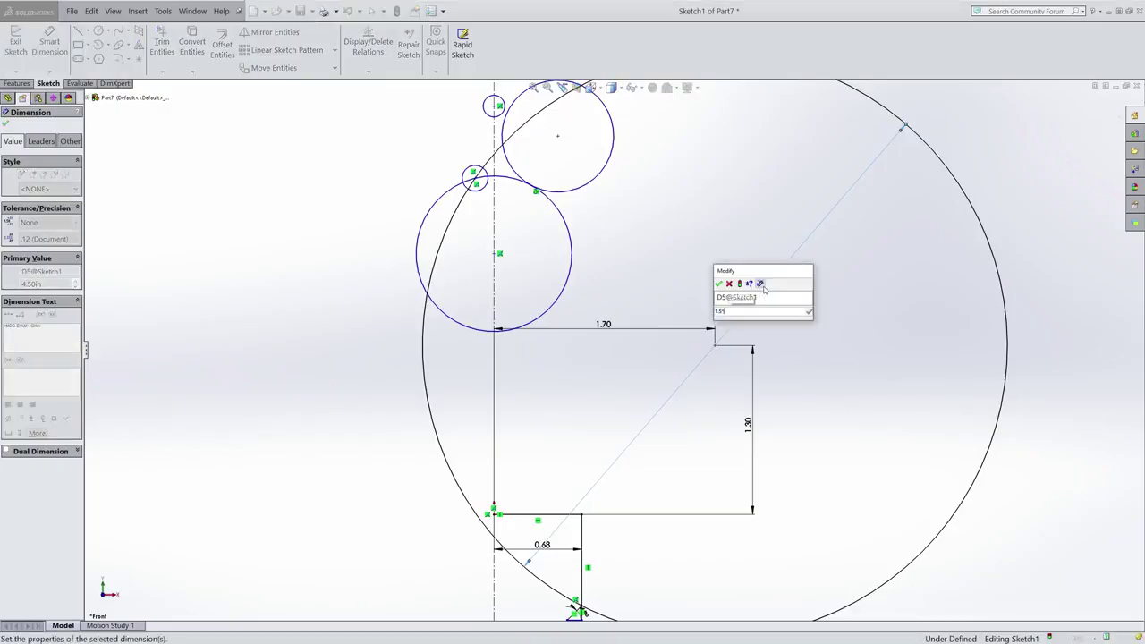
pyautogui.press('Return')
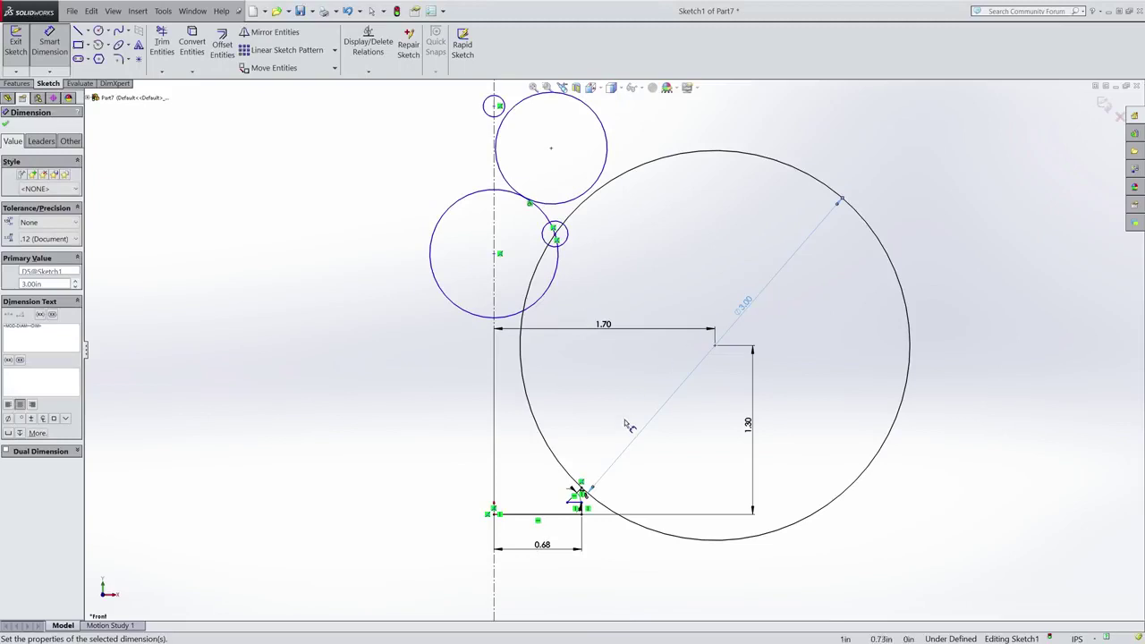
pyautogui.scroll(-1, 614, 437)
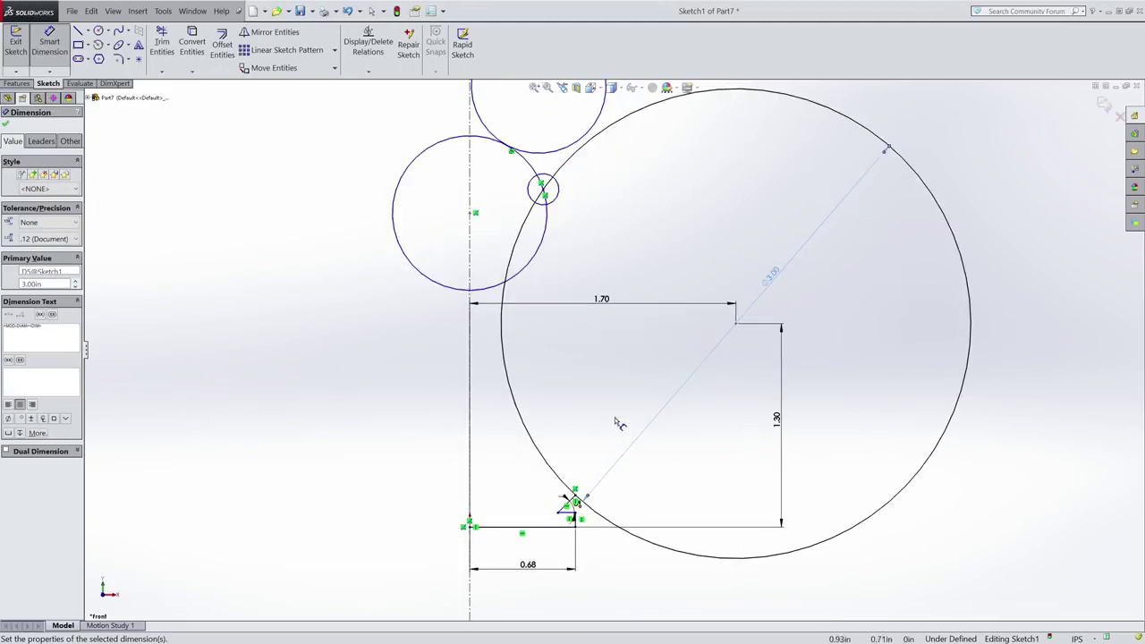
pyautogui.scroll(1, 615, 424)
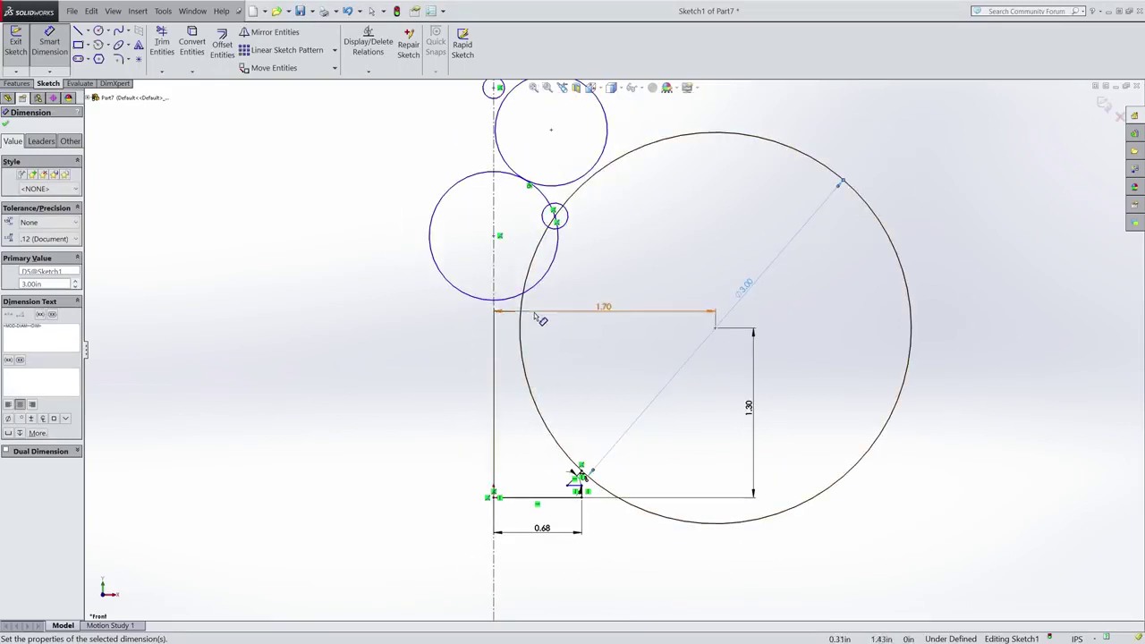
pyautogui.scroll(-3, 536, 317)
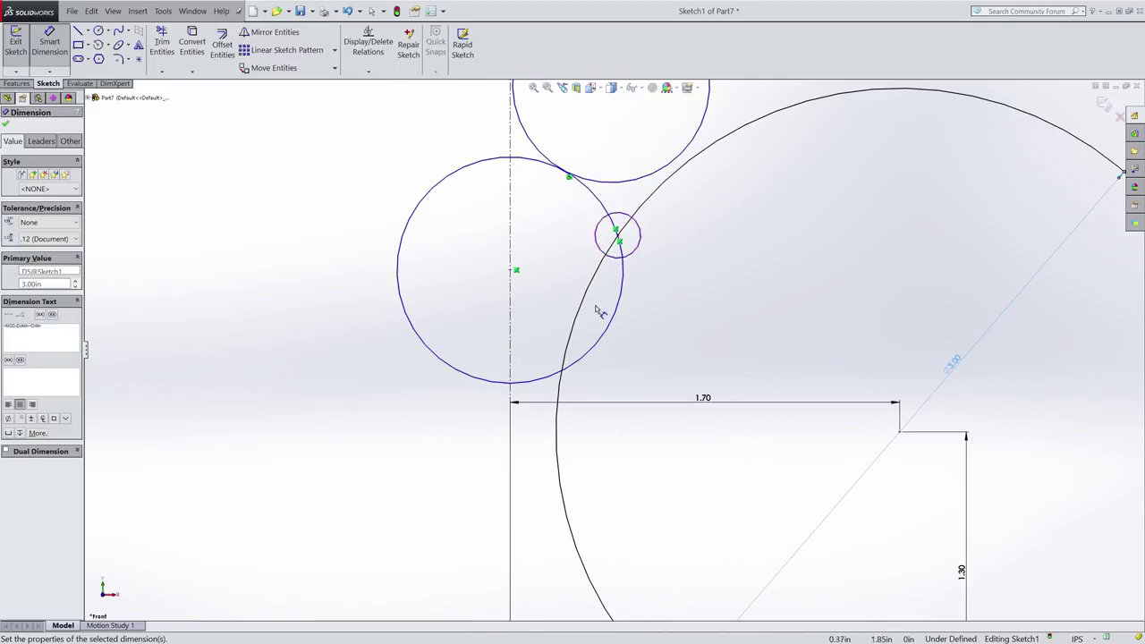
# Slide the small circle down along the large arc
pyautogui.press('Escape')
pyautogui.moveTo(619, 238)
pyautogui.mouseDown()
pyautogui.moveTo(582, 296)
pyautogui.moveTo(560, 371)
pyautogui.moveTo(571, 359)
pyautogui.mouseUp()
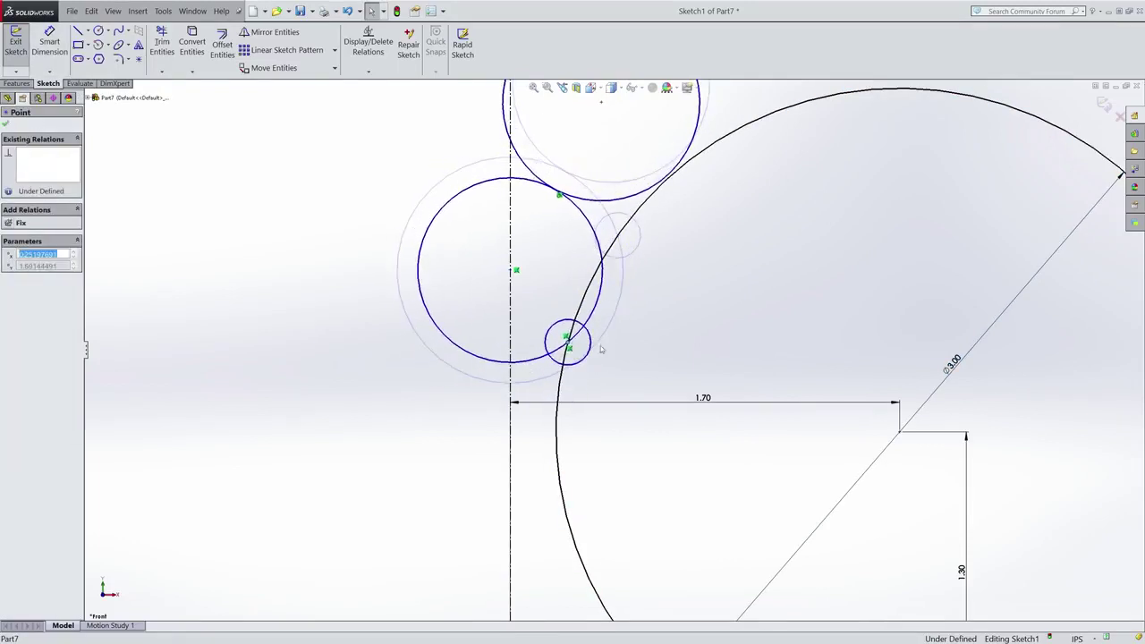
pyautogui.click(693, 314)
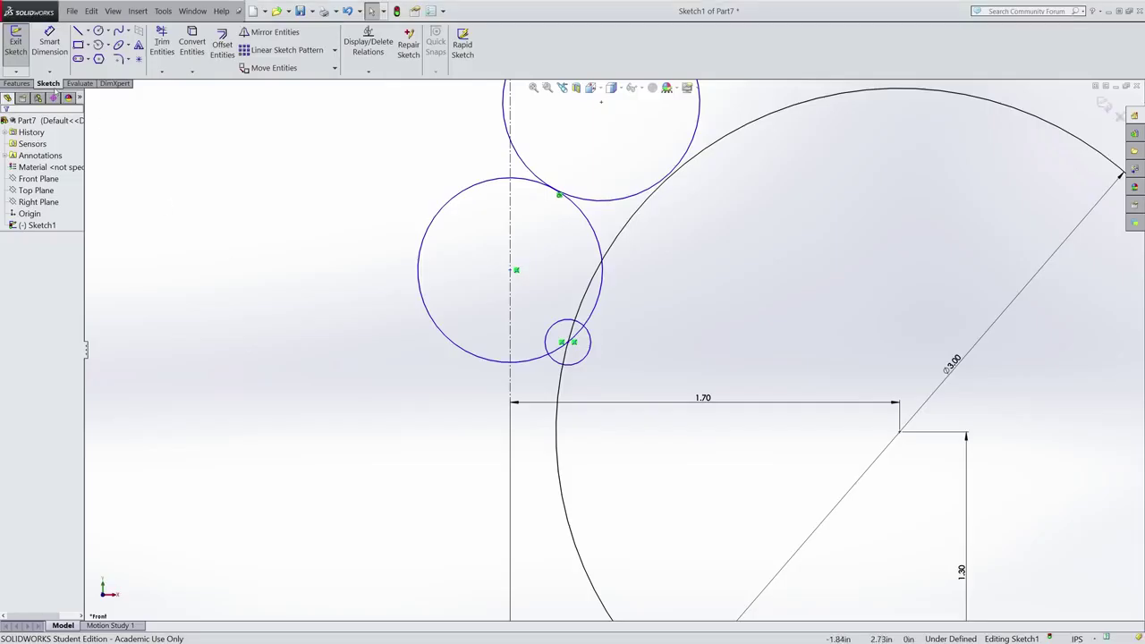
# Dimension the small collar circle with a 0.20 in diameter
pyautogui.click(49, 46)
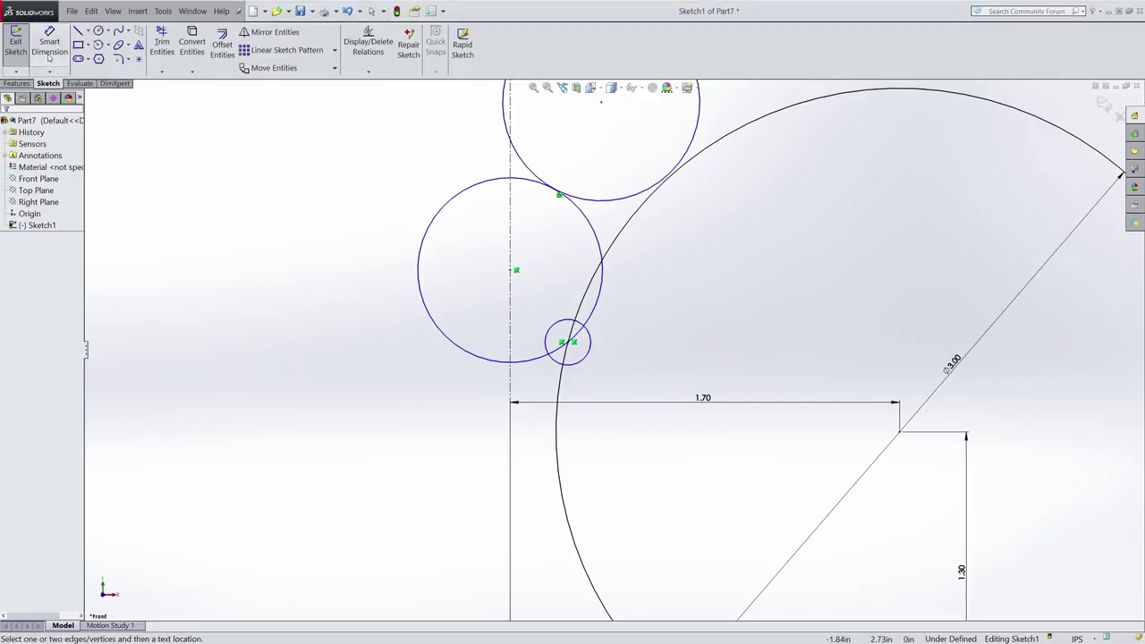
pyautogui.click(588, 358)
pyautogui.click(658, 347)
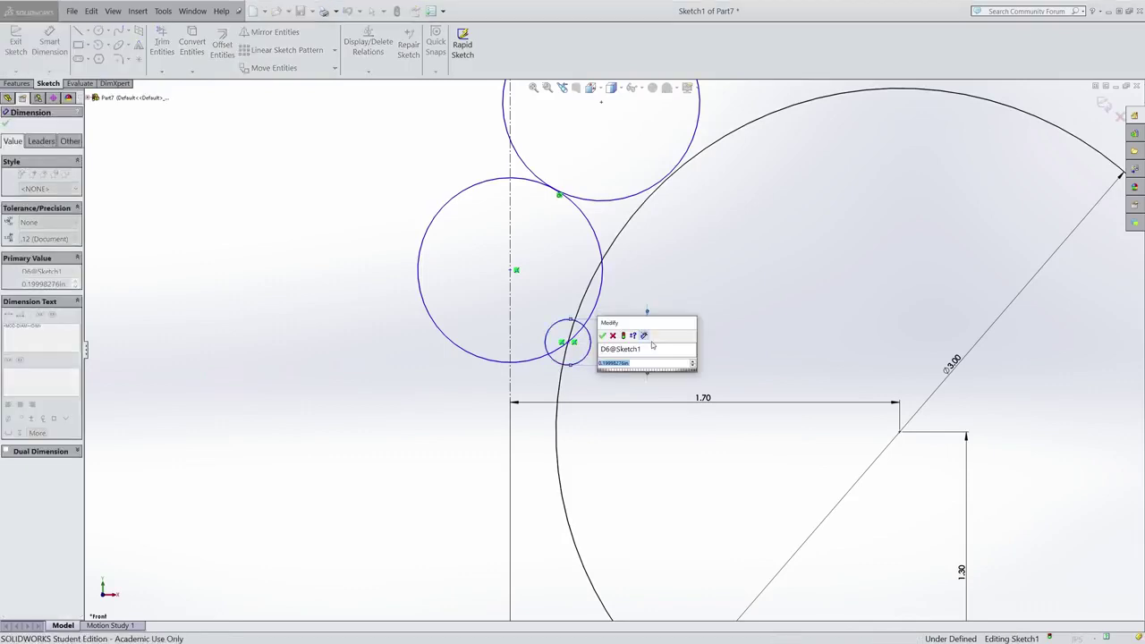
pyautogui.press('Return')
pyautogui.scroll(5, 645, 335)
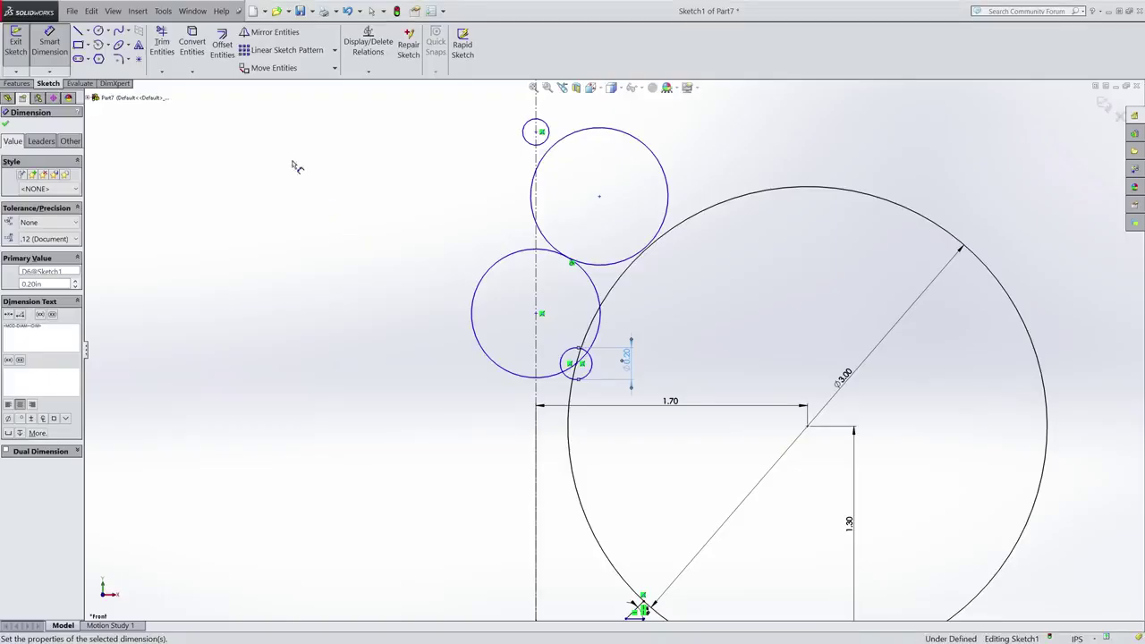
# Dimension the middle circle with a 1.00 in diameter
pyautogui.click(598, 292)
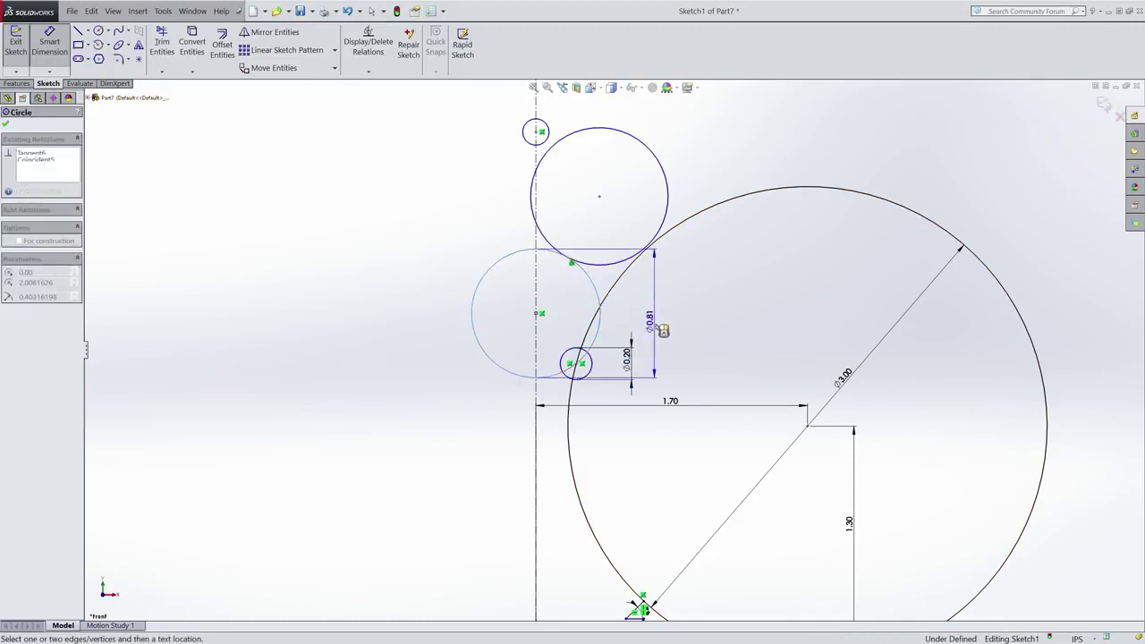
pyautogui.click(677, 314)
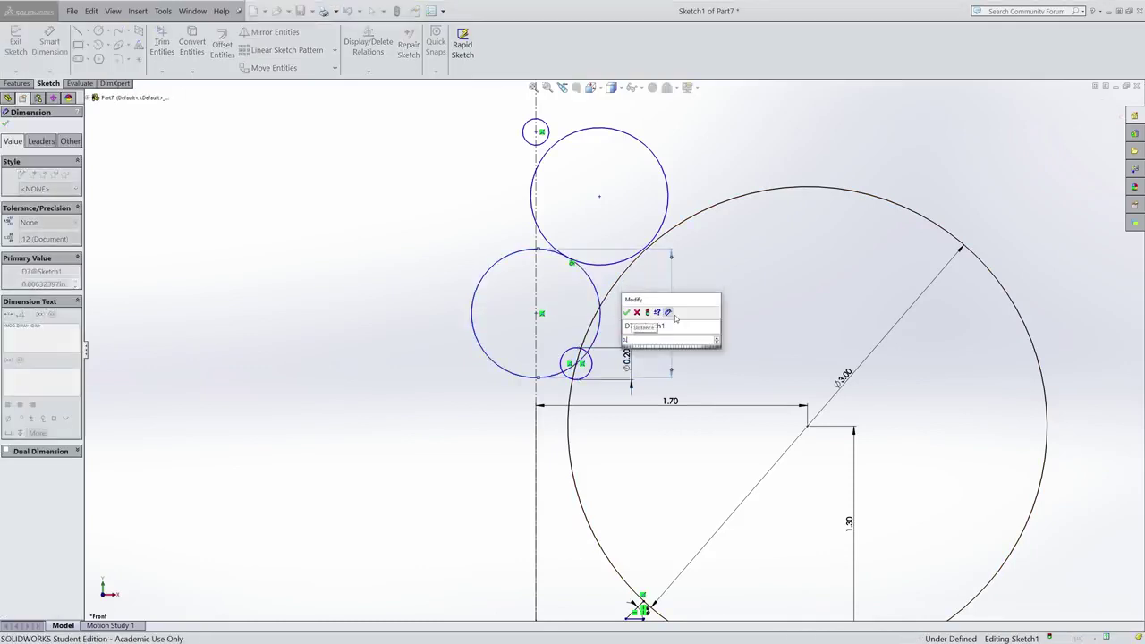
pyautogui.write('1')
pyautogui.press('Return')
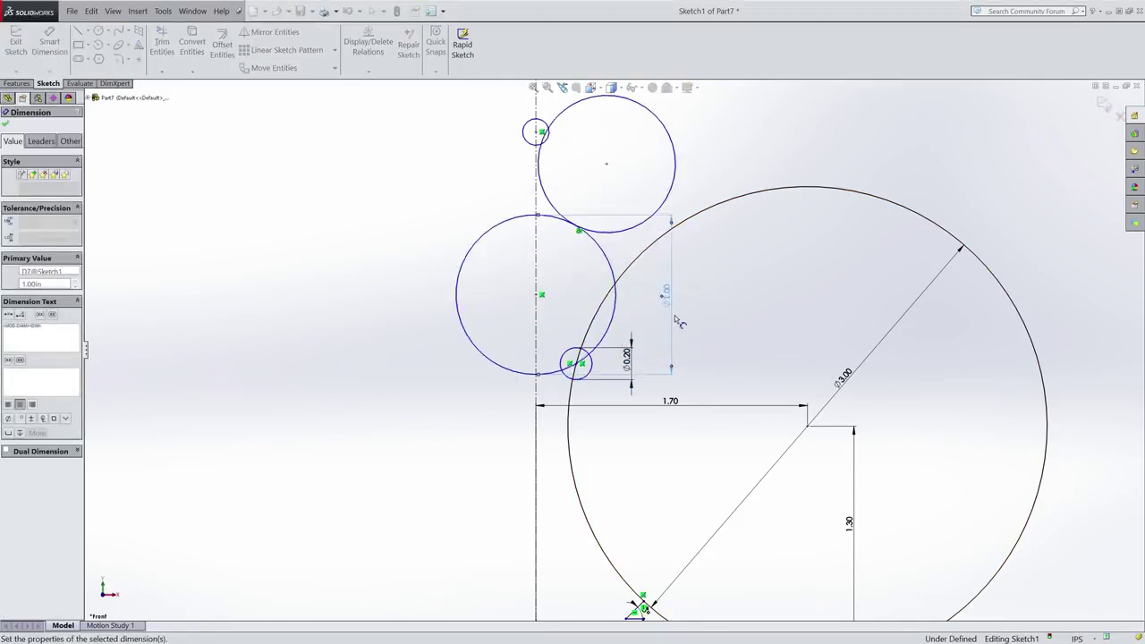
pyautogui.scroll(3, 626, 234)
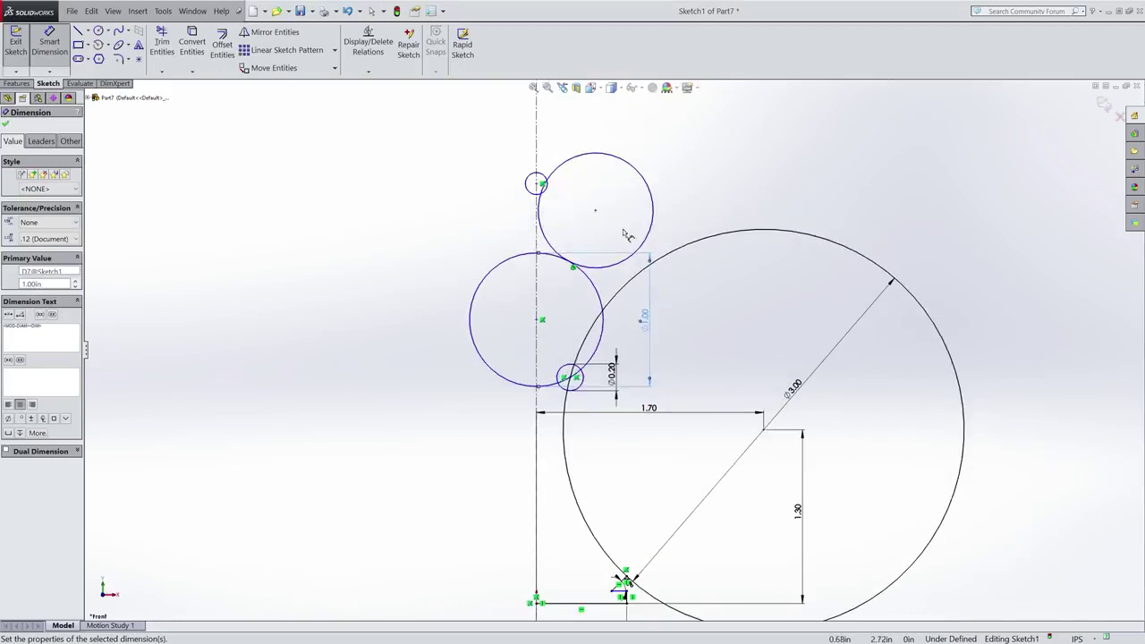
pyautogui.scroll(-1, 623, 234)
pyautogui.scroll(3, 590, 251)
pyautogui.scroll(-2, 669, 257)
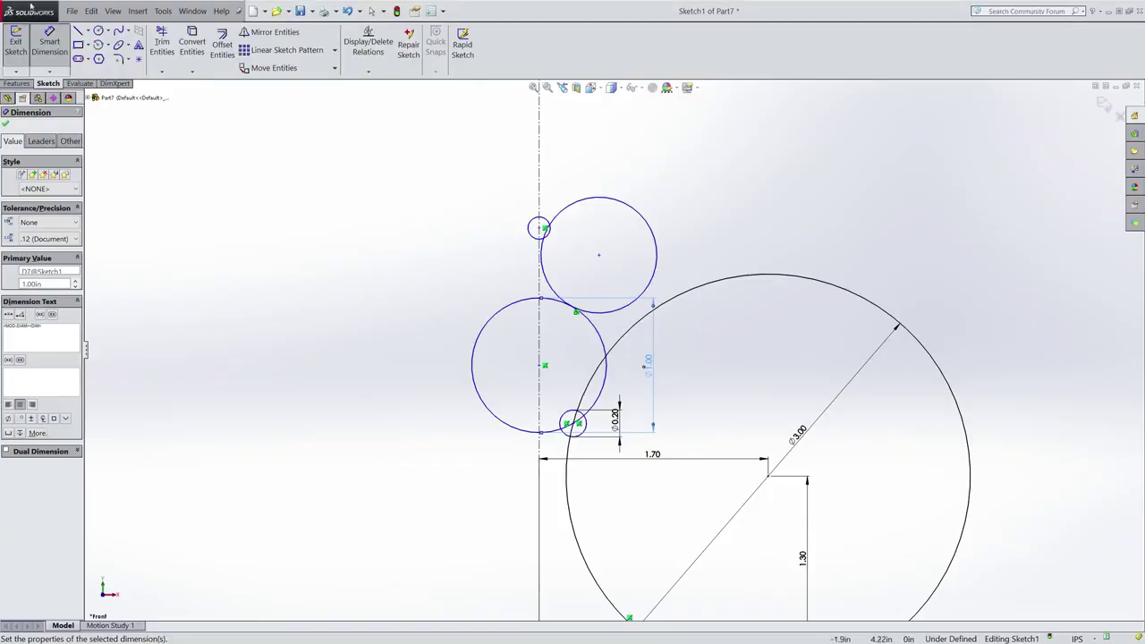
# Dimension the top circle with a 1.00 in diameter and close the Dimension properties
pyautogui.click(644, 218)
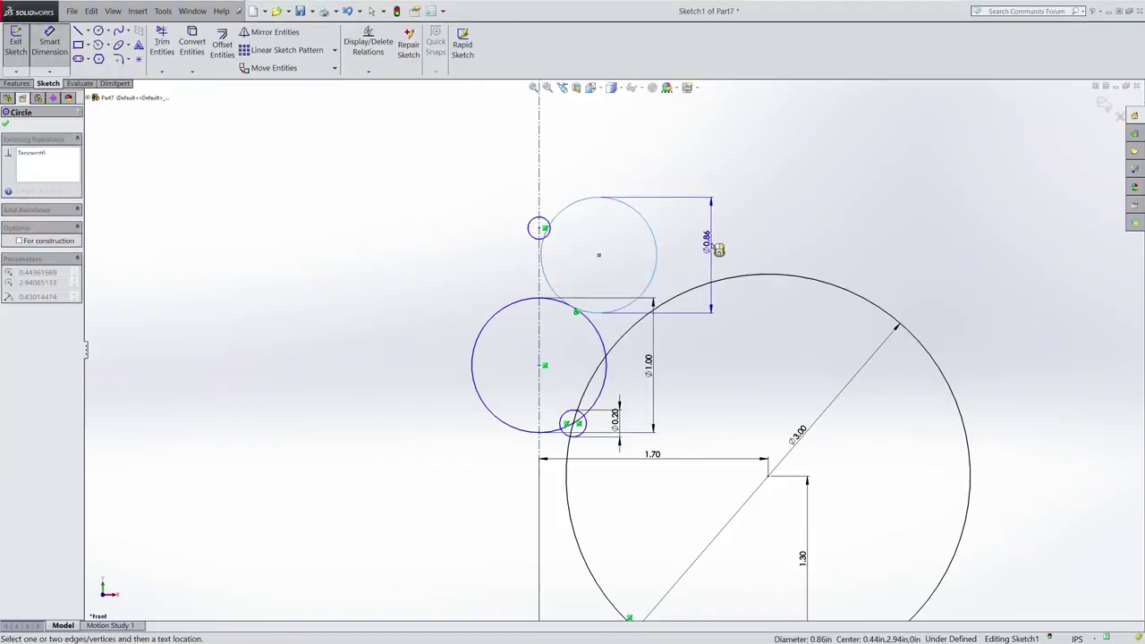
pyautogui.click(716, 248)
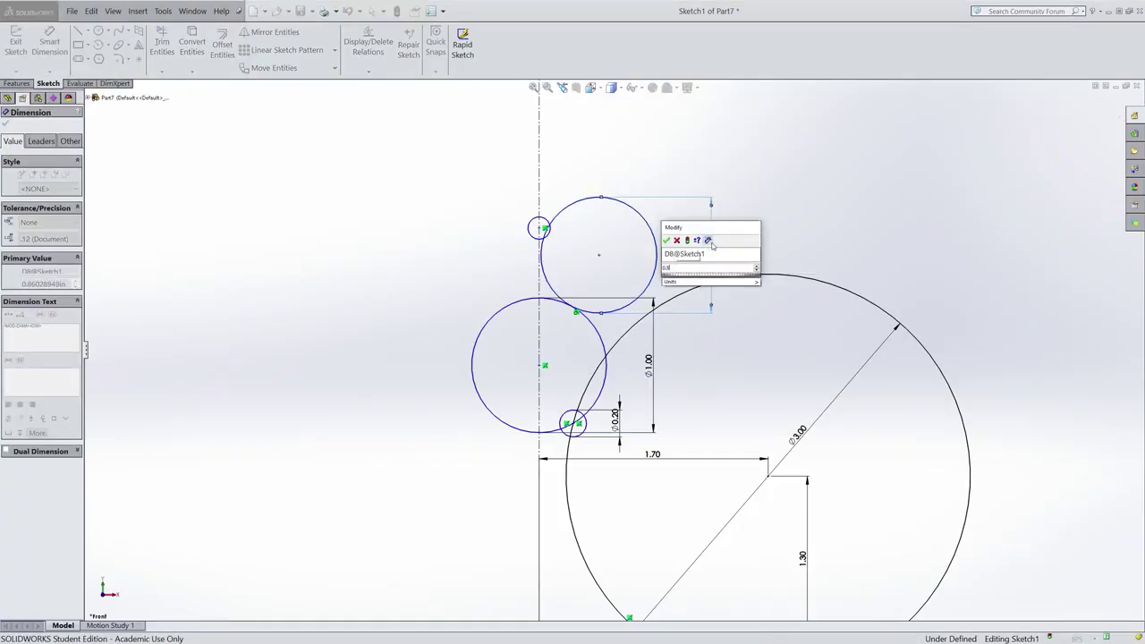
pyautogui.write('1')
pyautogui.press('Return')
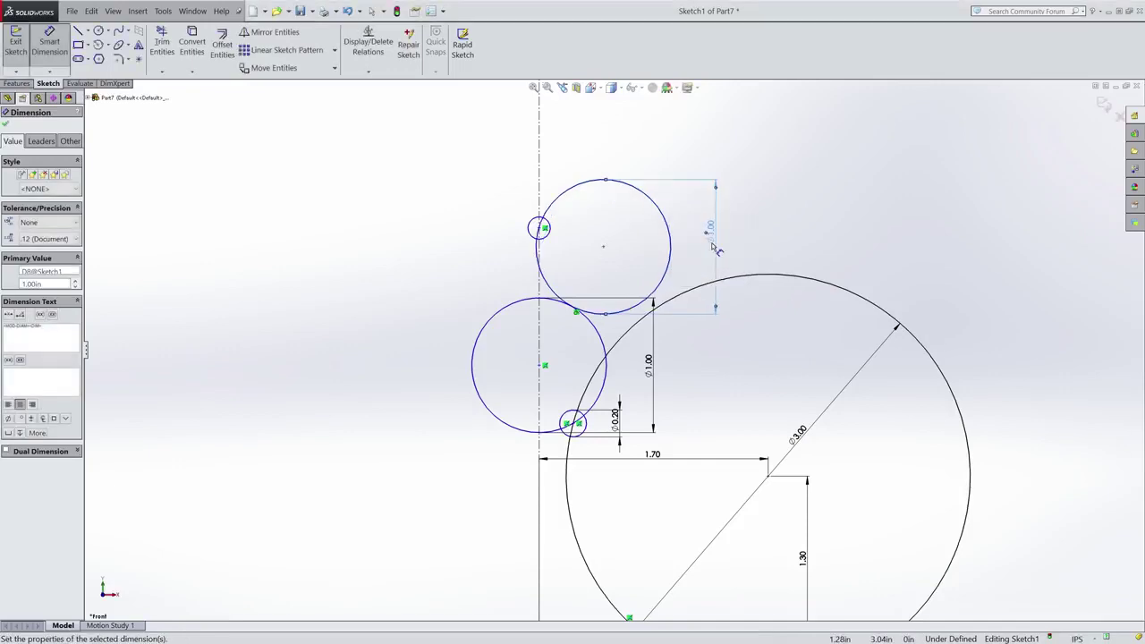
pyautogui.click(5, 125)
pyautogui.scroll(-1, 562, 259)
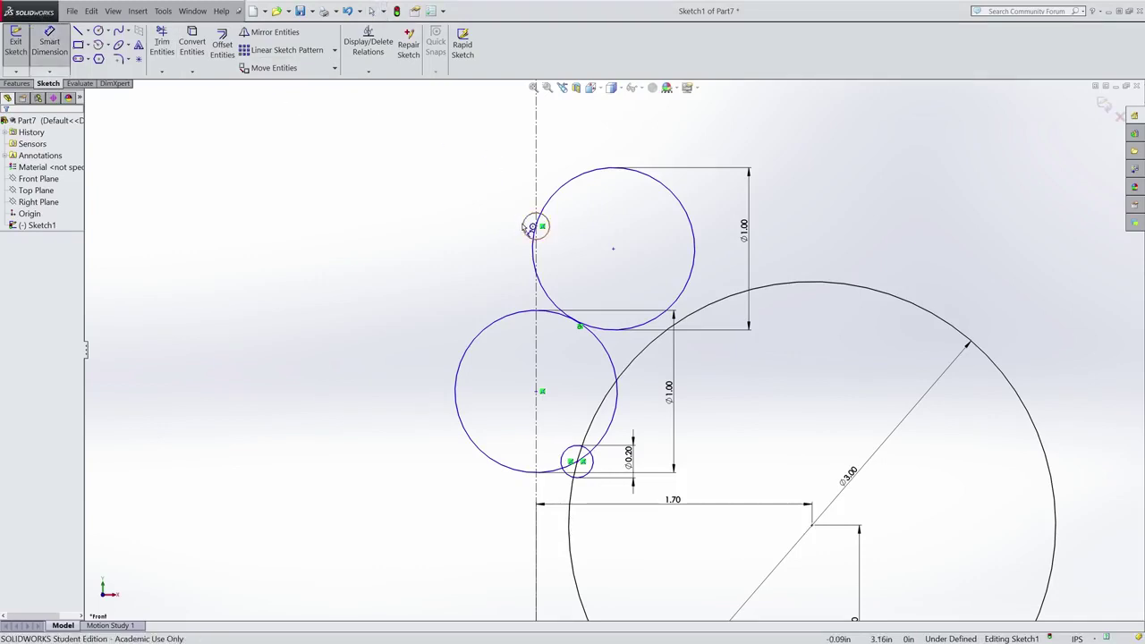
# Dimension the small circle at the top of the axis at 0.28125 in diameter
pyautogui.click(526, 228)
pyautogui.click(475, 156)
pyautogui.write('0')
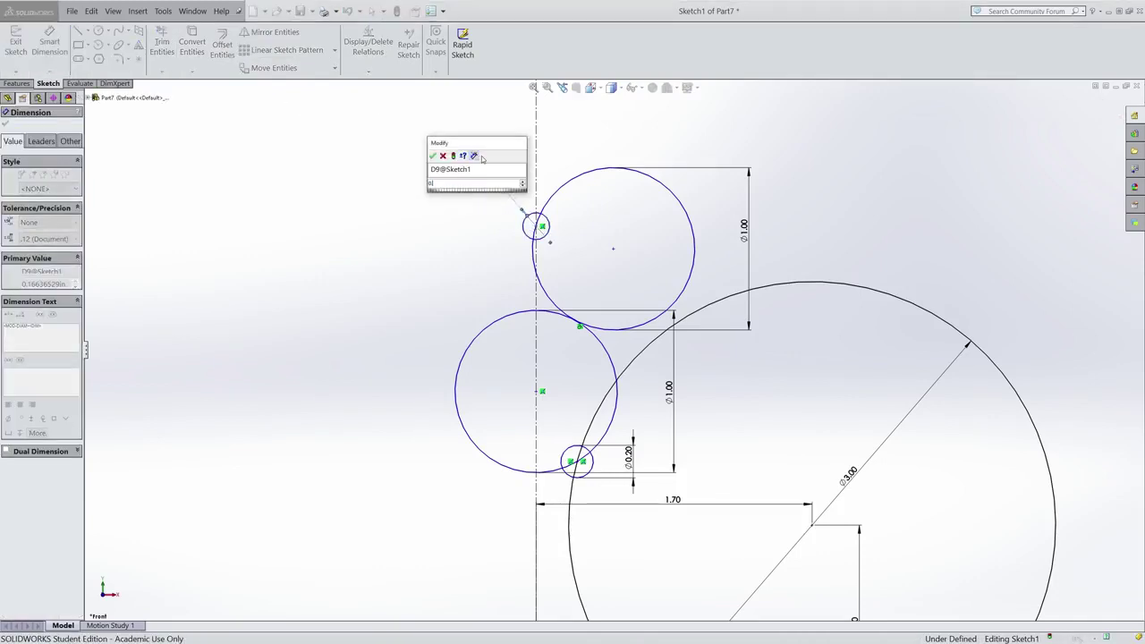
pyautogui.write('.28125')
pyautogui.press('Return')
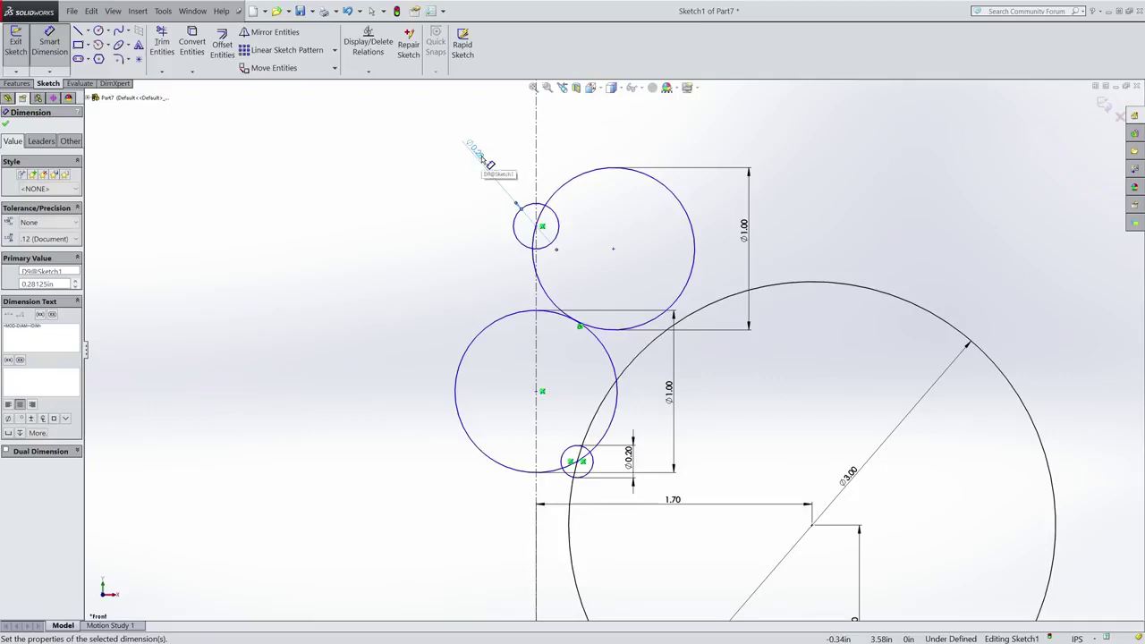
pyautogui.scroll(5, 636, 355)
pyautogui.scroll(-3, 666, 471)
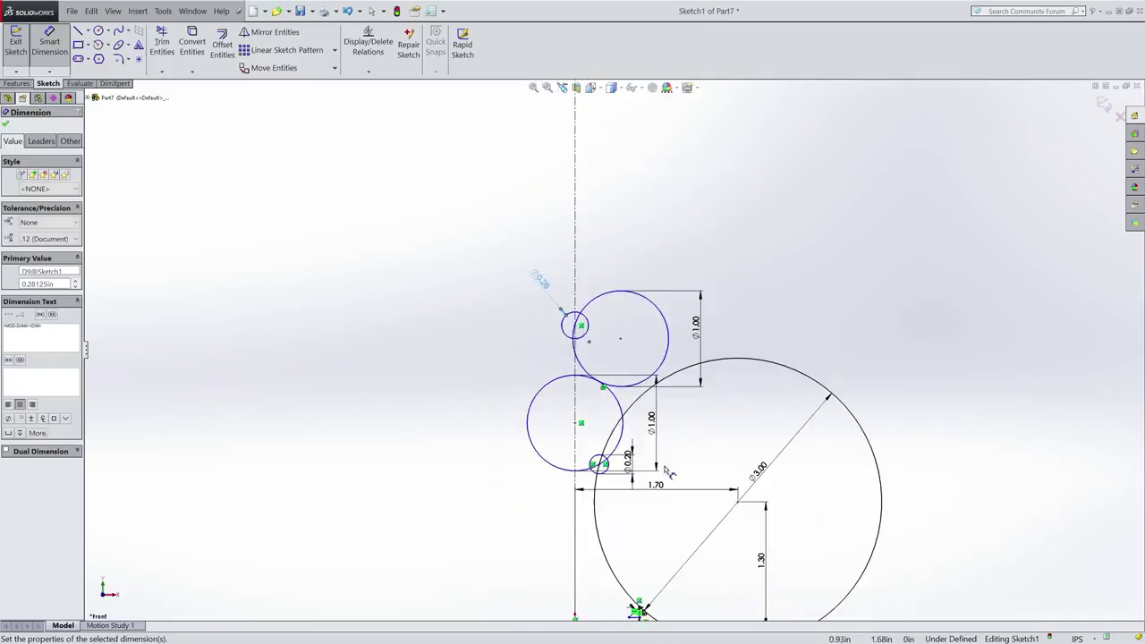
pyautogui.scroll(1, 666, 472)
pyautogui.scroll(-3, 631, 474)
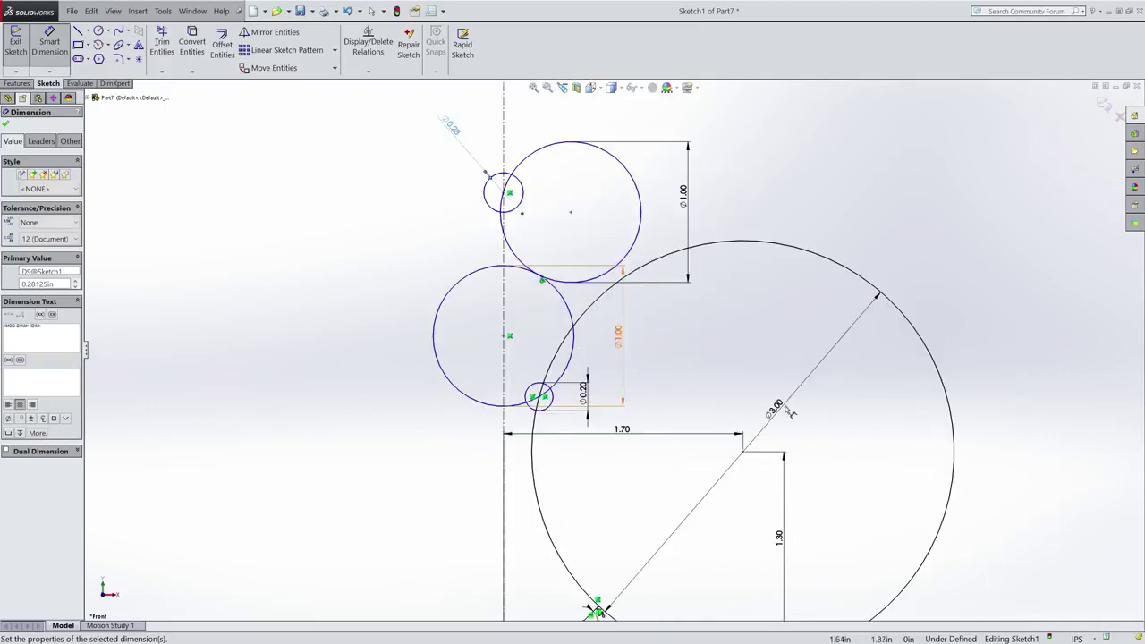
pyautogui.scroll(2, 617, 510)
pyautogui.scroll(-4, 553, 395)
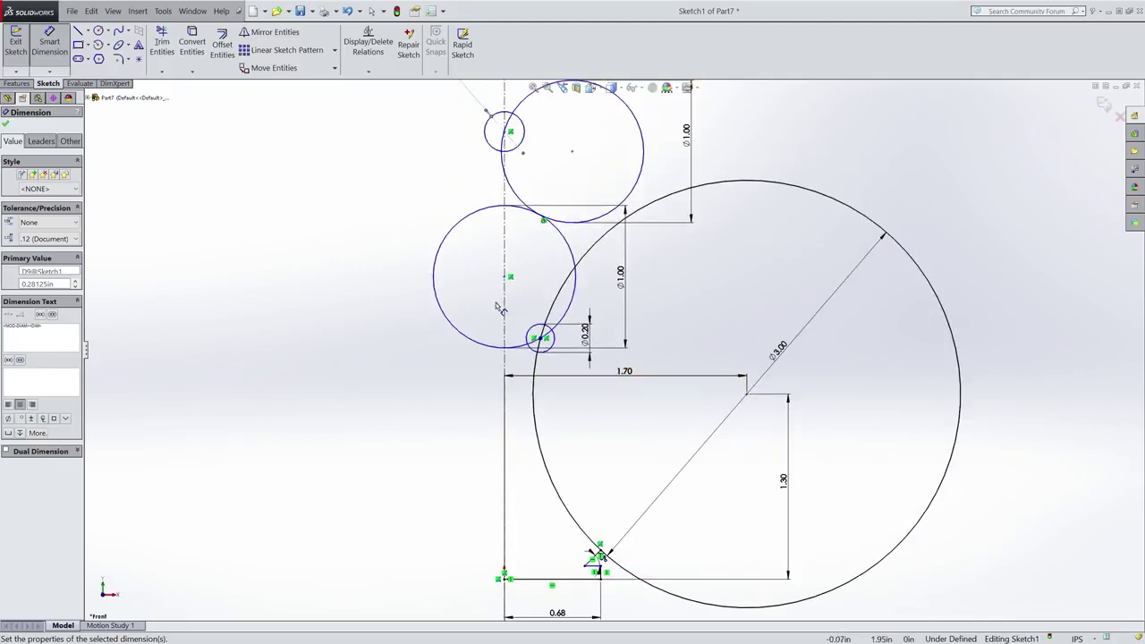
# Shift the middle circle's centre point slightly and close the Point properties
pyautogui.press('Escape')
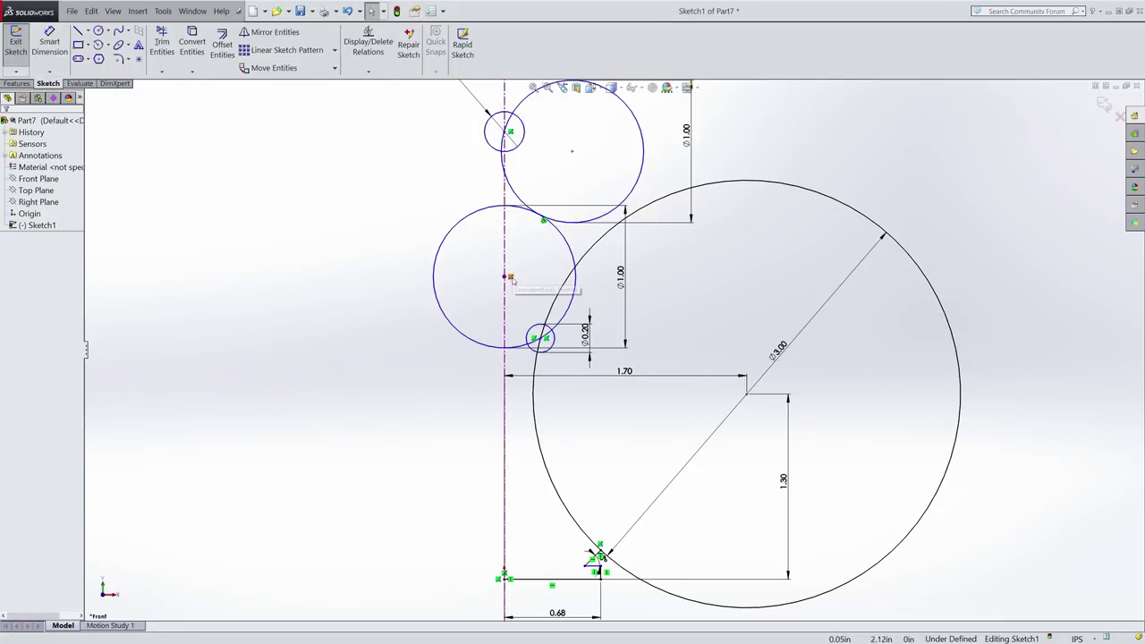
pyautogui.click(510, 277)
pyautogui.click(512, 293)
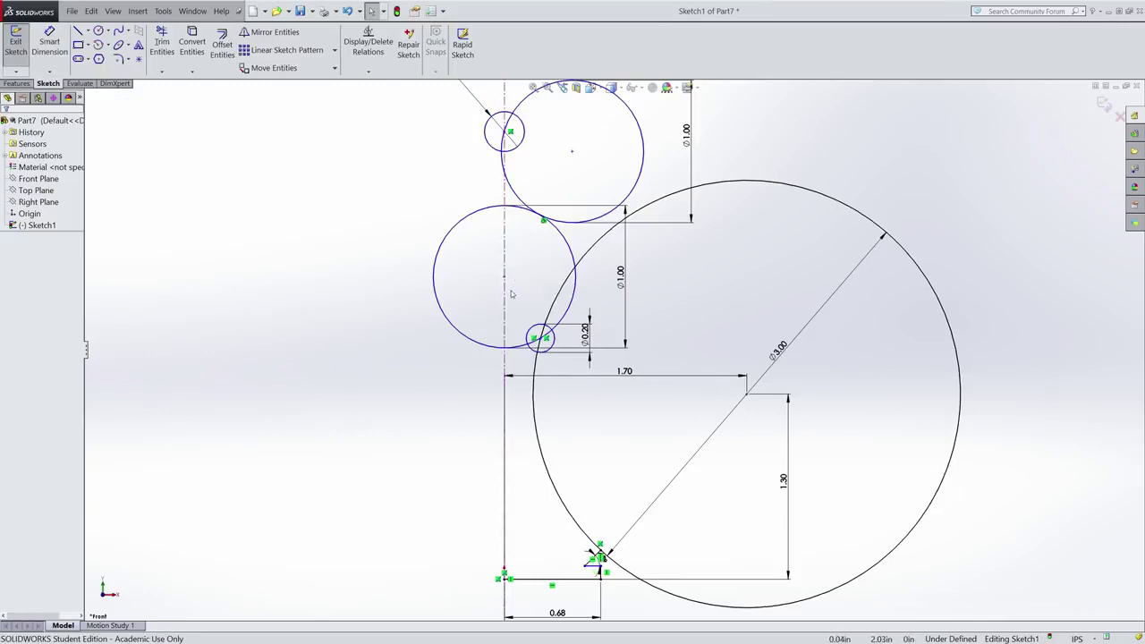
pyautogui.moveTo(503, 279)
pyautogui.mouseDown()
pyautogui.moveTo(490, 277)
pyautogui.moveTo(526, 259)
pyautogui.moveTo(485, 294)
pyautogui.moveTo(498, 268)
pyautogui.moveTo(525, 274)
pyautogui.moveTo(507, 291)
pyautogui.moveTo(532, 248)
pyautogui.moveTo(537, 267)
pyautogui.moveTo(522, 274)
pyautogui.mouseUp()
pyautogui.click(666, 325)
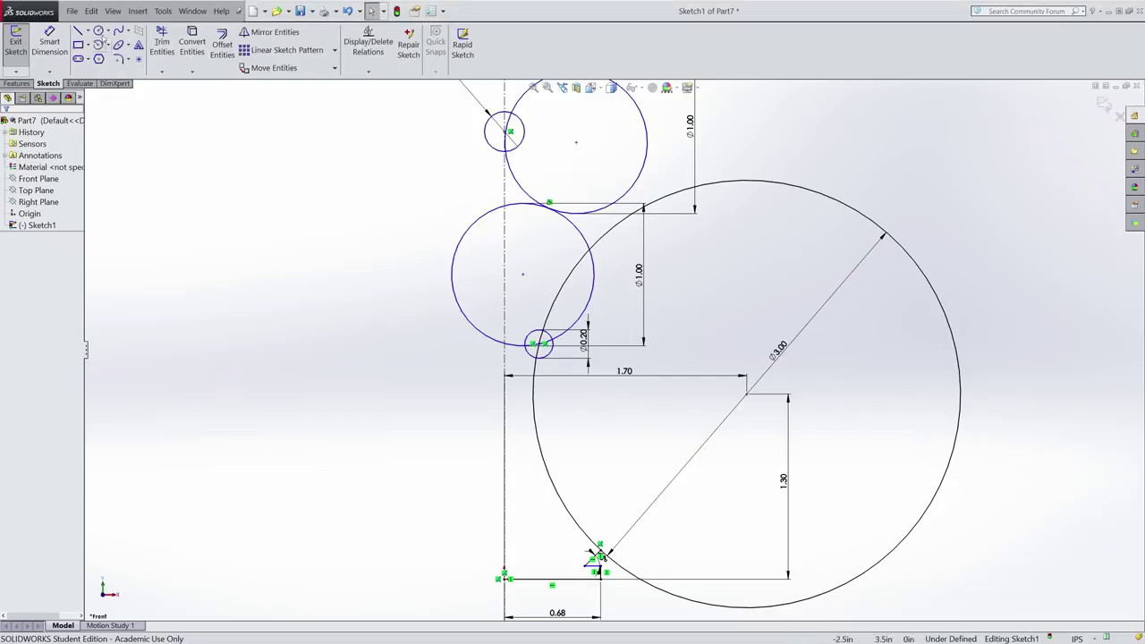
# Dimension the collar circle's centre 1.85 in above the base point
pyautogui.click(50, 40)
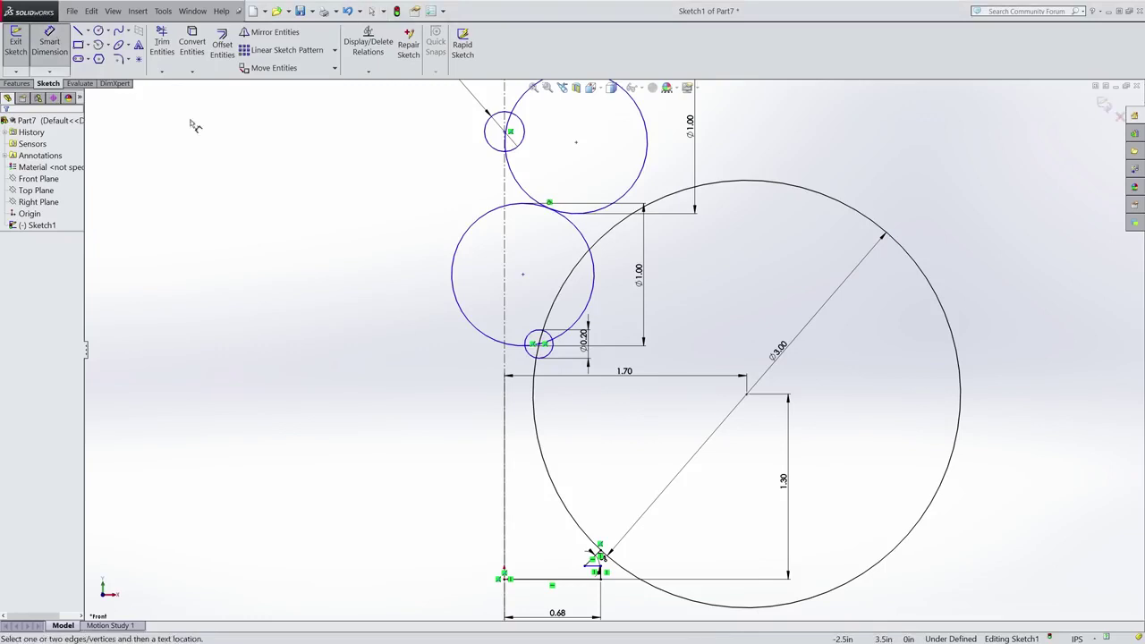
pyautogui.click(538, 345)
pyautogui.click(505, 579)
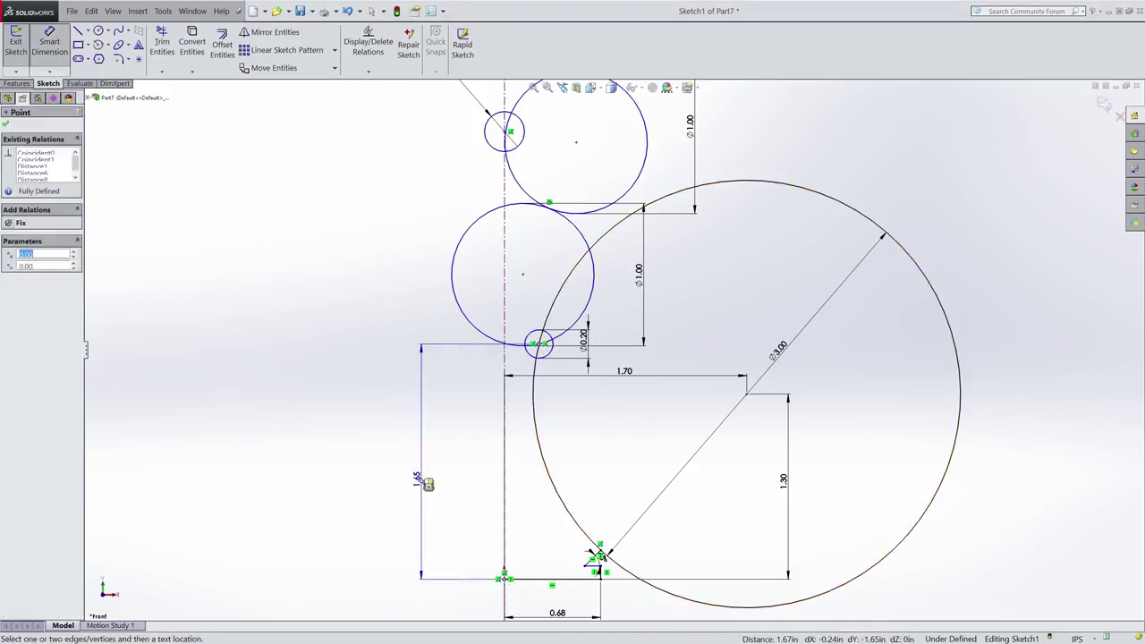
pyautogui.click(419, 458)
pyautogui.write('1.85')
pyautogui.press('Return')
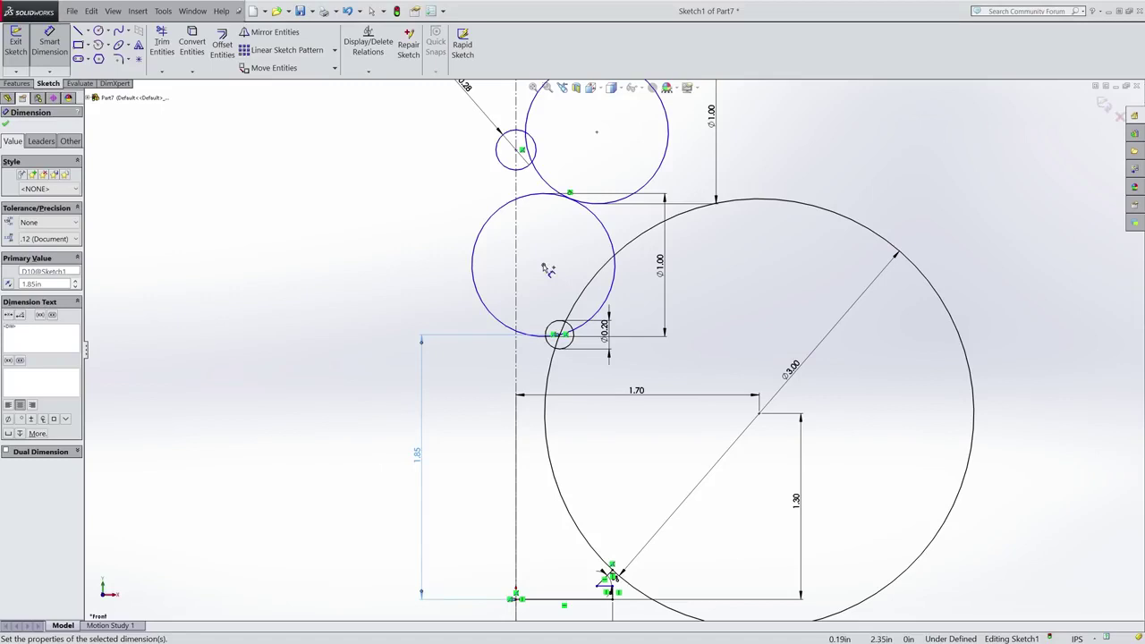
# Dimension the middle circle's centre 2.25 in above the origin
pyautogui.click(544, 266)
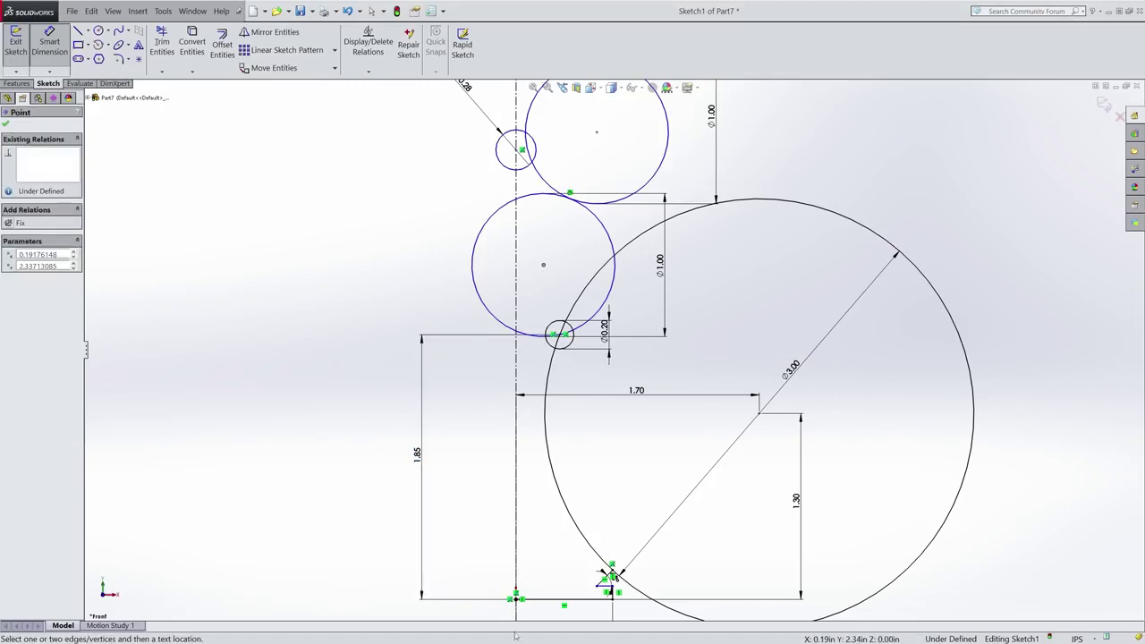
pyautogui.click(516, 597)
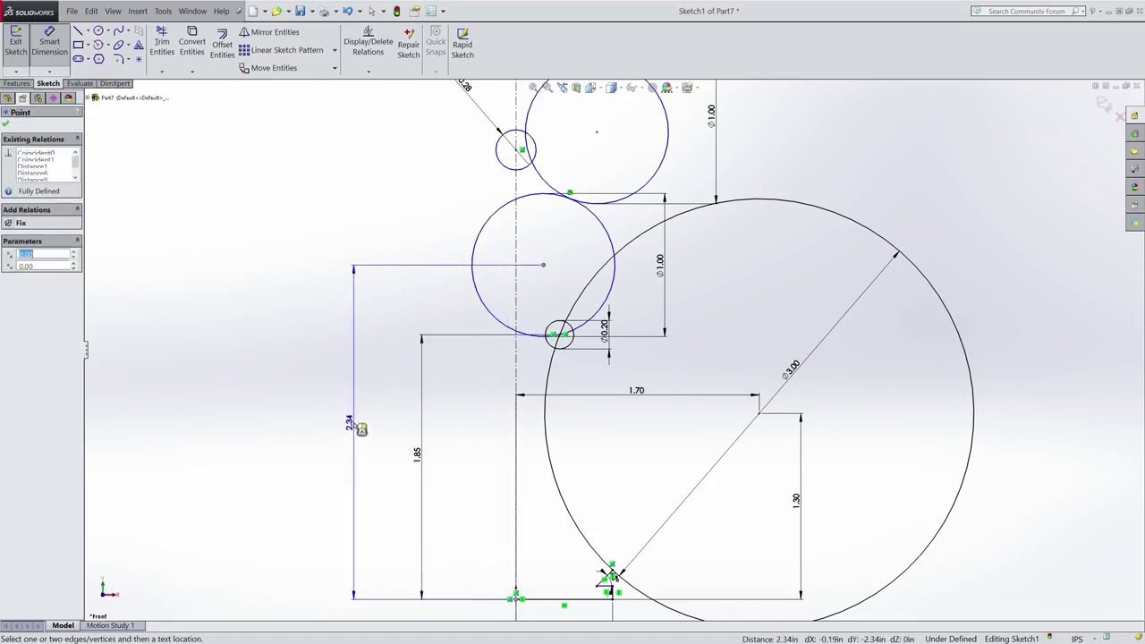
pyautogui.click(354, 420)
pyautogui.write('2.25')
pyautogui.press('Return')
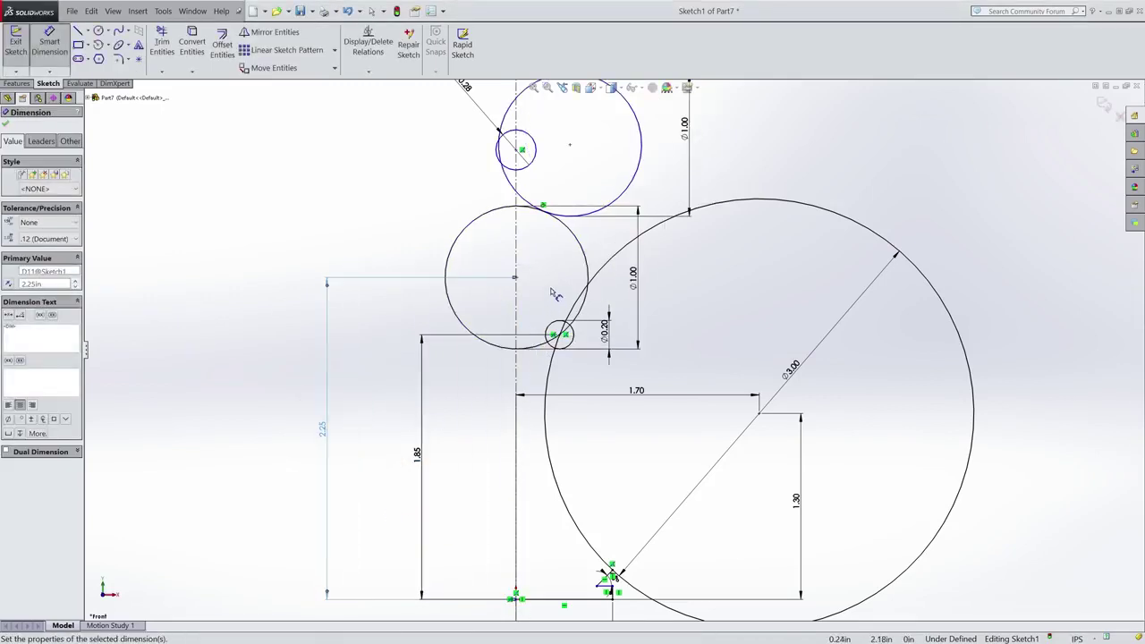
pyautogui.scroll(8, 545, 344)
pyautogui.scroll(3, 560, 358)
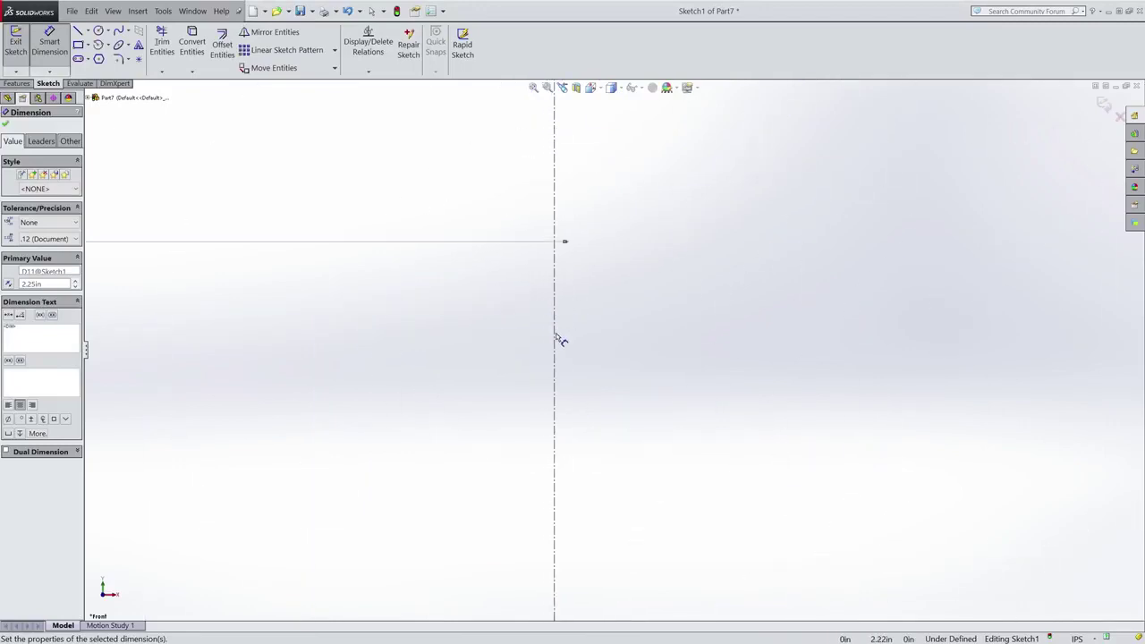
pyautogui.keyDown('ctrl'); pyautogui.moveTo(566, 287); pyautogui.dragTo(618, 376, button='middle'); pyautogui.keyUp('ctrl')
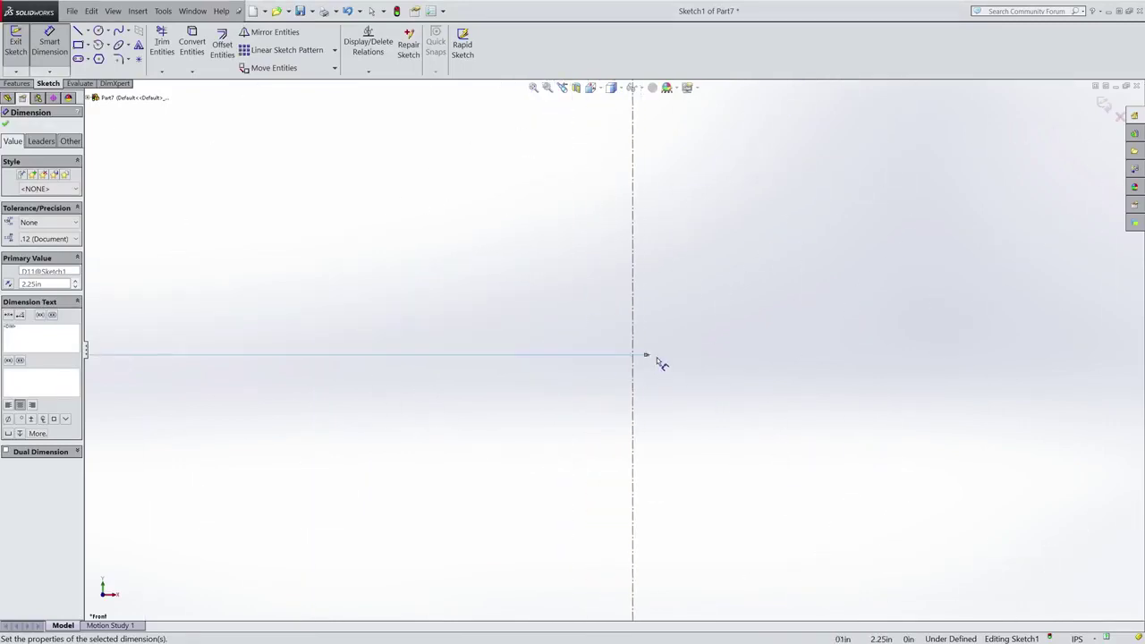
pyautogui.scroll(-3, 649, 380)
pyautogui.scroll(-8, 646, 402)
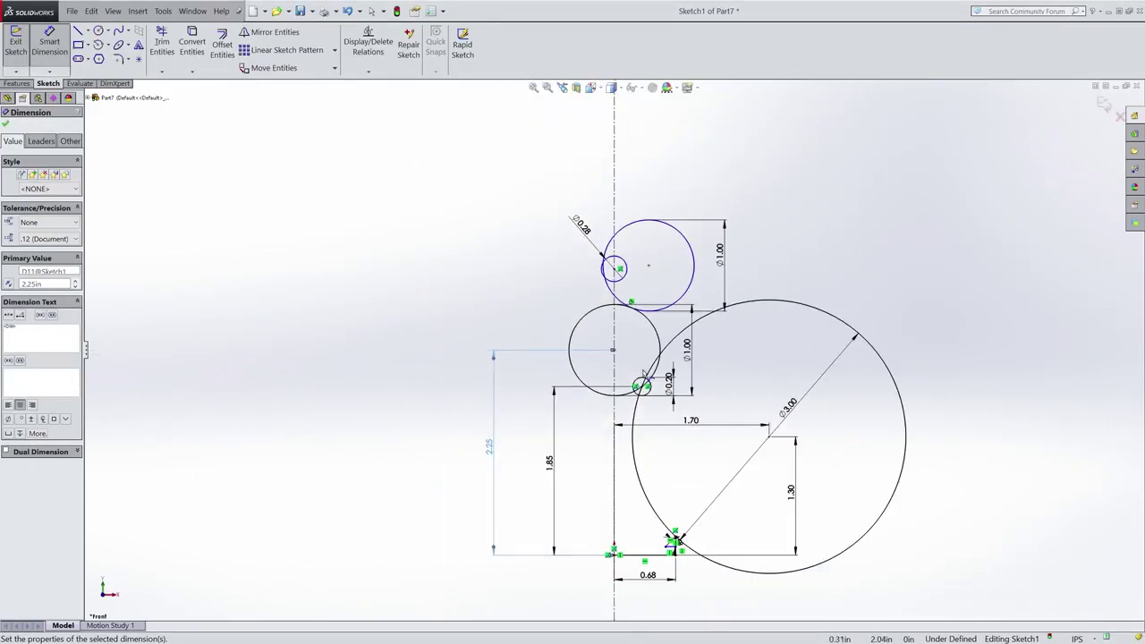
pyautogui.scroll(1, 637, 353)
pyautogui.scroll(2, 631, 357)
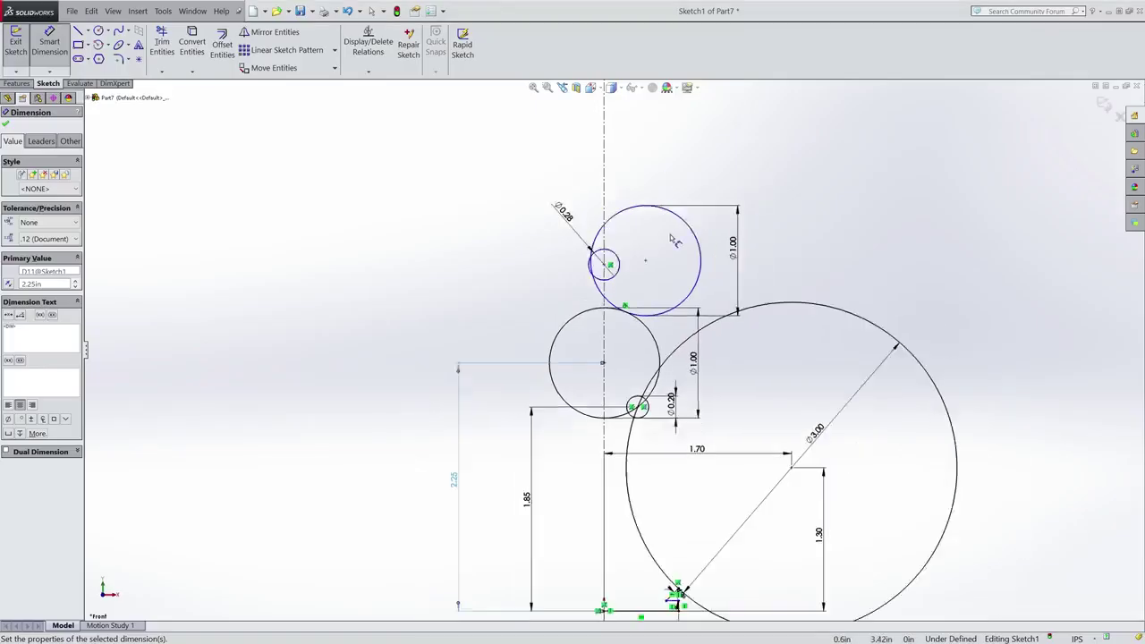
# Make the top Ø1.00 circle tangent to the vertical centreline
pyautogui.scroll(1, 657, 284)
pyautogui.scroll(-1, 657, 285)
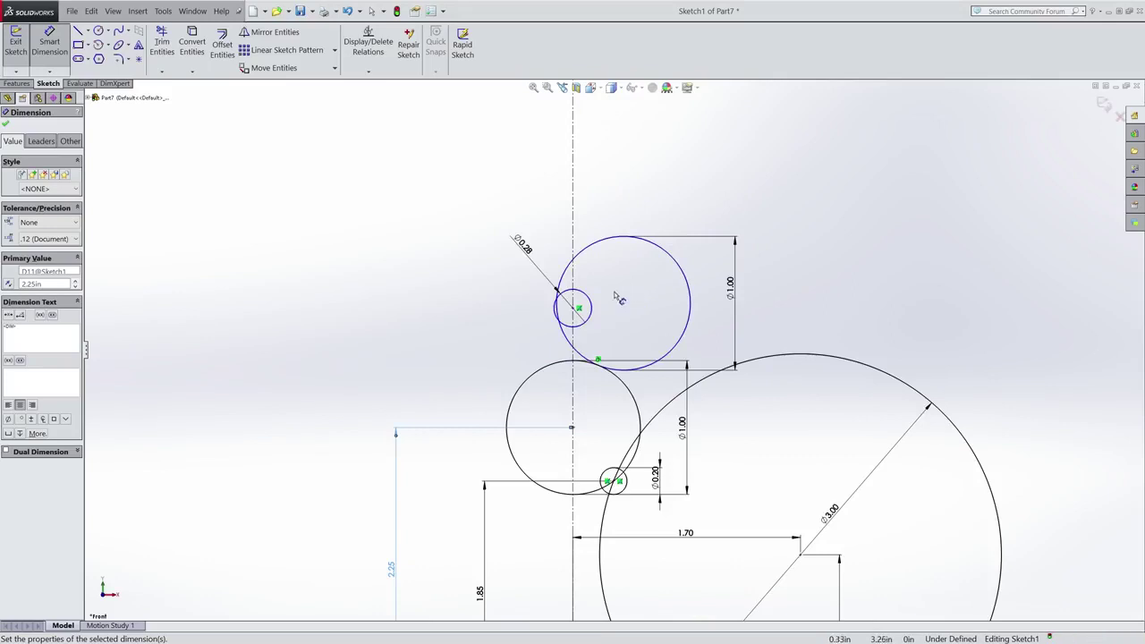
pyautogui.click(578, 255)
pyautogui.keyDown('ctrl'); pyautogui.click(573, 249); pyautogui.keyUp('ctrl')
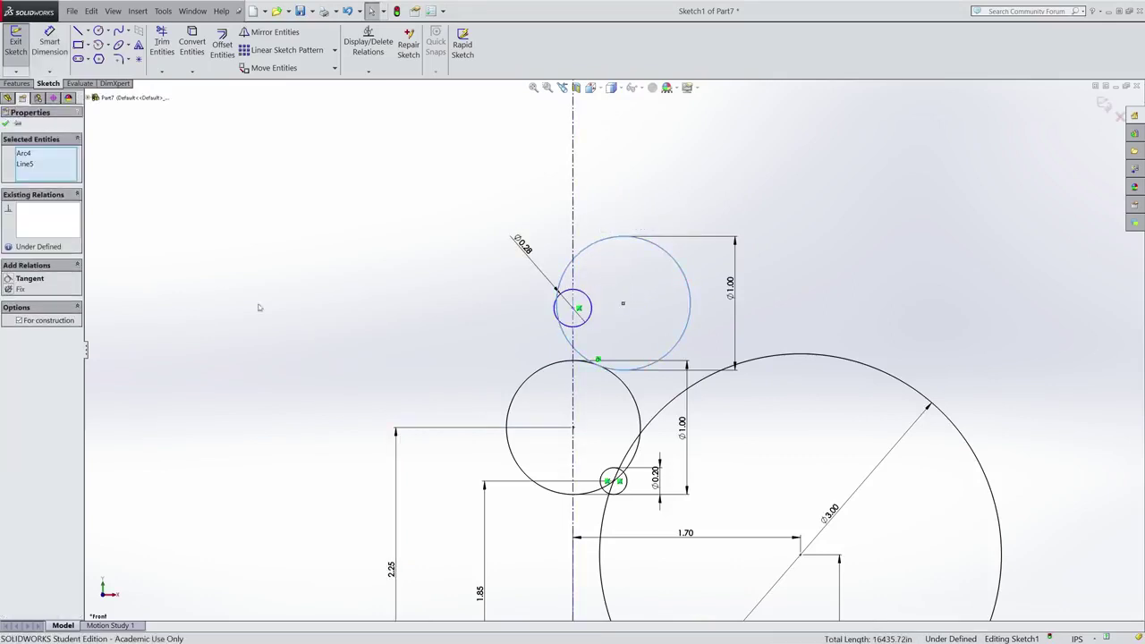
pyautogui.click(9, 279)
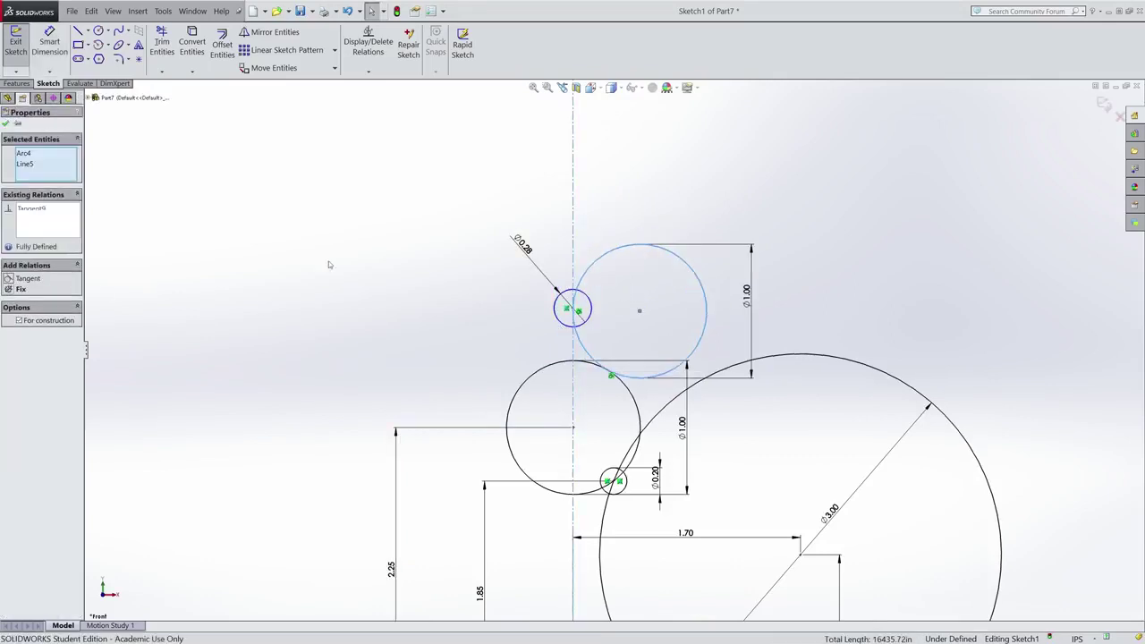
pyautogui.click(327, 261)
pyautogui.scroll(1, 580, 370)
pyautogui.scroll(-2, 609, 343)
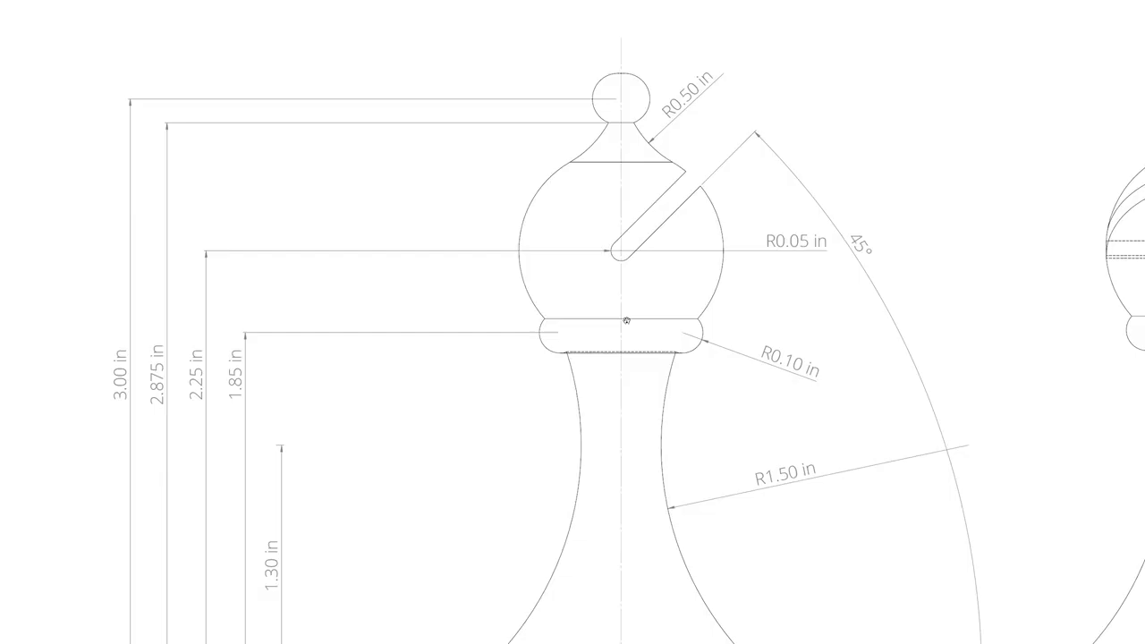
pyautogui.scroll(-1, 519, 365)
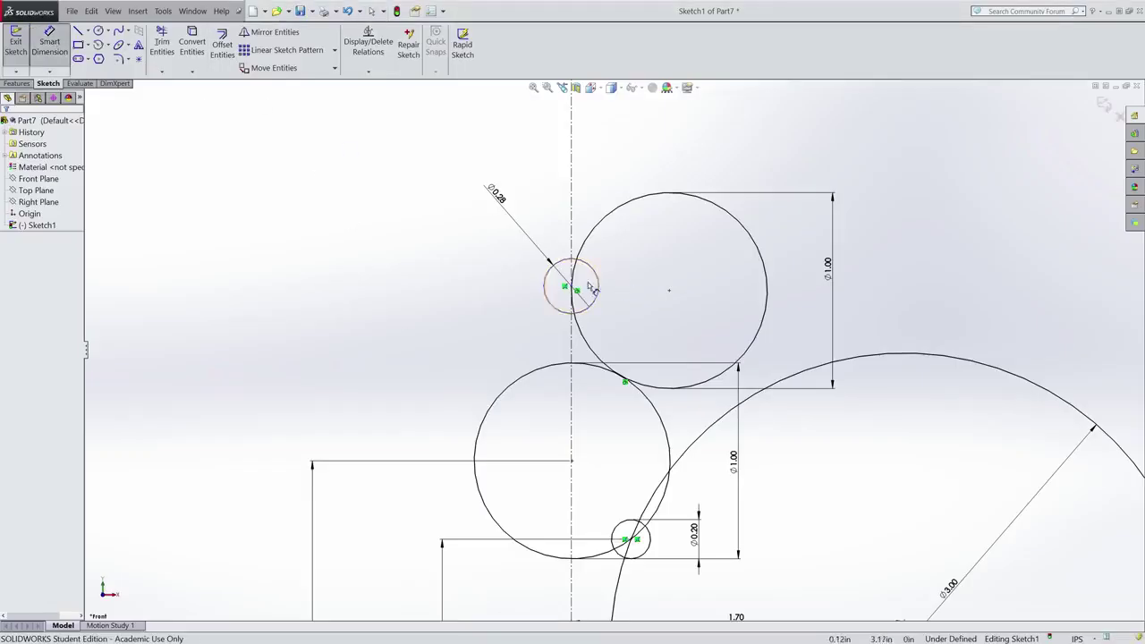
# Dimension the small Ø0.28 circle's centre 3.00 in above the origin
pyautogui.click(577, 289)
pyautogui.press('z')
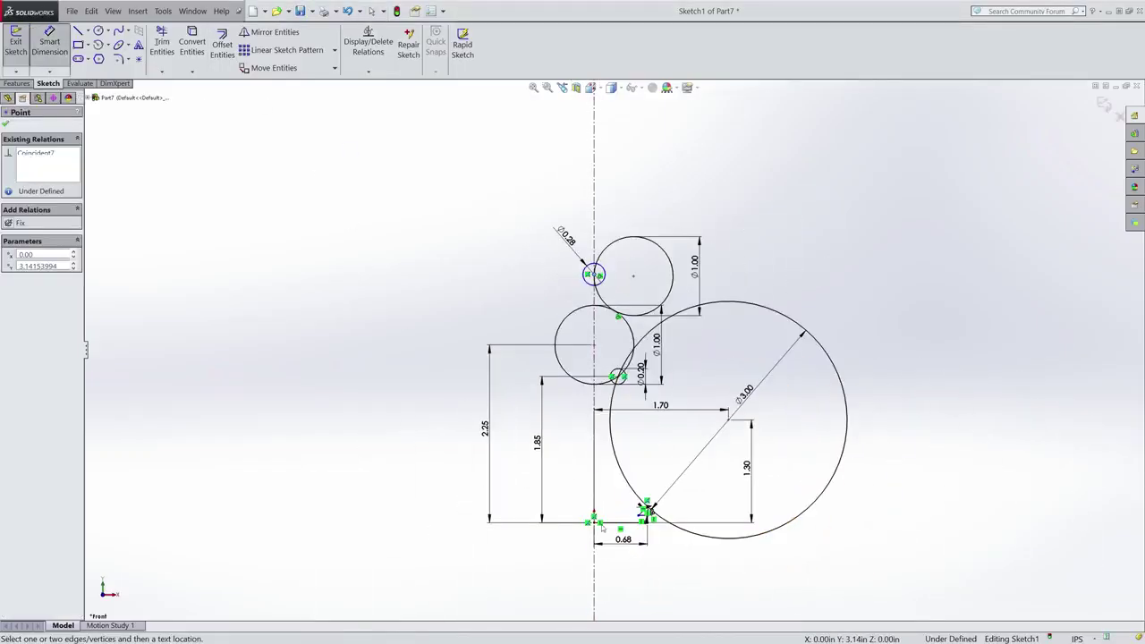
pyautogui.click(594, 521)
pyautogui.click(440, 402)
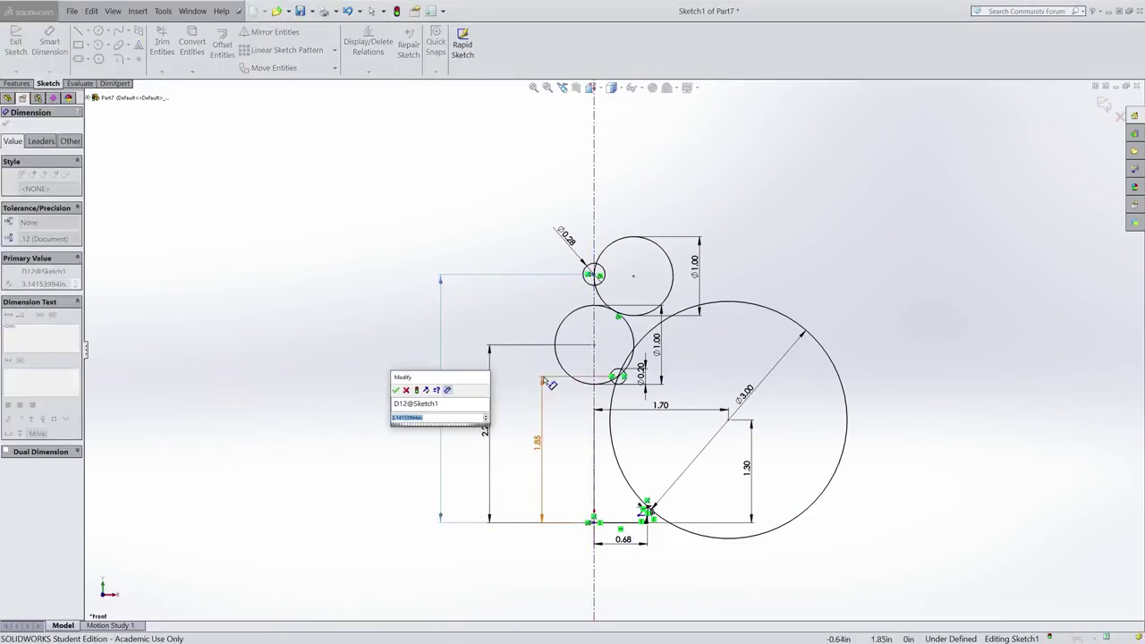
pyautogui.write('3')
pyautogui.press('Return')
pyautogui.scroll(2, 642, 349)
pyautogui.scroll(-4, 642, 349)
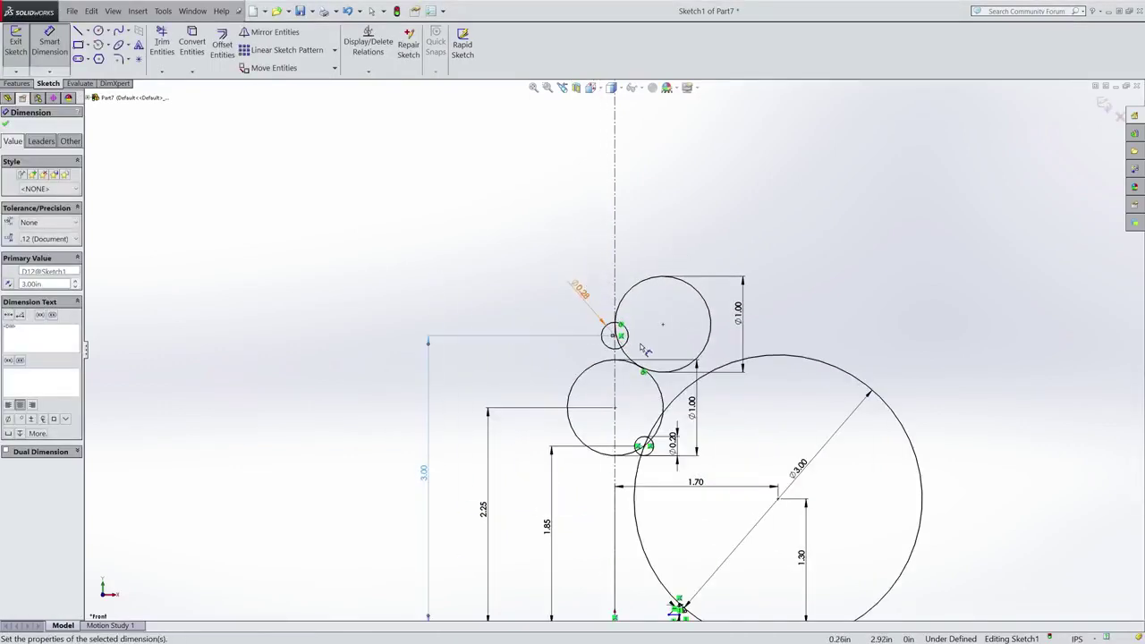
pyautogui.scroll(-4, 642, 349)
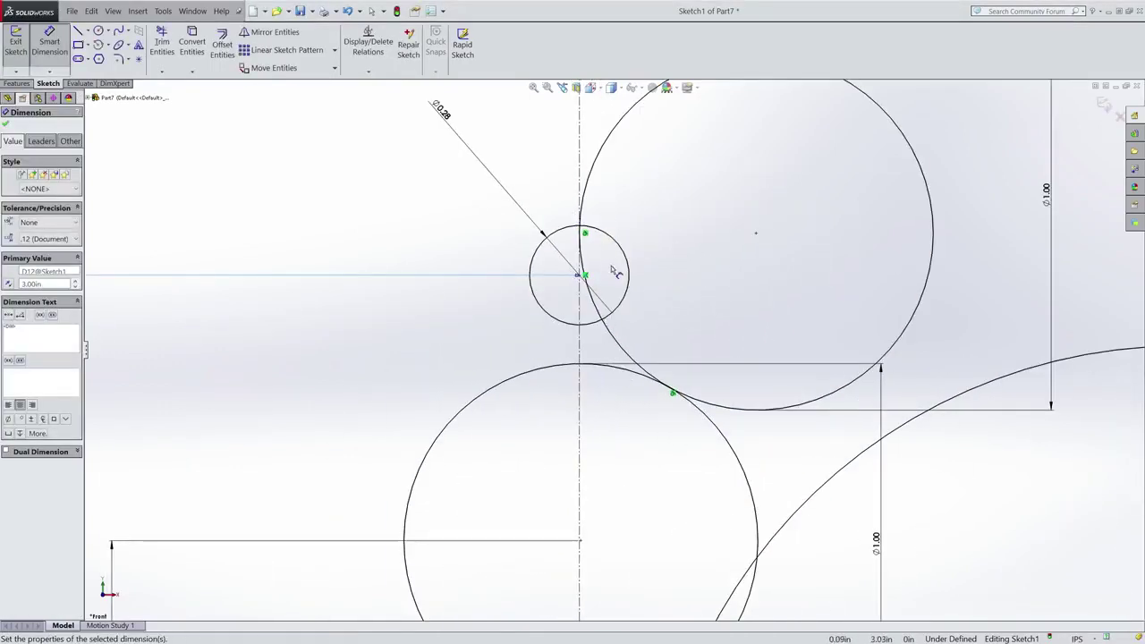
pyautogui.scroll(4, 588, 258)
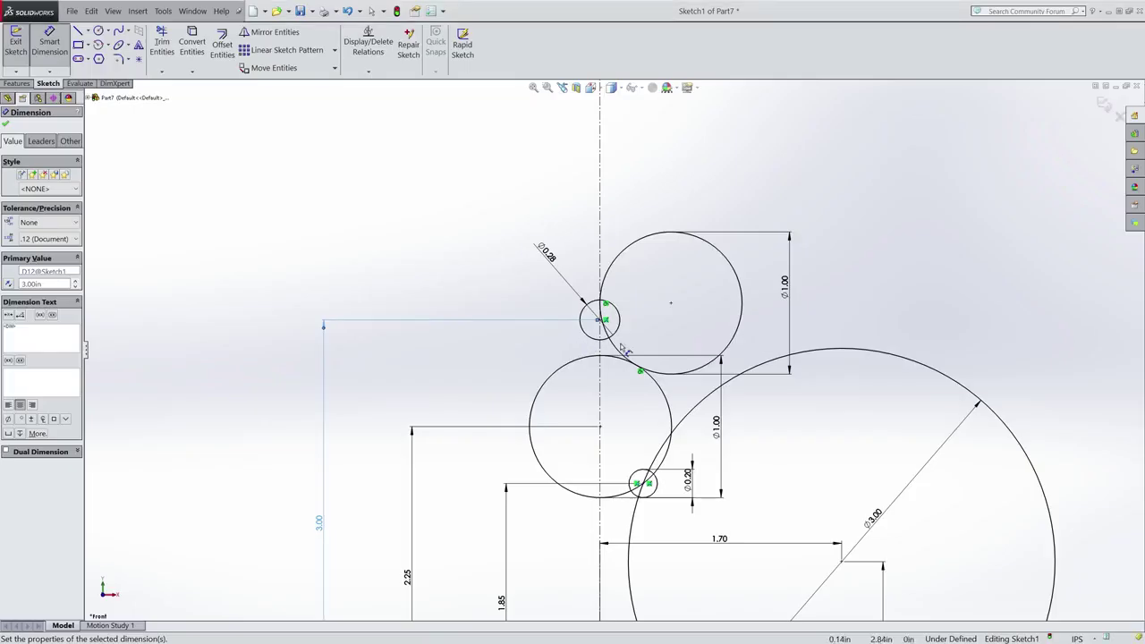
pyautogui.scroll(-4, 572, 300)
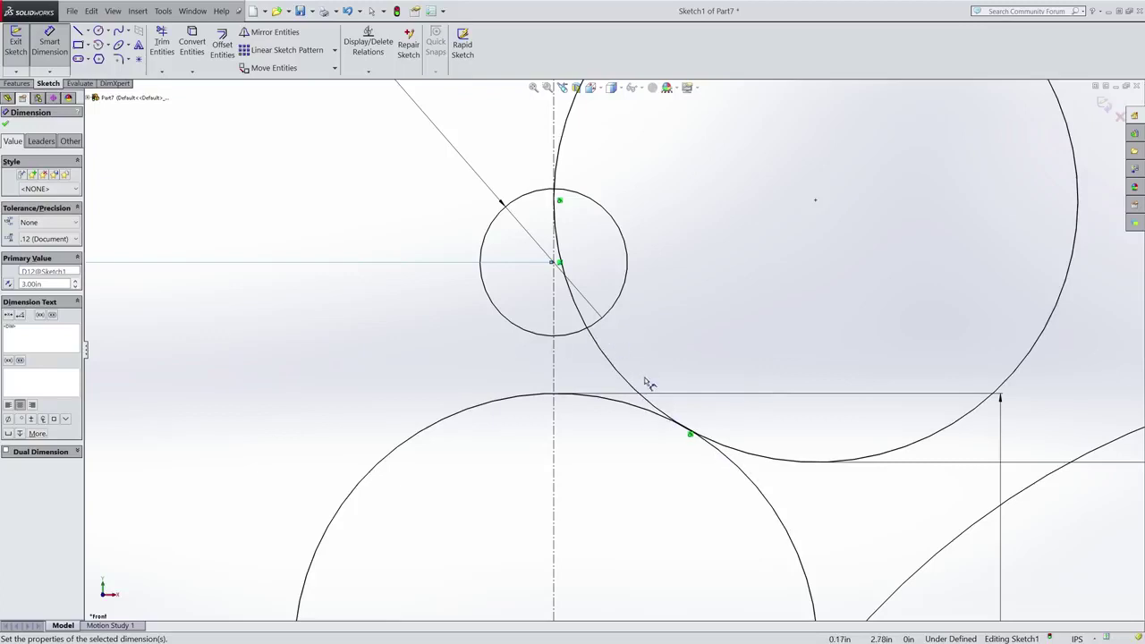
pyautogui.scroll(5, 620, 363)
pyautogui.press('Escape')
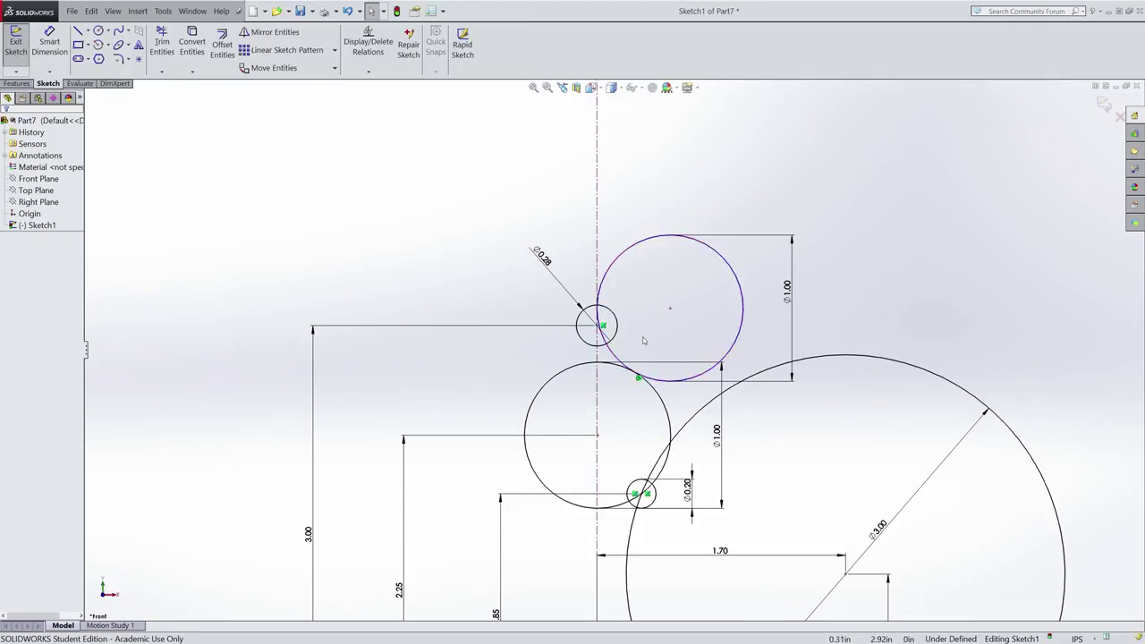
pyautogui.scroll(4, 642, 340)
# Start a dimension from the origin to the large arc, then cancel it
pyautogui.scroll(-3, 635, 437)
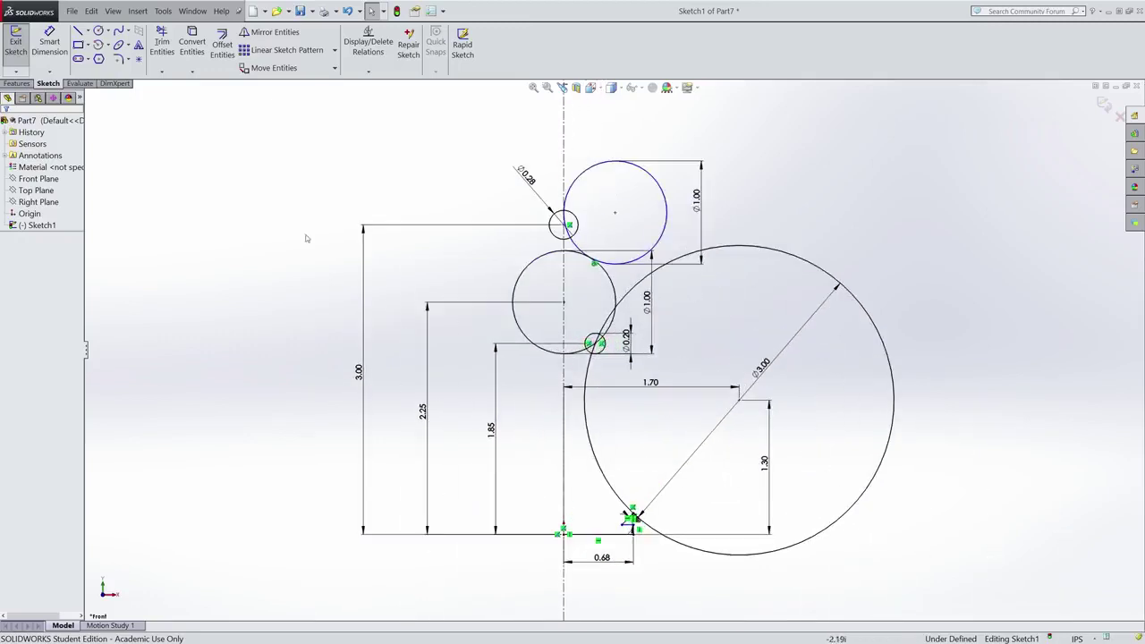
pyautogui.click(49, 40)
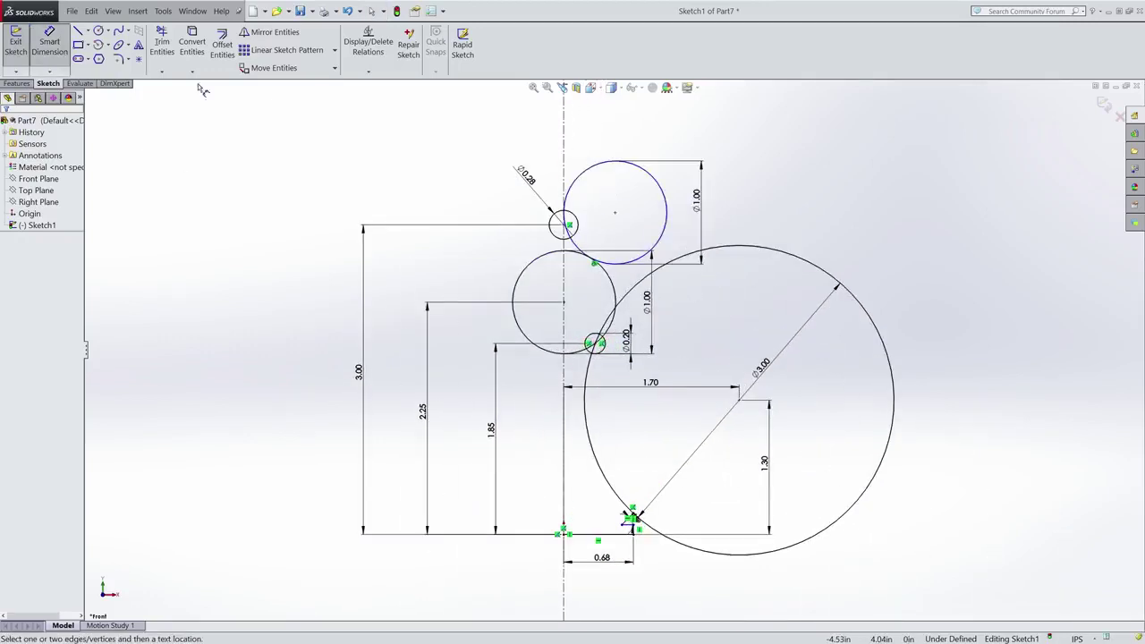
pyautogui.click(562, 534)
pyautogui.scroll(-5, 566, 257)
pyautogui.scroll(-8, 566, 257)
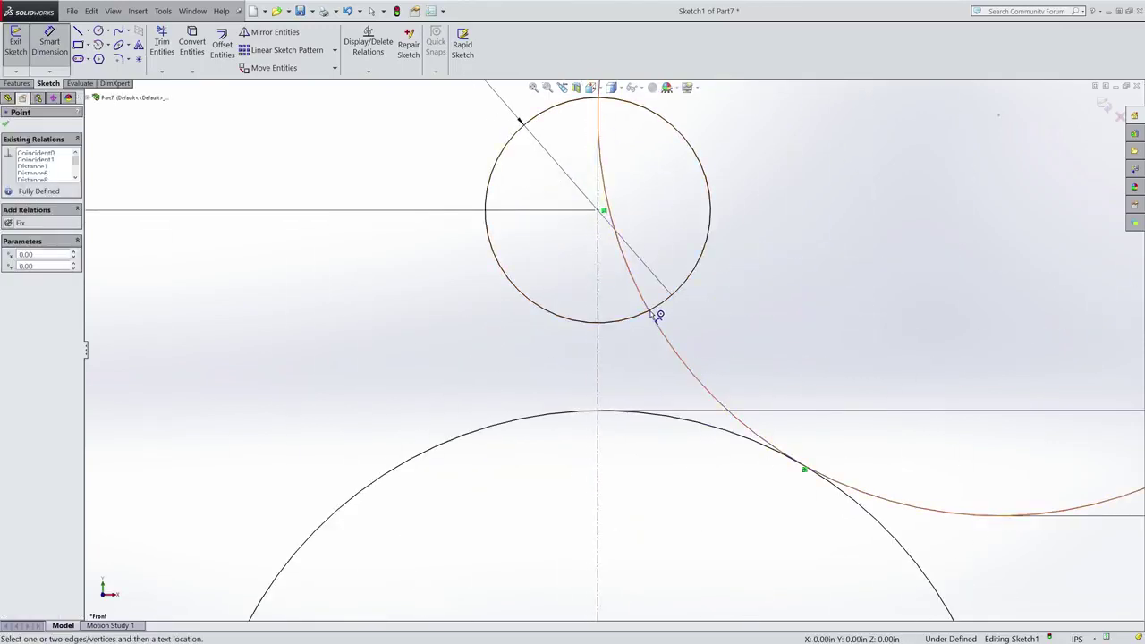
pyautogui.click(653, 315)
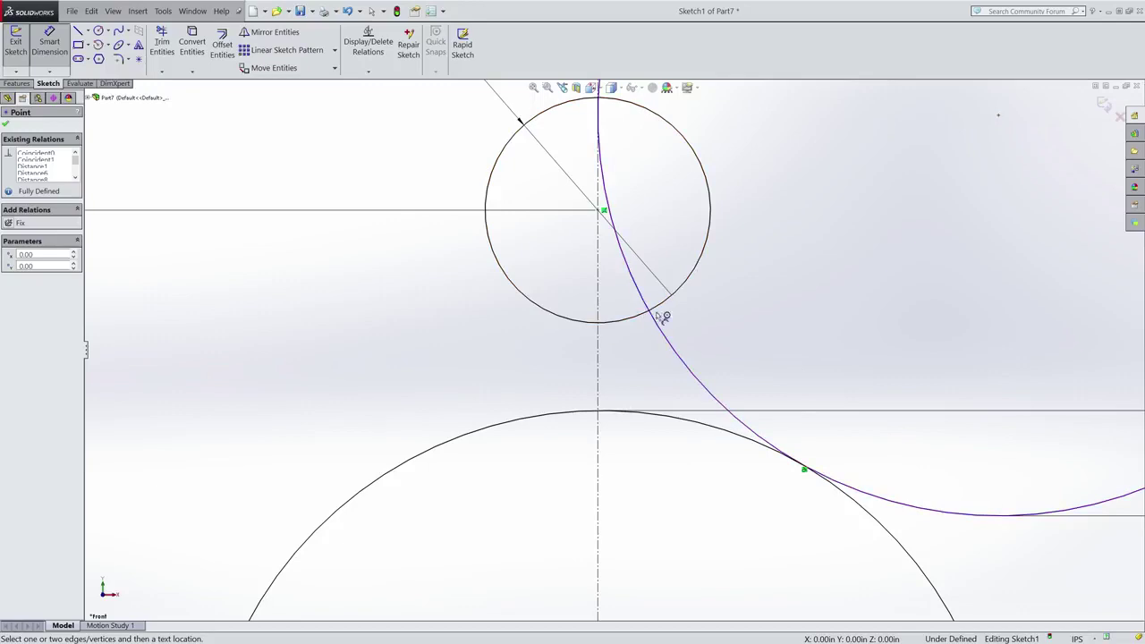
pyautogui.press('Escape')
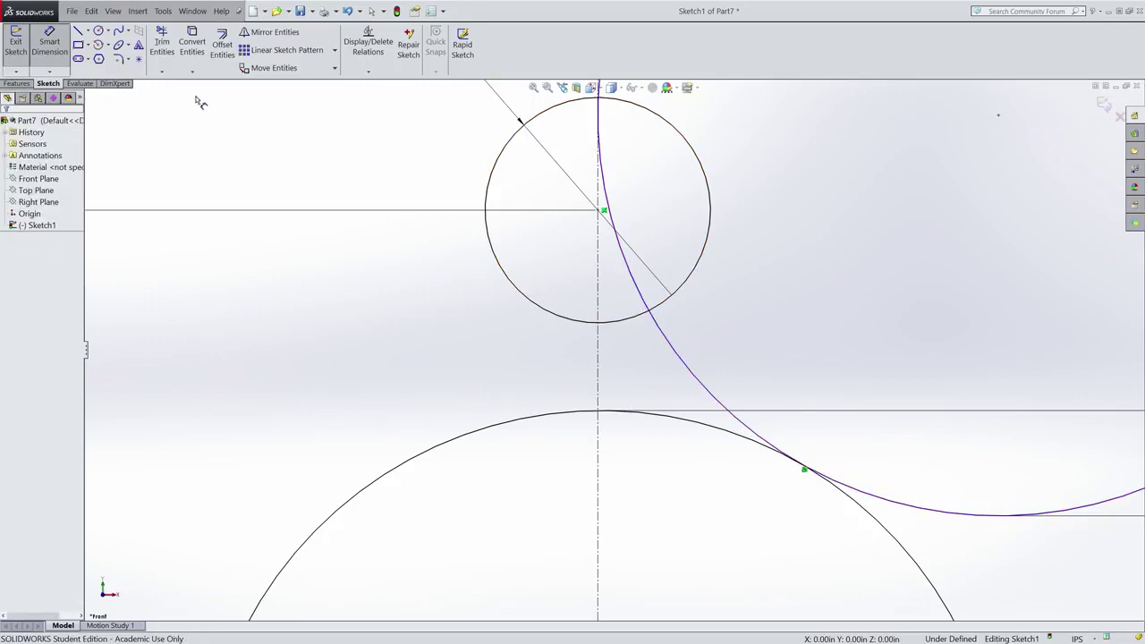
pyautogui.scroll(3, 616, 350)
pyautogui.scroll(1, 617, 394)
pyautogui.scroll(-6, 639, 344)
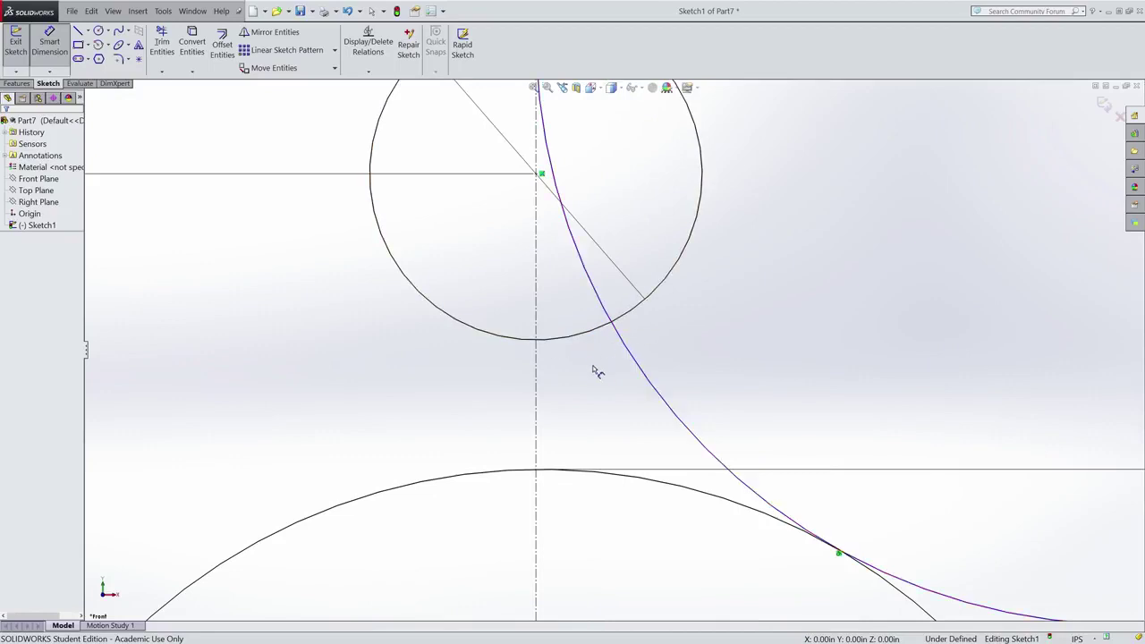
pyautogui.scroll(2, 597, 372)
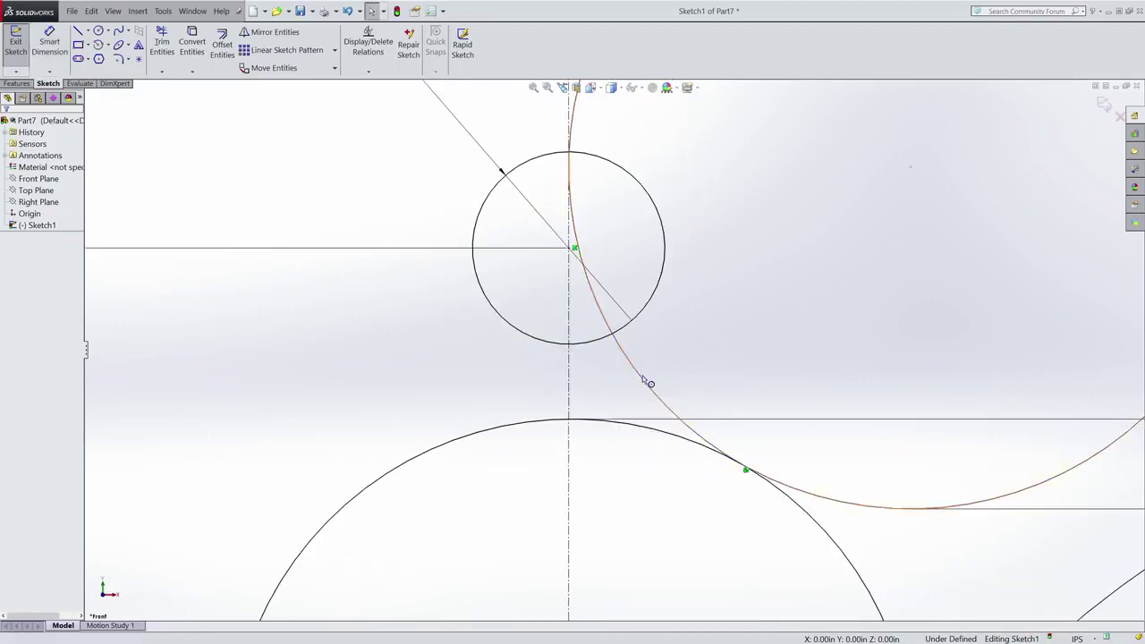
# Place a sketch point near the crossing and make it coincident with the large arc
pyautogui.click(138, 59)
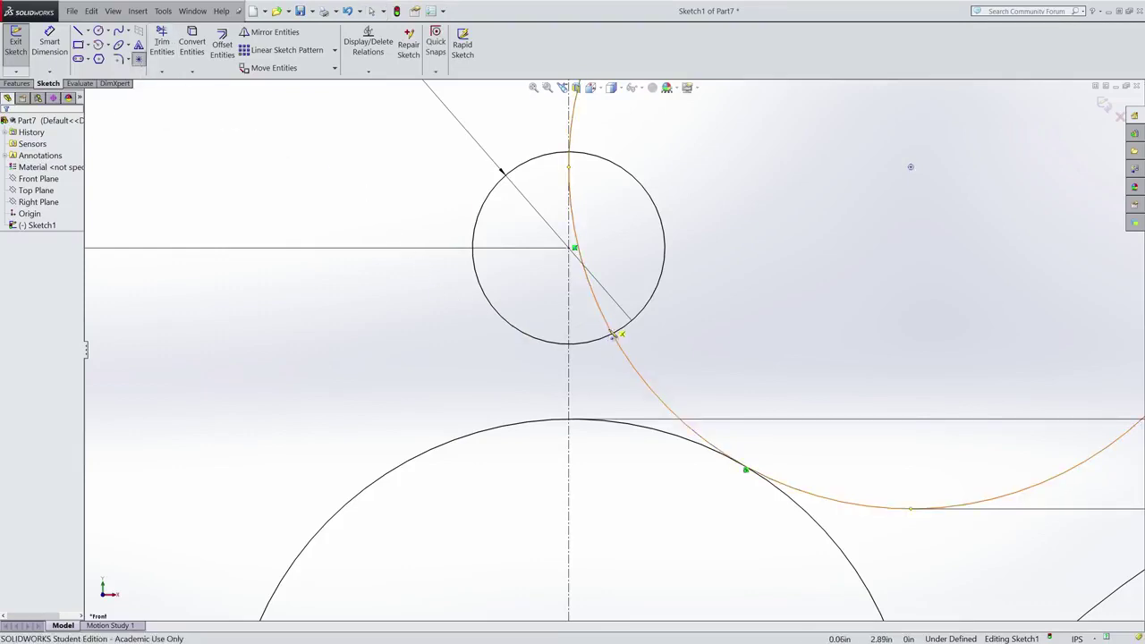
pyautogui.click(754, 283)
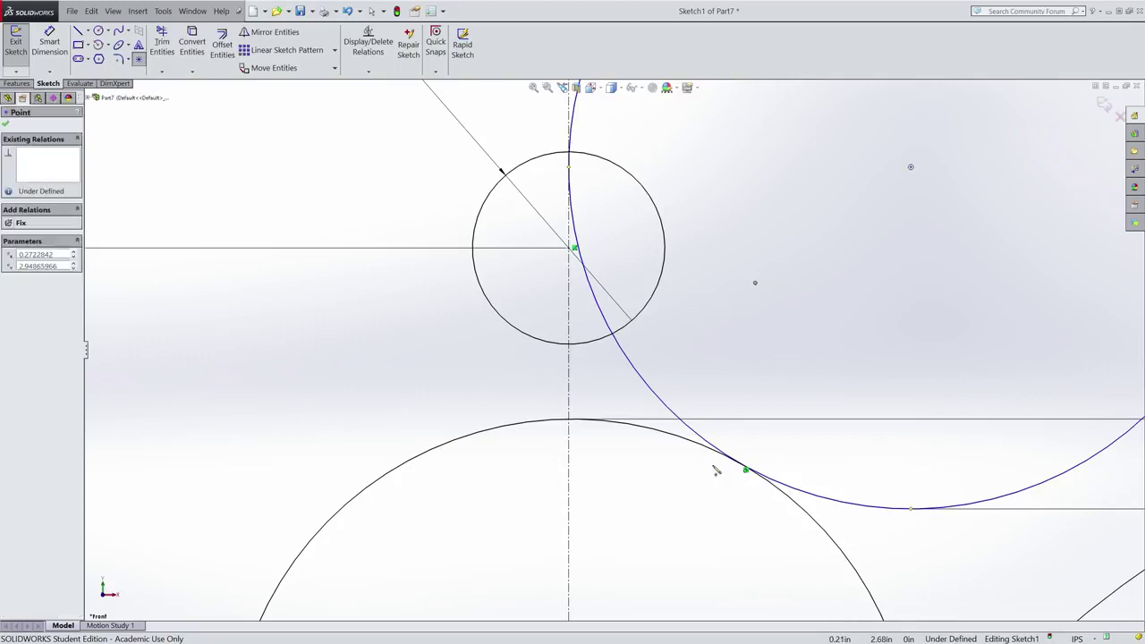
pyautogui.press('Escape')
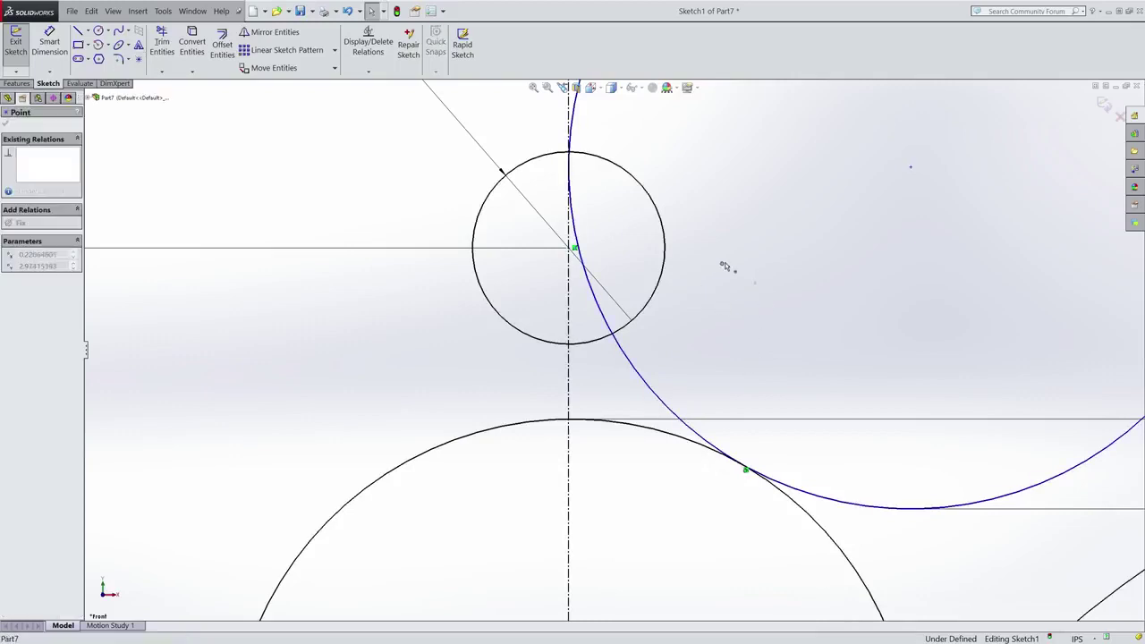
pyautogui.click(728, 294)
pyautogui.press('Escape')
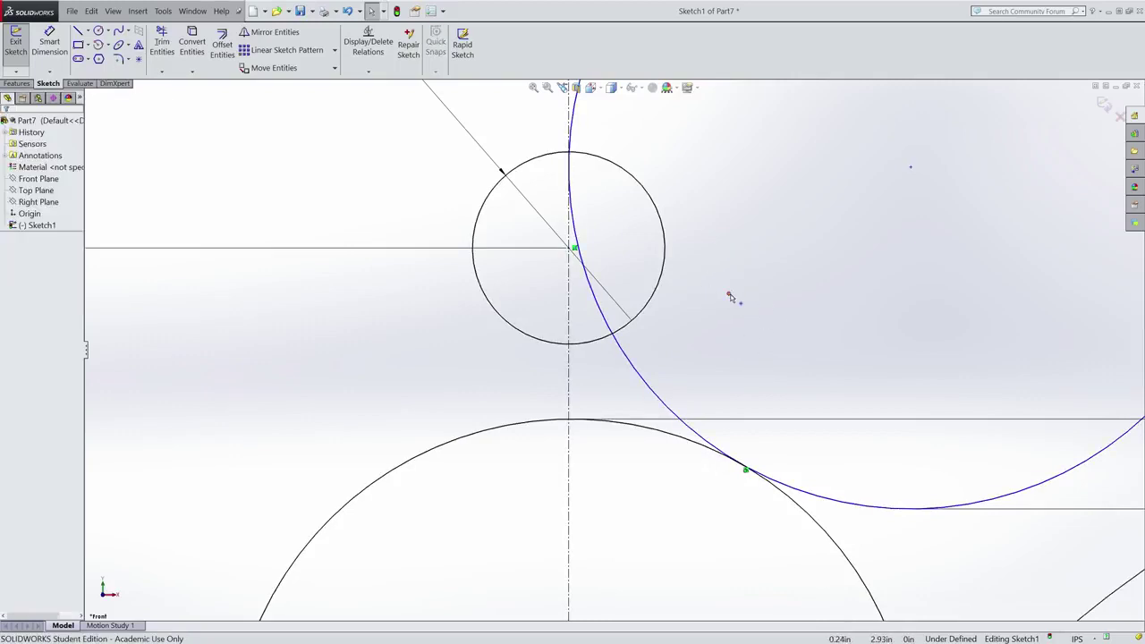
pyautogui.click(728, 294)
pyautogui.keyDown('ctrl'); pyautogui.click(645, 379); pyautogui.keyUp('ctrl')
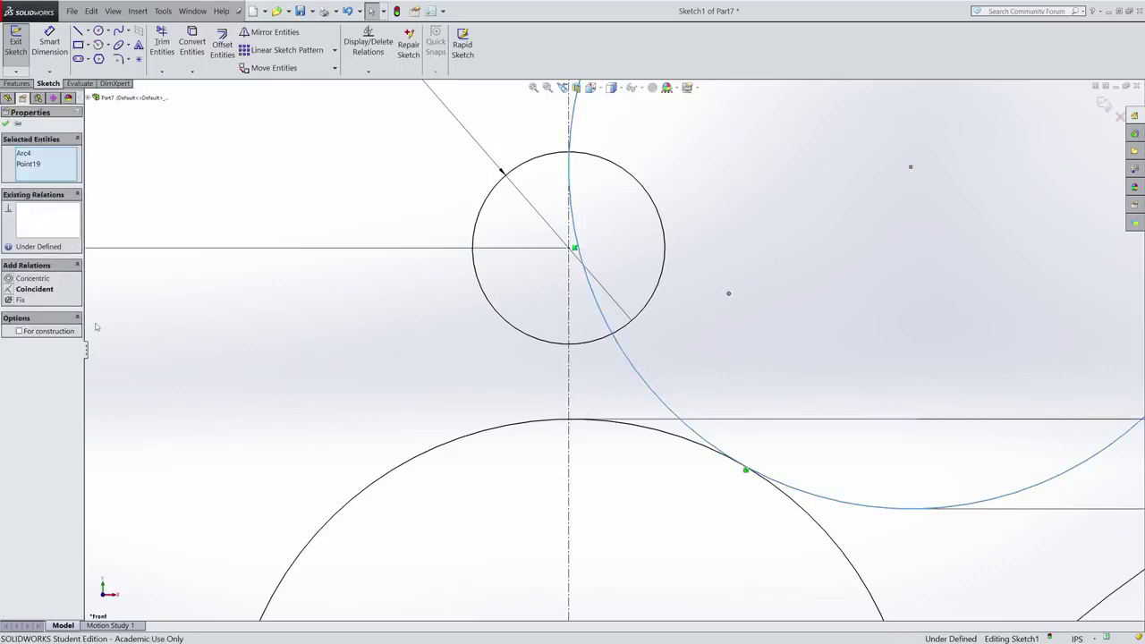
pyautogui.click(34, 289)
pyautogui.press('Escape')
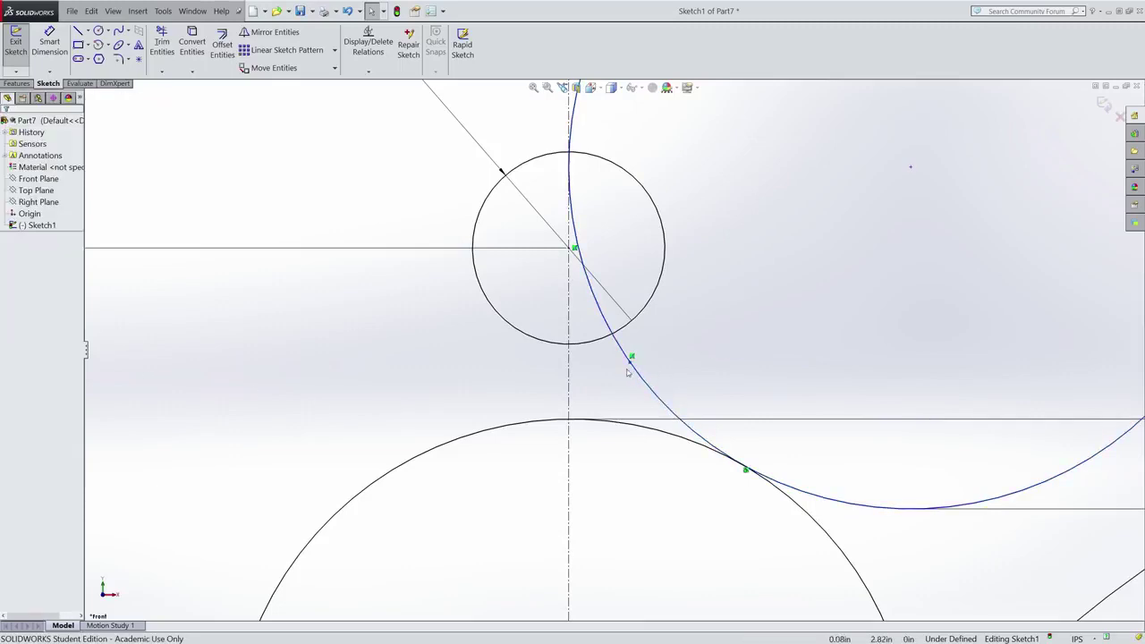
# Make the sketch point coincident with the small circle and adjust the large arc slightly
pyautogui.click(631, 359)
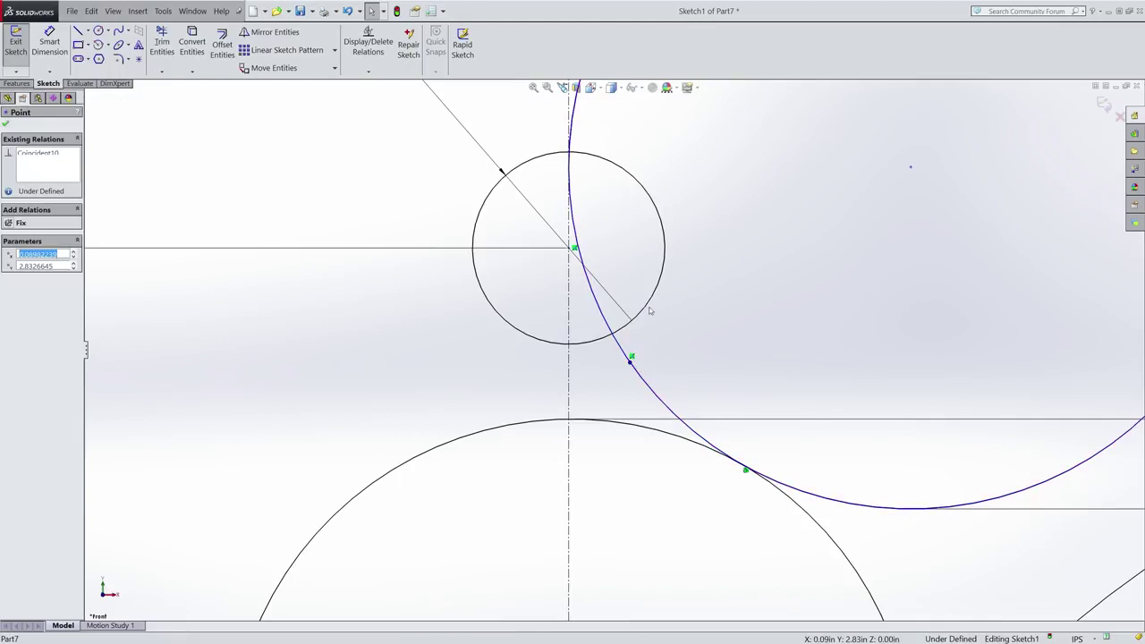
pyautogui.keyDown('ctrl'); pyautogui.click(650, 308); pyautogui.keyUp('ctrl')
pyautogui.click(37, 290)
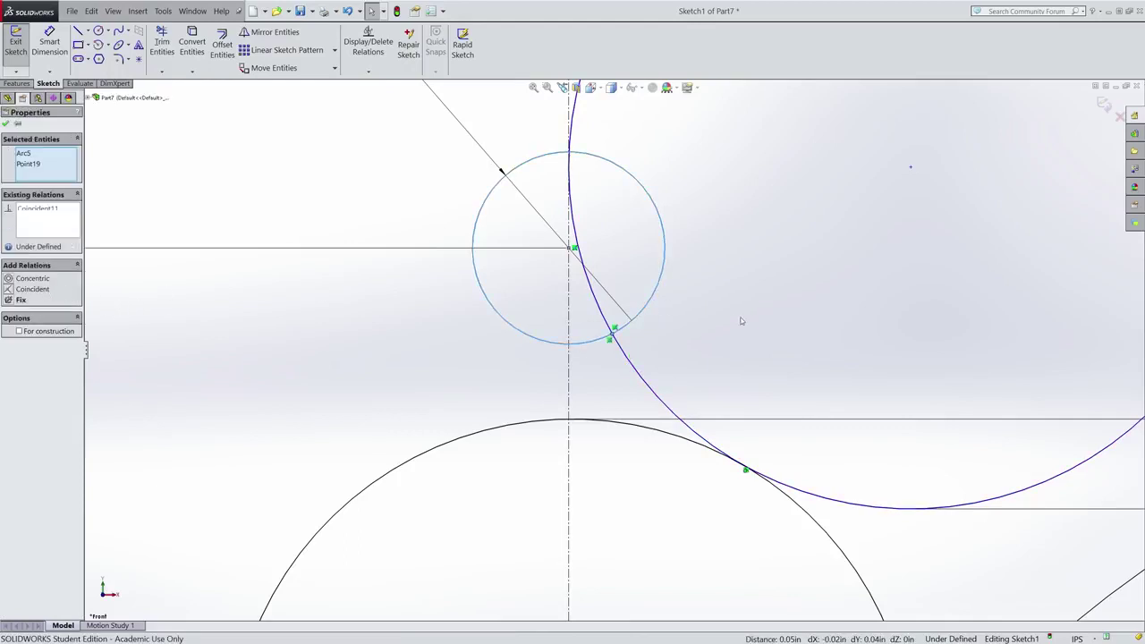
pyautogui.press('Escape')
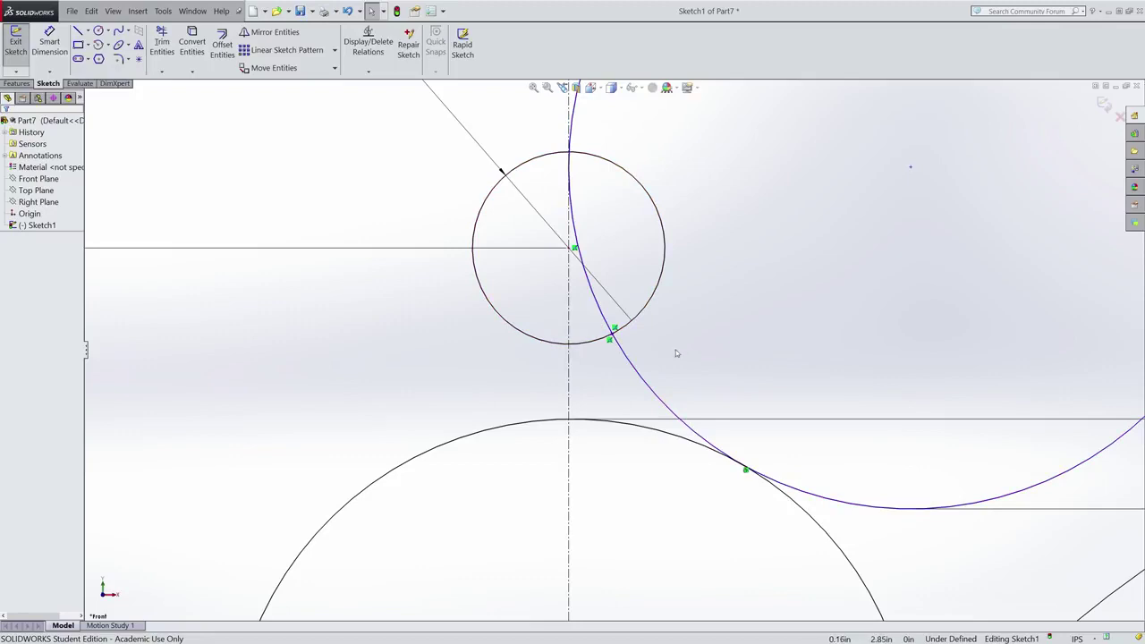
pyautogui.moveTo(612, 332)
pyautogui.mouseDown()
pyautogui.moveTo(657, 356)
pyautogui.moveTo(684, 301)
pyautogui.moveTo(582, 369)
pyautogui.moveTo(620, 330)
pyautogui.moveTo(642, 331)
pyautogui.moveTo(623, 327)
pyautogui.mouseUp()
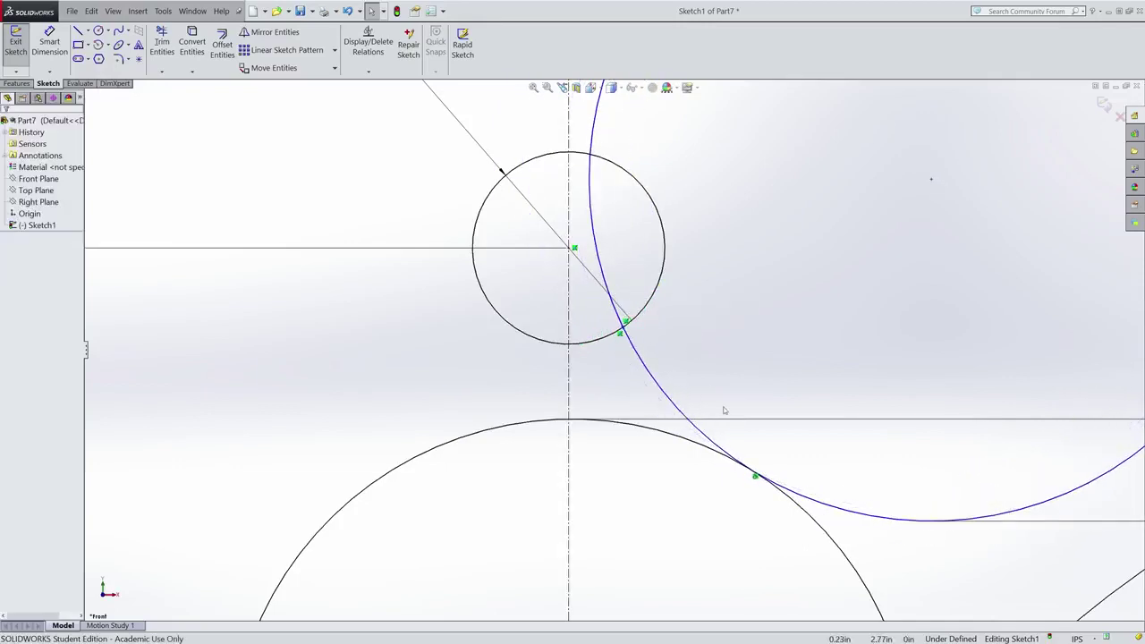
pyautogui.scroll(3, 613, 351)
# Dimension the intersection point 2.875 in above the origin, then exit dimensioning
pyautogui.click(49, 45)
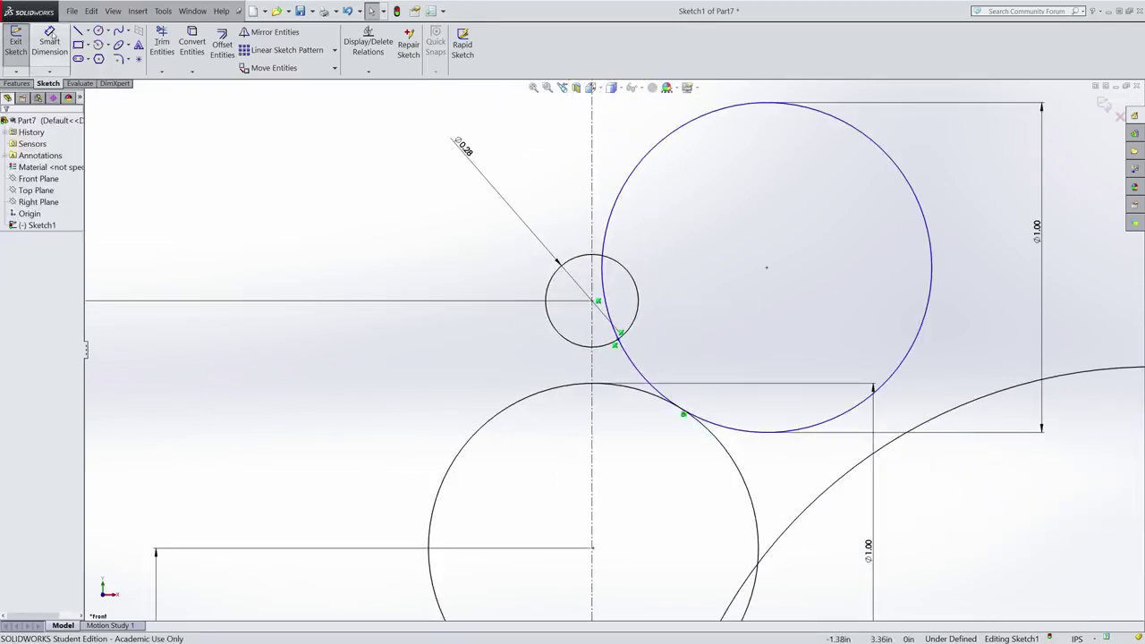
pyautogui.click(619, 335)
pyautogui.scroll(5, 627, 413)
pyautogui.scroll(-3, 561, 380)
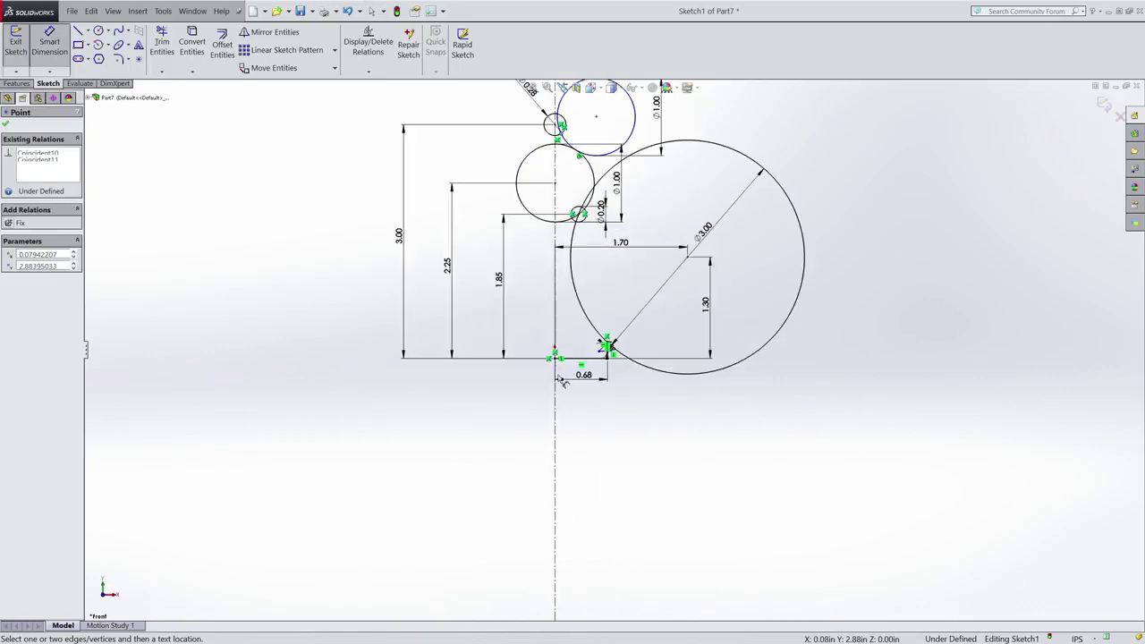
pyautogui.click(555, 358)
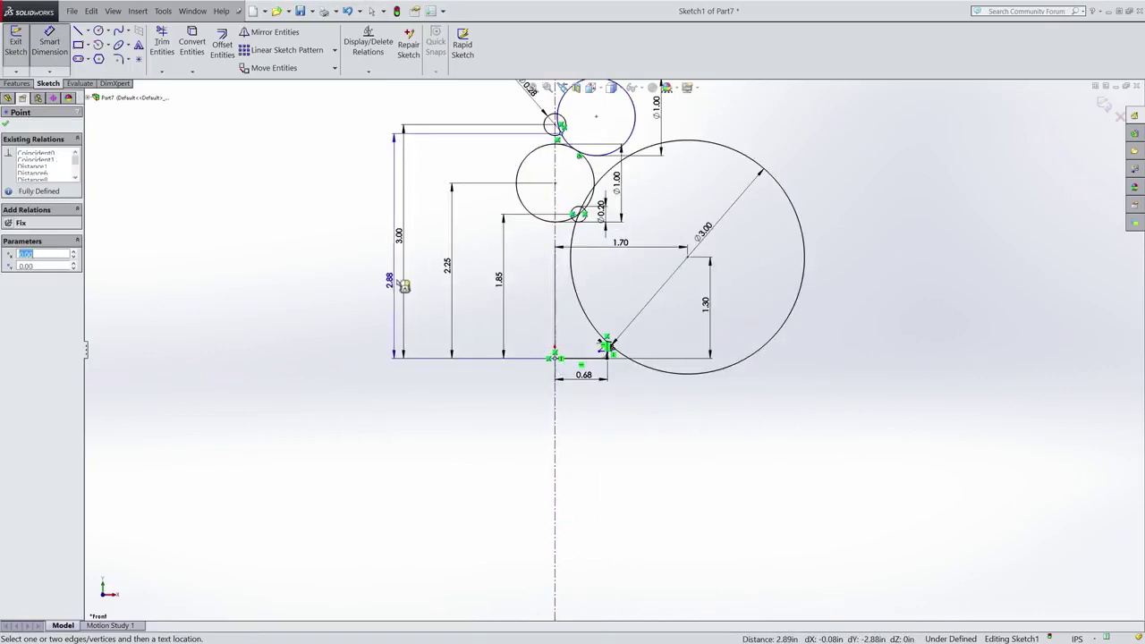
pyautogui.click(424, 277)
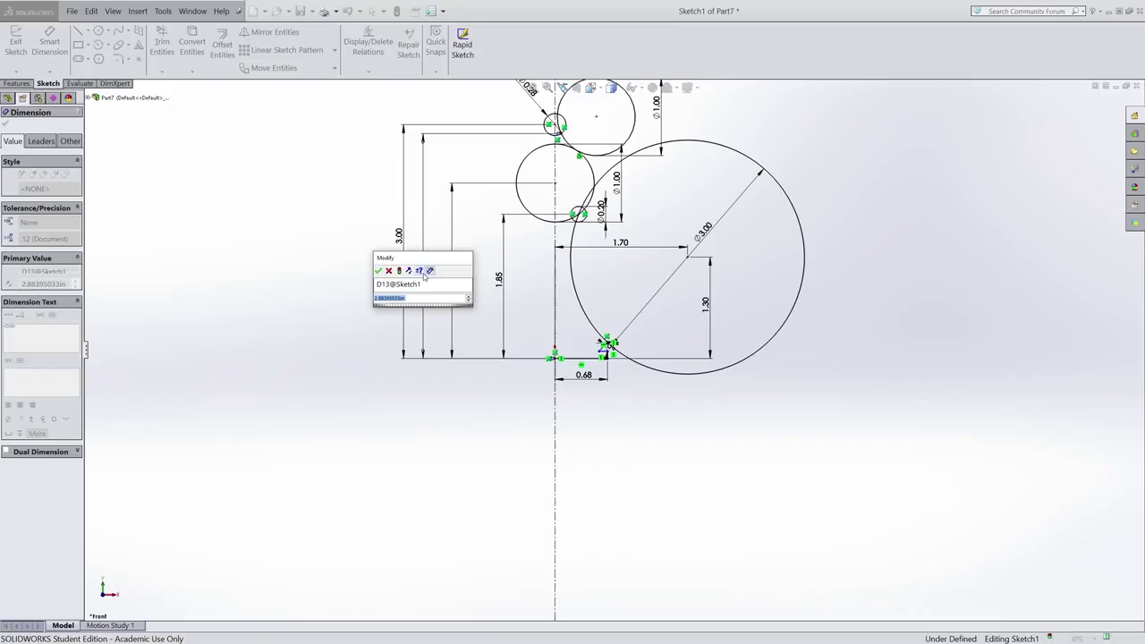
pyautogui.write('2.875')
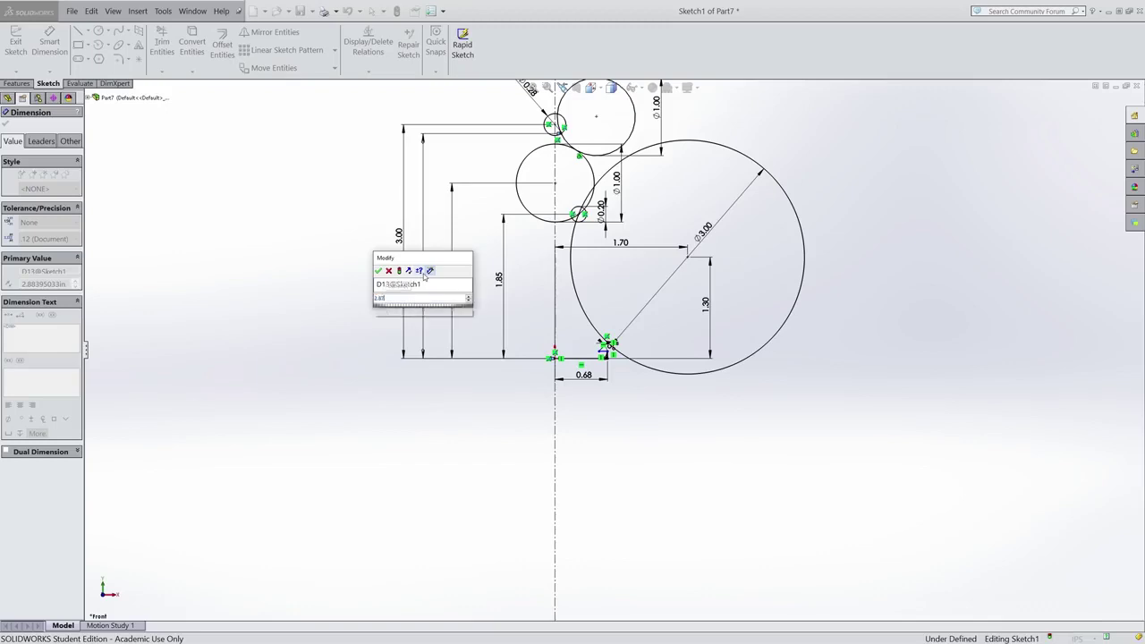
pyautogui.press('Return')
pyautogui.scroll(3, 644, 357)
pyautogui.scroll(-8, 632, 381)
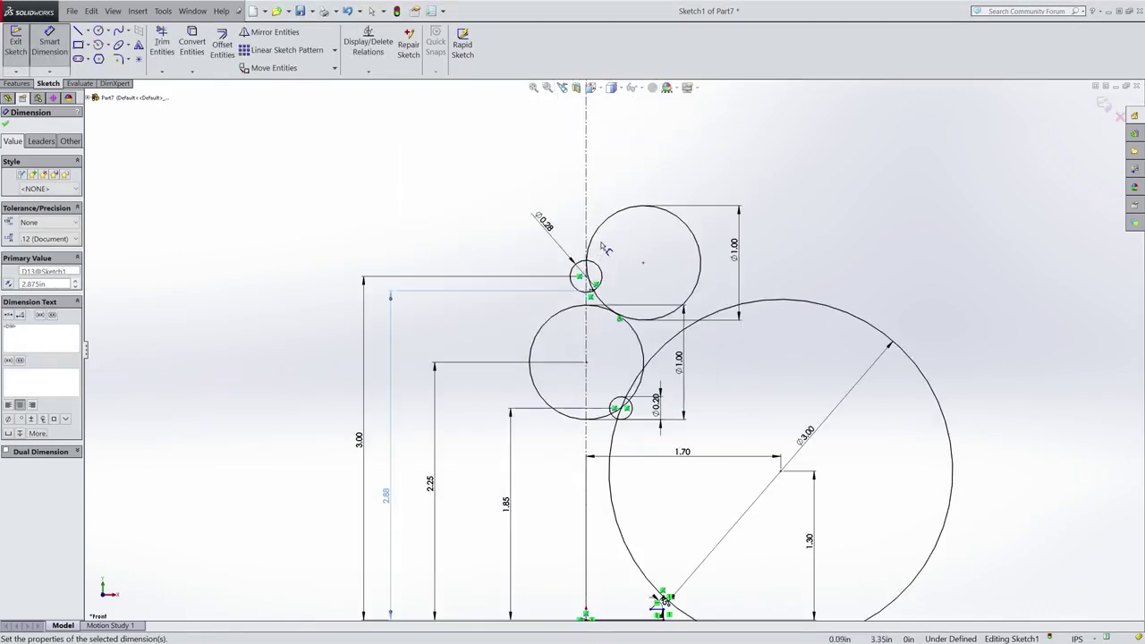
pyautogui.scroll(8, 576, 240)
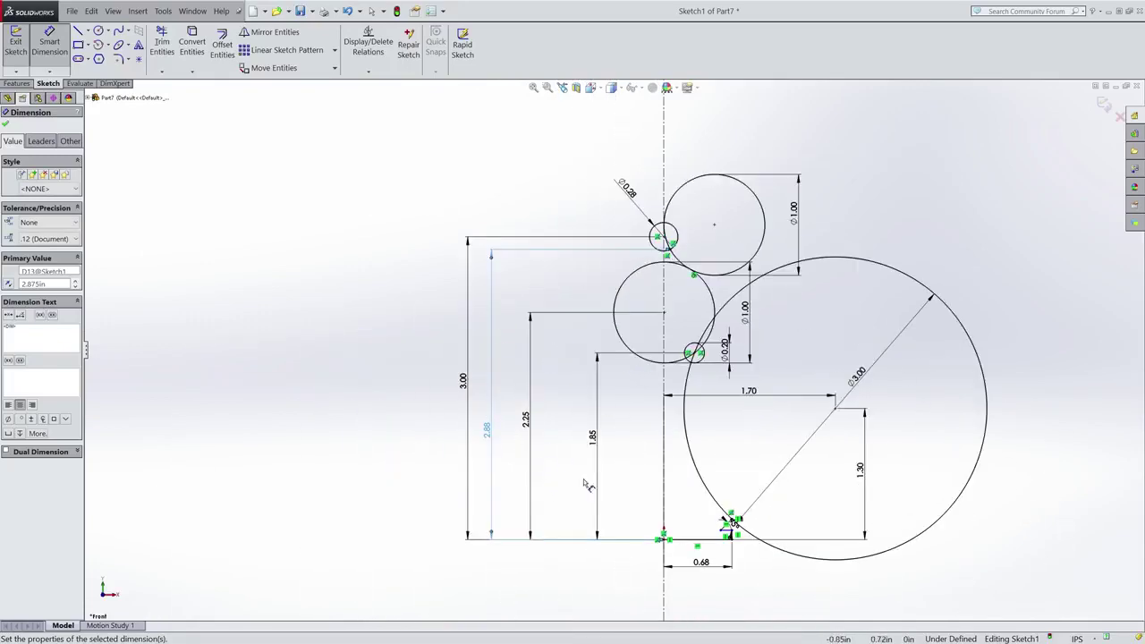
pyautogui.scroll(-3, 754, 242)
pyautogui.scroll(3, 617, 340)
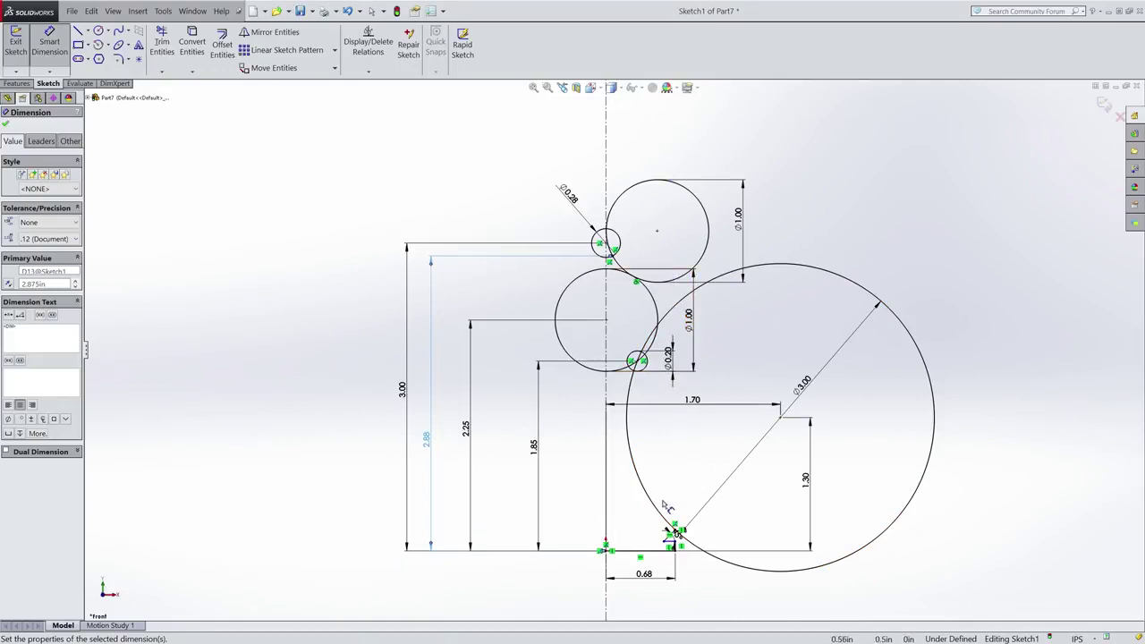
pyautogui.press('Escape')
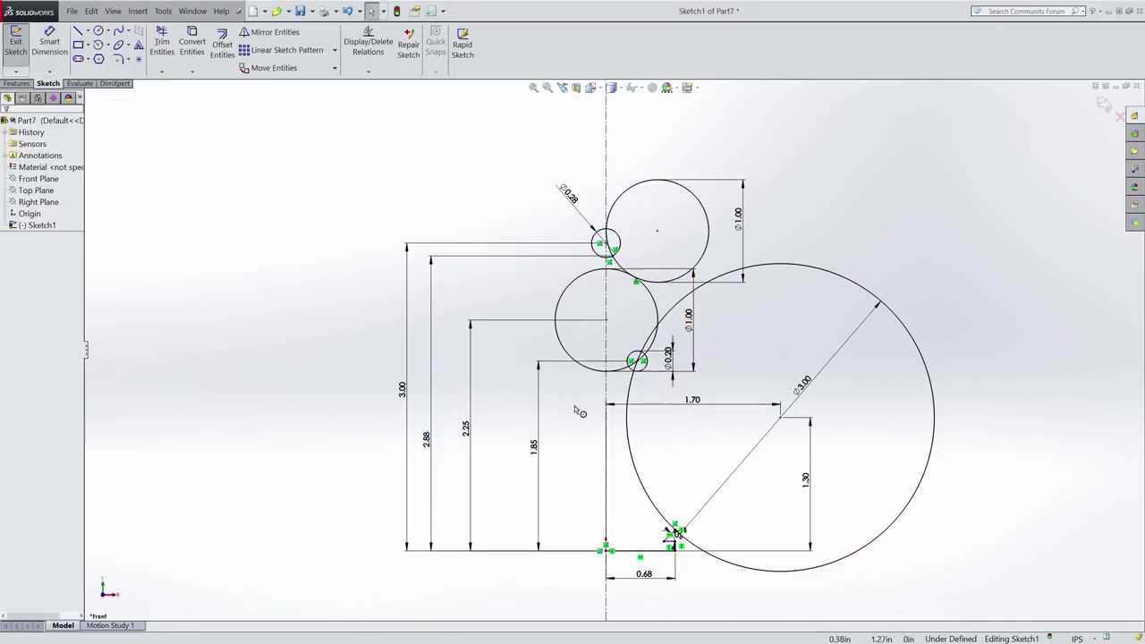
# Trim away the right side of the Ø3.00 circle and drag its diameter dimension aside
pyautogui.click(163, 40)
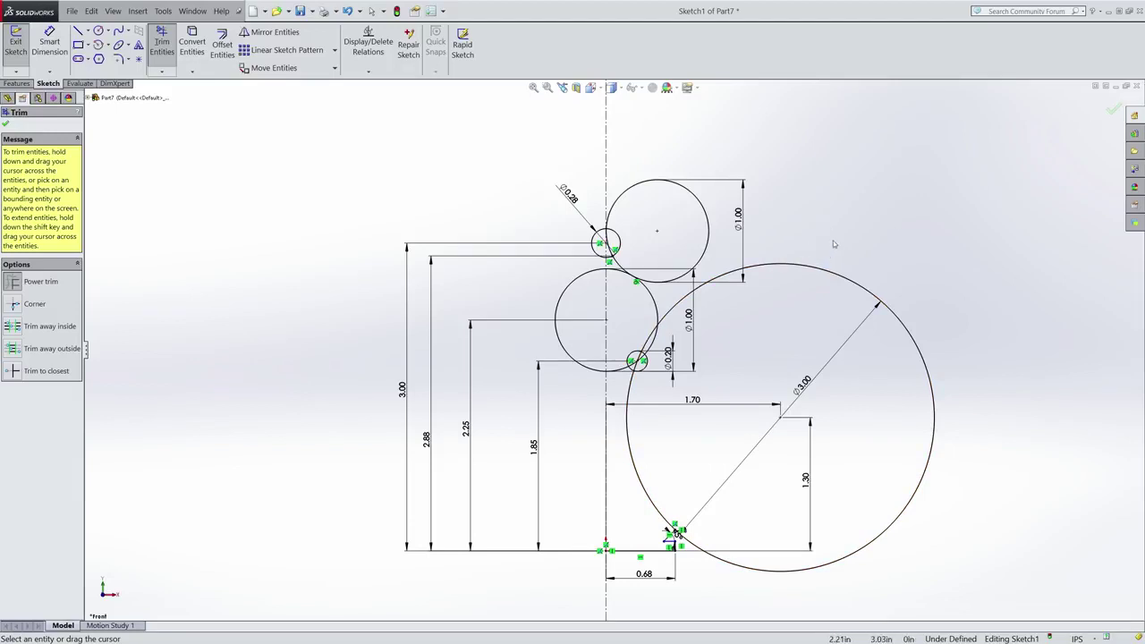
pyautogui.click(826, 276)
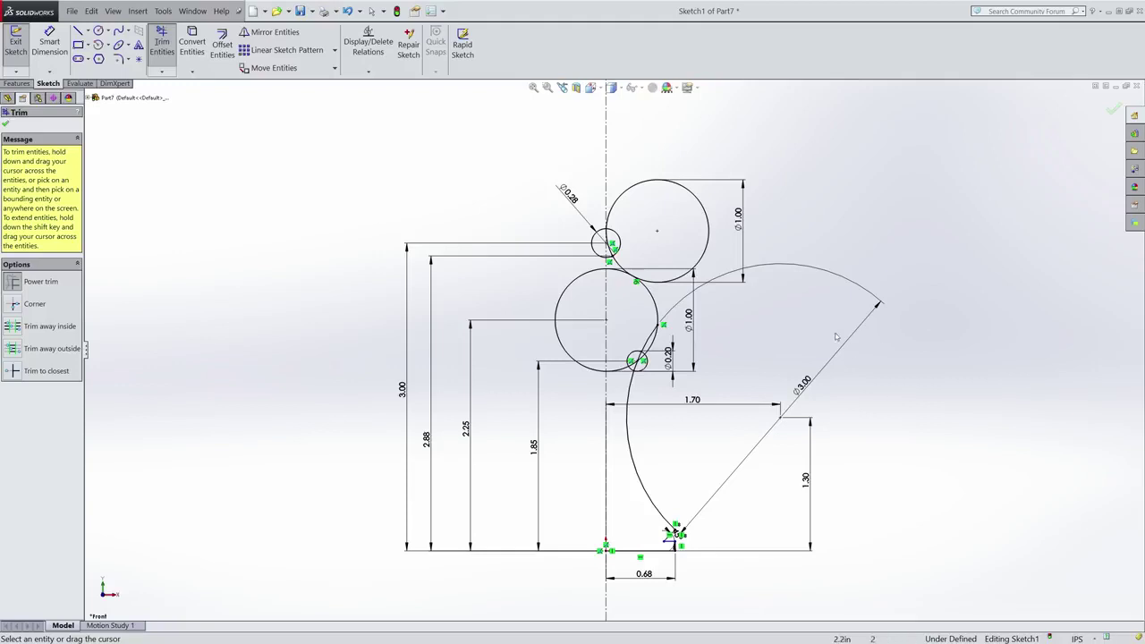
pyautogui.press('Escape')
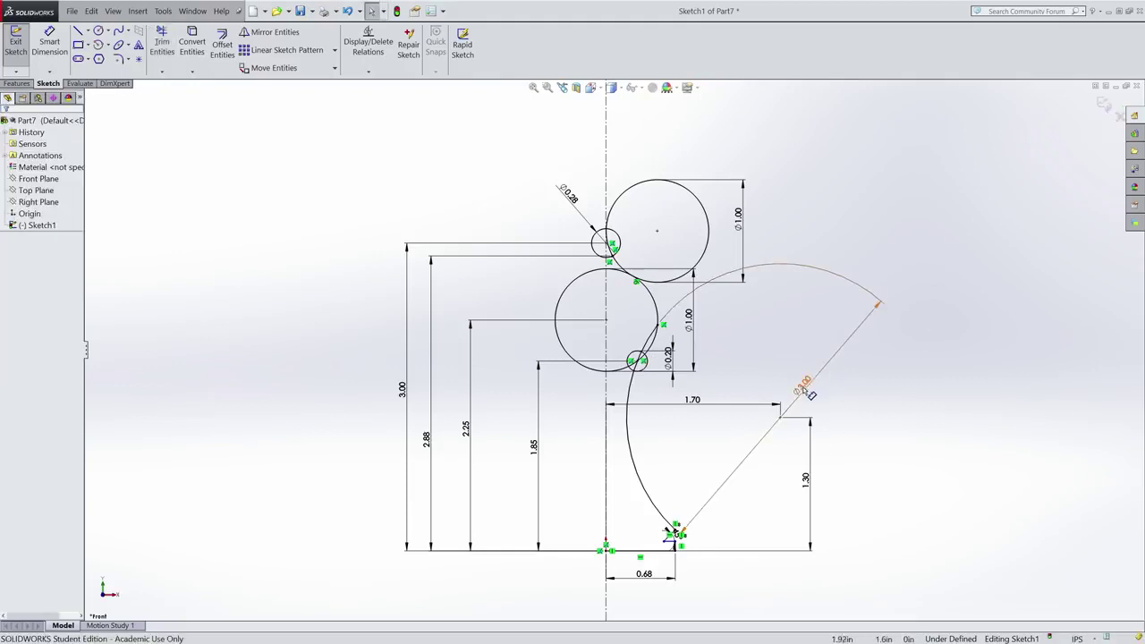
pyautogui.moveTo(799, 388); pyautogui.dragTo(630, 405)
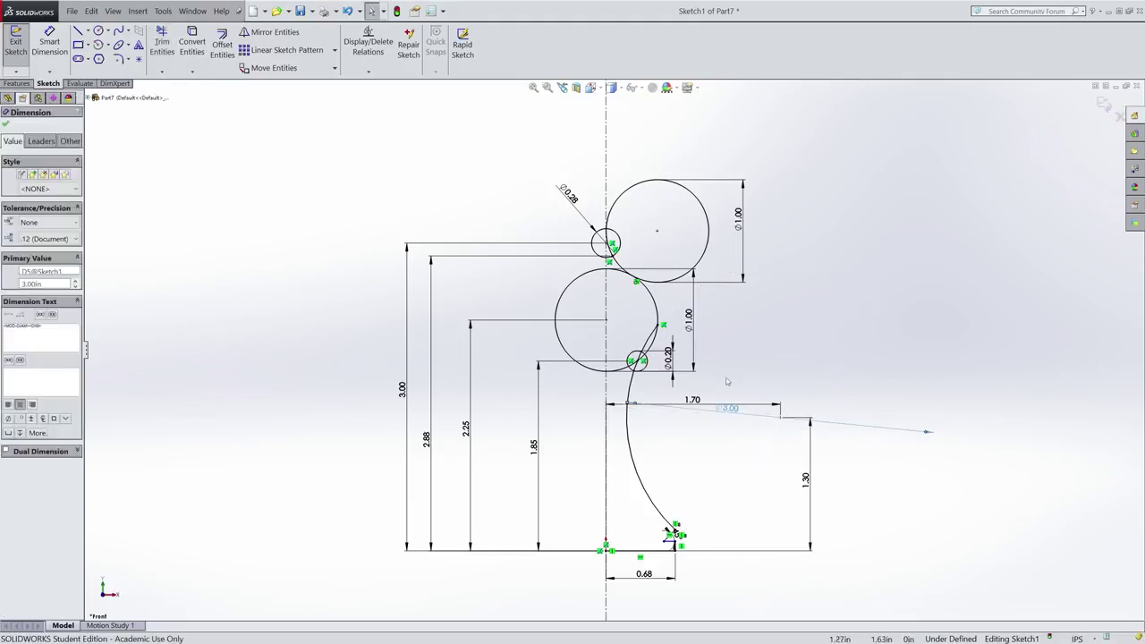
pyautogui.press('Escape')
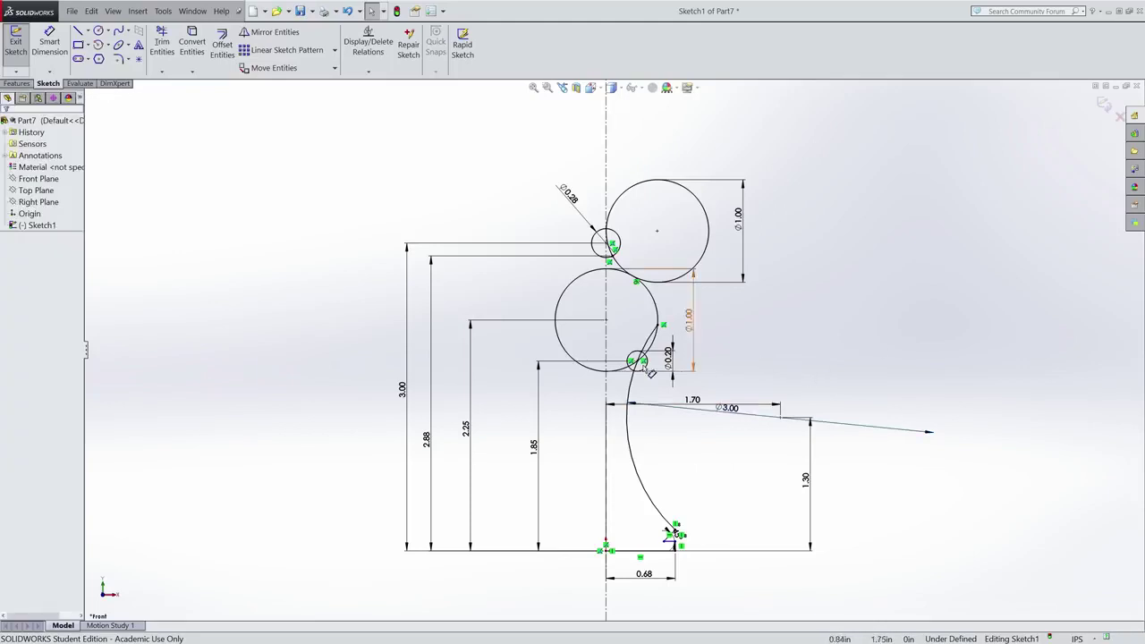
pyautogui.scroll(-3, 635, 295)
pyautogui.scroll(-2, 635, 284)
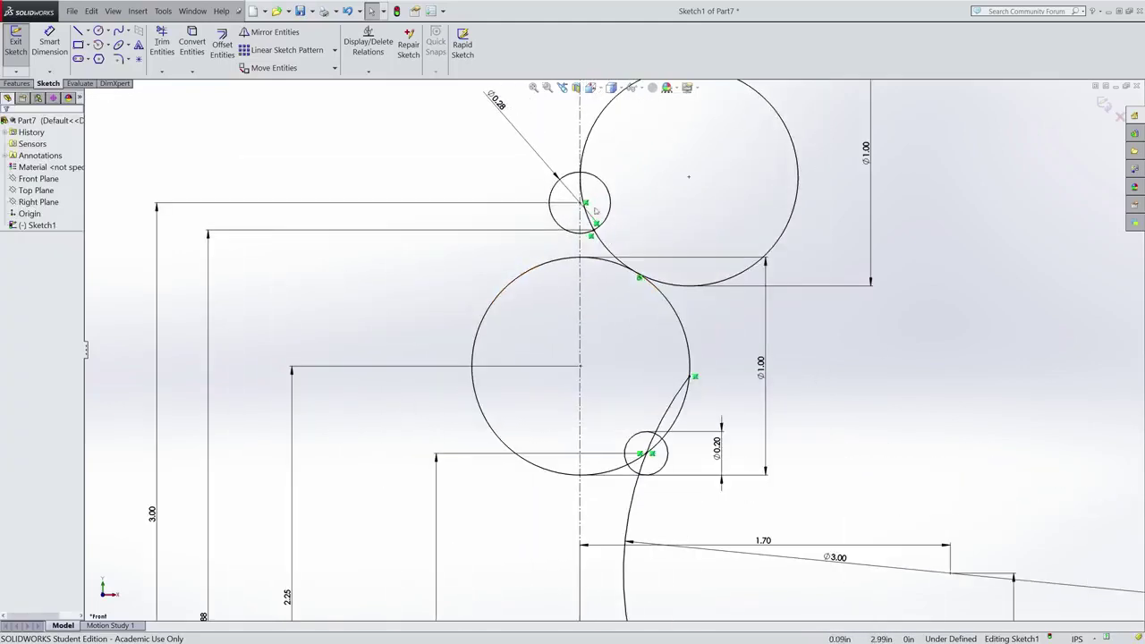
# Power-trim the middle circle's left arc and the small collar circle's upper-left arc
pyautogui.click(162, 43)
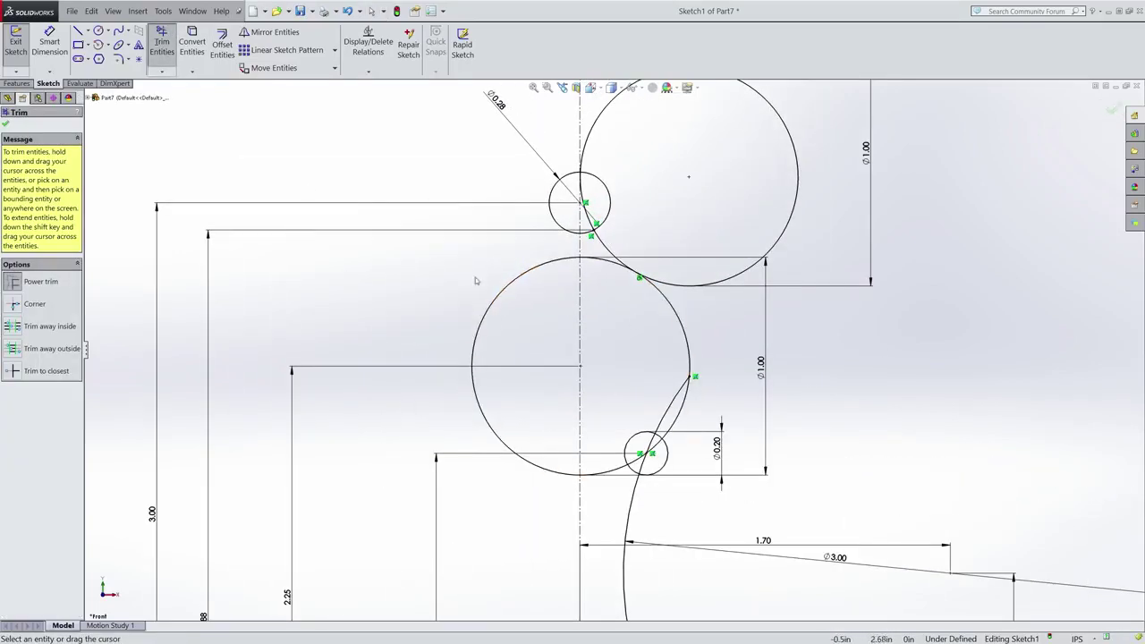
pyautogui.moveTo(475, 277)
pyautogui.mouseDown()
pyautogui.moveTo(507, 349)
pyautogui.moveTo(596, 284)
pyautogui.mouseUp()
pyautogui.hotkey('ctrl', 'z')
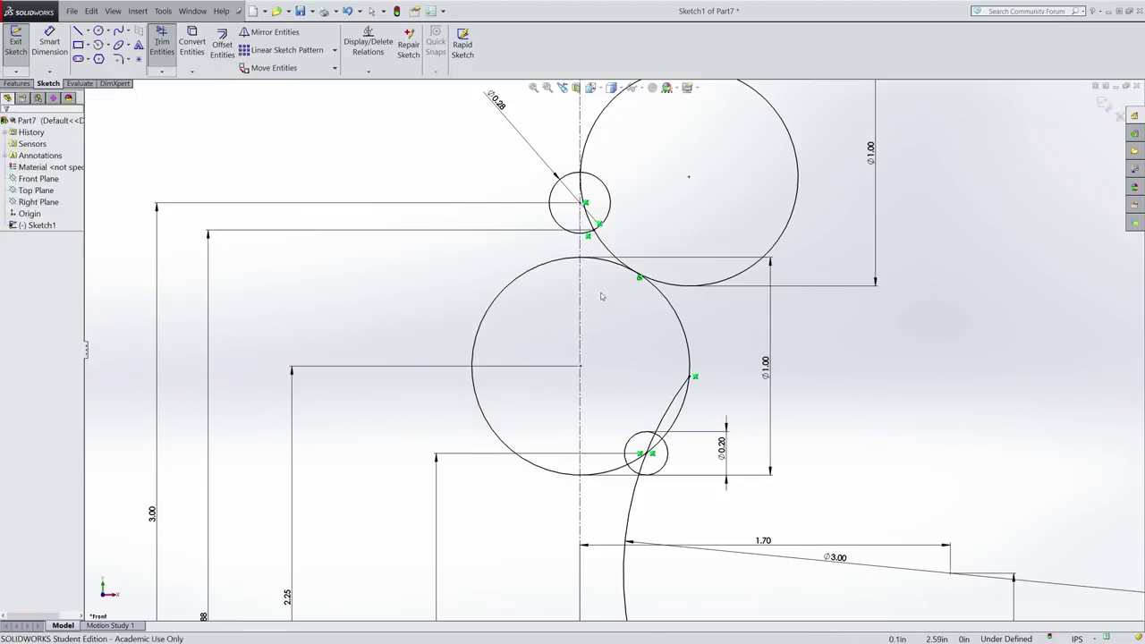
pyautogui.click(163, 43)
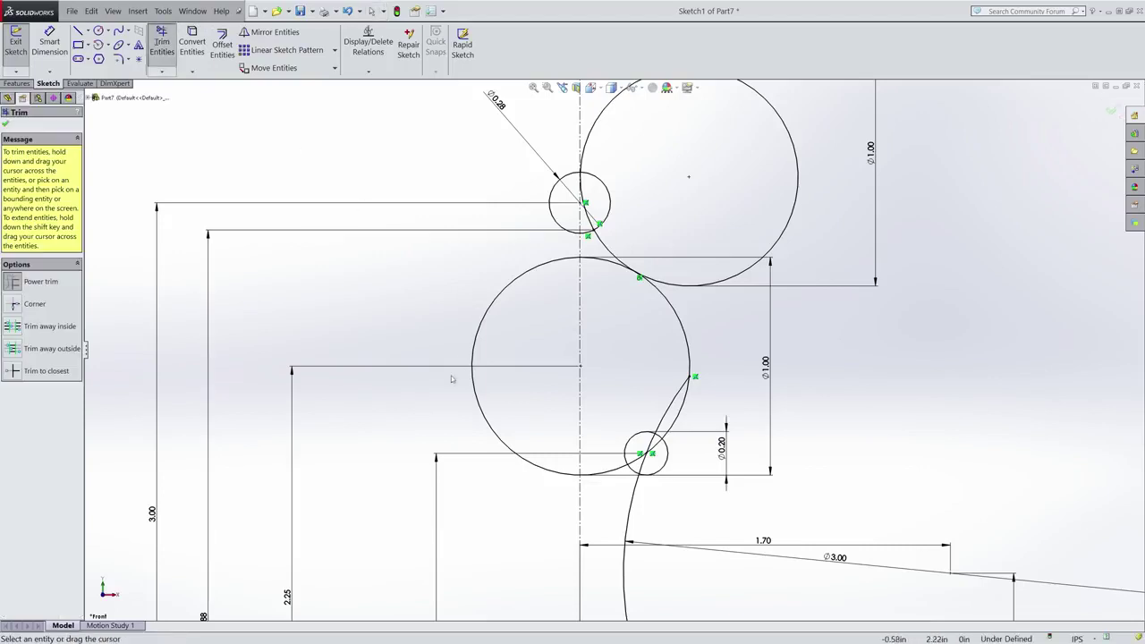
pyautogui.moveTo(451, 384)
pyautogui.mouseDown()
pyautogui.moveTo(536, 447)
pyautogui.moveTo(619, 474)
pyautogui.mouseUp()
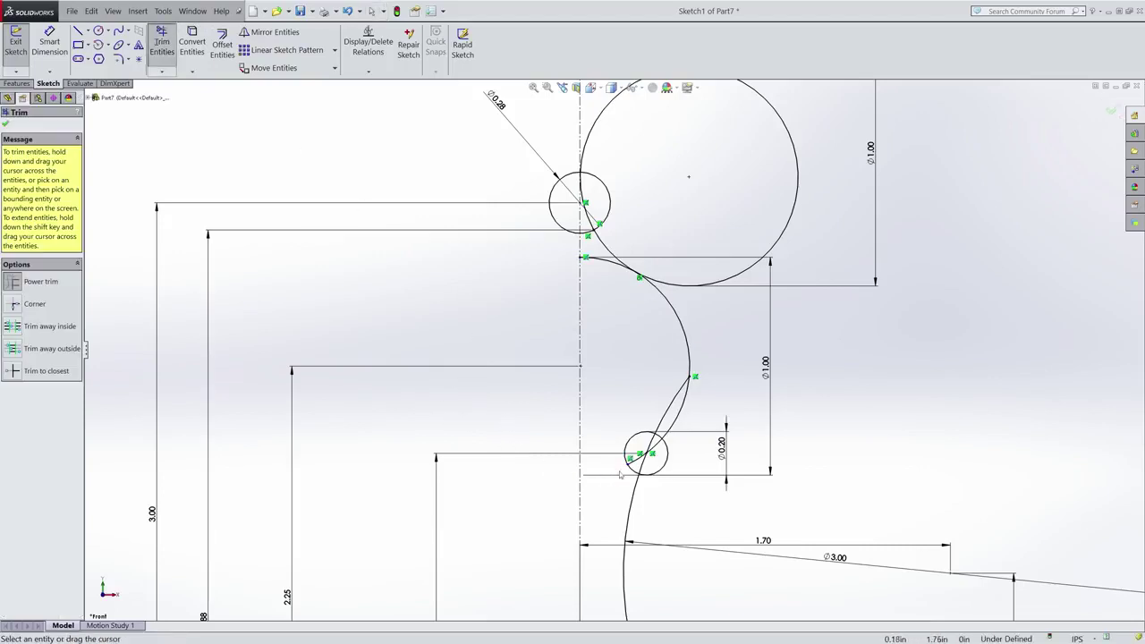
pyautogui.moveTo(637, 425)
pyautogui.mouseDown()
pyautogui.moveTo(668, 422)
pyautogui.moveTo(662, 406)
pyautogui.moveTo(666, 432)
pyautogui.moveTo(641, 447)
pyautogui.moveTo(628, 481)
pyautogui.moveTo(623, 468)
pyautogui.moveTo(661, 433)
pyautogui.mouseUp()
# Trim away most of the top 1.00 head circle and the left half of the 0.28 circle
pyautogui.scroll(2, 643, 355)
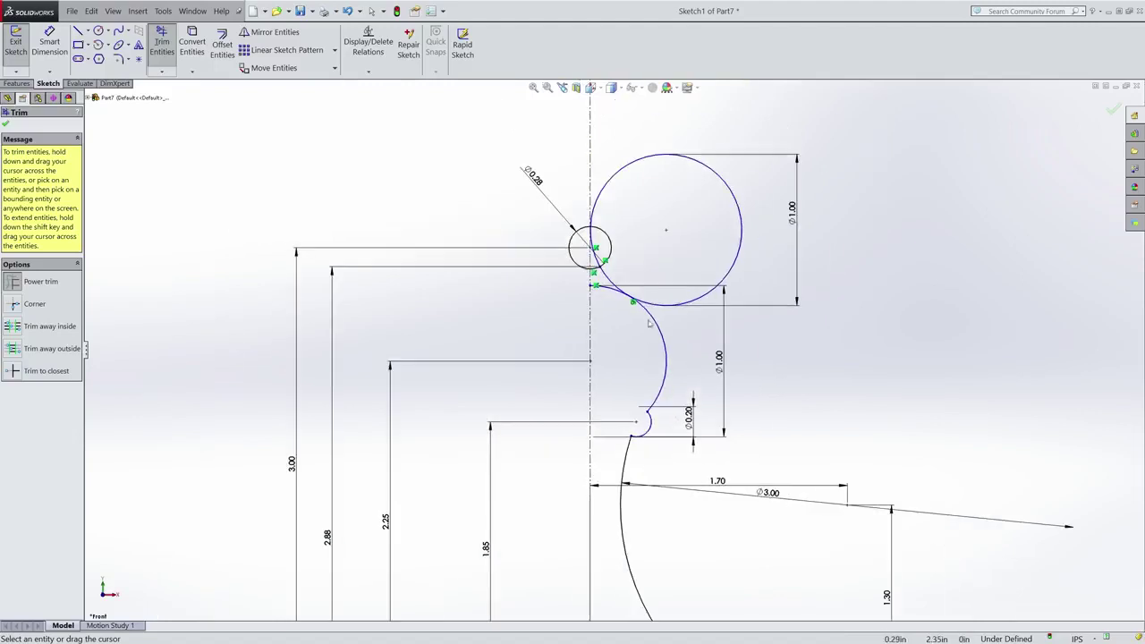
pyautogui.scroll(-3, 636, 286)
pyautogui.moveTo(554, 132); pyautogui.dragTo(578, 173)
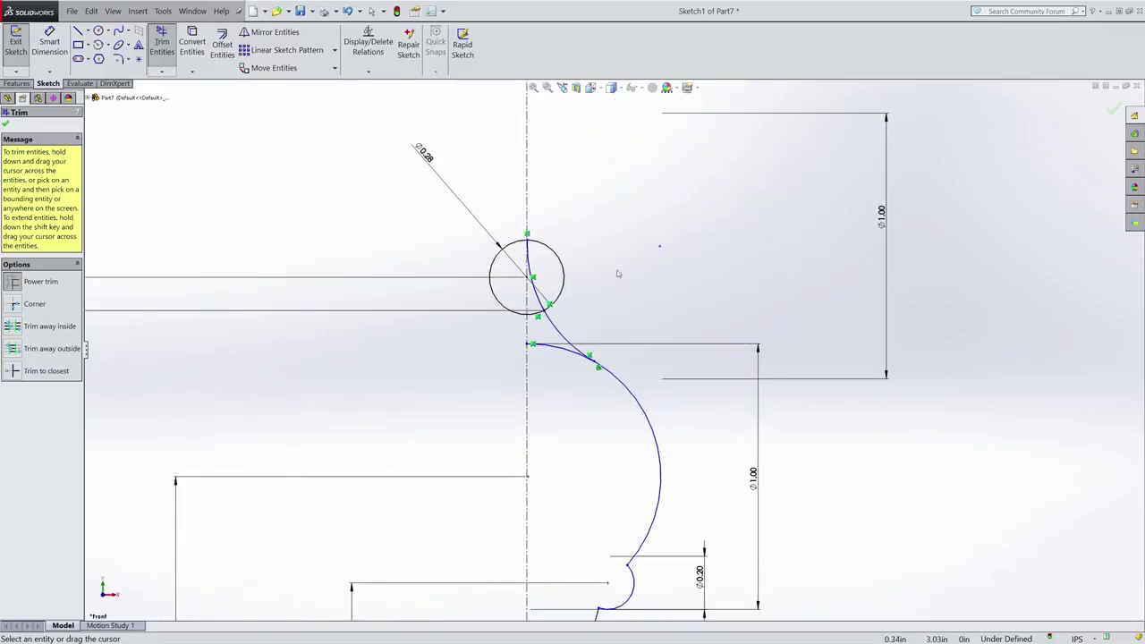
pyautogui.moveTo(541, 268); pyautogui.dragTo(534, 309)
pyautogui.moveTo(506, 231)
pyautogui.mouseDown()
pyautogui.moveTo(520, 324)
pyautogui.moveTo(533, 309)
pyautogui.moveTo(544, 345)
pyautogui.moveTo(547, 333)
pyautogui.moveTo(574, 443)
pyautogui.mouseUp()
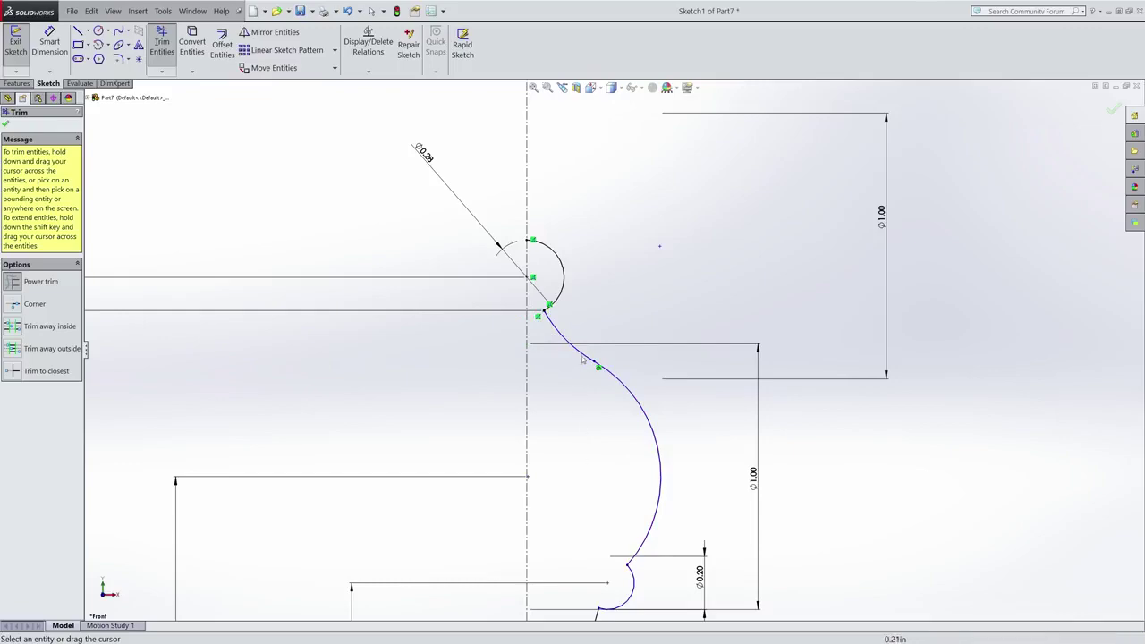
pyautogui.scroll(3, 582, 333)
pyautogui.scroll(2, 581, 333)
pyautogui.scroll(-3, 617, 358)
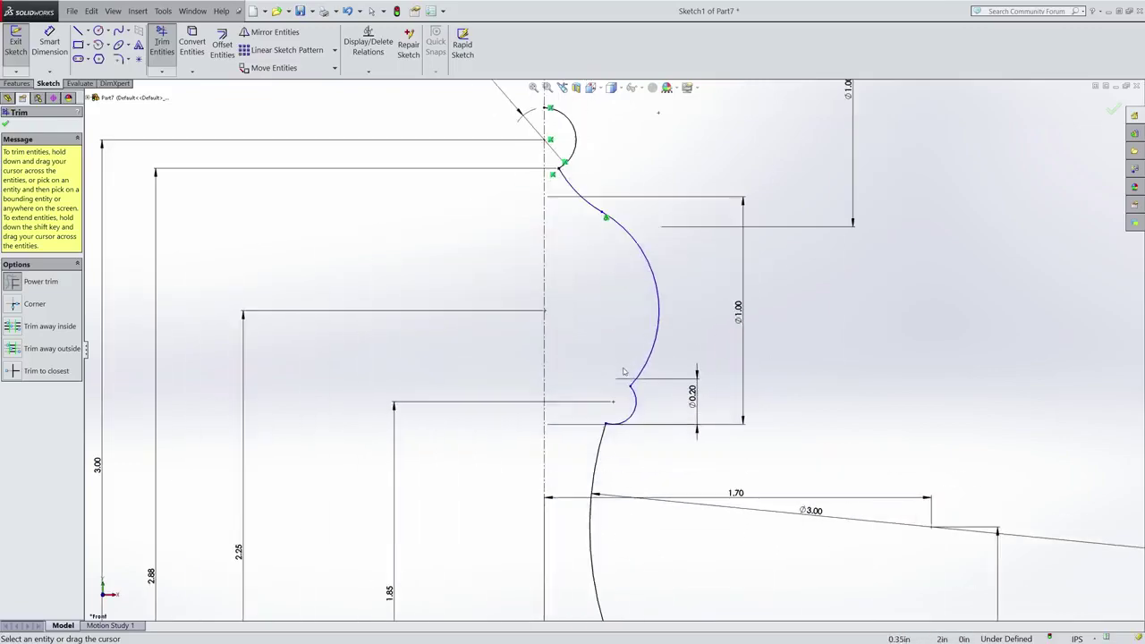
pyautogui.scroll(3, 628, 371)
pyautogui.scroll(-4, 628, 371)
pyautogui.press('Escape')
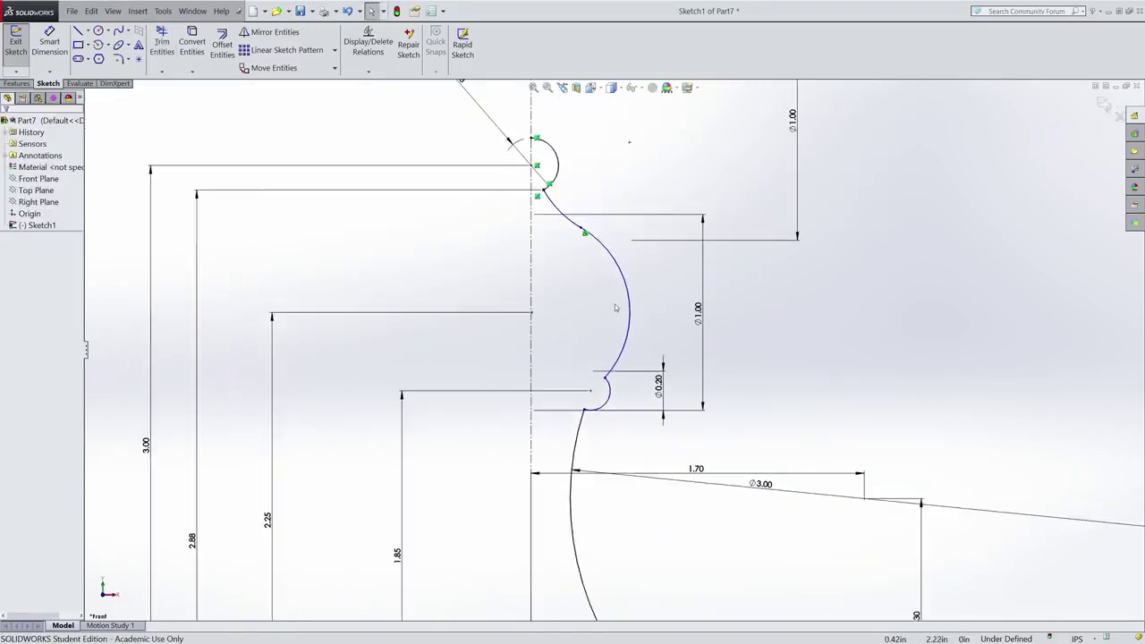
# Inspect the 1.00 arc, its diameter dimension and the 0.20 collar arc, flexing the arc to test constraints
pyautogui.scroll(2, 617, 309)
pyautogui.scroll(-3, 617, 313)
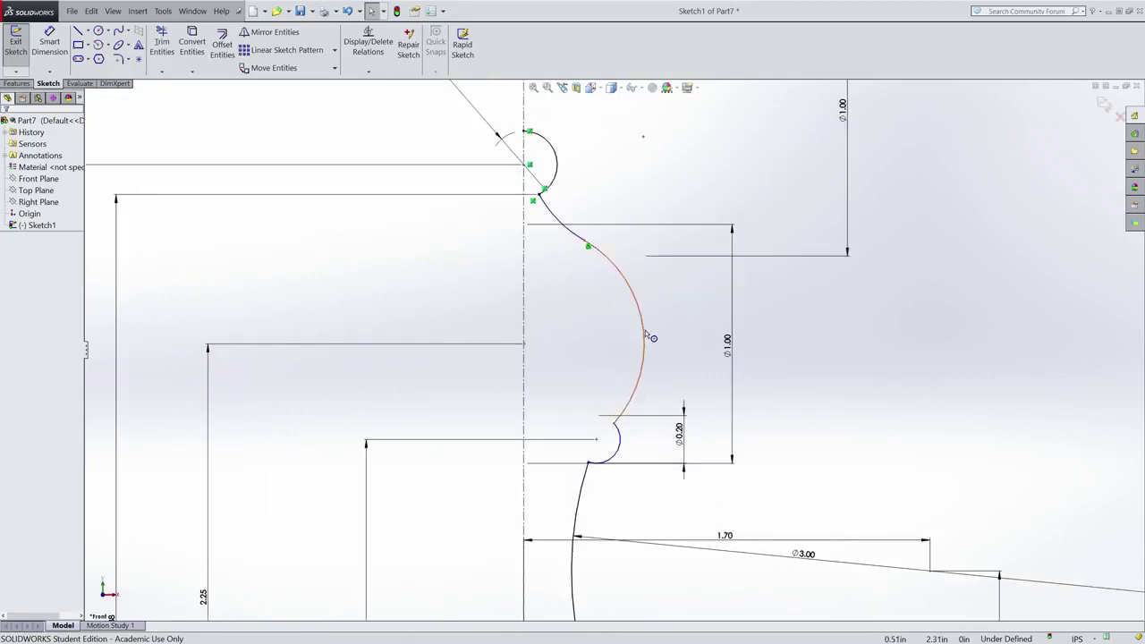
pyautogui.click(644, 331)
pyautogui.click(579, 356)
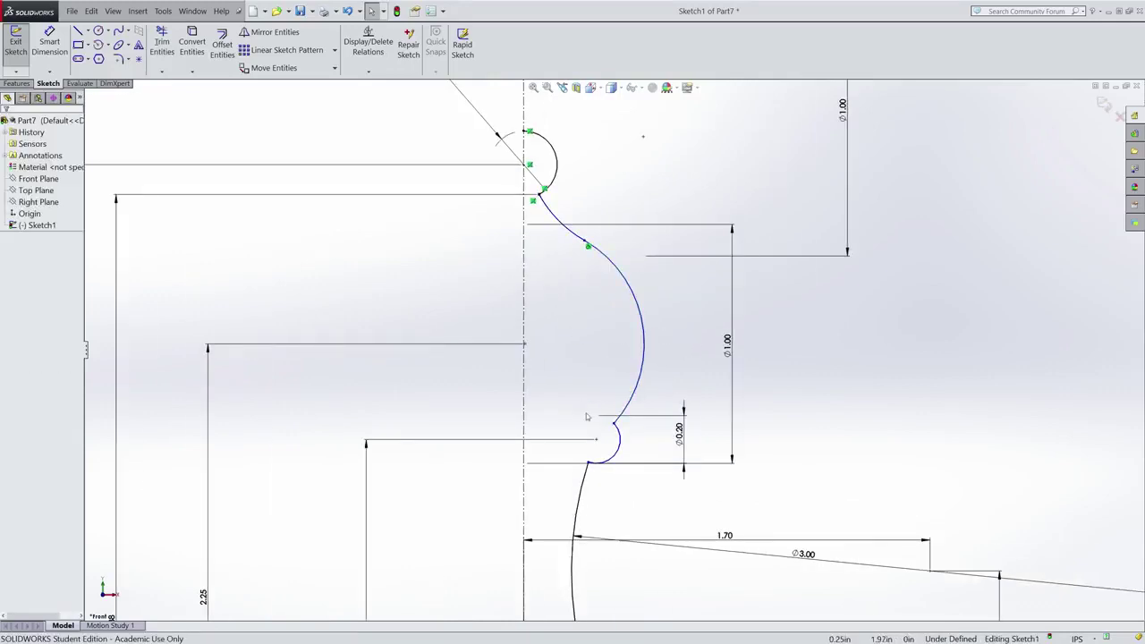
pyautogui.click(726, 342)
pyautogui.scroll(3, 617, 357)
pyautogui.click(627, 436)
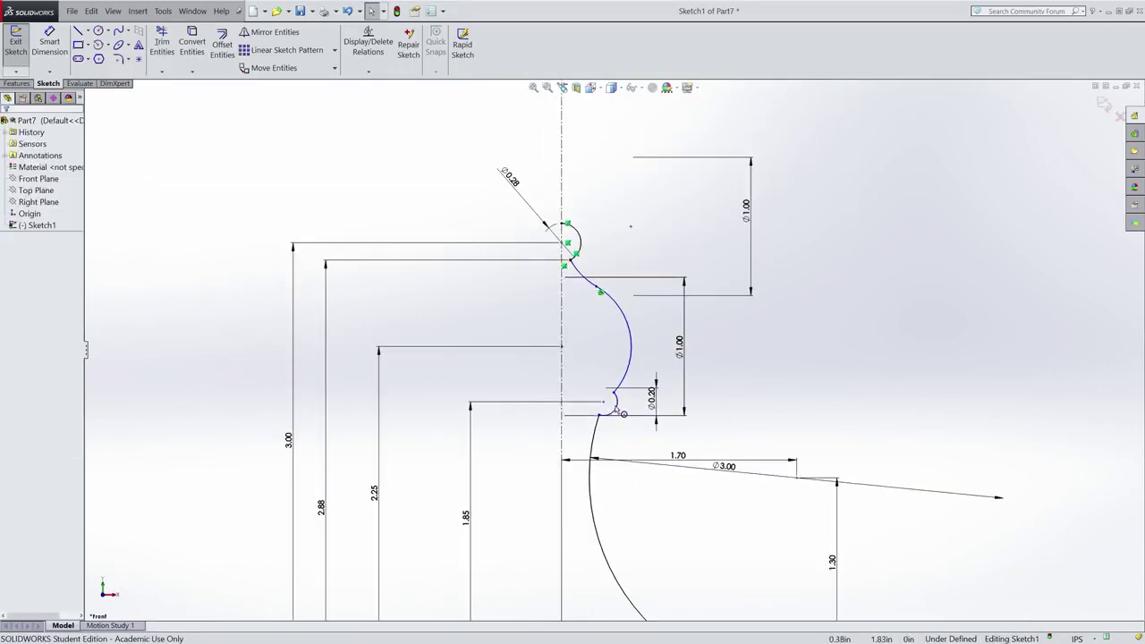
pyautogui.click(616, 402)
pyautogui.click(621, 416)
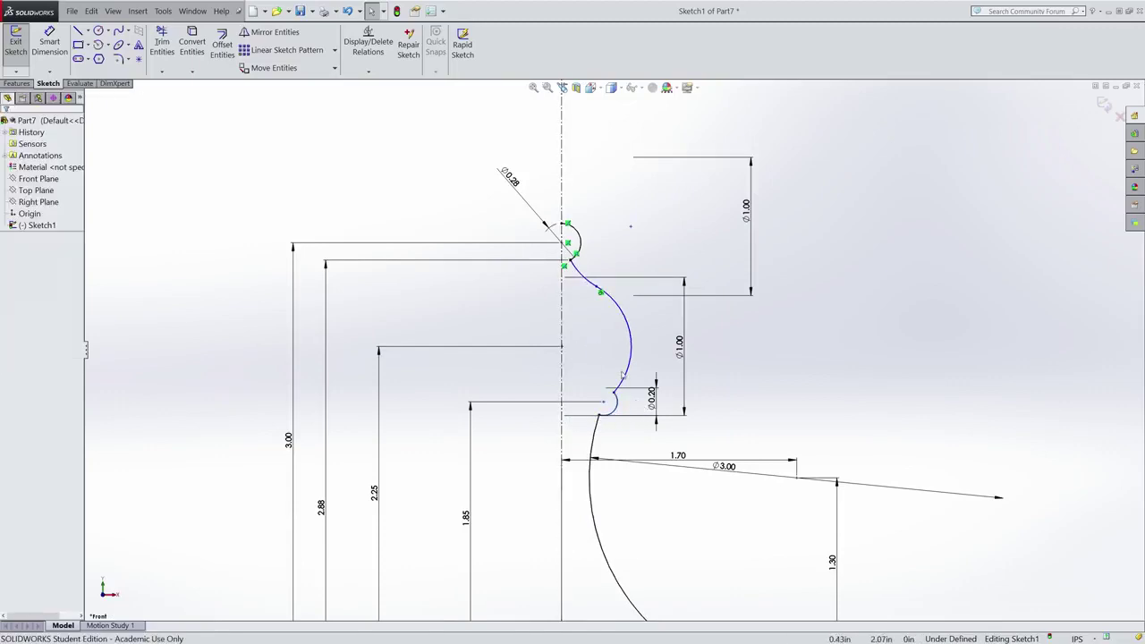
pyautogui.click(599, 291)
pyautogui.moveTo(599, 290); pyautogui.dragTo(629, 318)
pyautogui.scroll(-4, 608, 372)
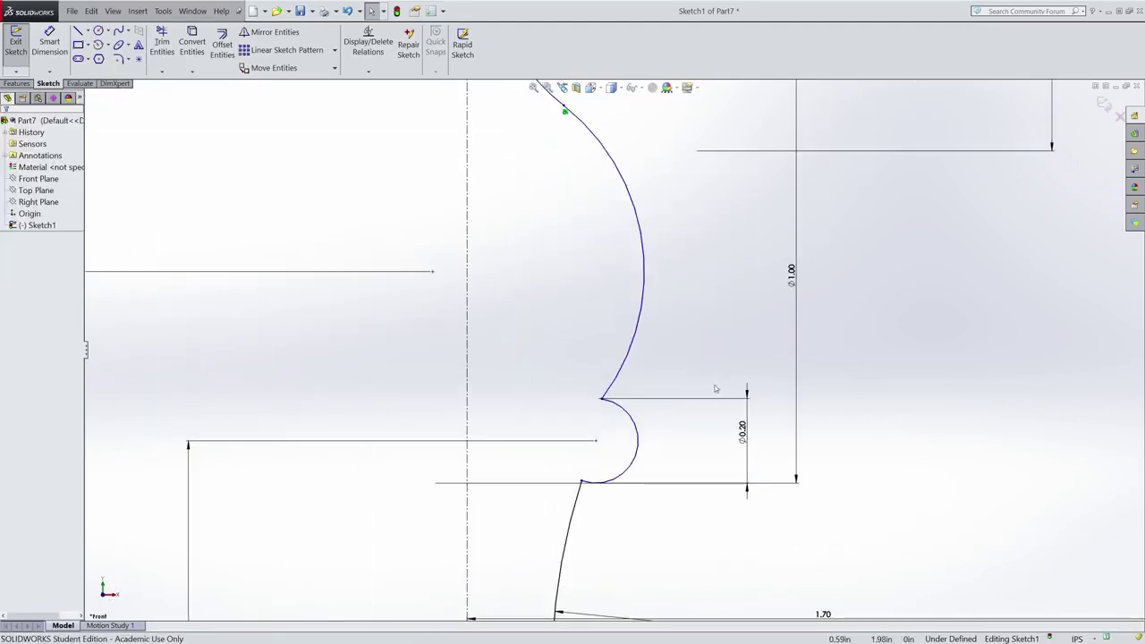
# Make the line endpoint coincident with the 1.00 arc and the 1.85 point coincident with the stem arc
pyautogui.click(636, 335)
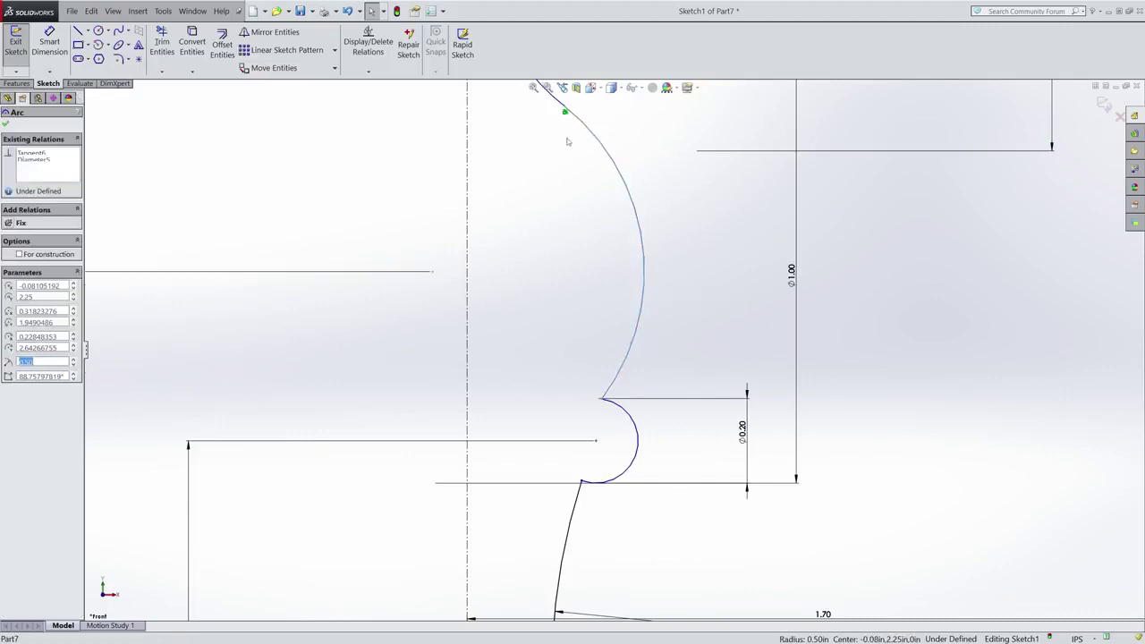
pyautogui.keyDown('ctrl'); pyautogui.click(596, 441); pyautogui.keyUp('ctrl')
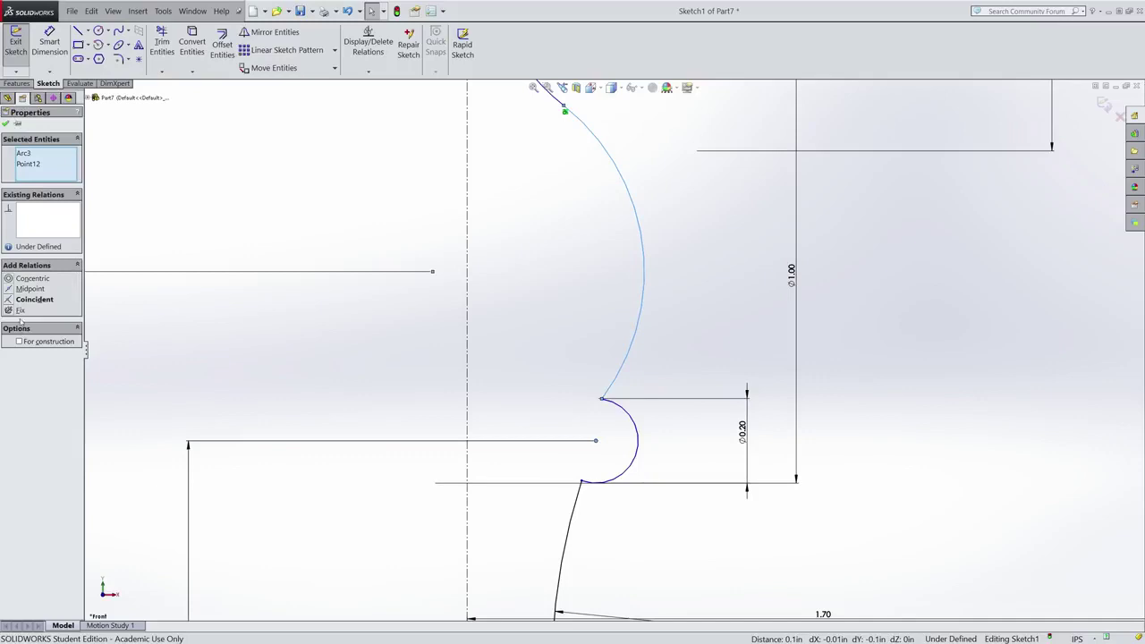
pyautogui.click(18, 300)
pyautogui.click(706, 319)
pyautogui.scroll(5, 669, 368)
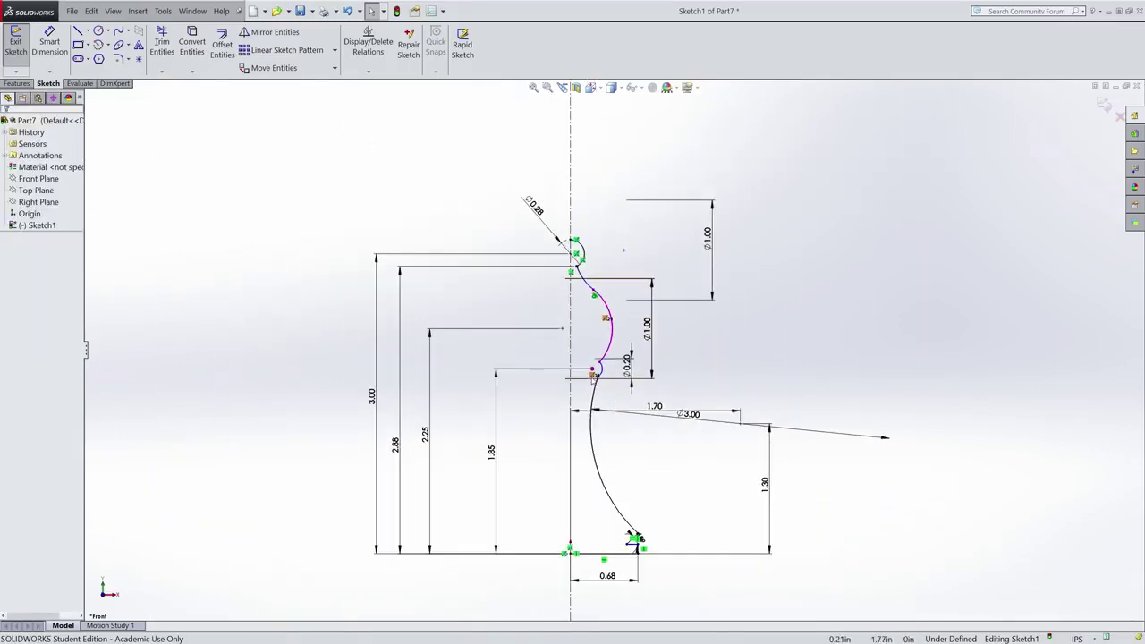
pyautogui.click(594, 371)
pyautogui.scroll(-4, 597, 376)
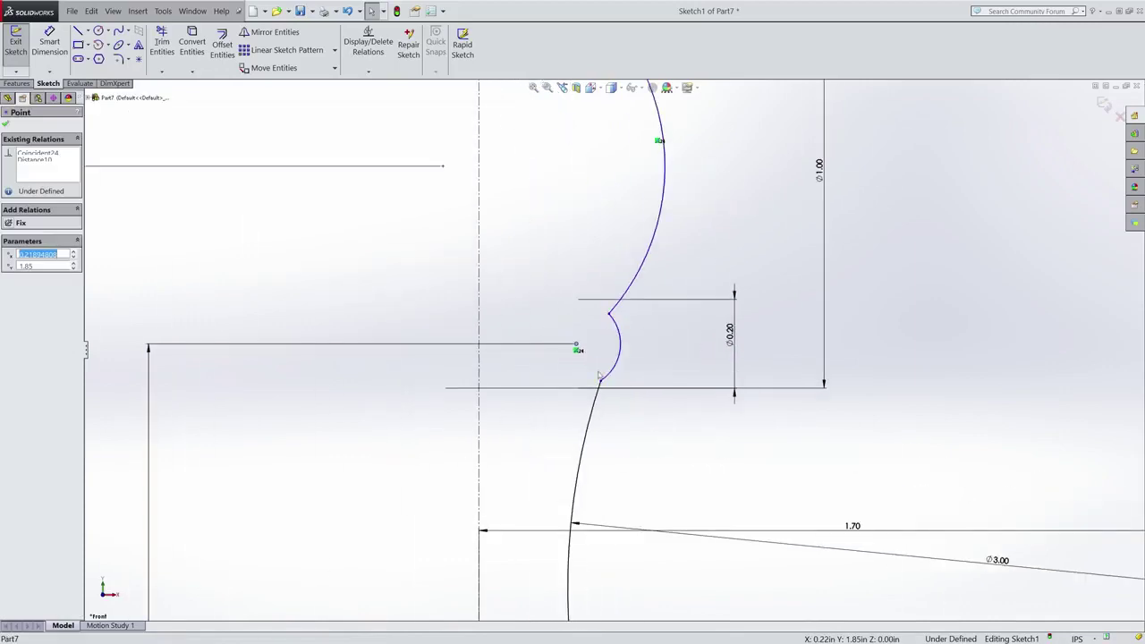
pyautogui.keyDown('ctrl'); pyautogui.click(586, 447); pyautogui.keyUp('ctrl')
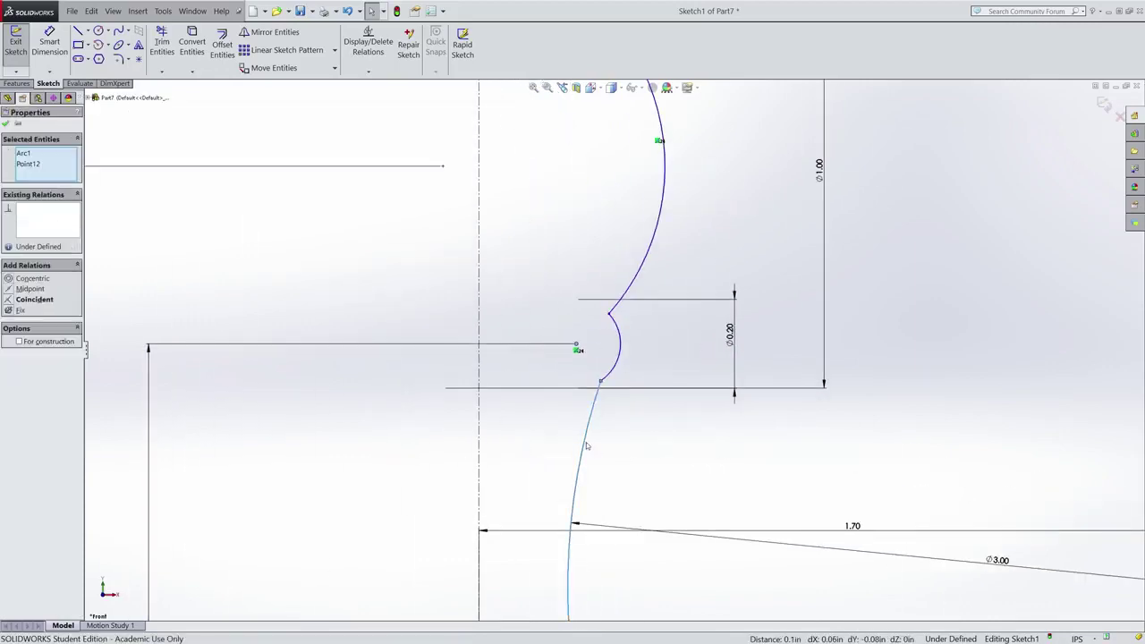
pyautogui.click(13, 303)
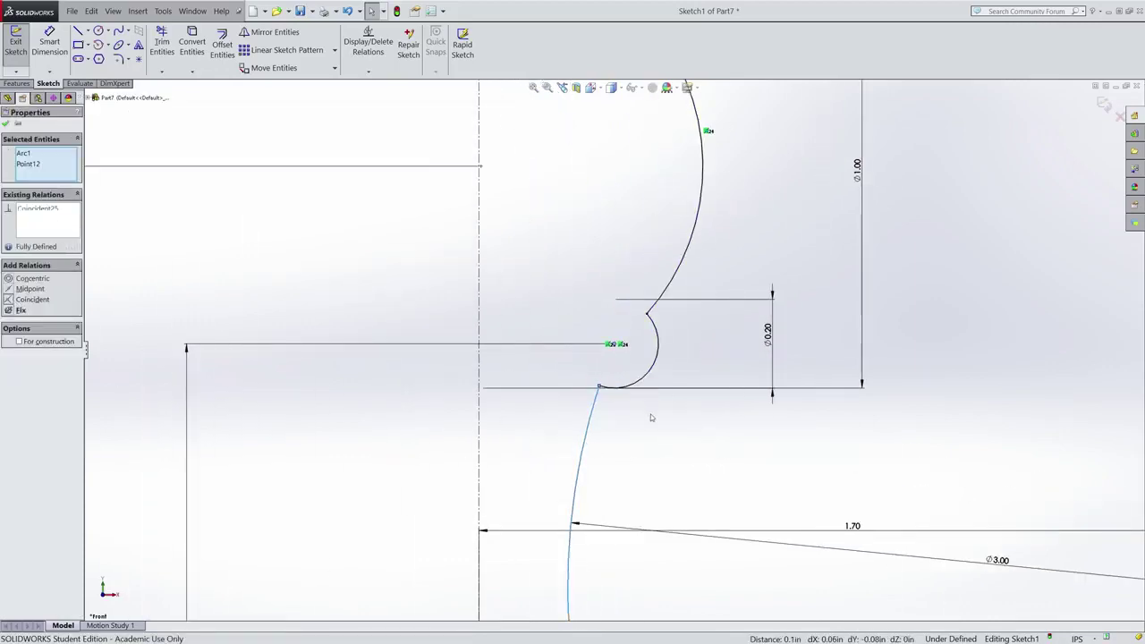
pyautogui.click(650, 417)
pyautogui.scroll(2, 652, 393)
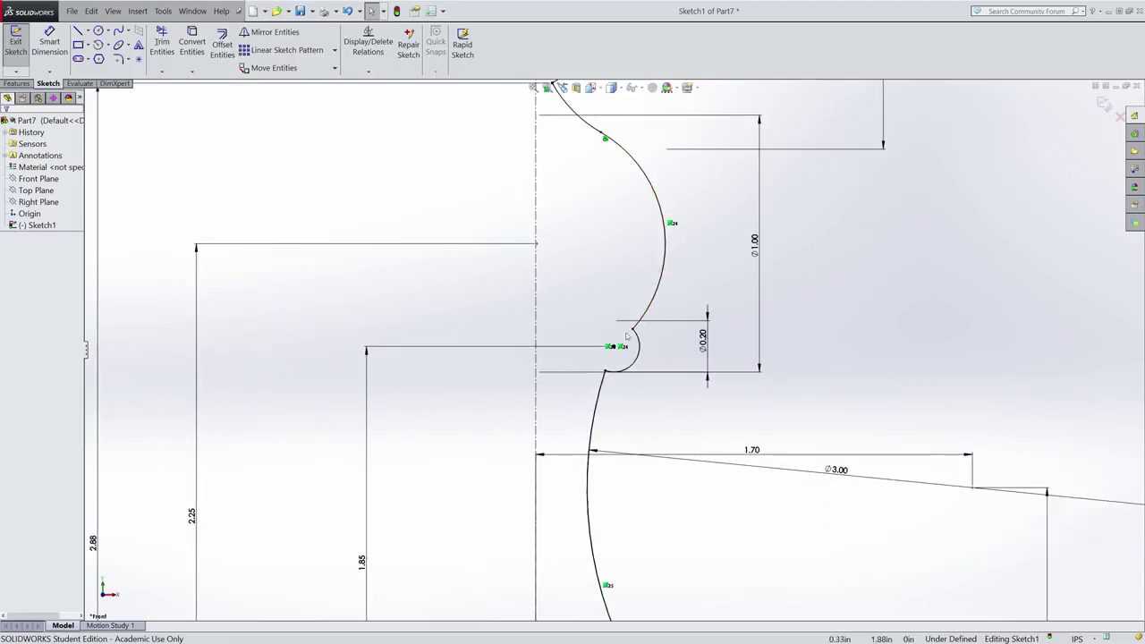
# Drag the small base triangle's inner corner to reshape it where the stem curve meets the base
pyautogui.scroll(2, 640, 380)
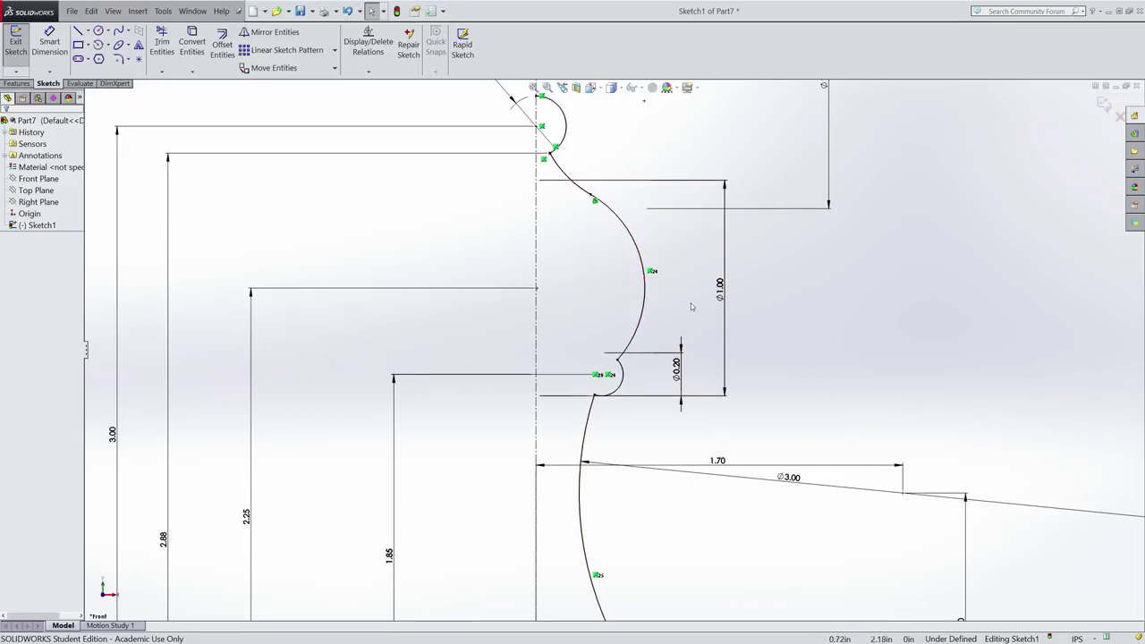
pyautogui.scroll(3, 691, 307)
pyautogui.scroll(-5, 666, 349)
pyautogui.scroll(2, 644, 384)
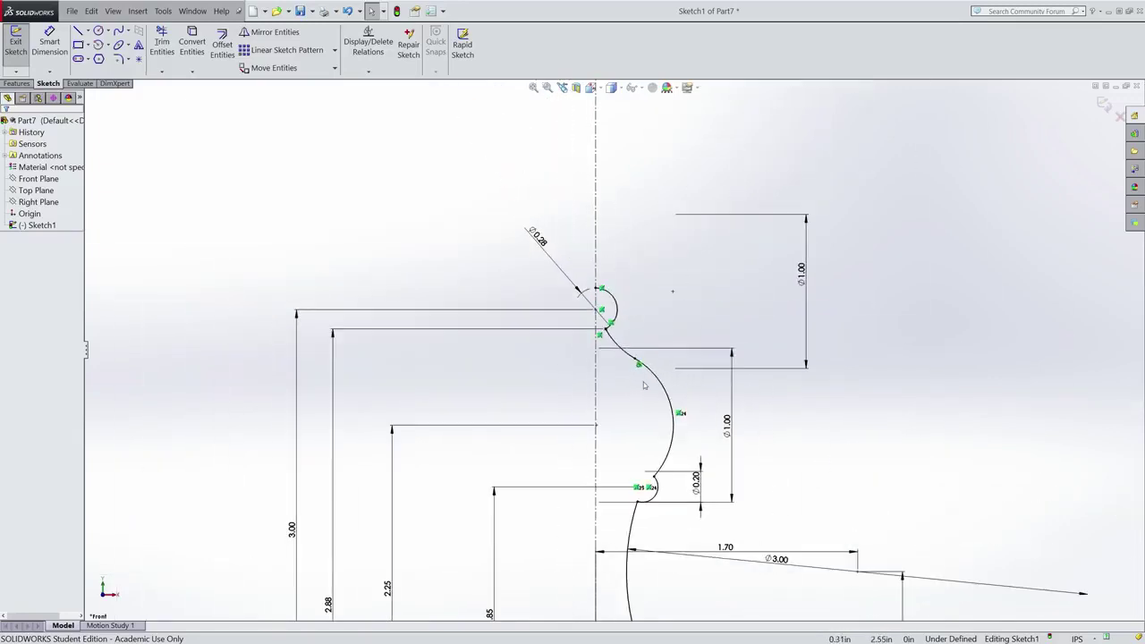
pyautogui.scroll(3, 644, 385)
pyautogui.scroll(-4, 617, 449)
pyautogui.scroll(5, 617, 384)
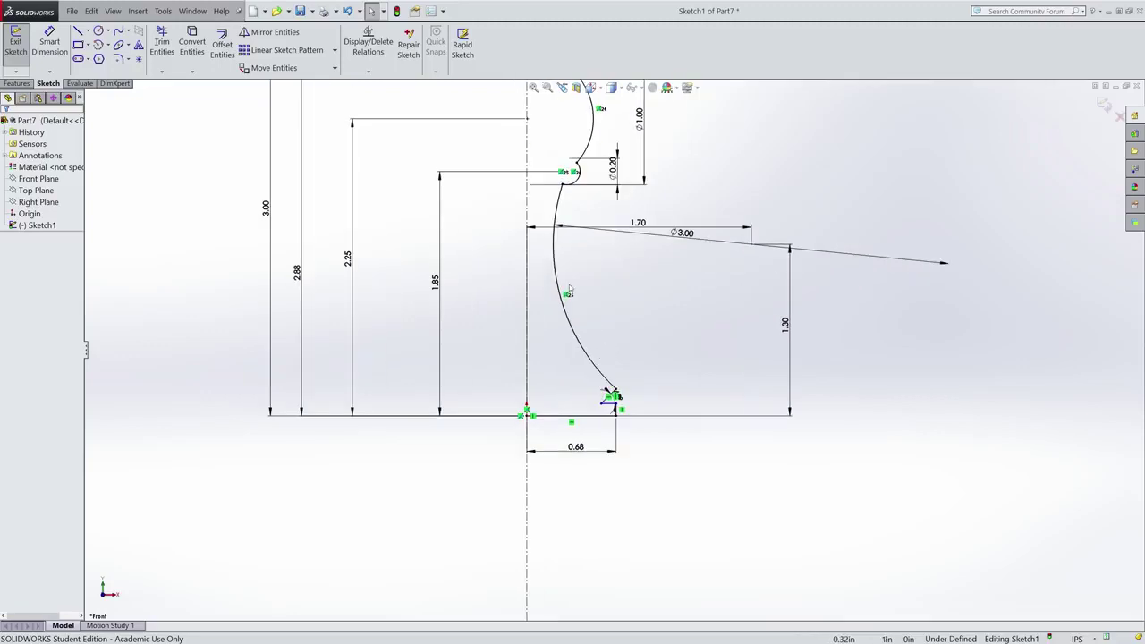
pyautogui.scroll(5, 631, 417)
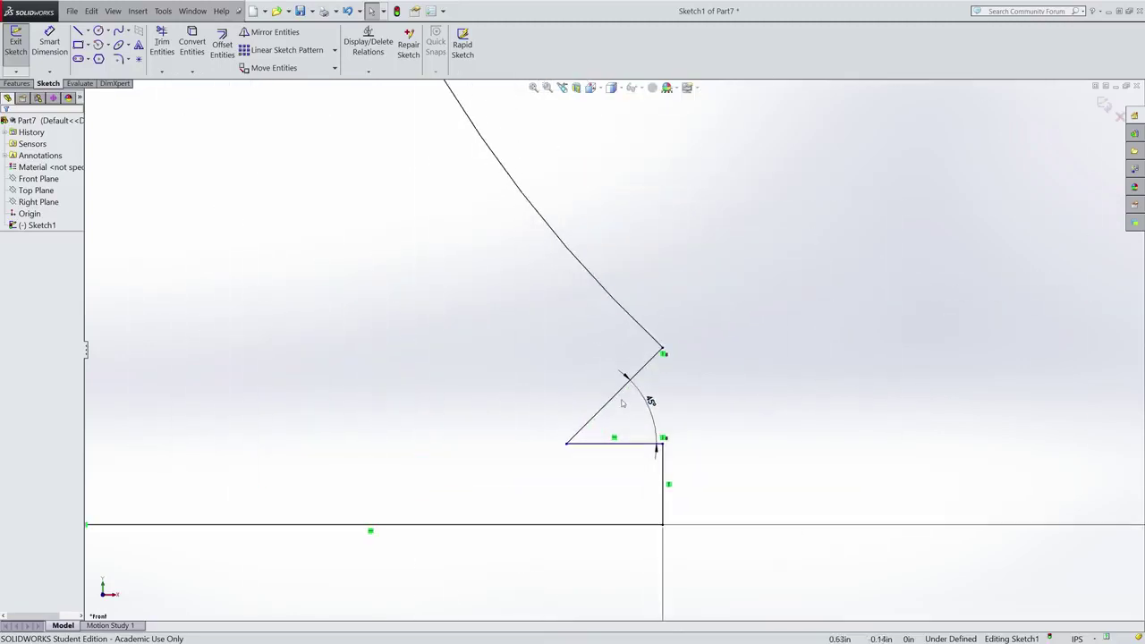
pyautogui.scroll(-4, 644, 398)
pyautogui.scroll(2, 554, 348)
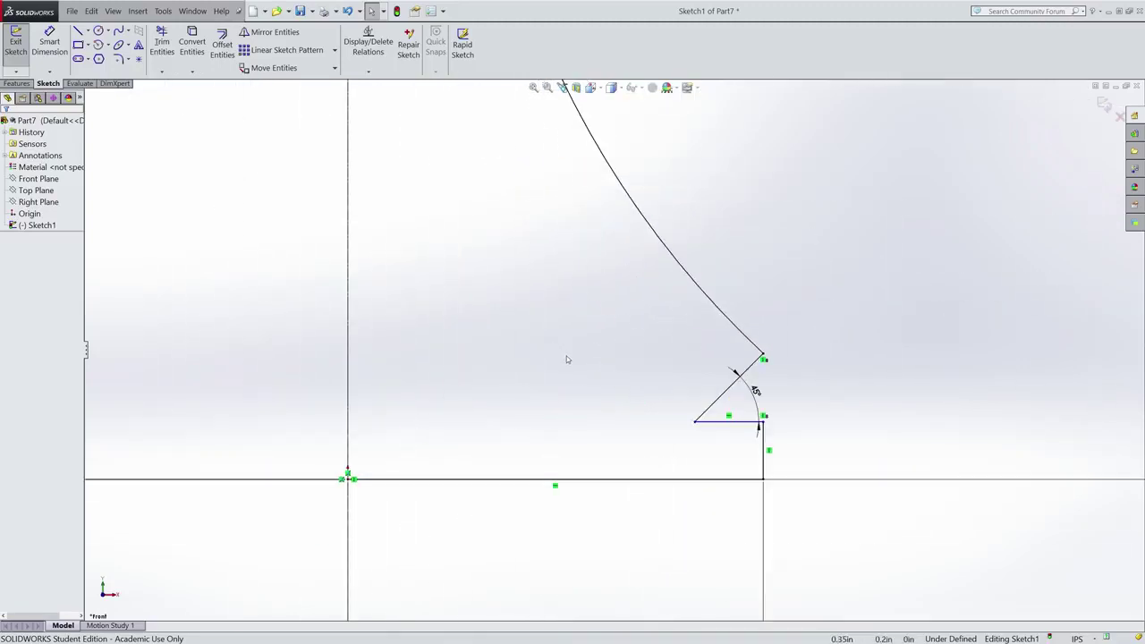
pyautogui.click(693, 424)
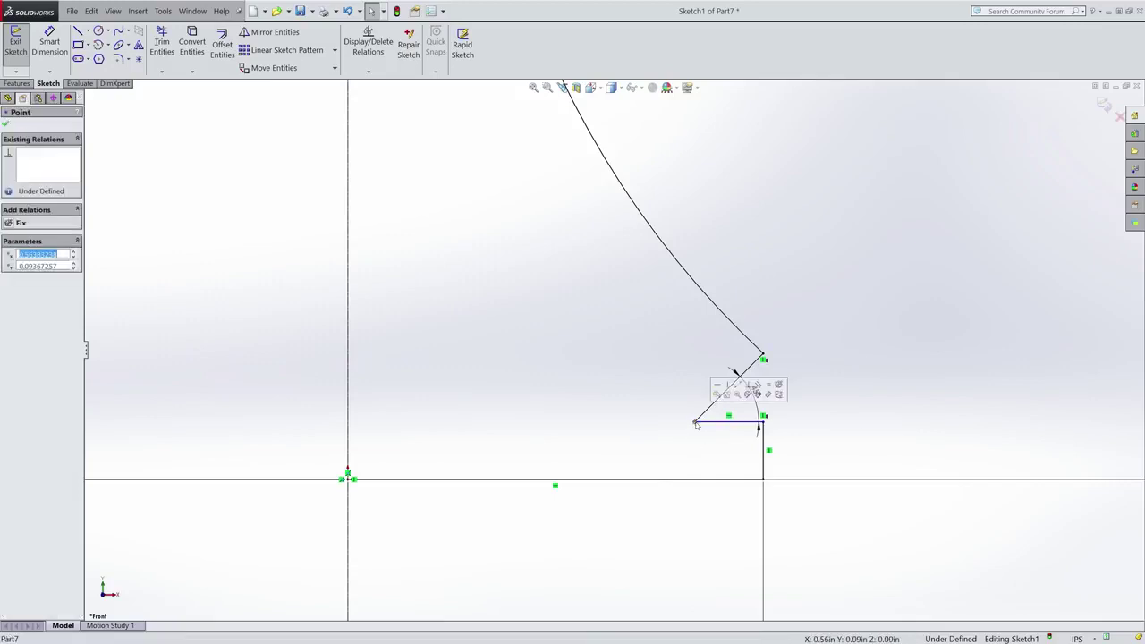
pyautogui.click(692, 433)
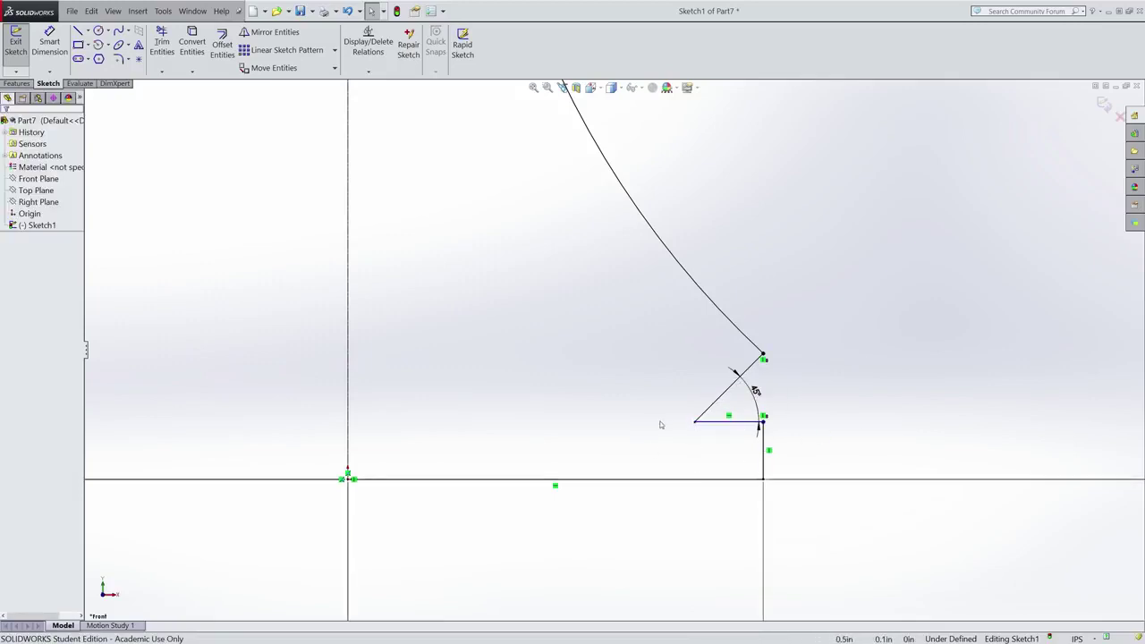
pyautogui.moveTo(700, 429)
pyautogui.mouseDown()
pyautogui.moveTo(673, 445)
pyautogui.moveTo(687, 405)
pyautogui.moveTo(657, 458)
pyautogui.moveTo(659, 439)
pyautogui.moveTo(739, 371)
pyautogui.moveTo(659, 463)
pyautogui.moveTo(711, 413)
pyautogui.moveTo(695, 428)
pyautogui.mouseUp()
pyautogui.click(590, 396)
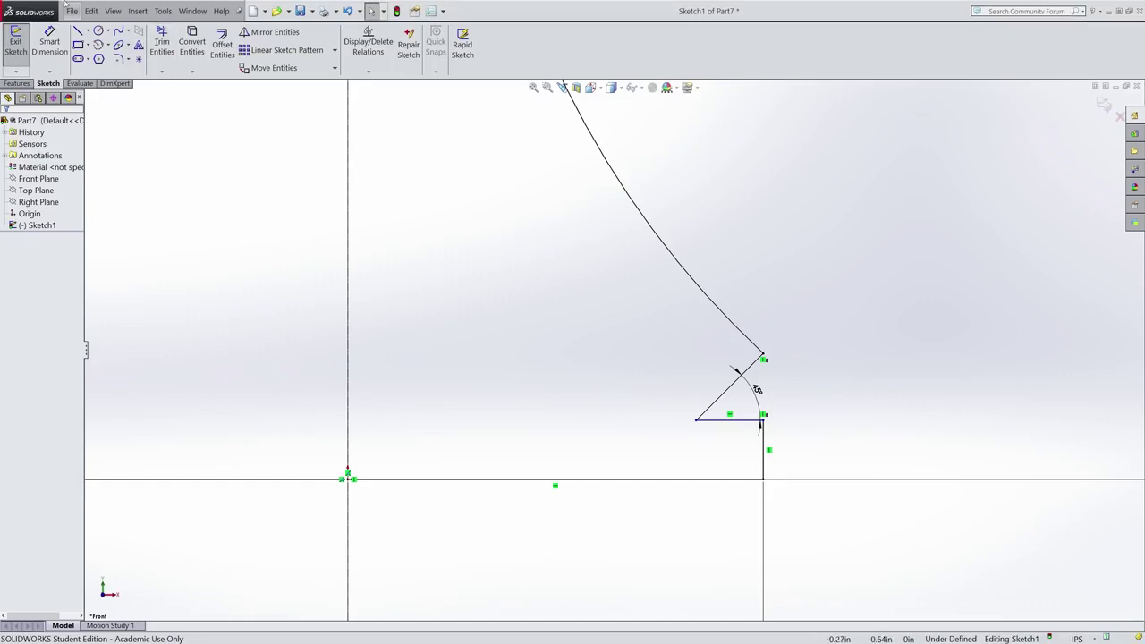
# Dimension the horizontal distance from the origin to the triangle's inner corner as 0.625 in
pyautogui.click(44, 41)
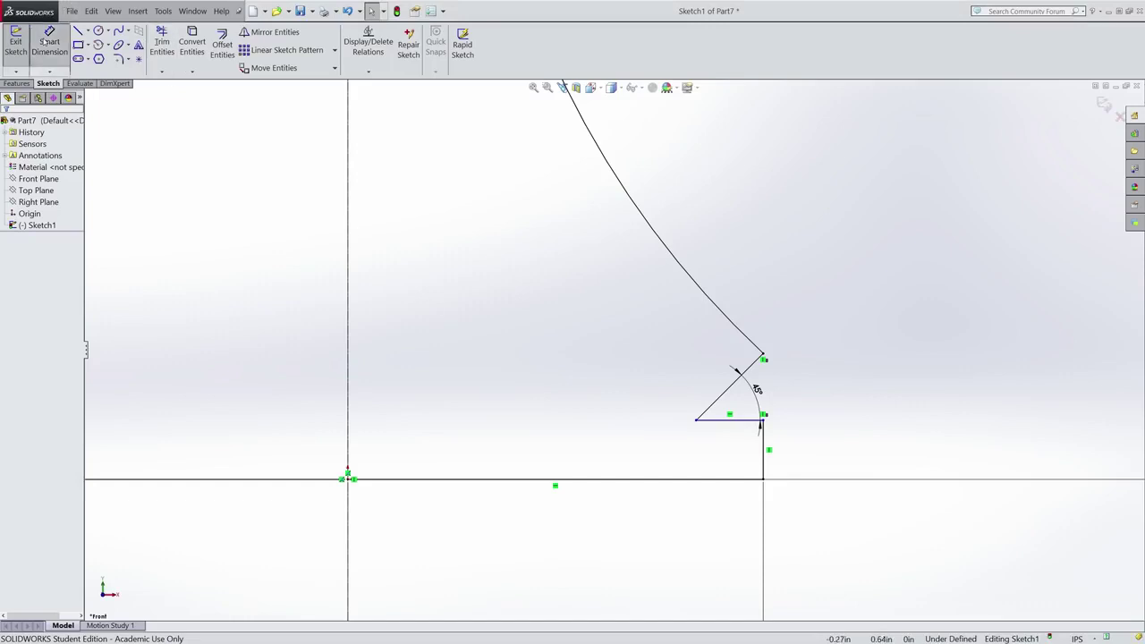
pyautogui.click(348, 480)
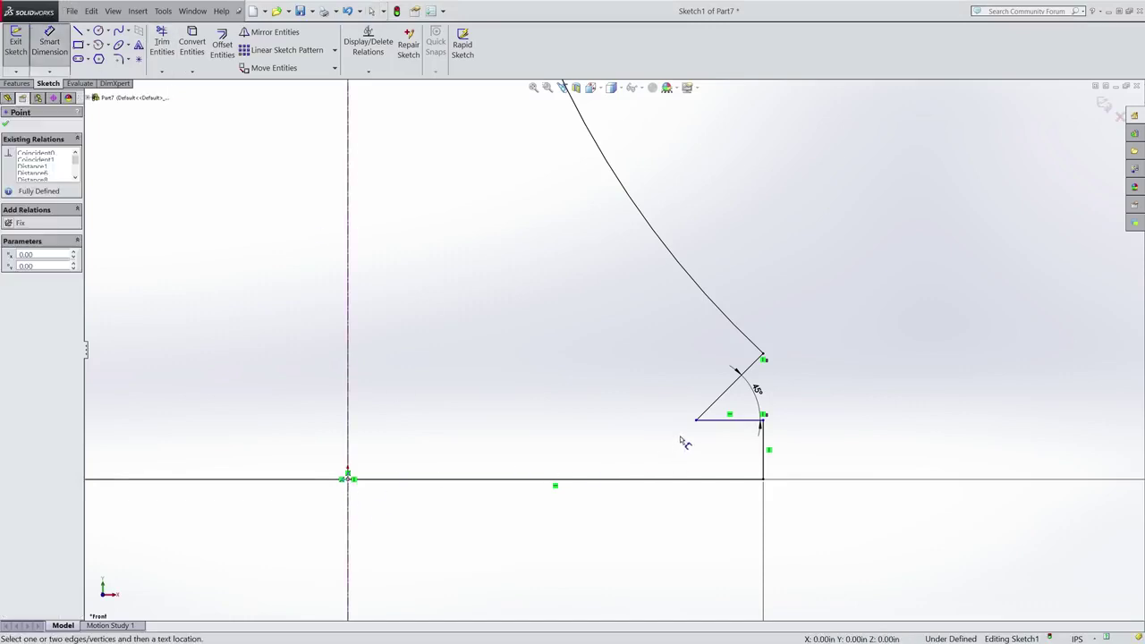
pyautogui.click(697, 421)
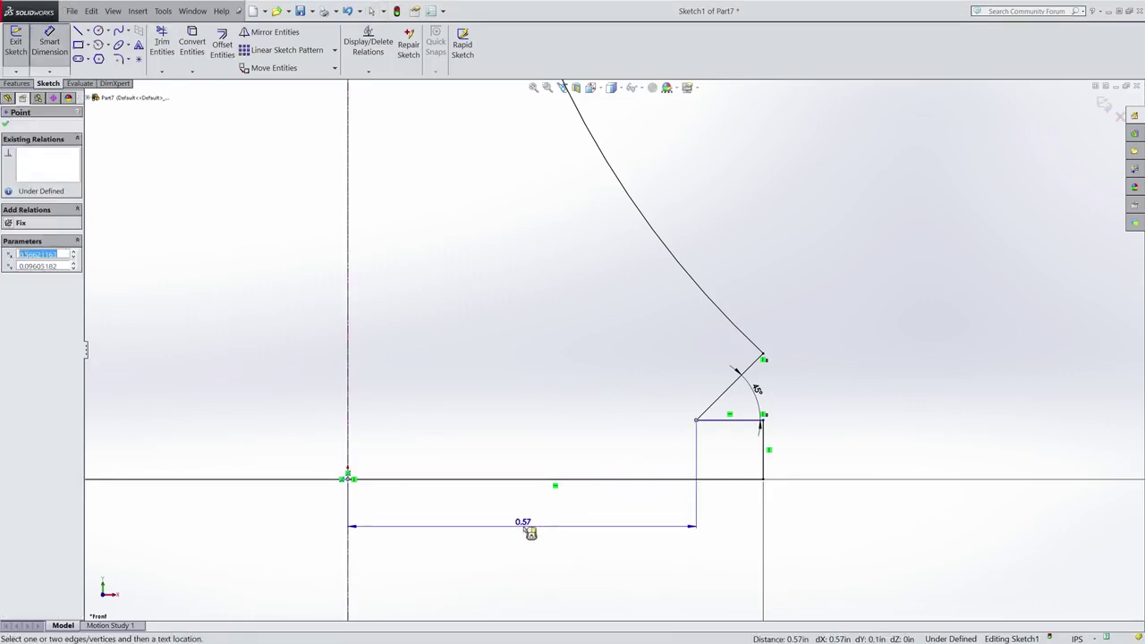
pyautogui.click(546, 532)
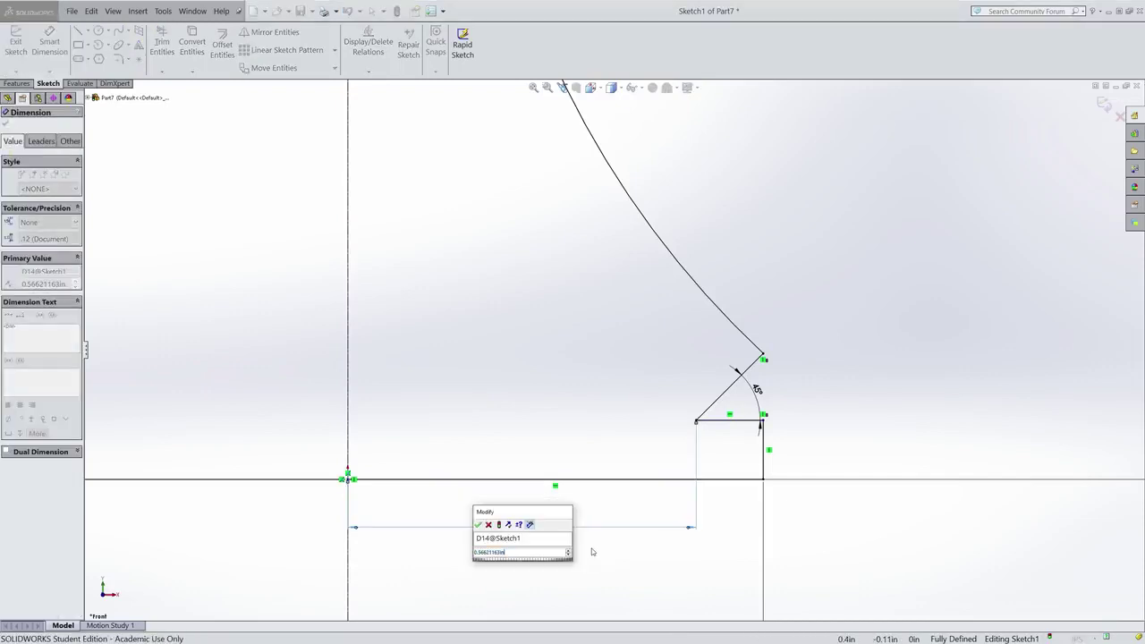
pyautogui.write('0.625')
pyautogui.press('Return')
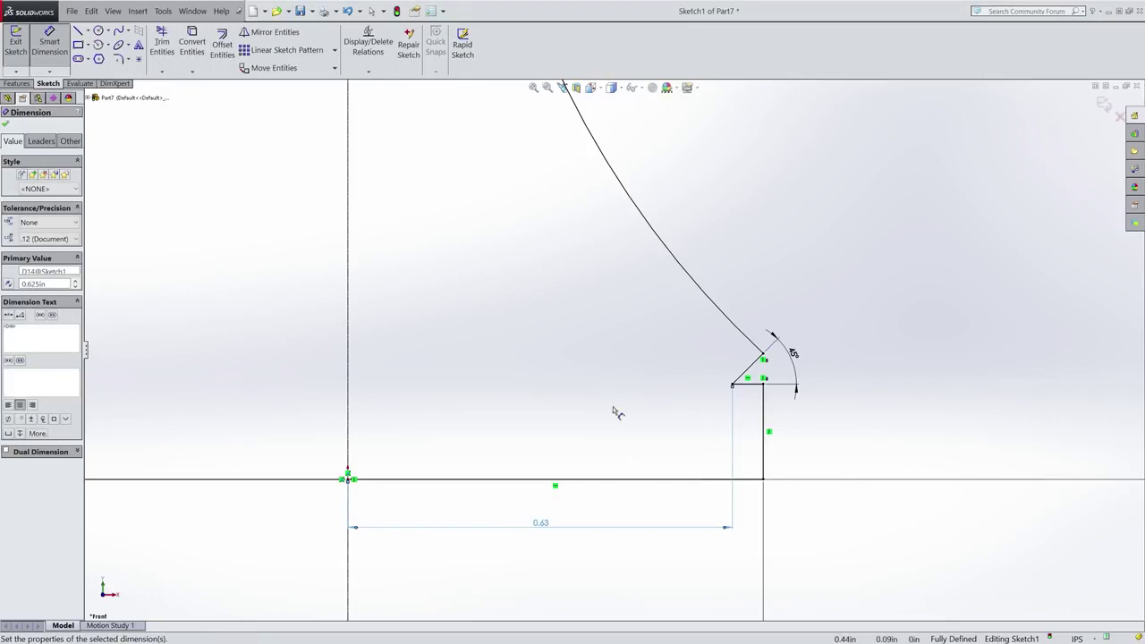
pyautogui.scroll(5, 591, 339)
pyautogui.scroll(-4, 572, 358)
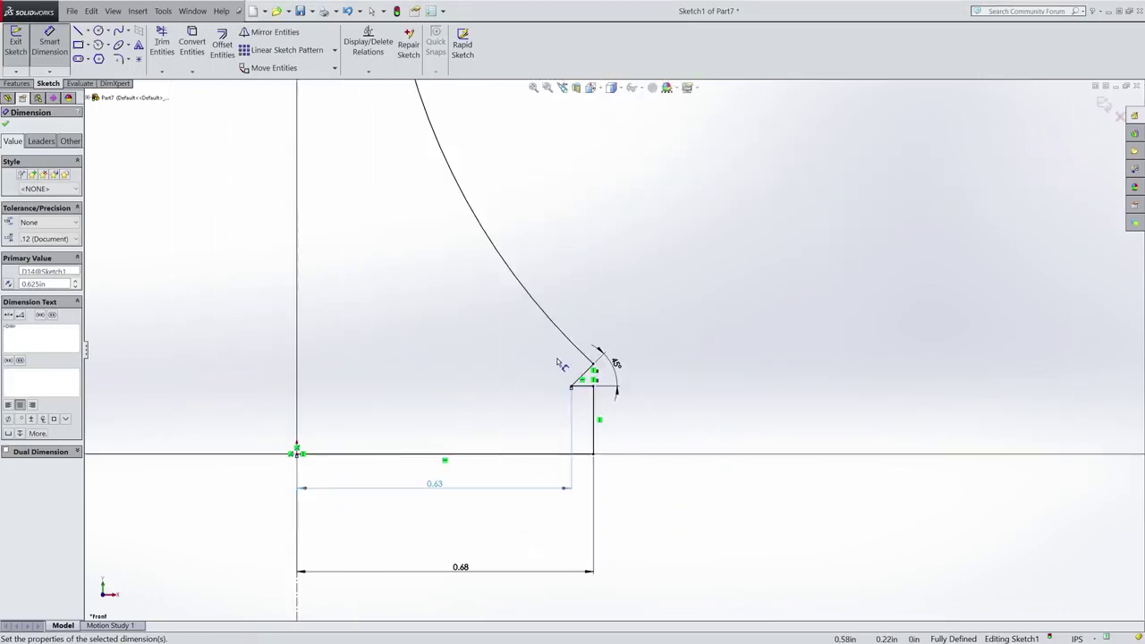
pyautogui.scroll(5, 536, 375)
pyautogui.scroll(-3, 568, 251)
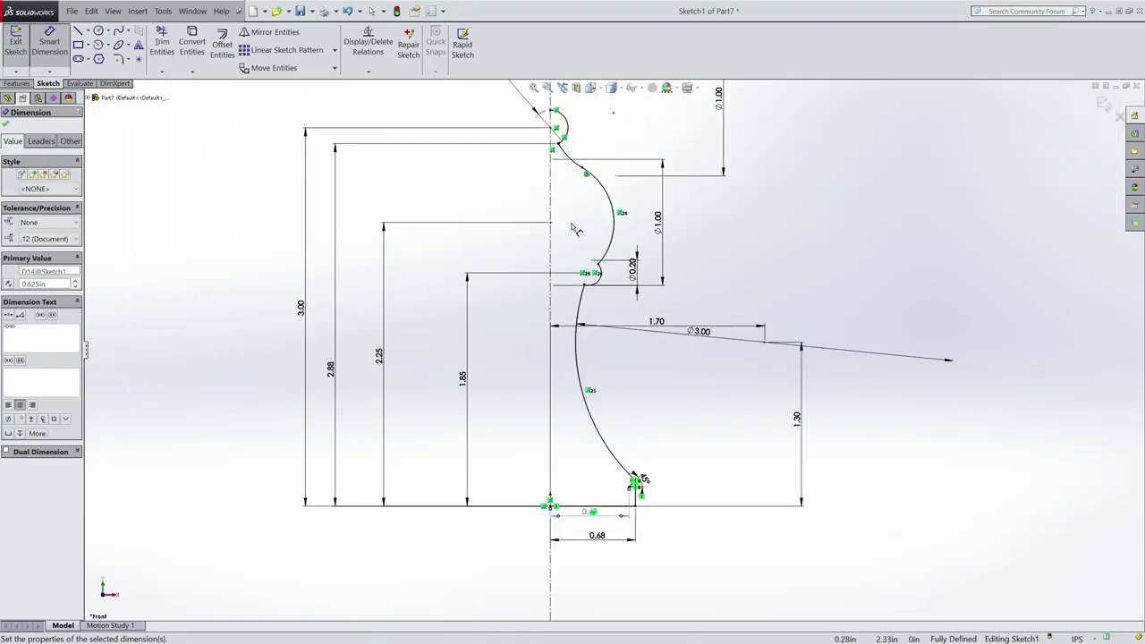
pyautogui.click(7, 123)
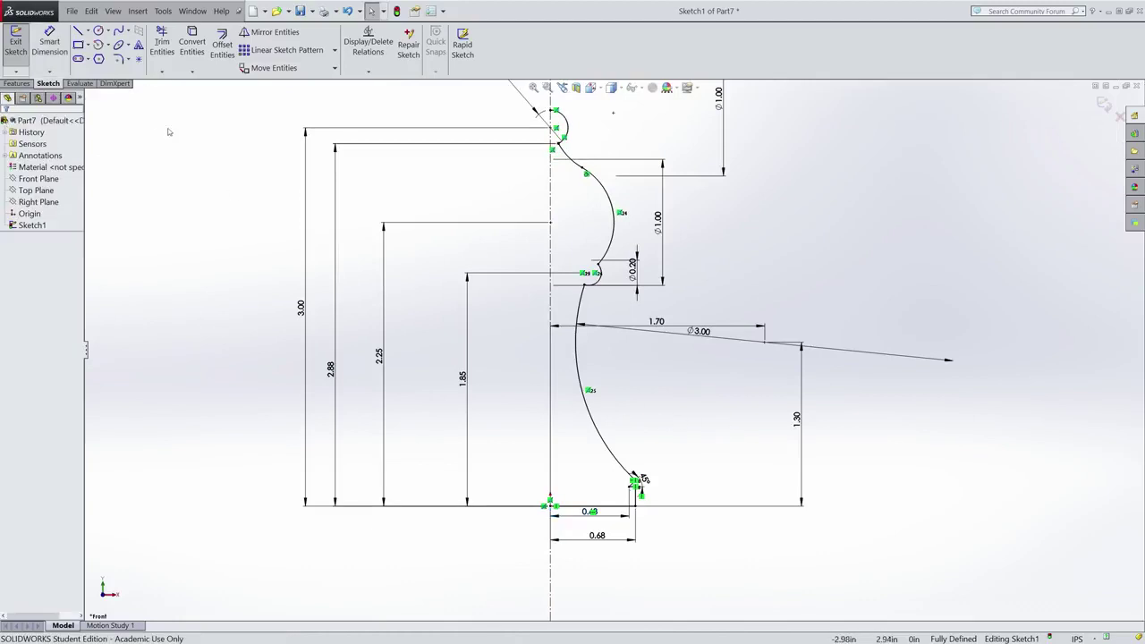
# Draw a vertical line along the centerline to close the bishop profile
pyautogui.click(77, 32)
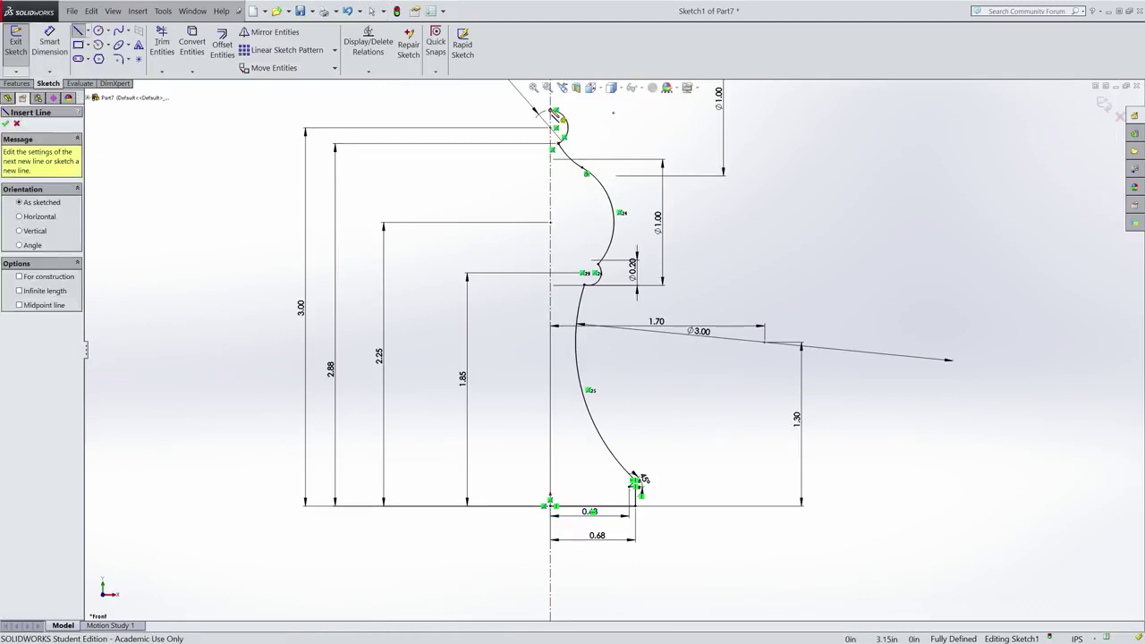
pyautogui.moveTo(552, 111); pyautogui.dragTo(551, 308)
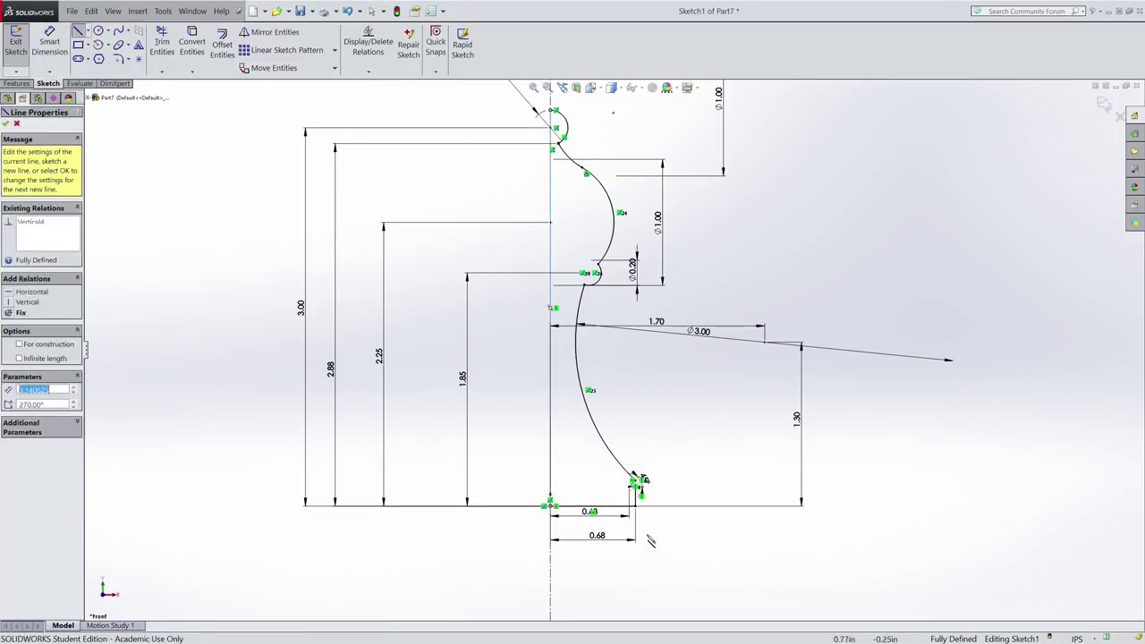
pyautogui.press('Escape')
pyautogui.scroll(5, 617, 483)
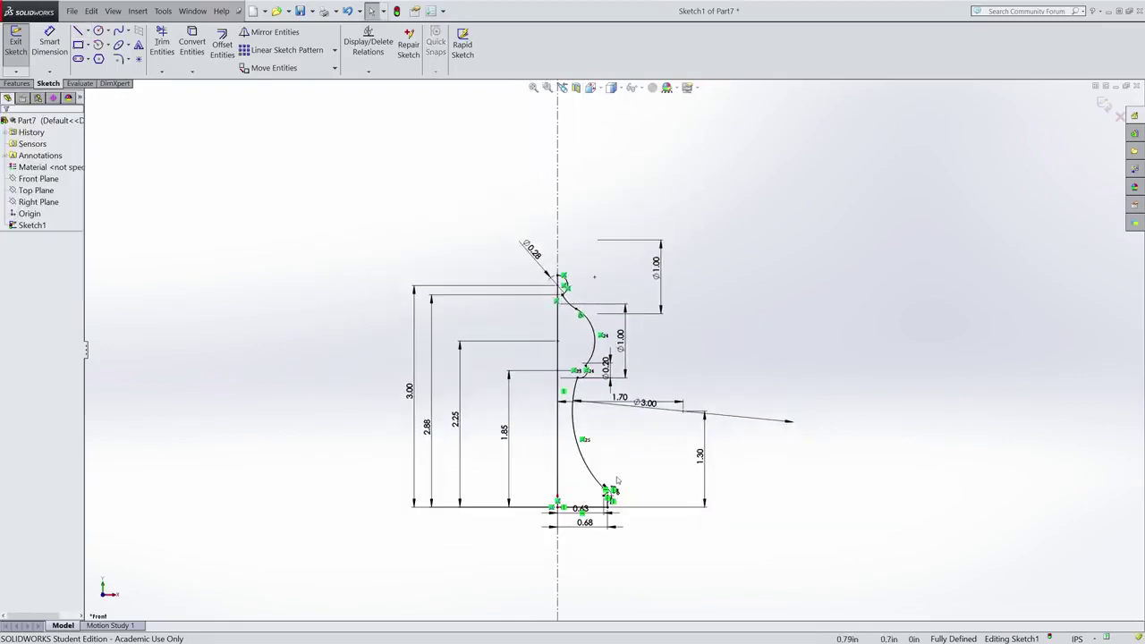
pyautogui.click(17, 84)
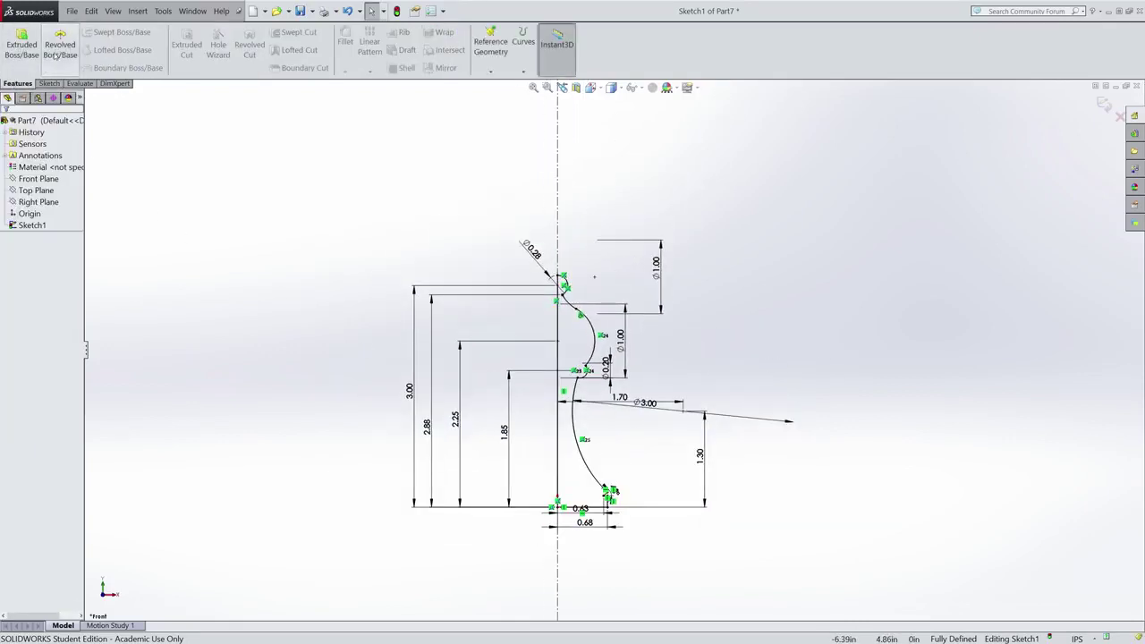
# Revolve the profile 360° Blind around the centerline into a solid bishop
pyautogui.click(60, 49)
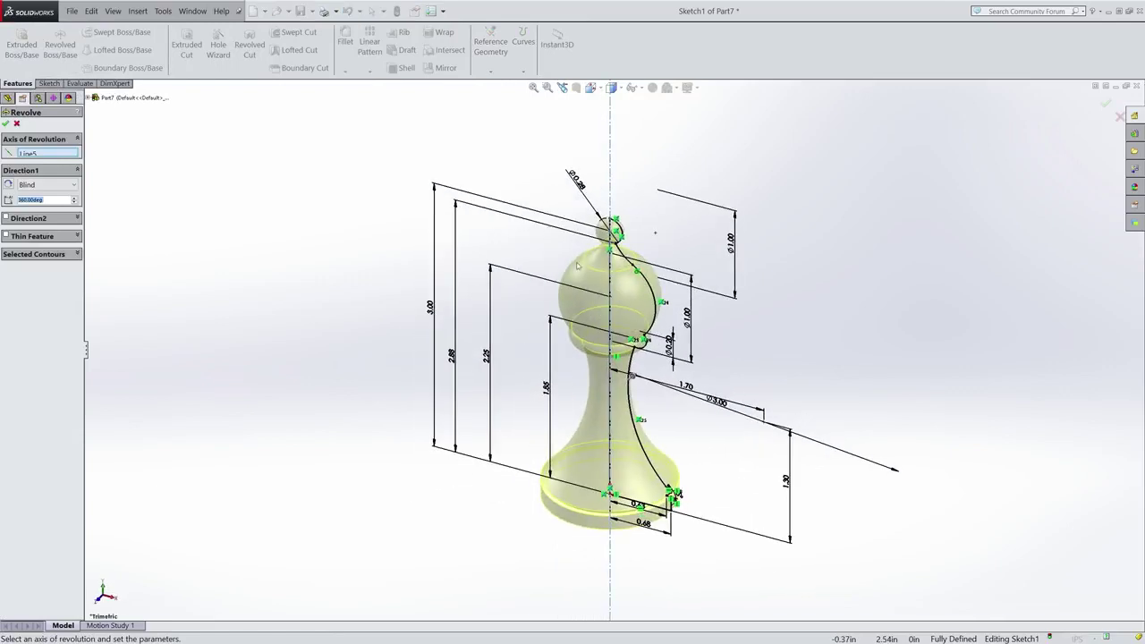
pyautogui.press('Return')
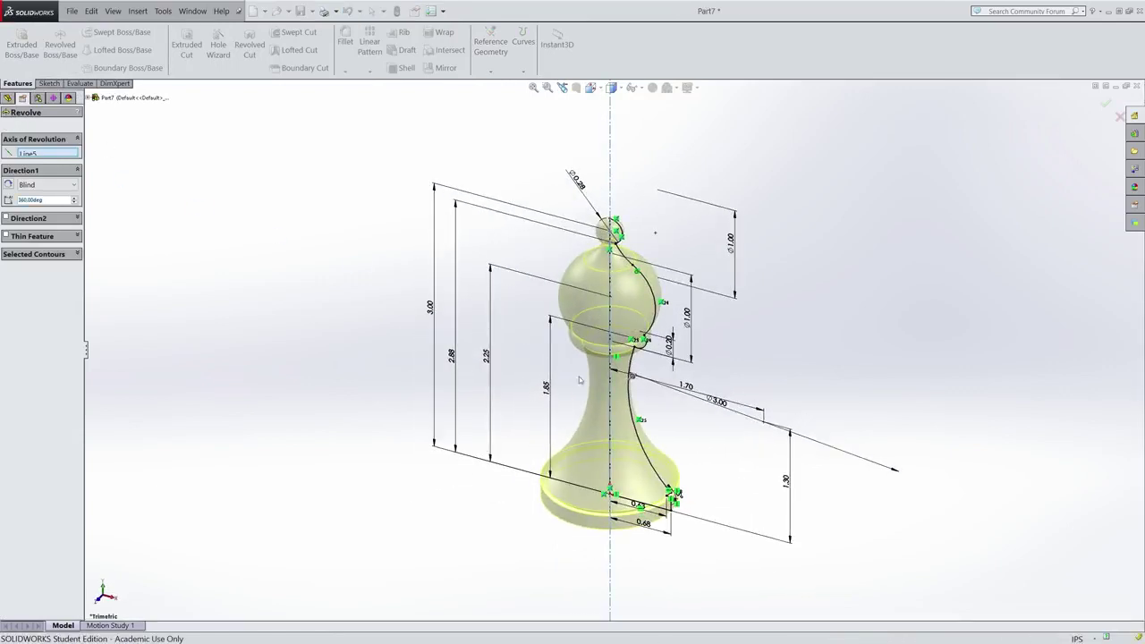
pyautogui.moveTo(618, 306); pyautogui.dragTo(555, 332, button='middle')
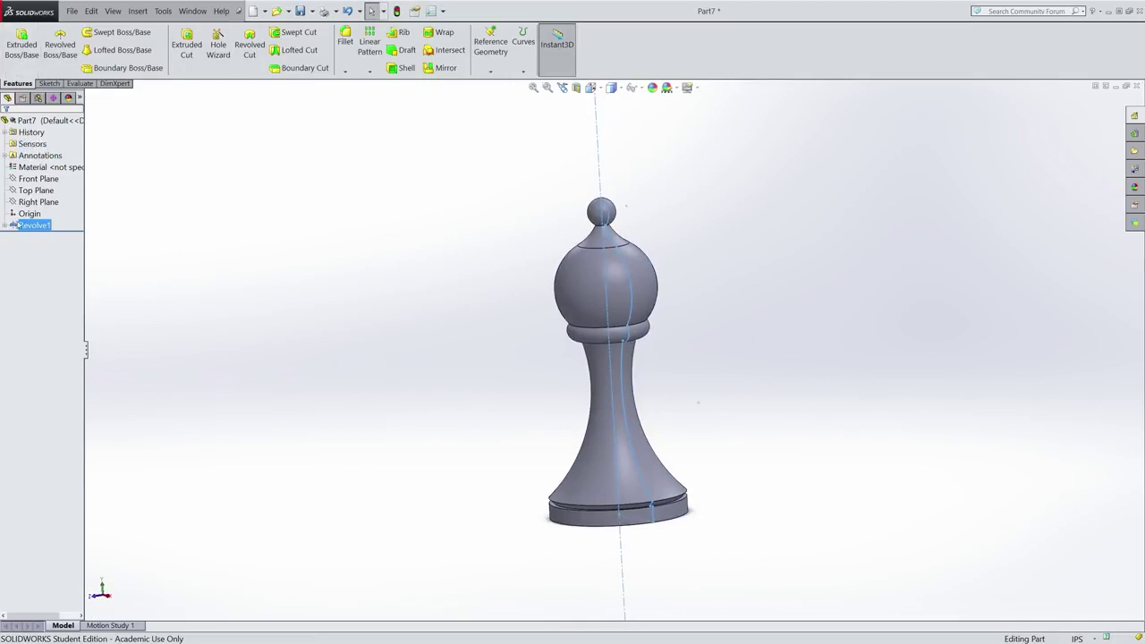
# Reopen Sketch1 under Revolve1, view it isometrically, and exit the sketch to rebuild
pyautogui.click(5, 226)
pyautogui.rightClick(27, 236)
pyautogui.click(33, 212)
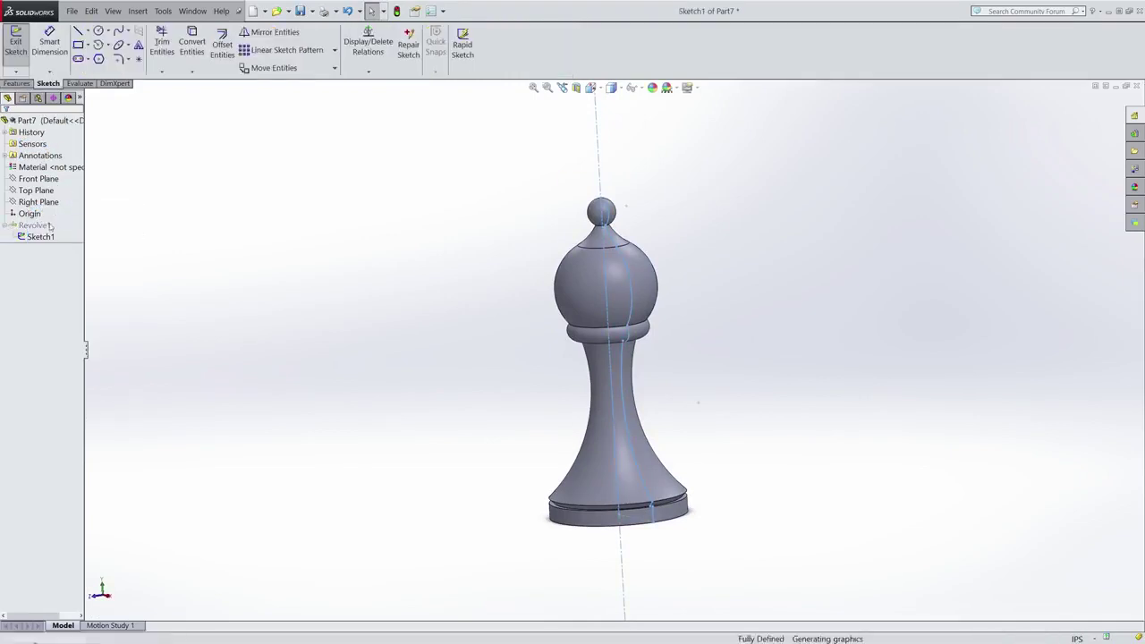
pyautogui.click(611, 86)
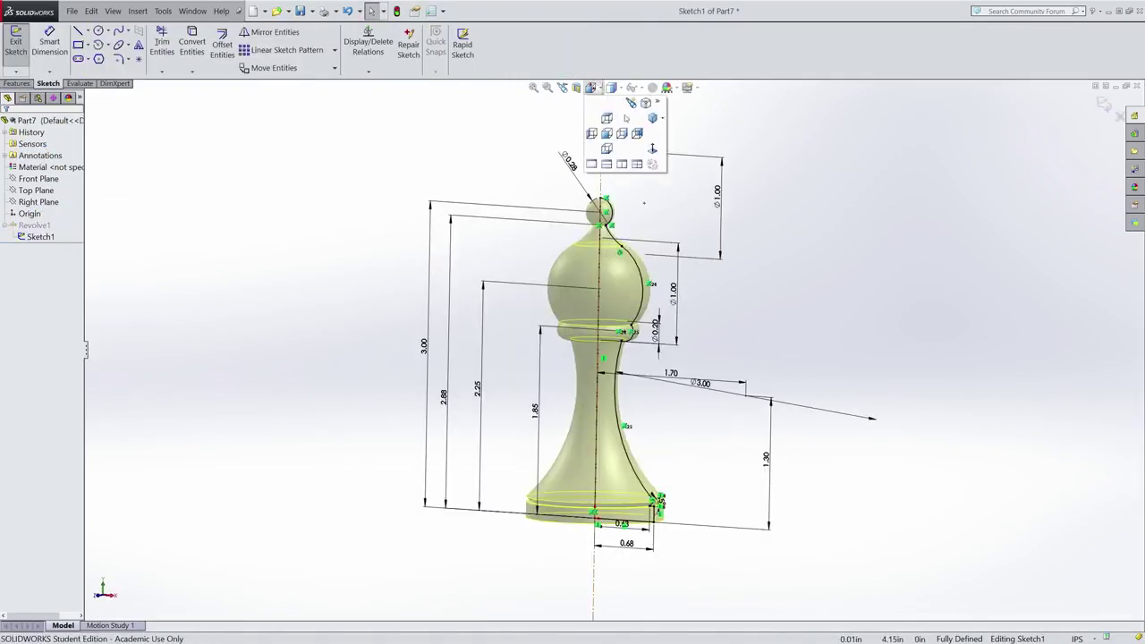
pyautogui.click(656, 120)
pyautogui.click(18, 40)
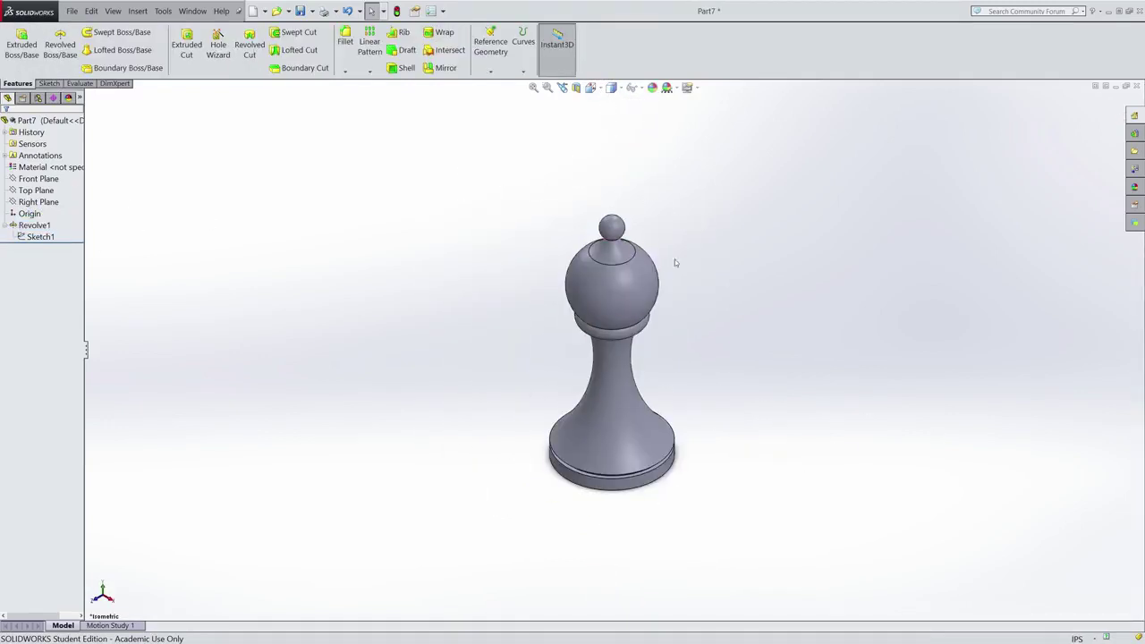
# Edit Revolve1 so its selected contour is Sketch1's enclosed region, previewed from the Front view
pyautogui.rightClick(34, 225)
pyautogui.click(48, 205)
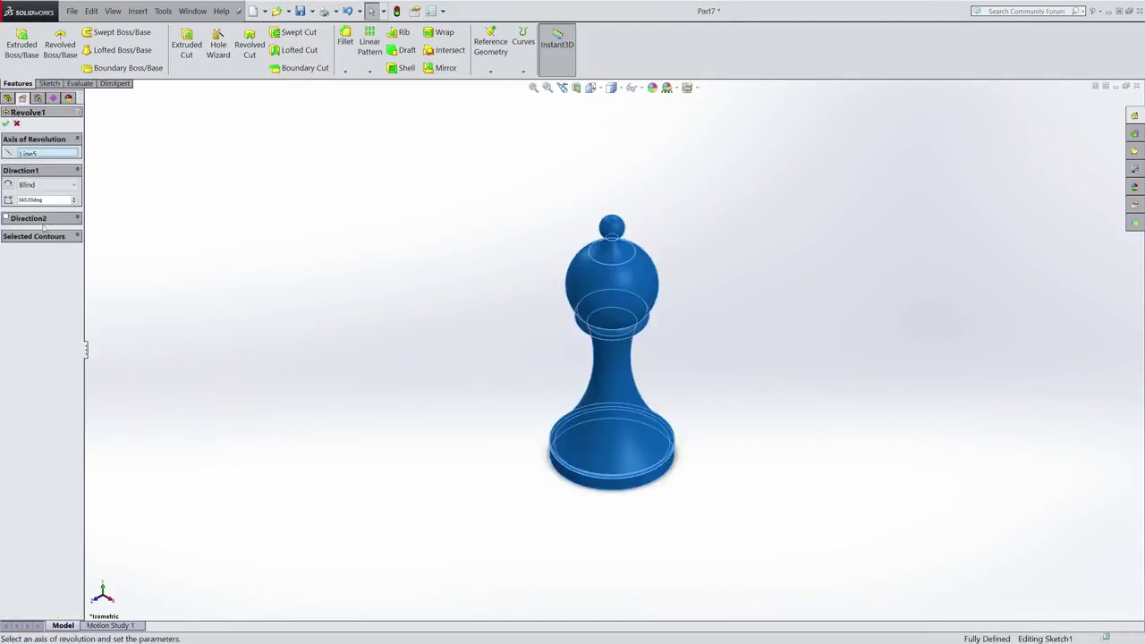
pyautogui.click(68, 237)
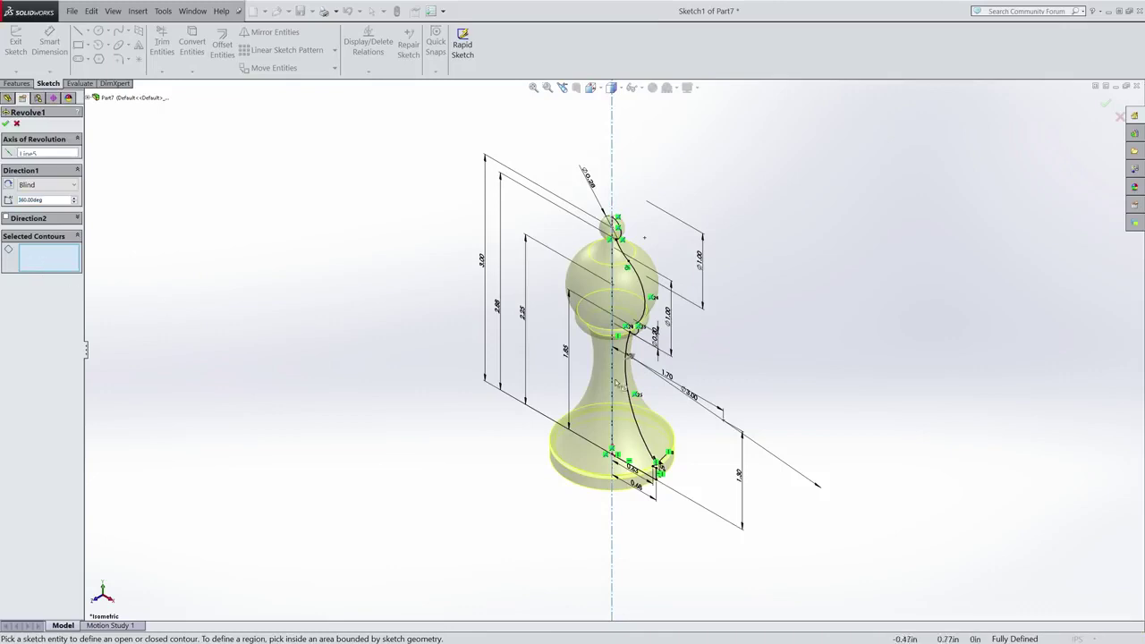
pyautogui.click(630, 295)
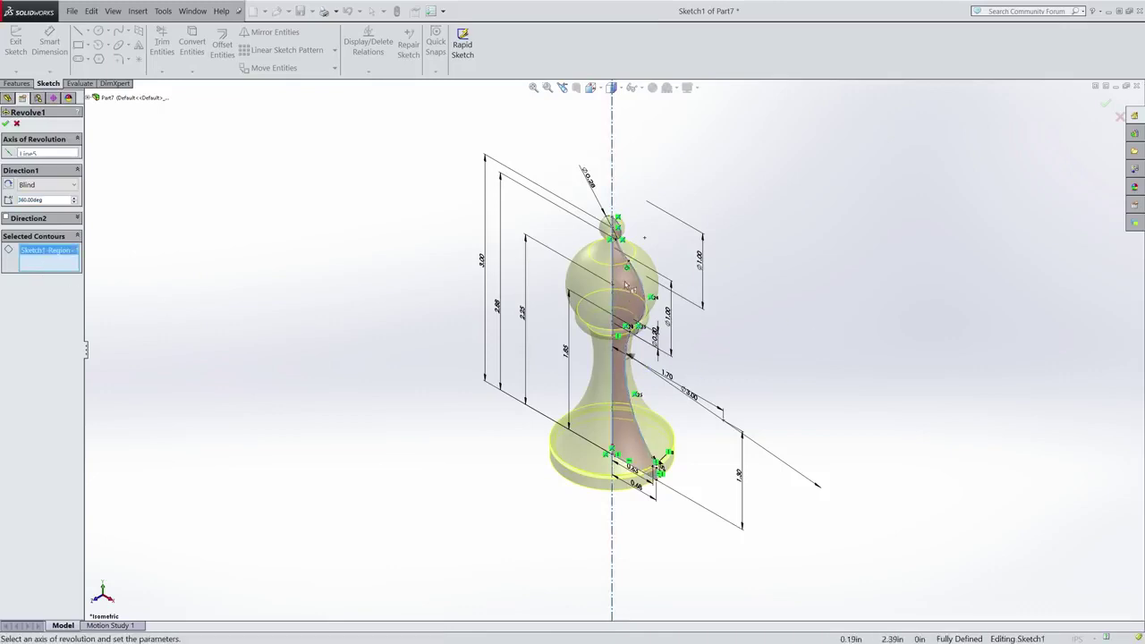
pyautogui.scroll(-5, 671, 356)
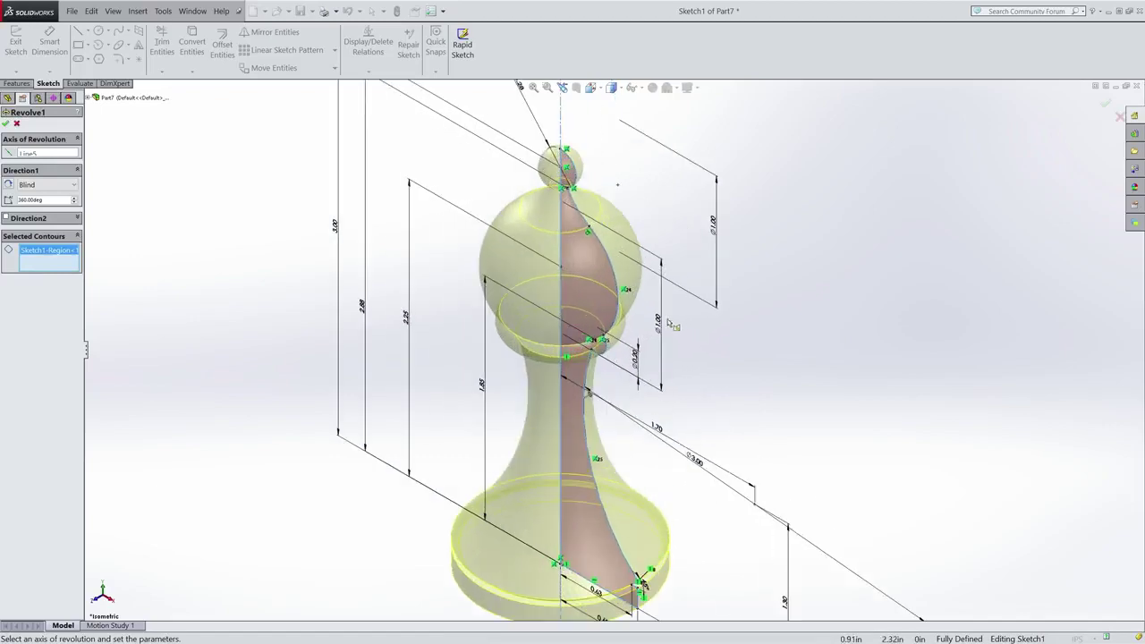
pyautogui.click(590, 88)
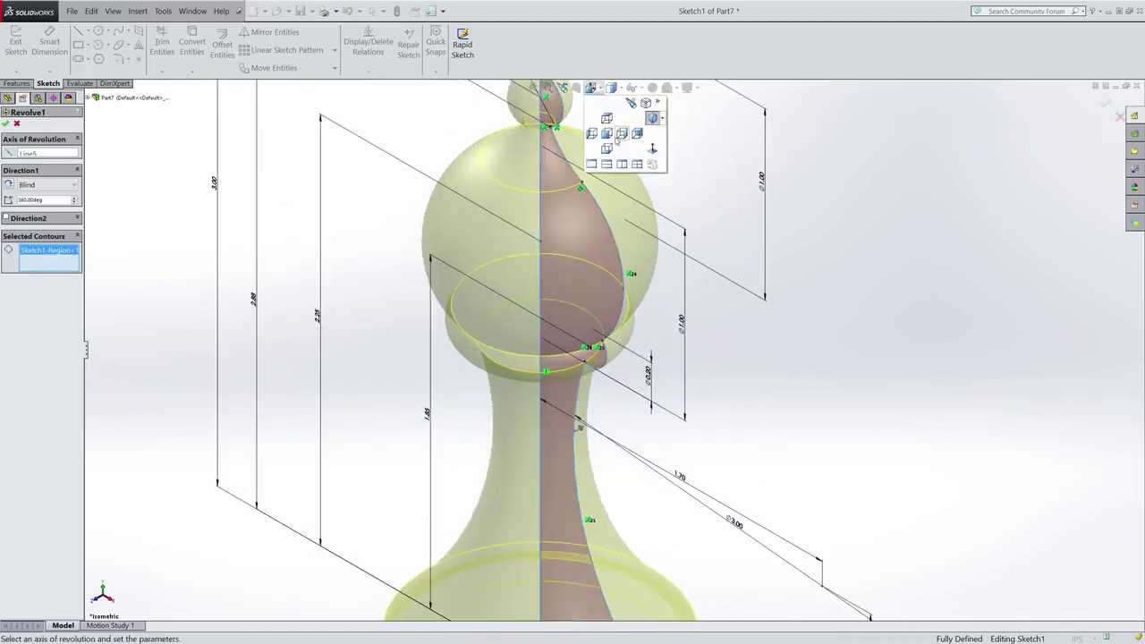
pyautogui.click(607, 133)
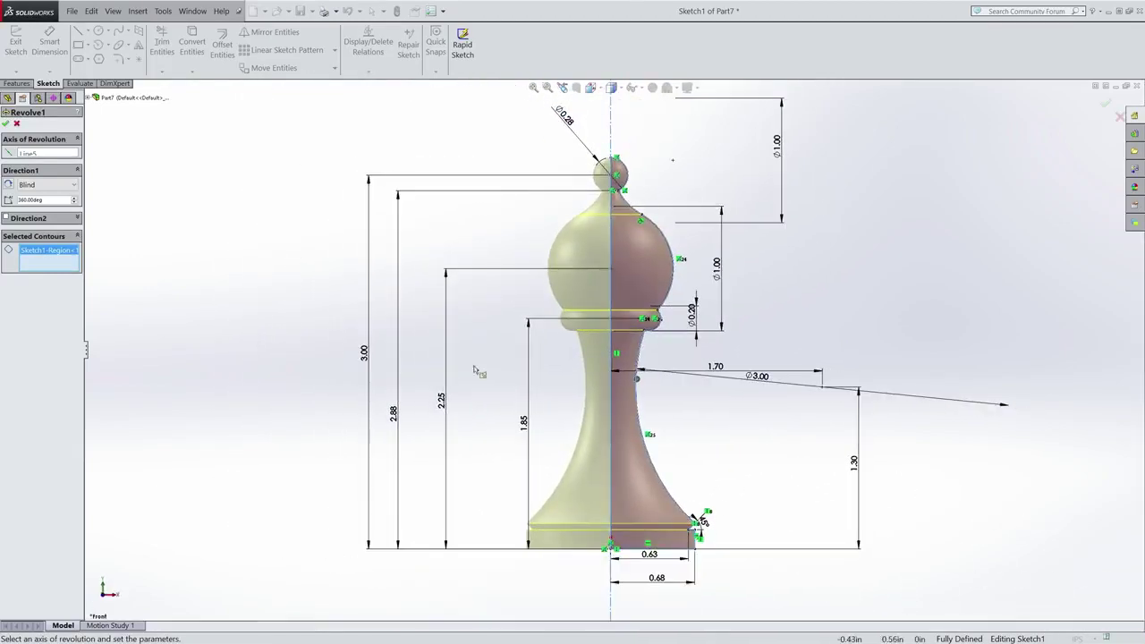
pyautogui.click(6, 124)
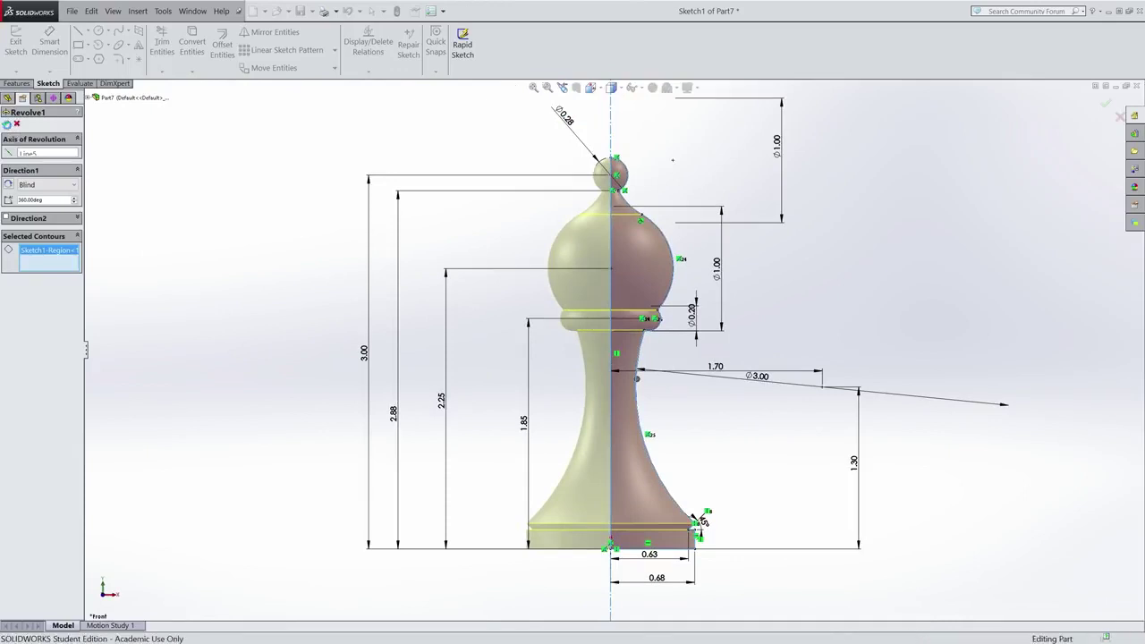
# Orbit the finished bishop to a tilted 3-D view, then return to the Front orientation
pyautogui.scroll(-3, 621, 365)
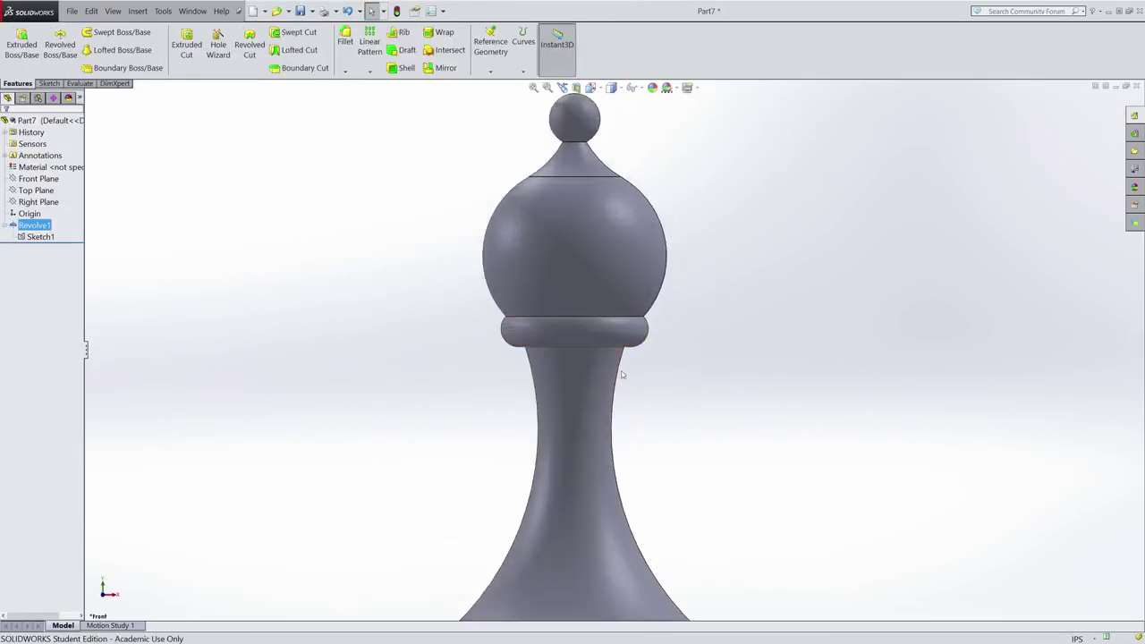
pyautogui.scroll(4, 620, 362)
pyautogui.moveTo(621, 358); pyautogui.dragTo(501, 375, button='middle')
pyautogui.click(609, 88)
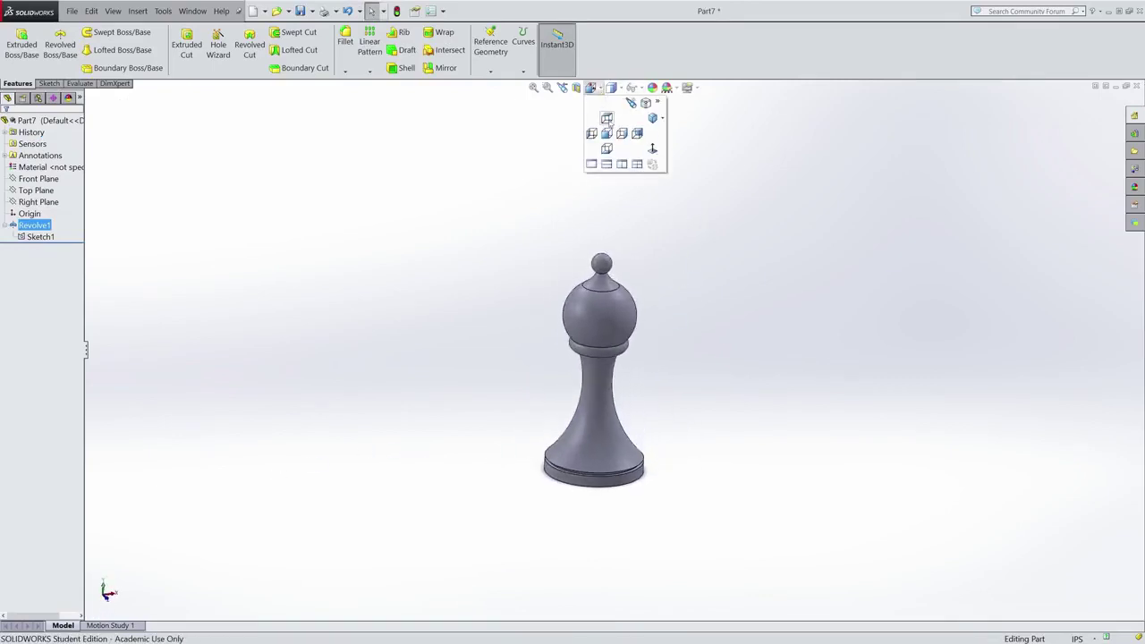
pyautogui.click(613, 137)
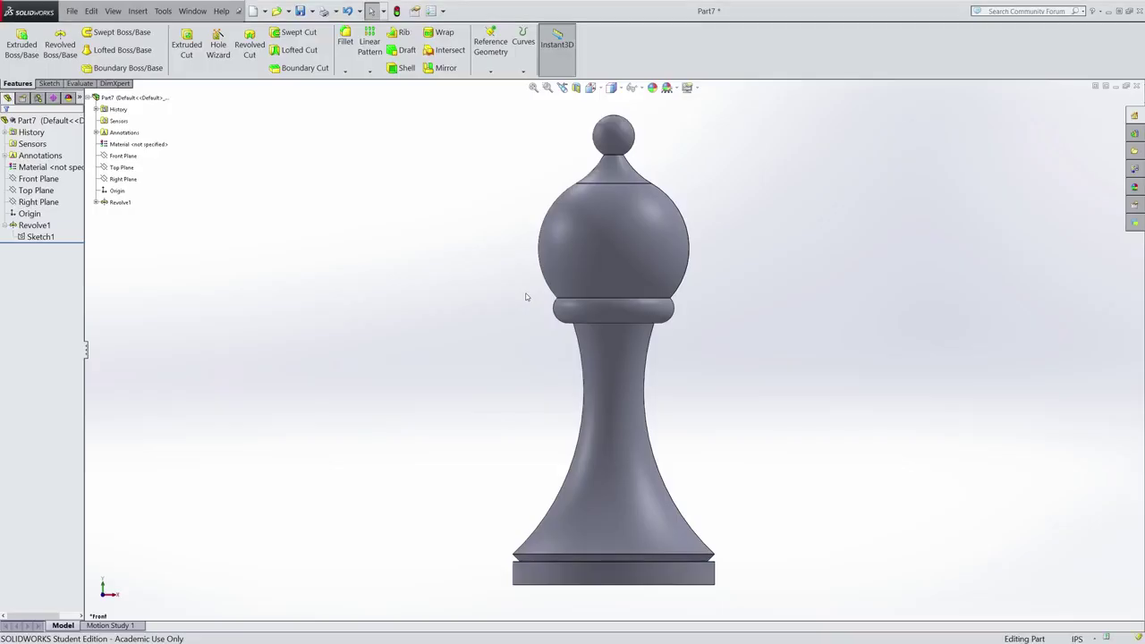
# Start Sketch2 on the bishop's Front Plane and zoom in on the bulb head
pyautogui.click(49, 83)
pyautogui.click(15, 41)
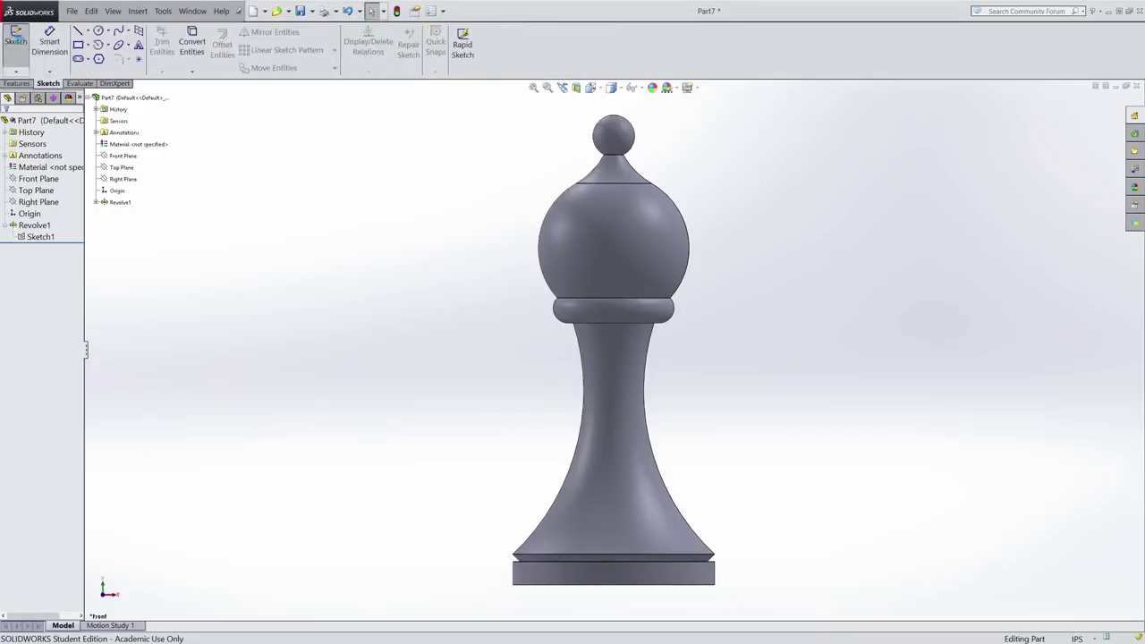
pyautogui.click(117, 158)
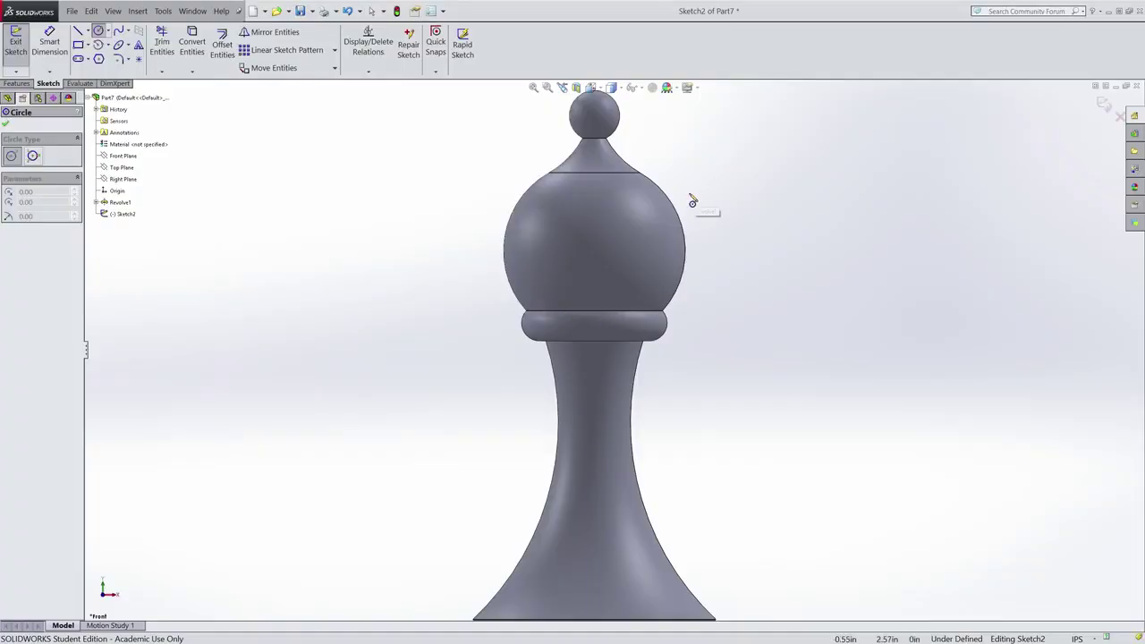
pyautogui.scroll(-4, 594, 188)
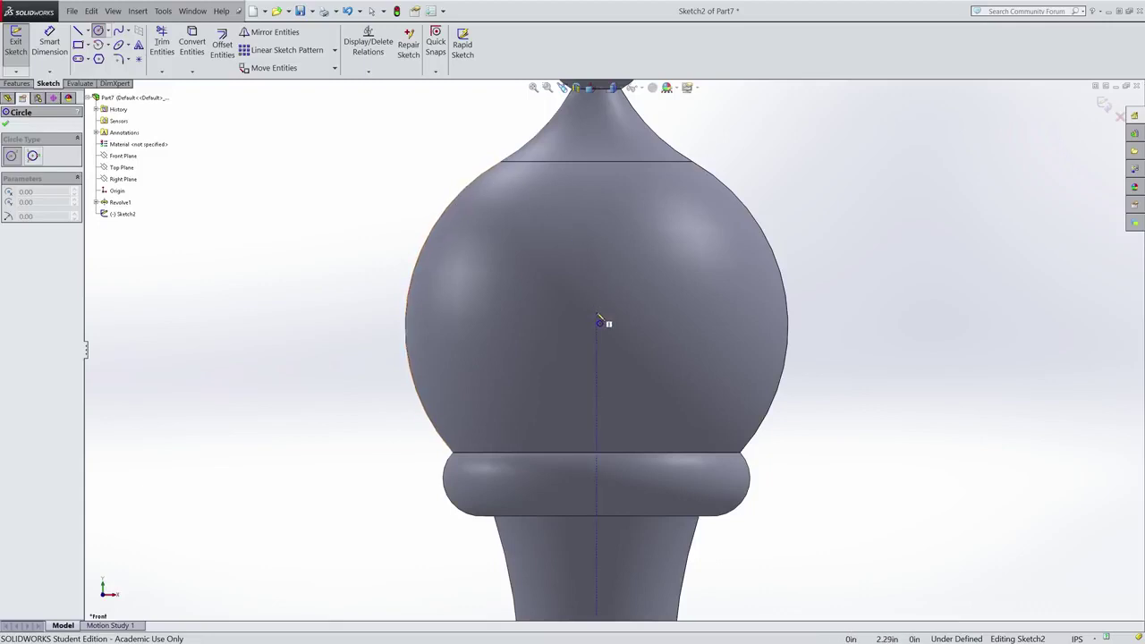
# Draw a small circle on the bulb and make it concentric with the bulb's outline edge
pyautogui.click(597, 313)
pyautogui.click(616, 350)
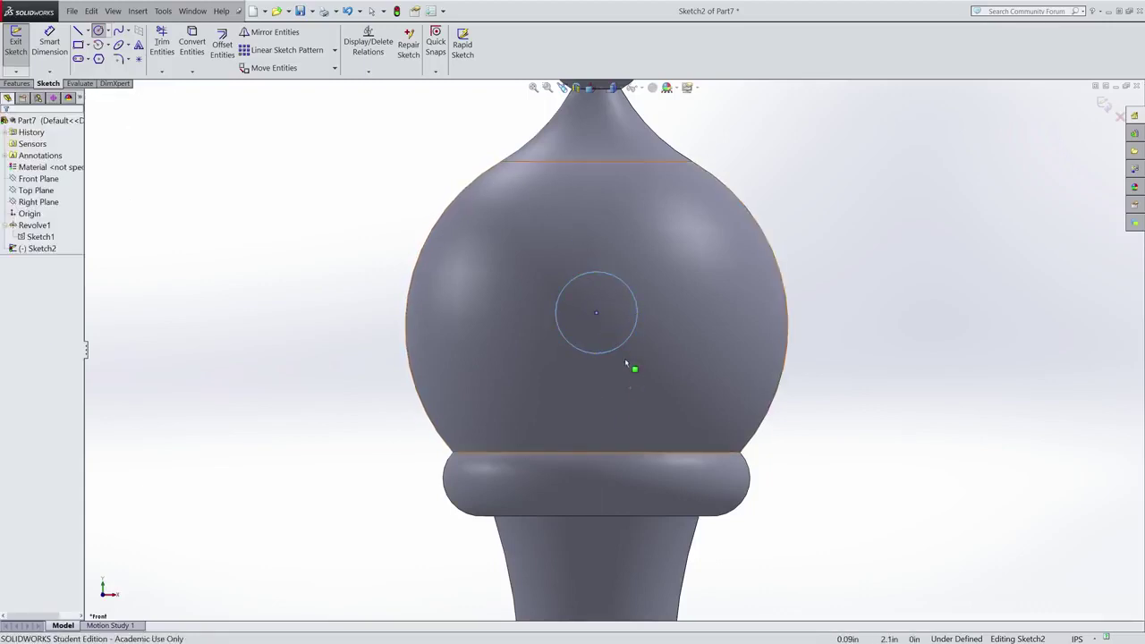
pyautogui.press('Escape')
pyautogui.click(631, 288)
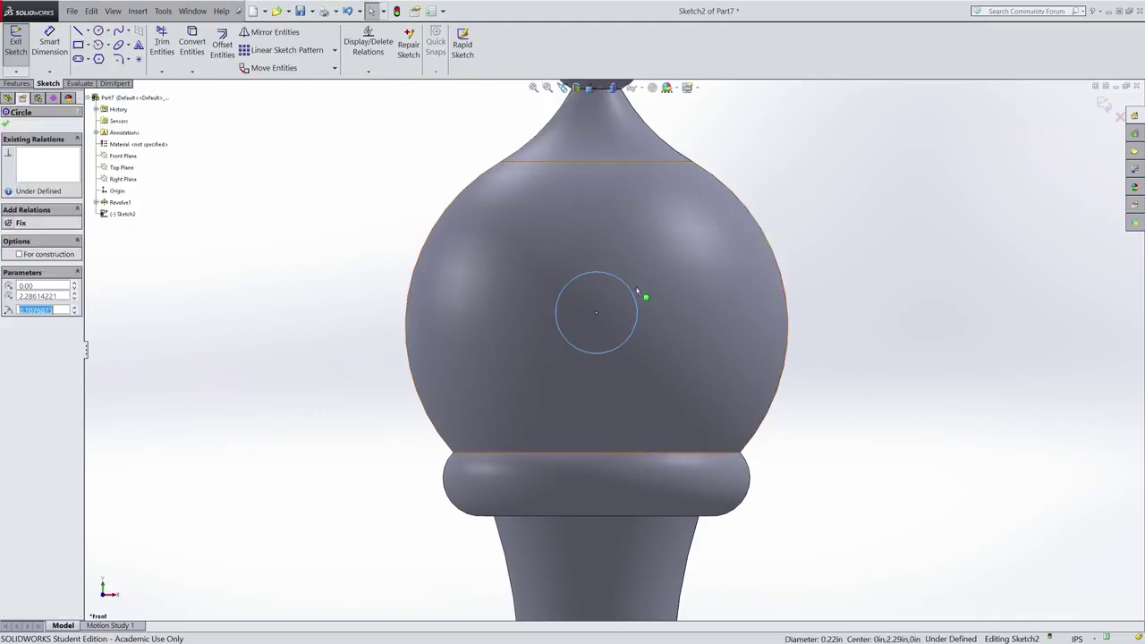
pyautogui.keyDown('ctrl'); pyautogui.click(763, 233); pyautogui.keyUp('ctrl')
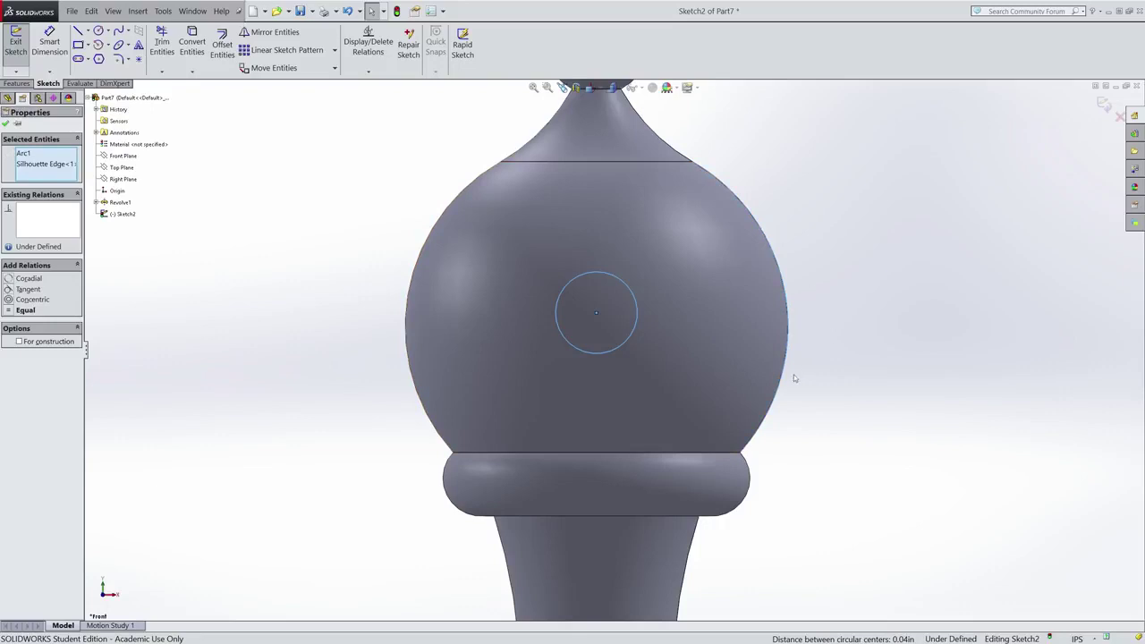
pyautogui.click(9, 300)
pyautogui.click(885, 409)
pyautogui.press('z')
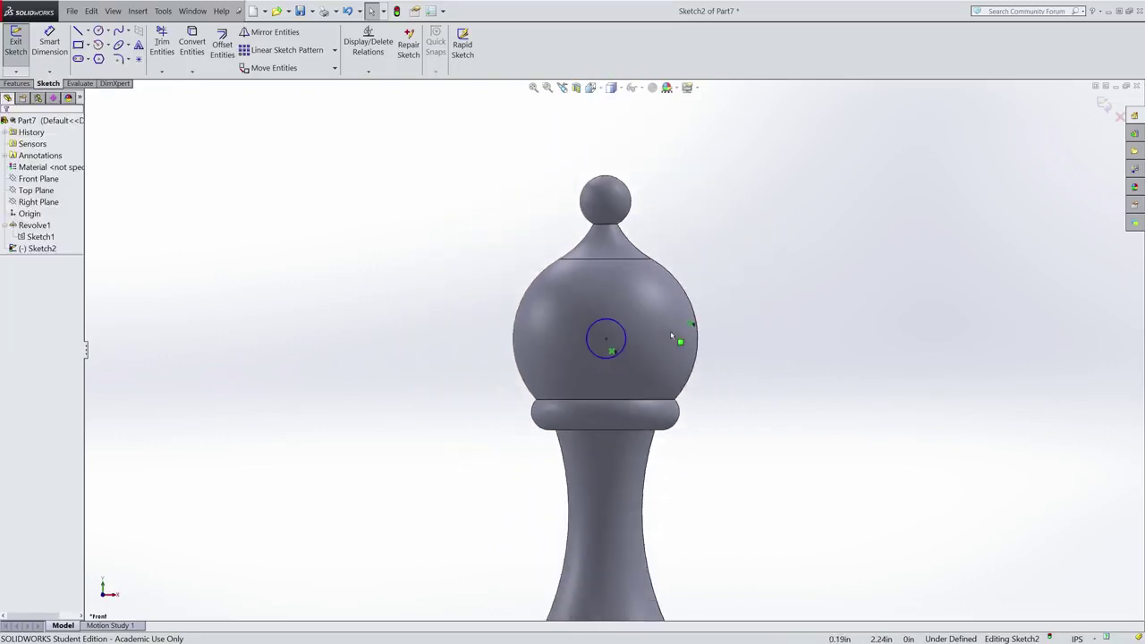
pyautogui.scroll(4, 671, 336)
pyautogui.scroll(-8, 634, 344)
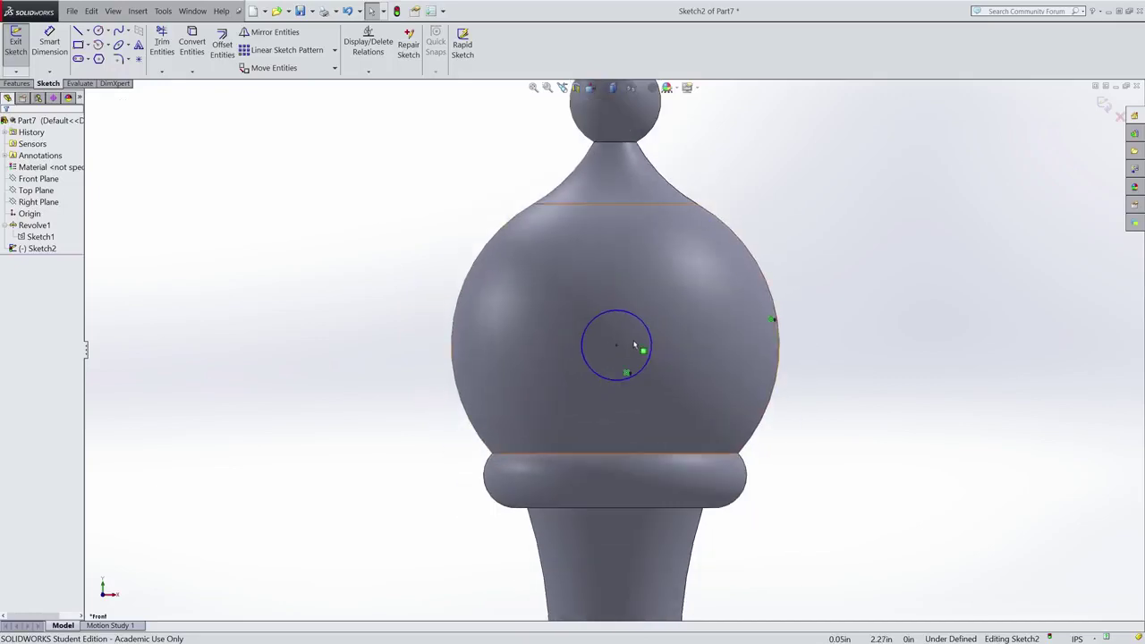
# Add a Vertical relation between the circle's centre and the model origin
pyautogui.click(618, 348)
pyautogui.click(947, 411)
pyautogui.click(582, 344)
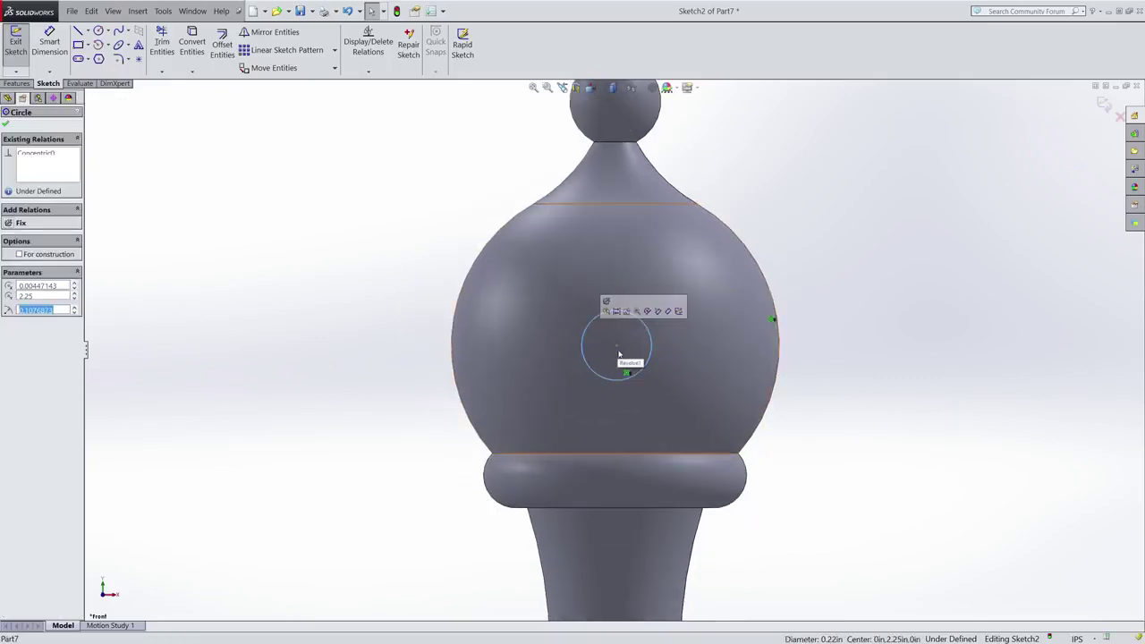
pyautogui.click(945, 454)
pyautogui.scroll(5, 757, 424)
pyautogui.scroll(-1, 672, 445)
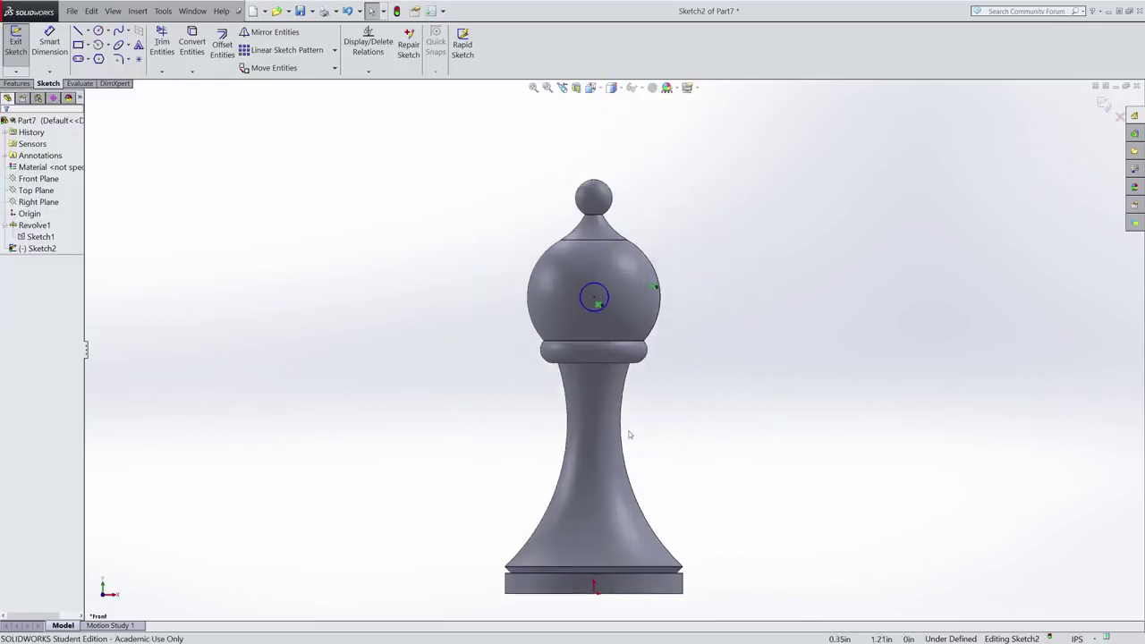
pyautogui.click(594, 298)
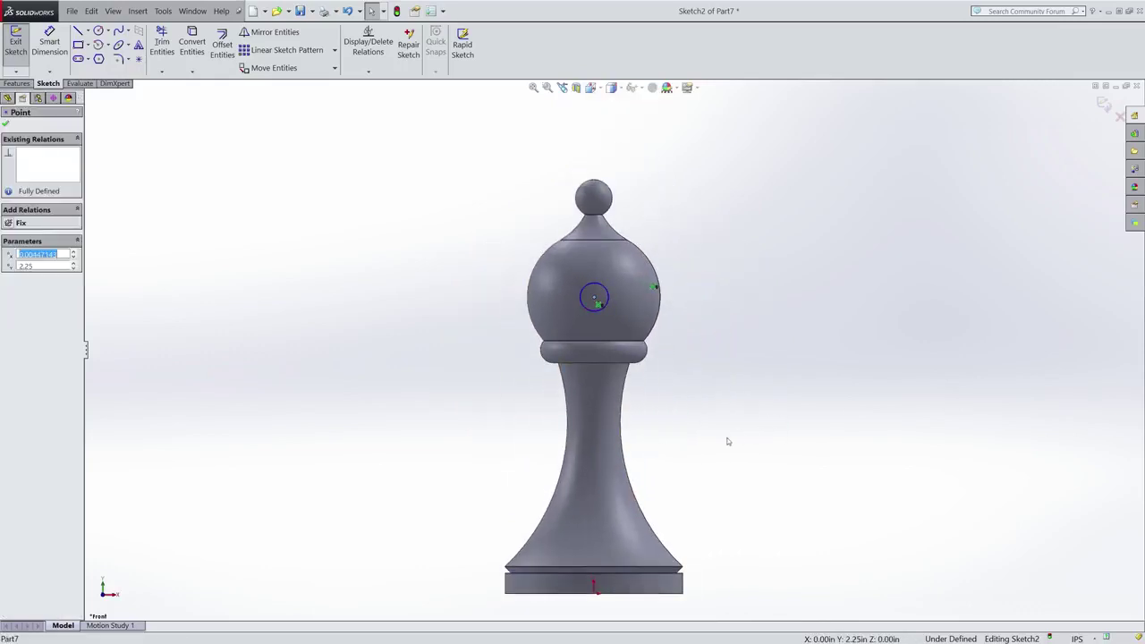
pyautogui.keyDown('ctrl'); pyautogui.click(593, 590); pyautogui.keyUp('ctrl')
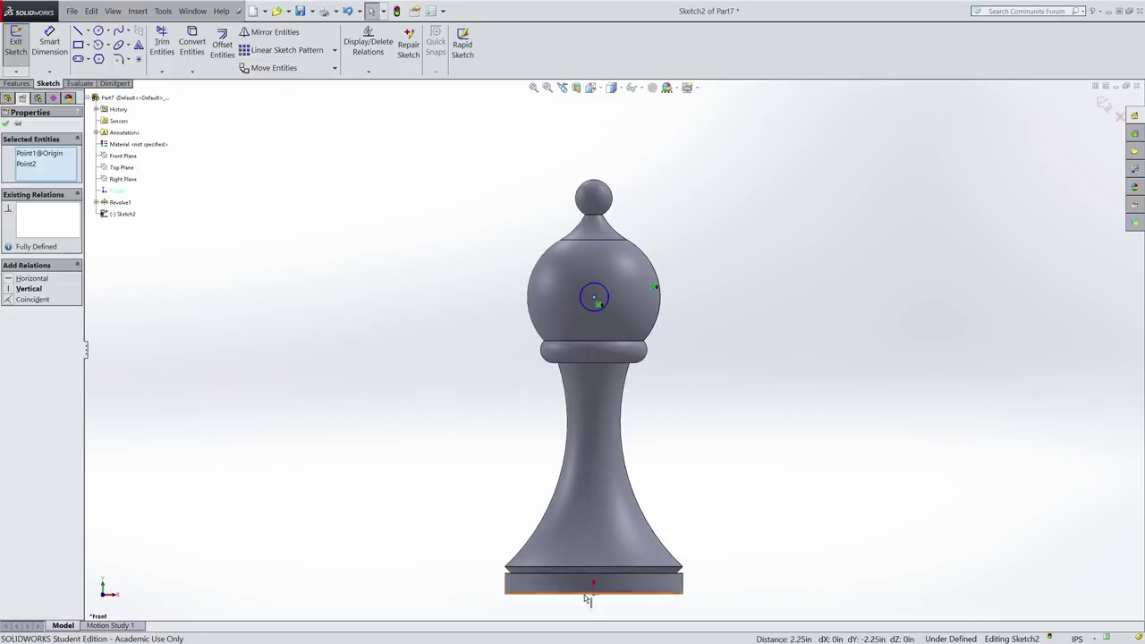
pyautogui.click(14, 289)
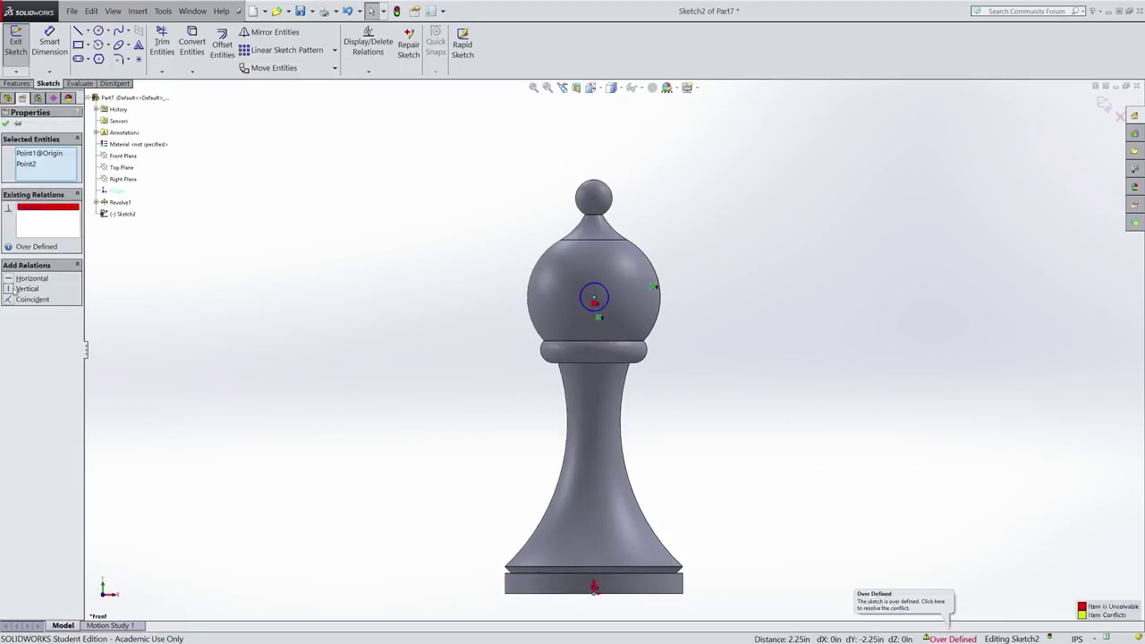
pyautogui.press('Escape')
# Exit the circle sketch, which now reports an over-defined warning
pyautogui.scroll(-1, 605, 344)
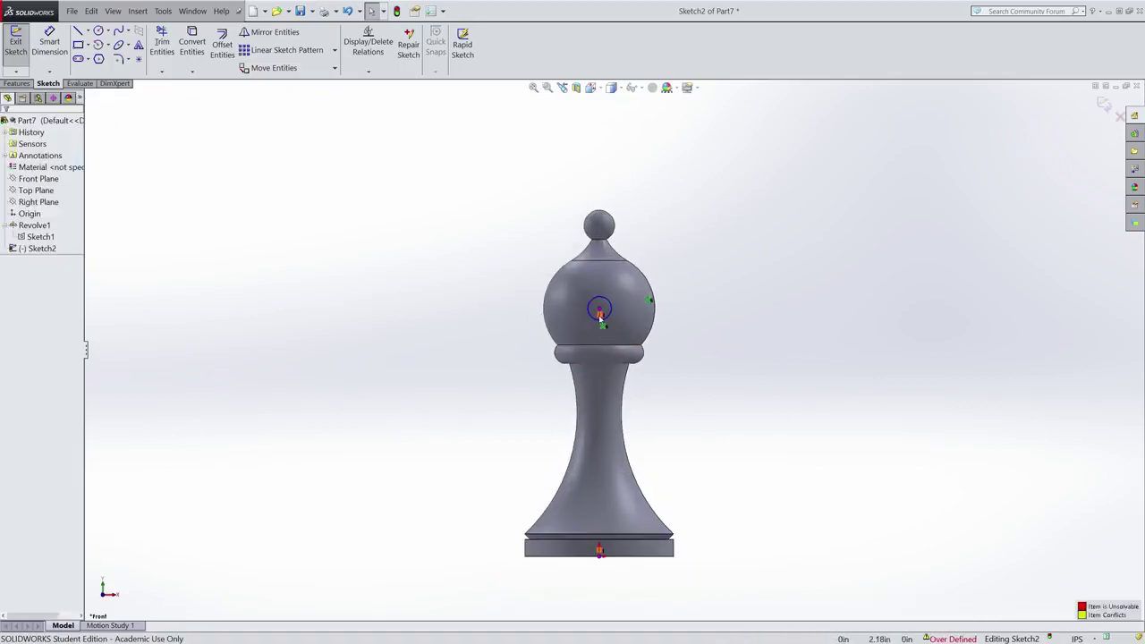
pyautogui.scroll(3, 601, 315)
pyautogui.scroll(-5, 600, 319)
pyautogui.scroll(4, 614, 366)
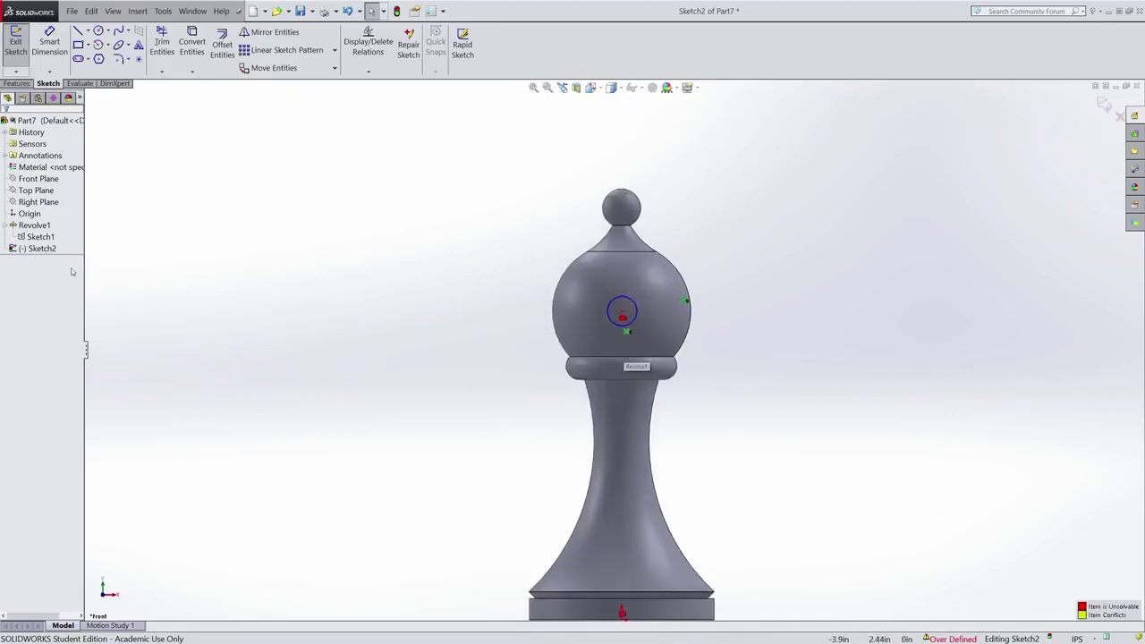
pyautogui.click(16, 41)
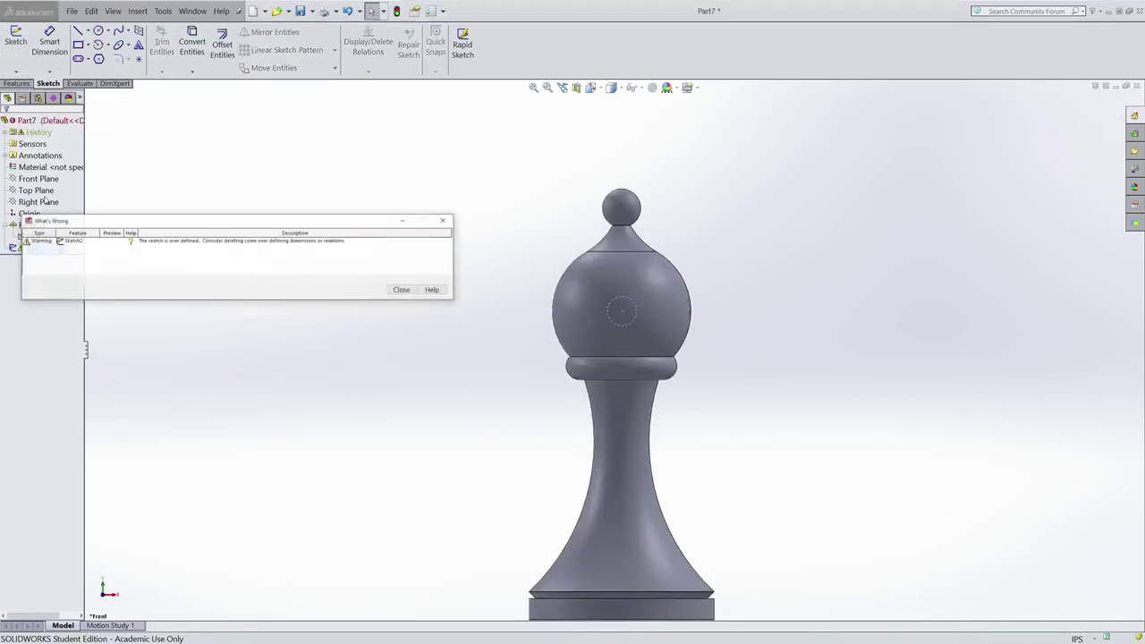
# Dismiss the over-defined warning and edit Sketch1 under Revolve1
pyautogui.click(402, 290)
pyautogui.rightClick(36, 236)
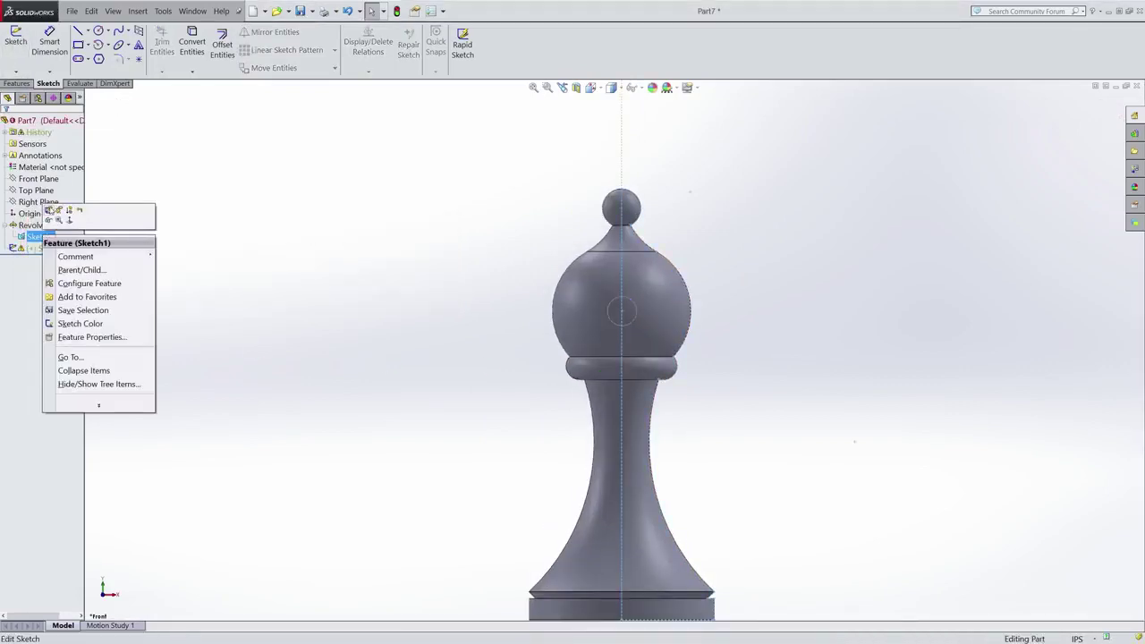
pyautogui.click(49, 209)
# Zoom around Sketch1 to review its dimensions, including the 2.25 bulb-centre height
pyautogui.scroll(-3, 580, 351)
pyautogui.scroll(2, 579, 350)
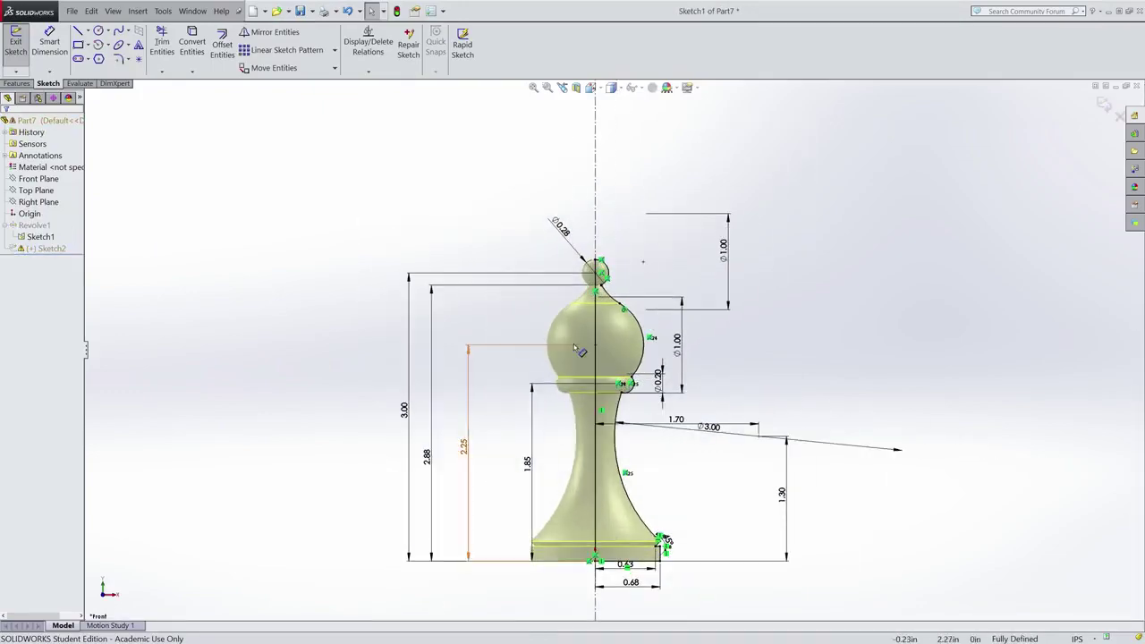
pyautogui.scroll(-5, 579, 351)
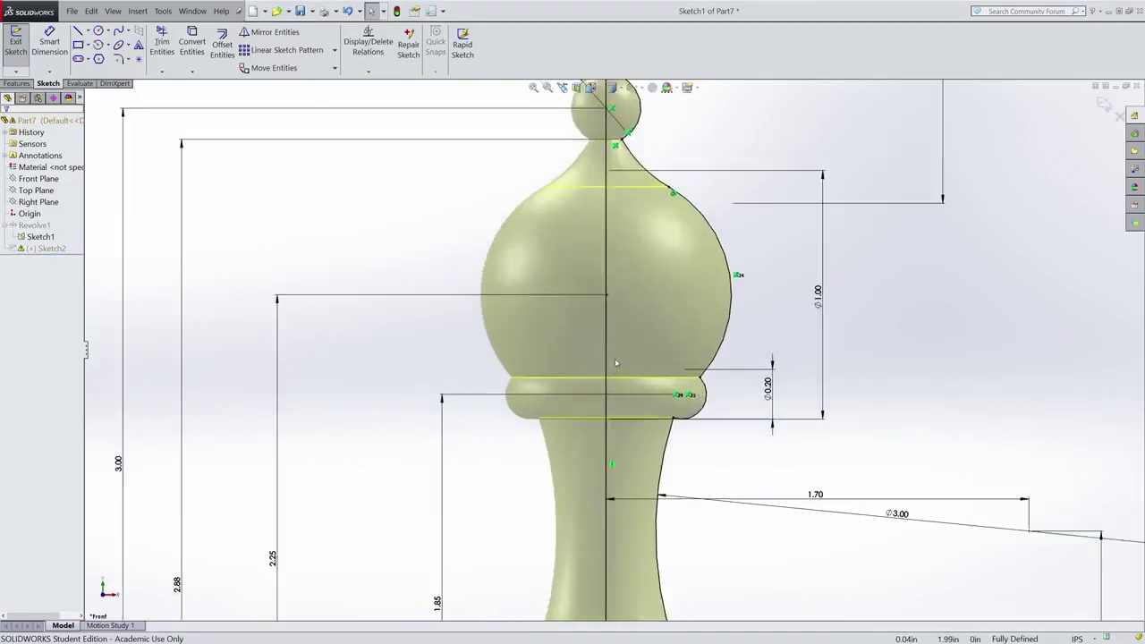
pyautogui.scroll(-3, 615, 362)
pyautogui.scroll(5, 616, 362)
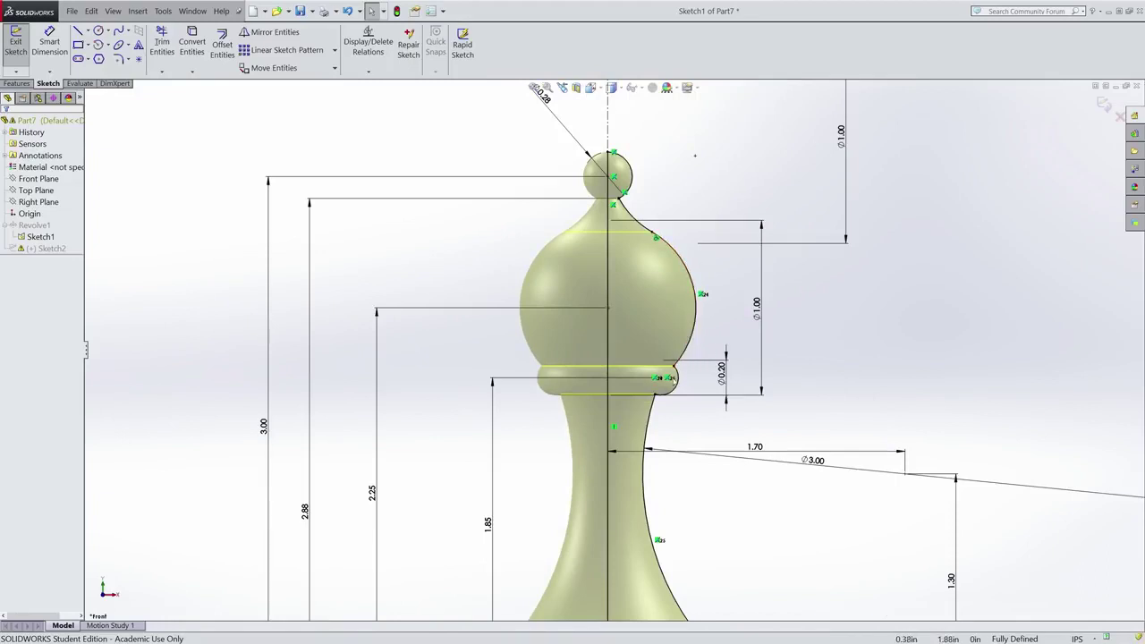
pyautogui.scroll(-10, 617, 304)
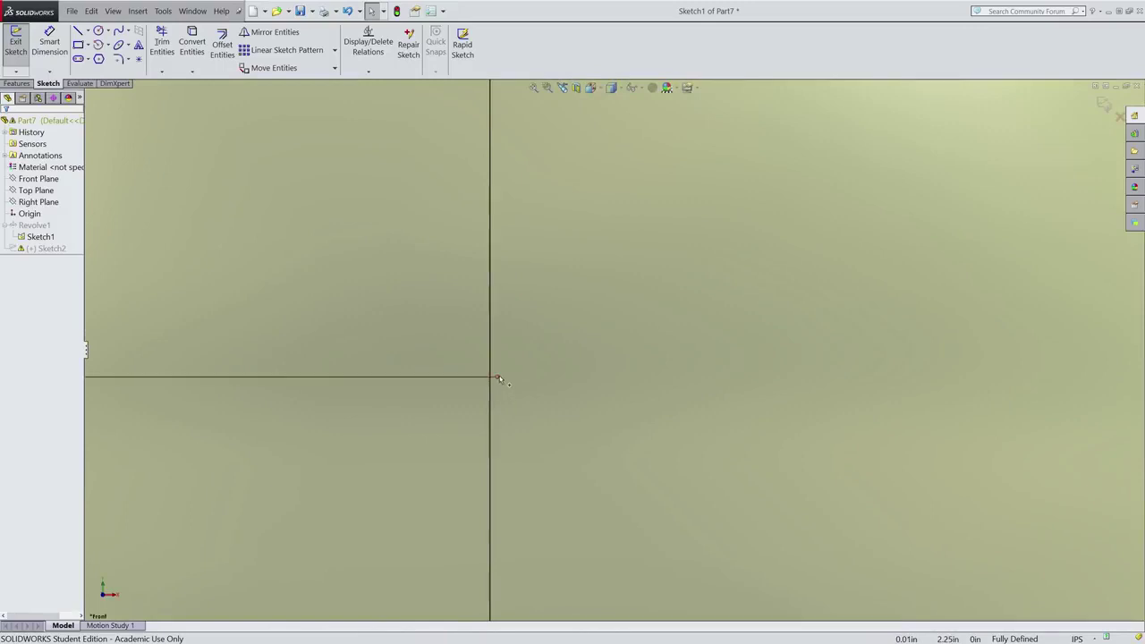
pyautogui.scroll(5, 500, 379)
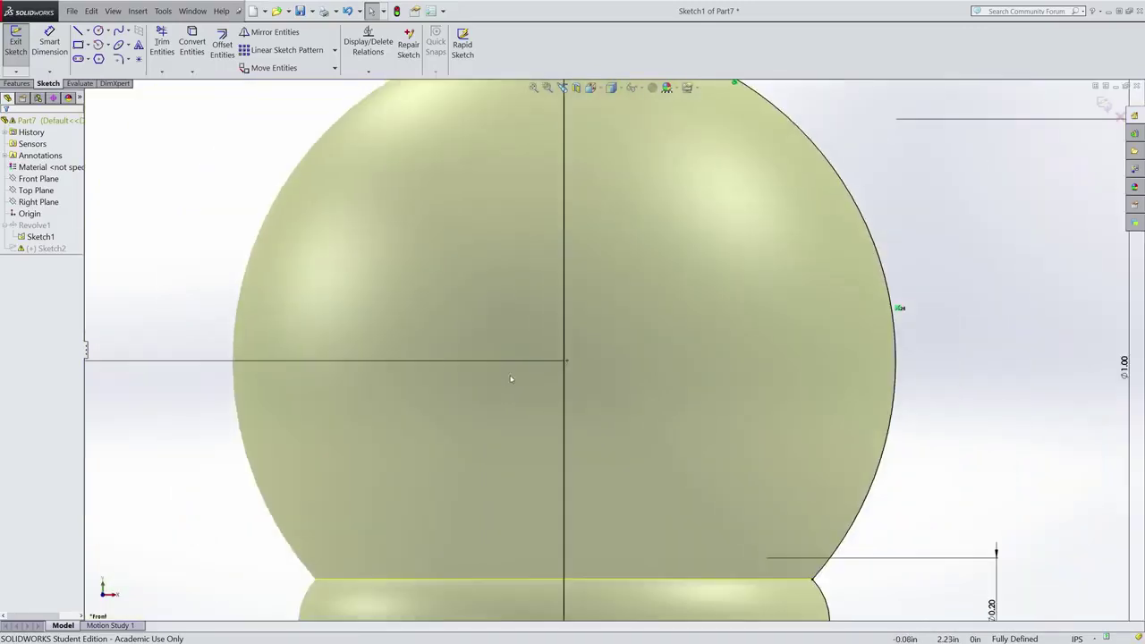
pyautogui.scroll(-5, 590, 362)
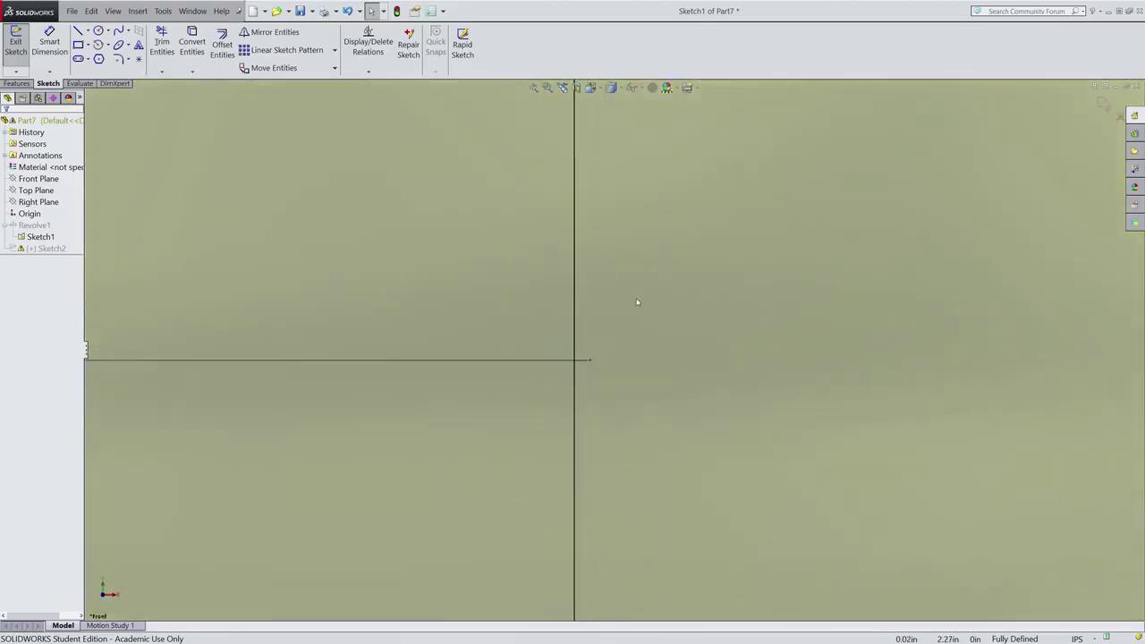
pyautogui.scroll(4, 636, 302)
pyautogui.scroll(-2, 698, 313)
pyautogui.scroll(3, 628, 338)
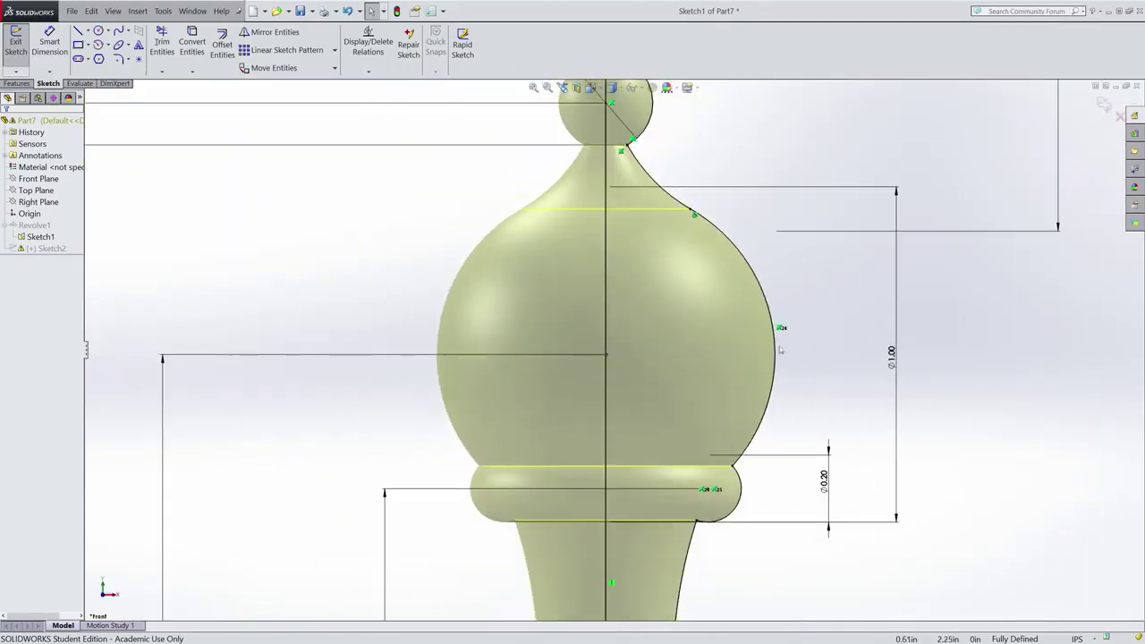
pyautogui.scroll(3, 608, 235)
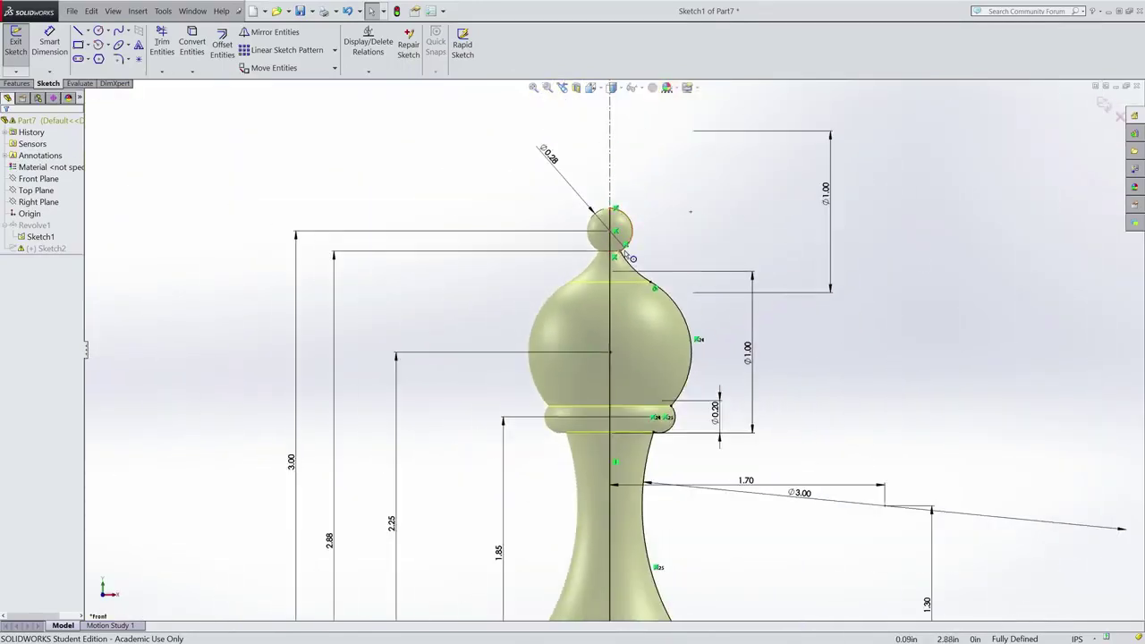
pyautogui.scroll(-2, 600, 296)
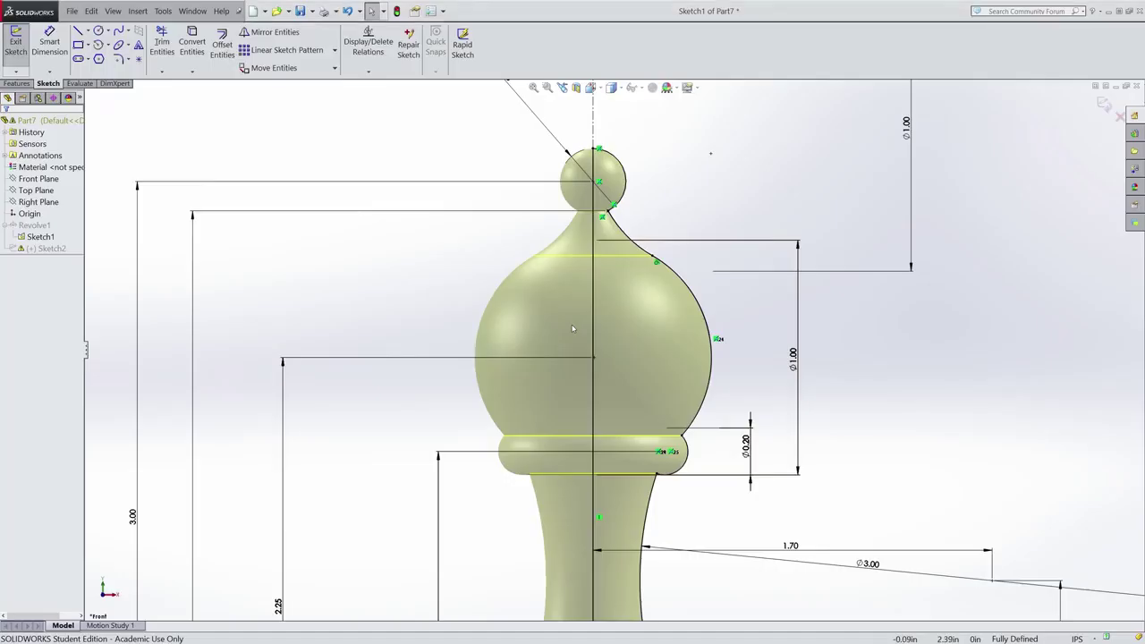
# Exit the profile sketch and dismiss the over-defined warning
pyautogui.click(192, 11)
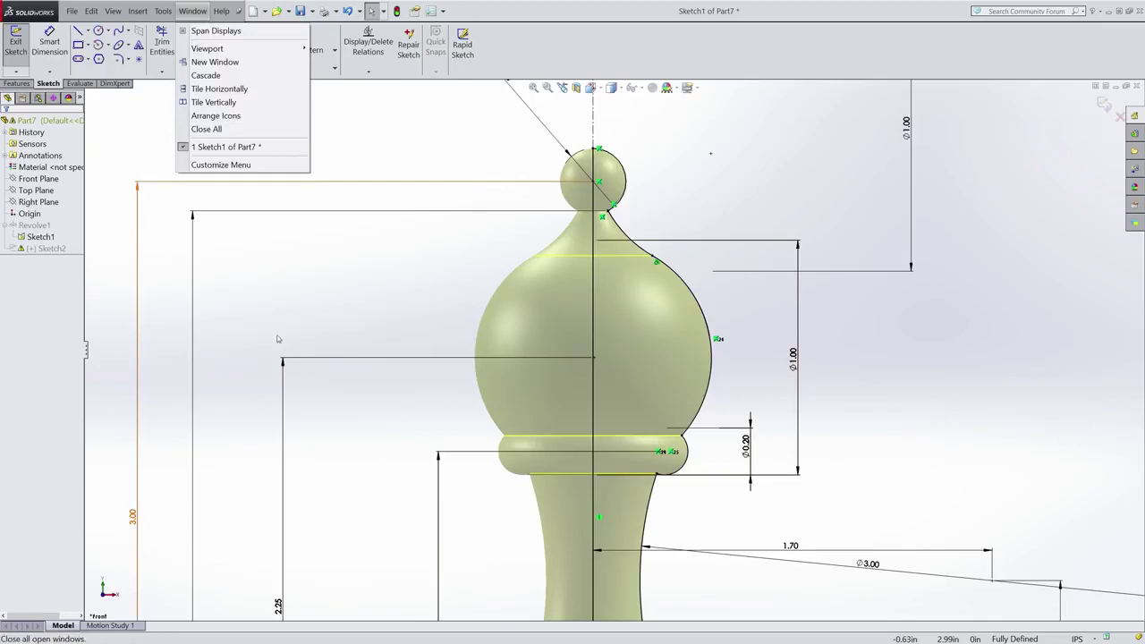
pyautogui.press('Escape')
pyautogui.click(15, 40)
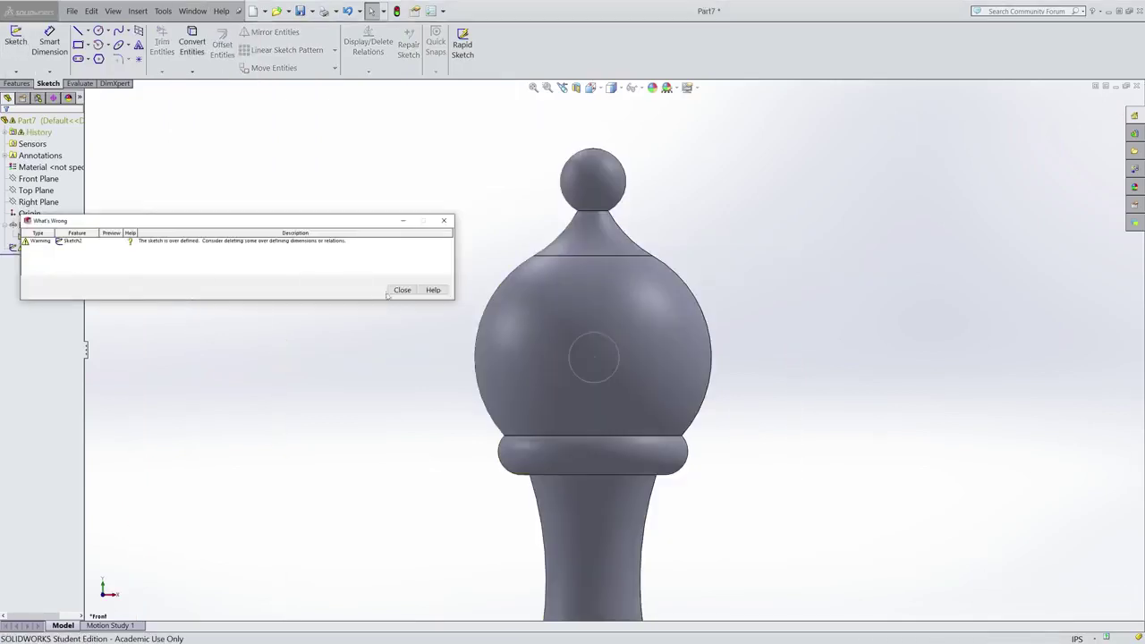
pyautogui.click(402, 290)
# Reopen Sketch2 and inspect the bulb circle until it reports under defined
pyautogui.rightClick(58, 250)
pyautogui.click(44, 247)
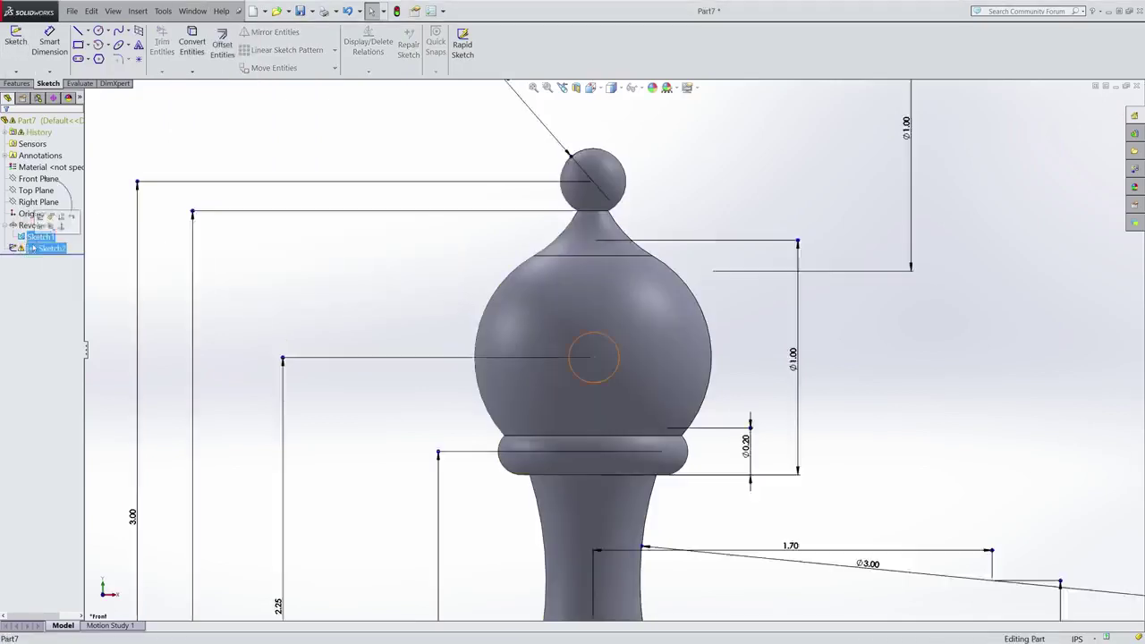
pyautogui.rightClick(40, 247)
pyautogui.click(39, 226)
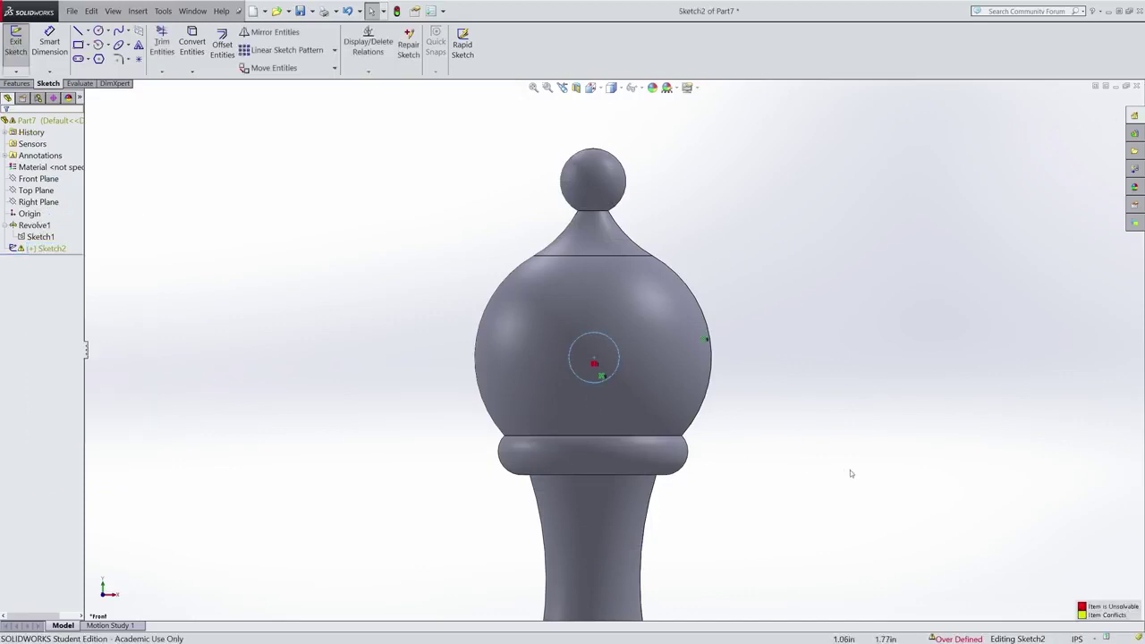
pyautogui.scroll(2, 671, 402)
pyautogui.scroll(-5, 563, 288)
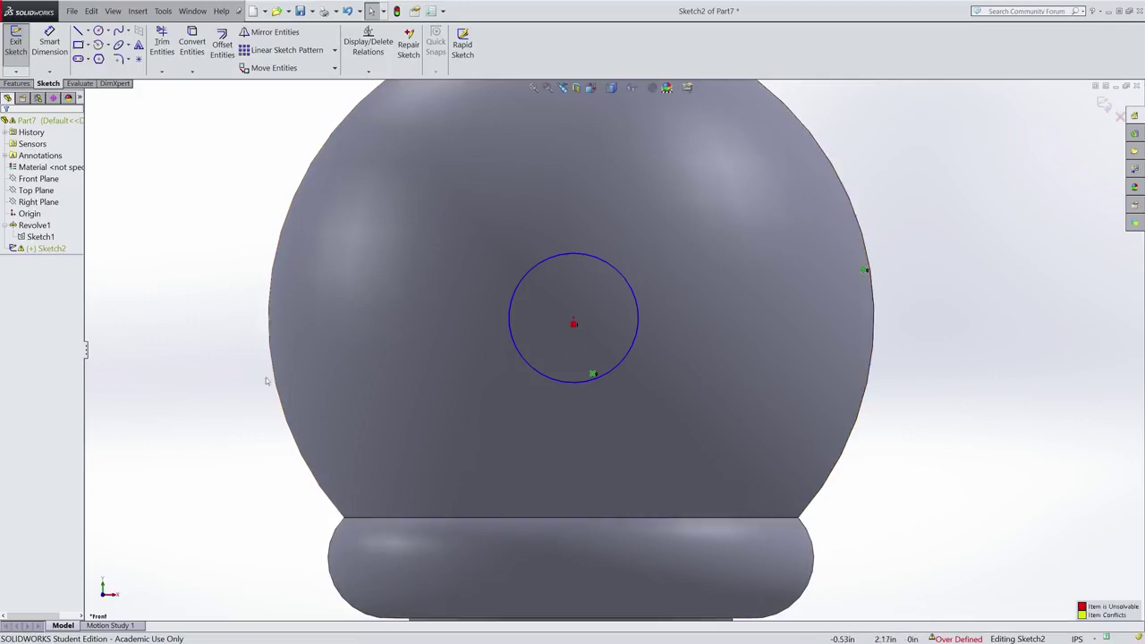
pyautogui.scroll(3, 586, 347)
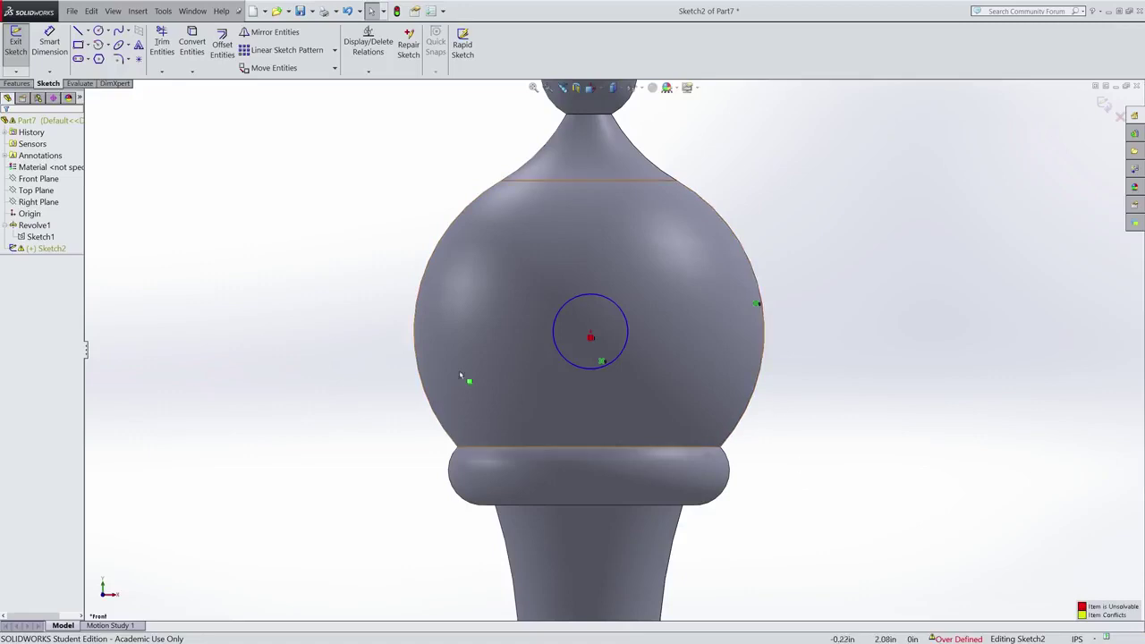
pyautogui.scroll(3, 626, 362)
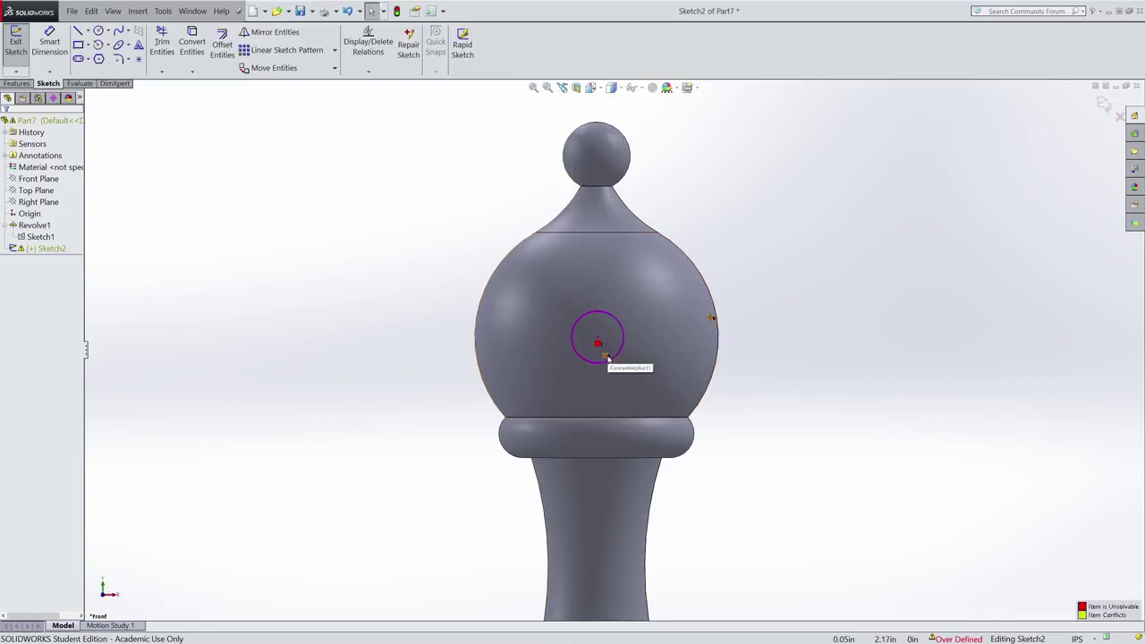
pyautogui.scroll(1, 612, 358)
pyautogui.scroll(-5, 613, 358)
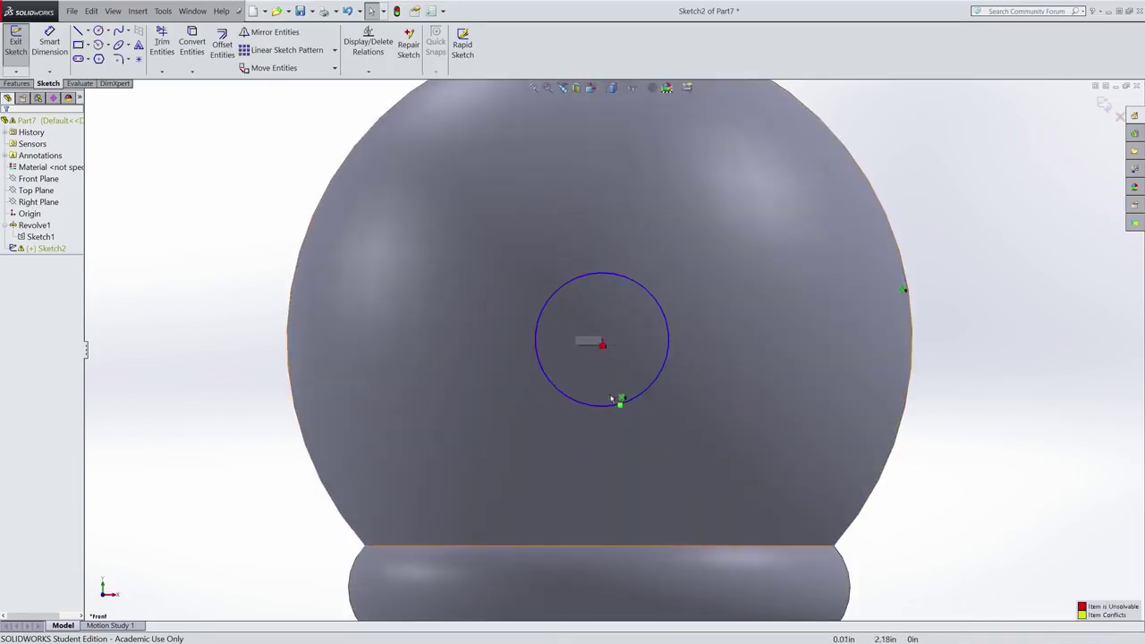
pyautogui.scroll(3, 594, 345)
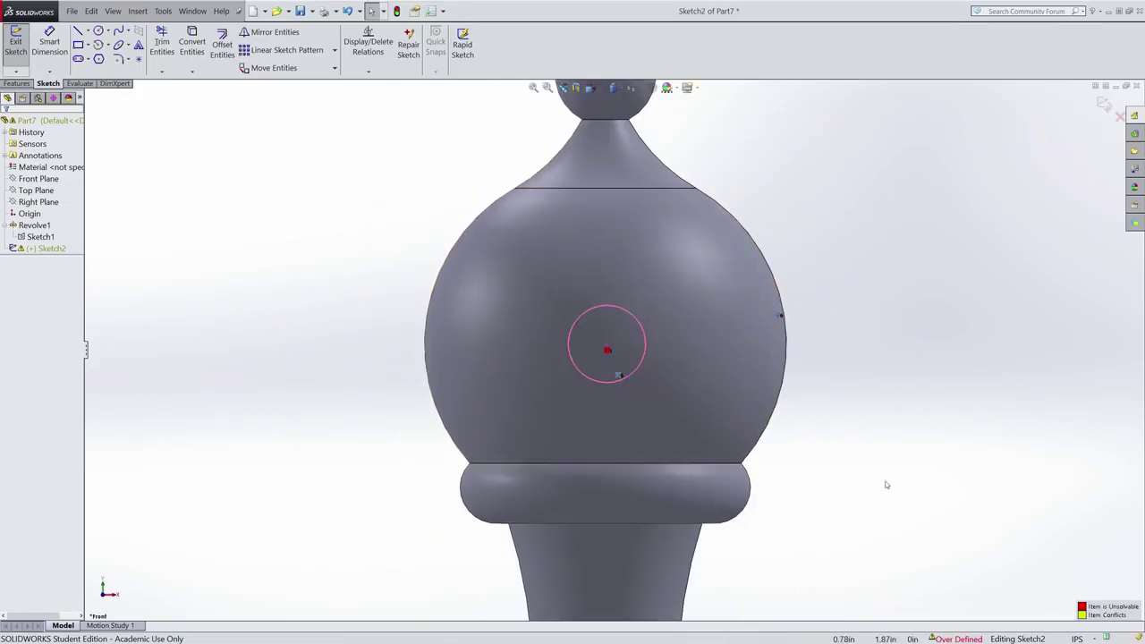
pyautogui.scroll(3, 613, 348)
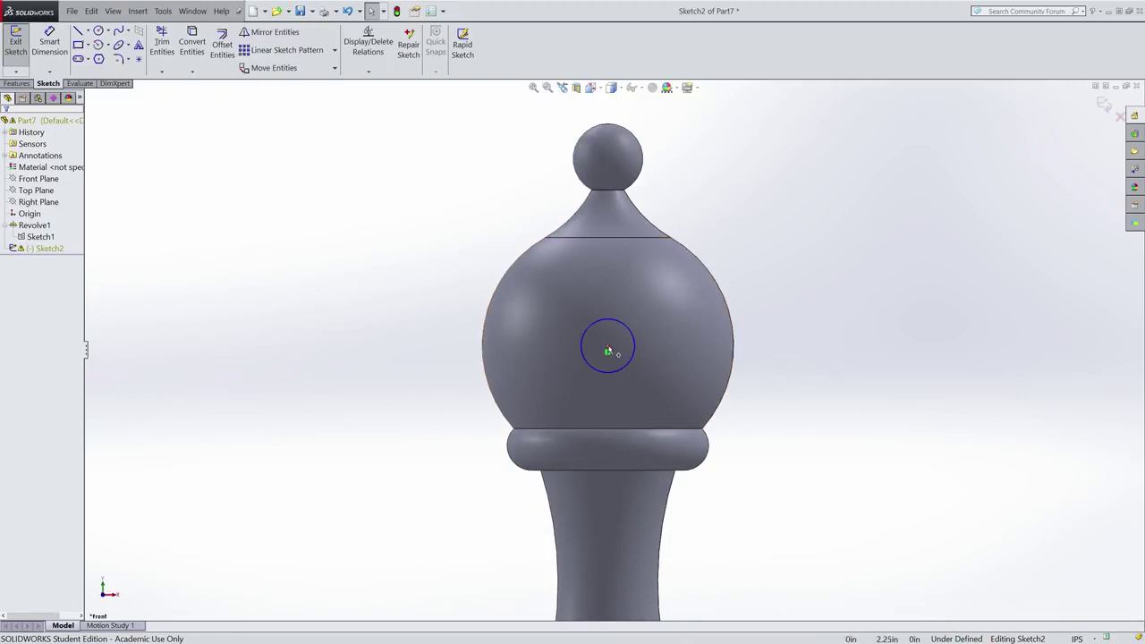
pyautogui.click(607, 351)
pyautogui.scroll(5, 664, 415)
pyautogui.scroll(-1, 652, 462)
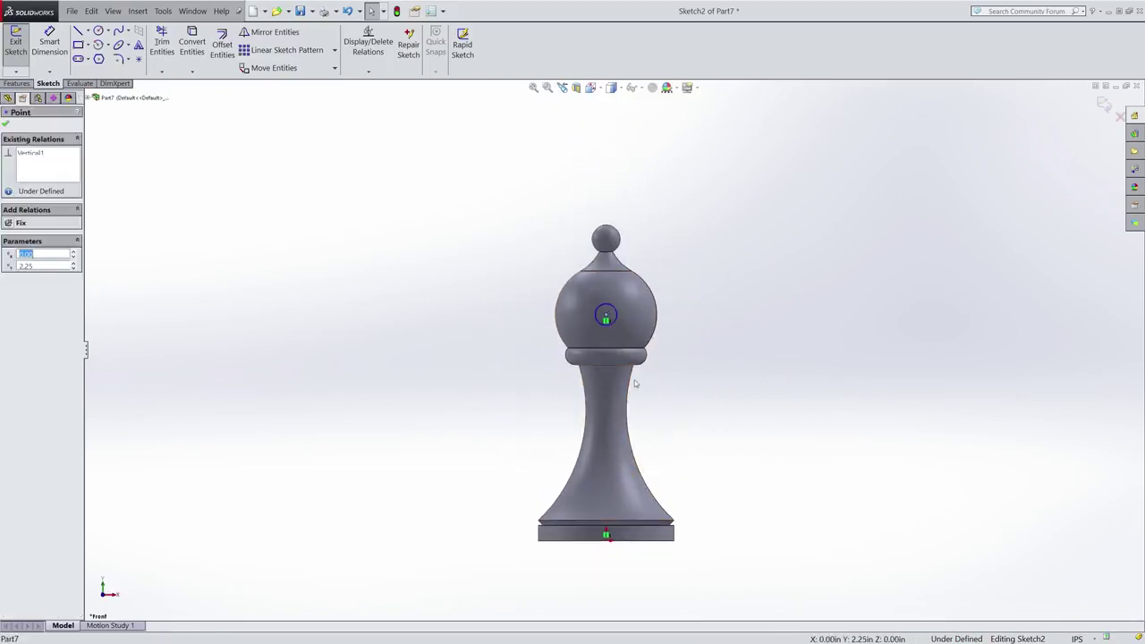
pyautogui.scroll(-2, 635, 383)
pyautogui.scroll(2, 581, 351)
pyautogui.scroll(-4, 587, 430)
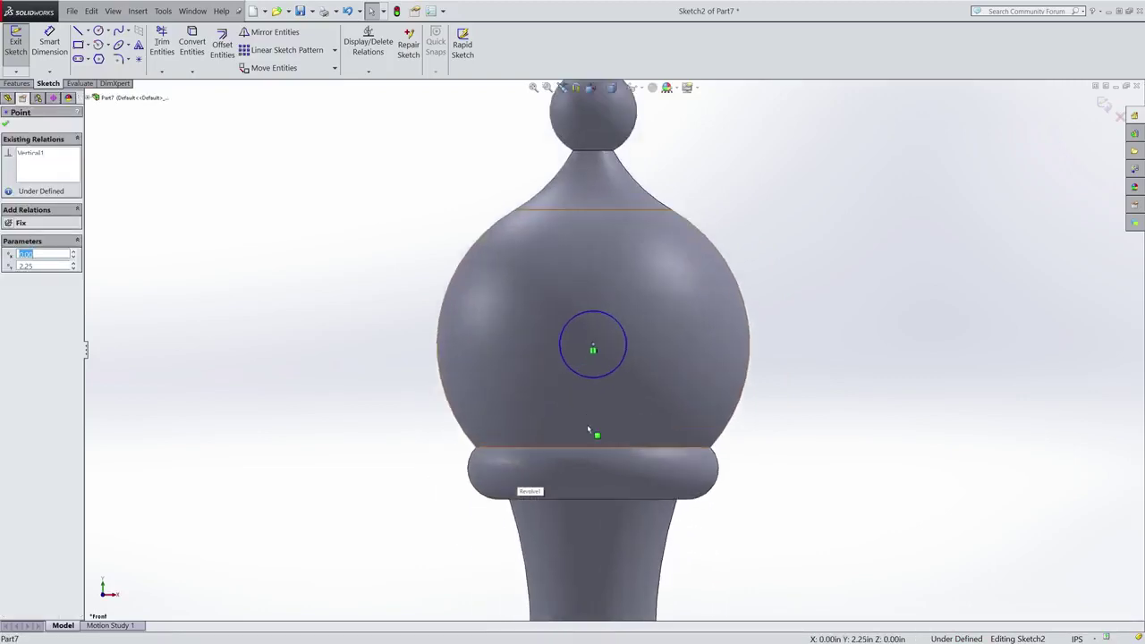
pyautogui.scroll(-2, 588, 430)
pyautogui.scroll(6, 869, 176)
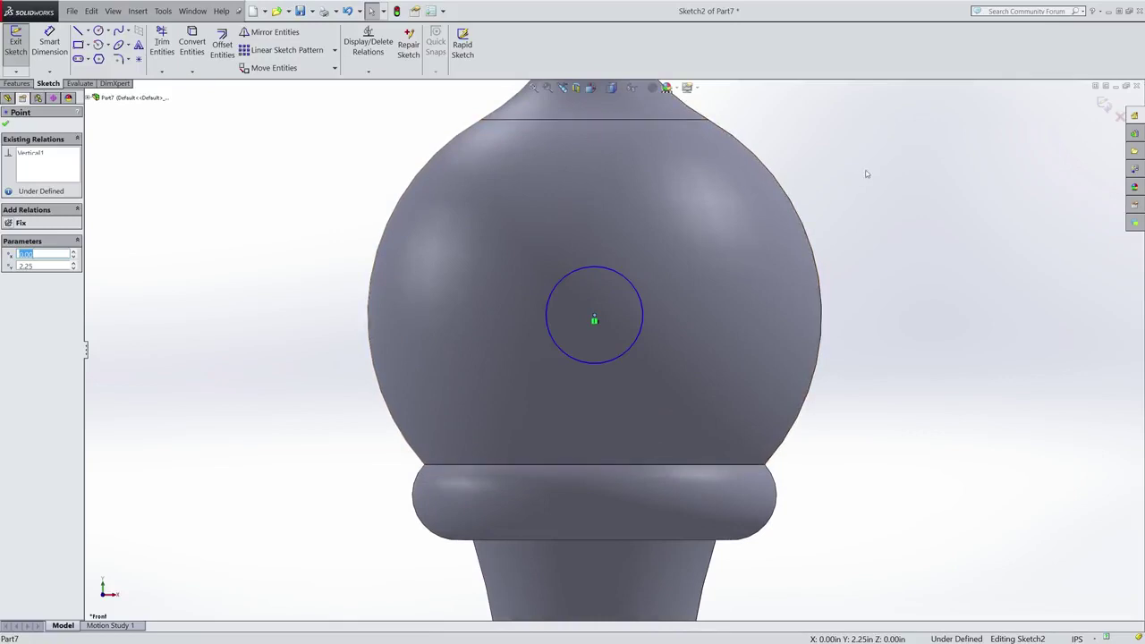
pyautogui.press('Escape')
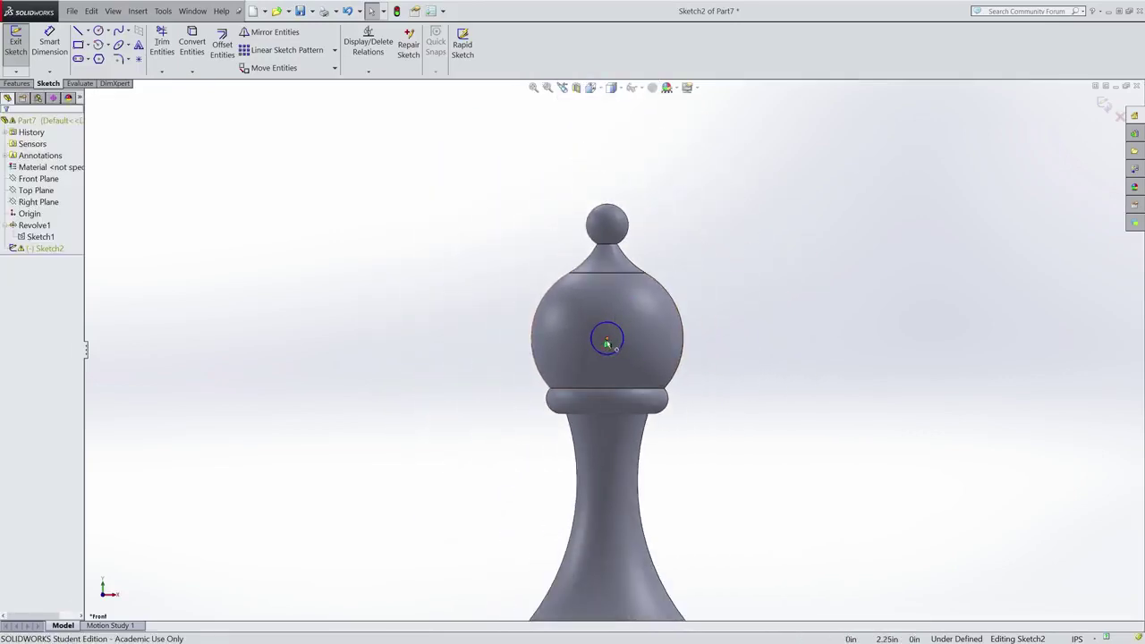
pyautogui.scroll(-5, 616, 349)
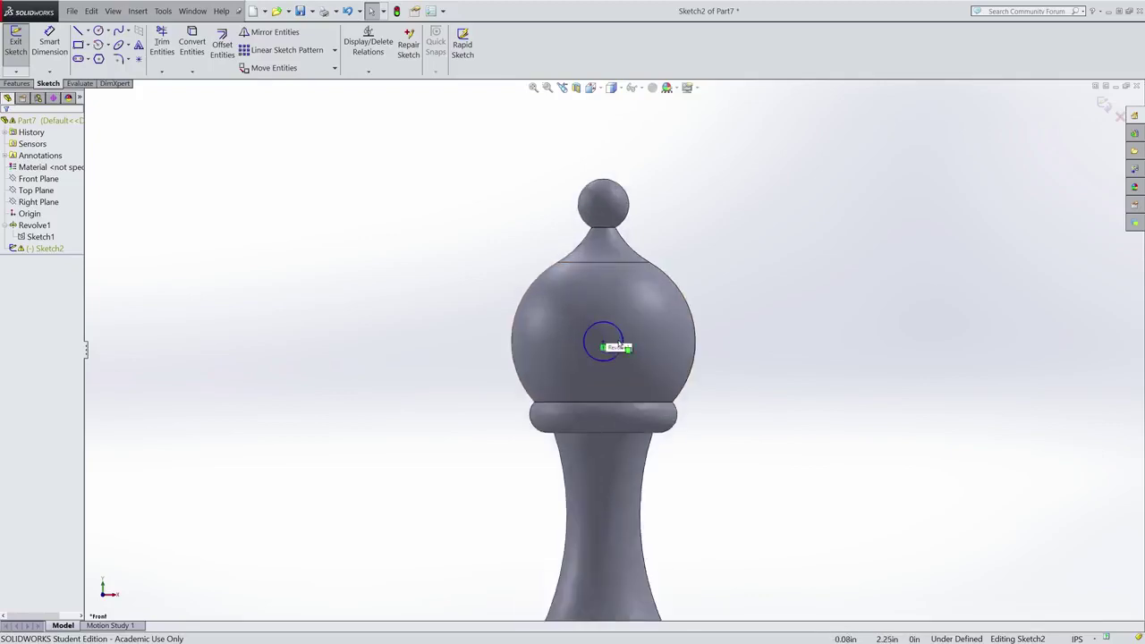
pyautogui.scroll(8, 639, 322)
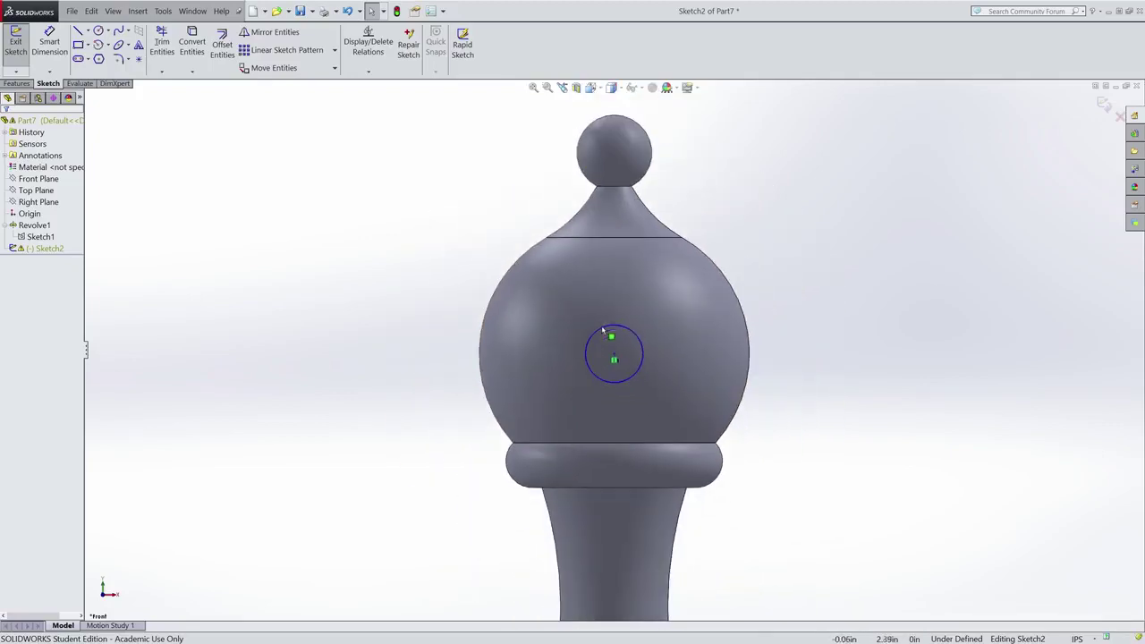
pyautogui.scroll(2, 634, 407)
pyautogui.scroll(-2, 611, 247)
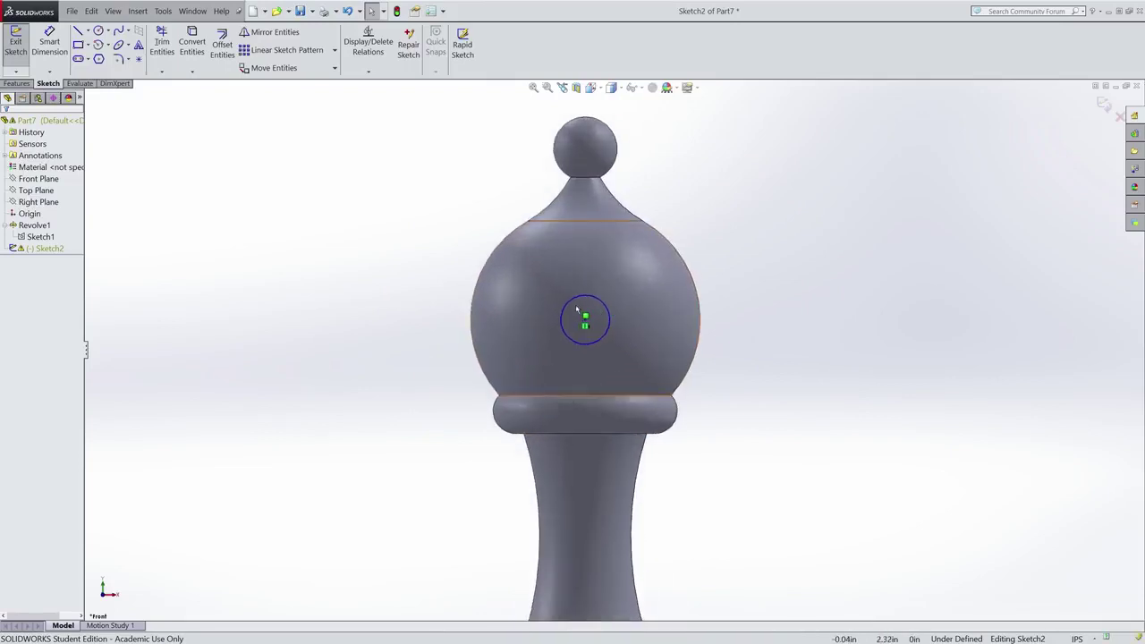
# Make a sketch point inside the circle concentric with the bulb's outline edge
pyautogui.scroll(-5, 582, 295)
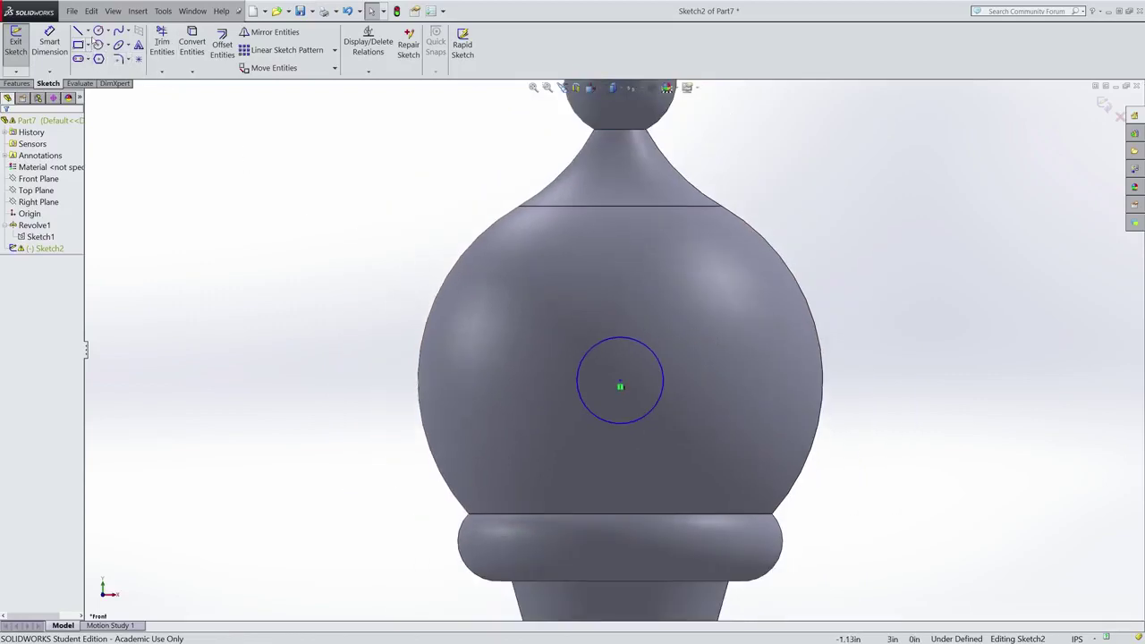
pyautogui.click(139, 59)
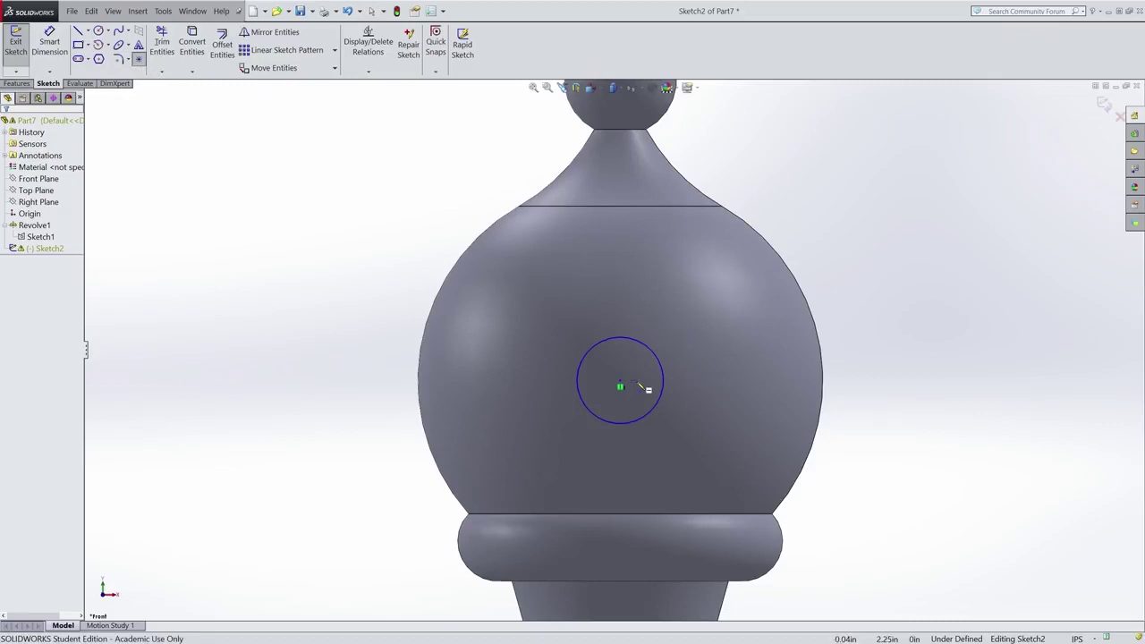
pyautogui.press('Escape')
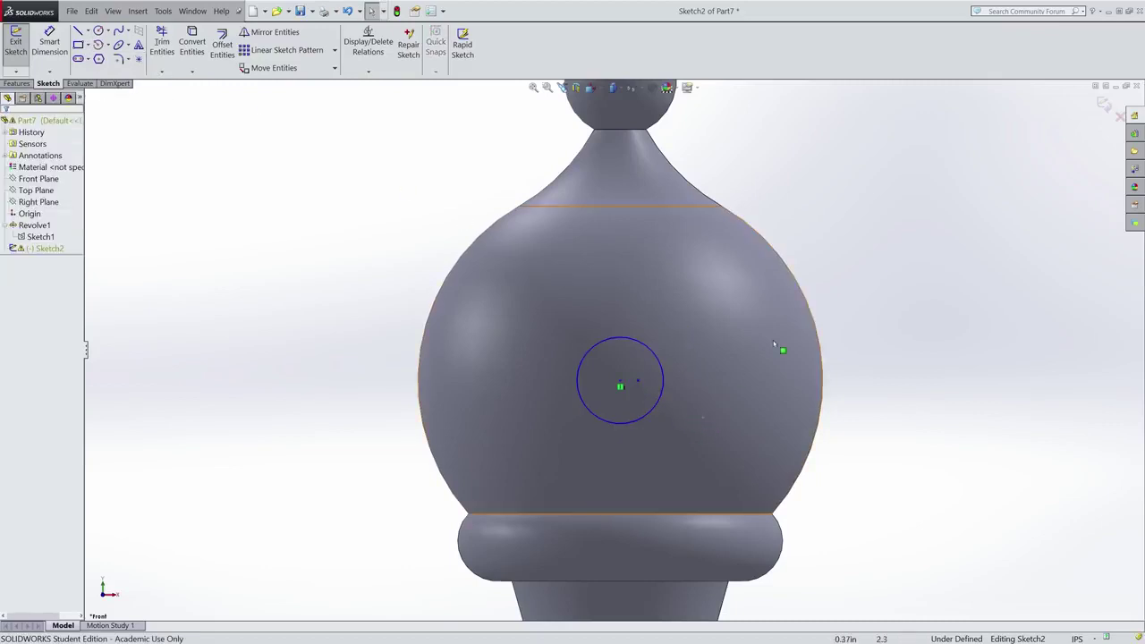
pyautogui.click(791, 278)
pyautogui.press('Escape')
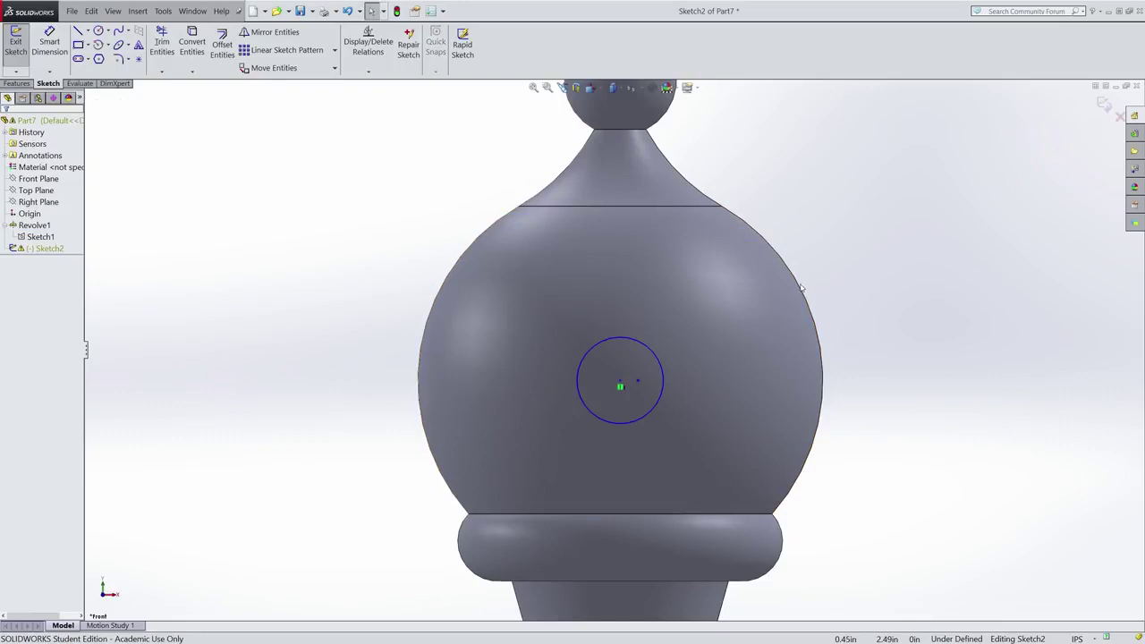
pyautogui.keyDown('ctrl'); pyautogui.click(640, 385); pyautogui.keyUp('ctrl')
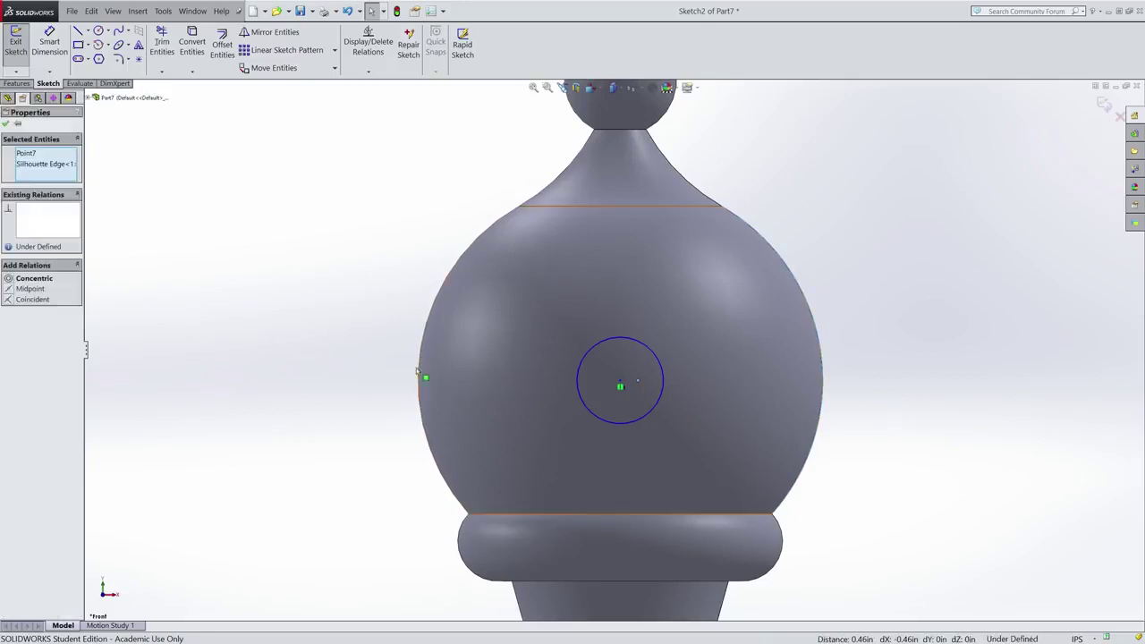
pyautogui.click(14, 280)
pyautogui.click(895, 435)
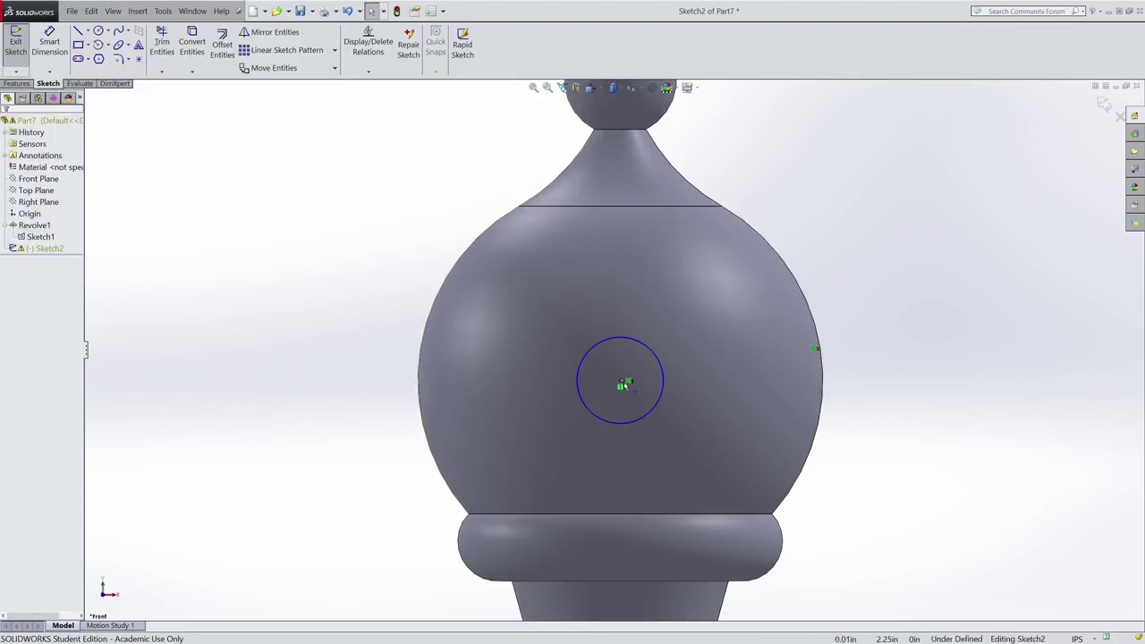
# Select the circle's centre point to review its relations
pyautogui.click(624, 384)
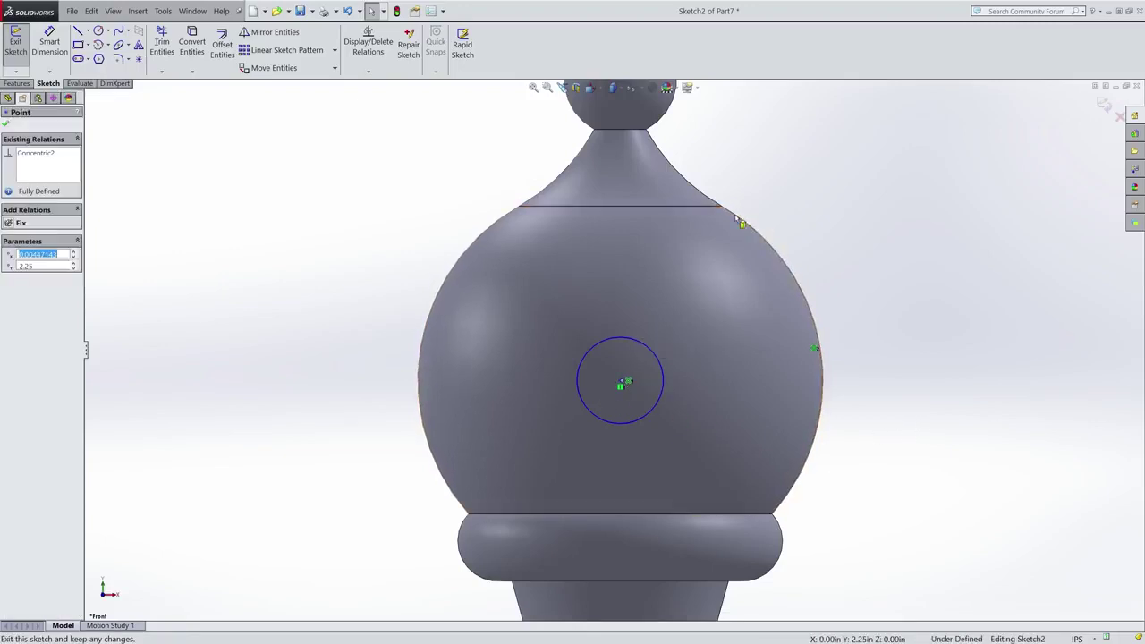
pyautogui.scroll(-12, 623, 386)
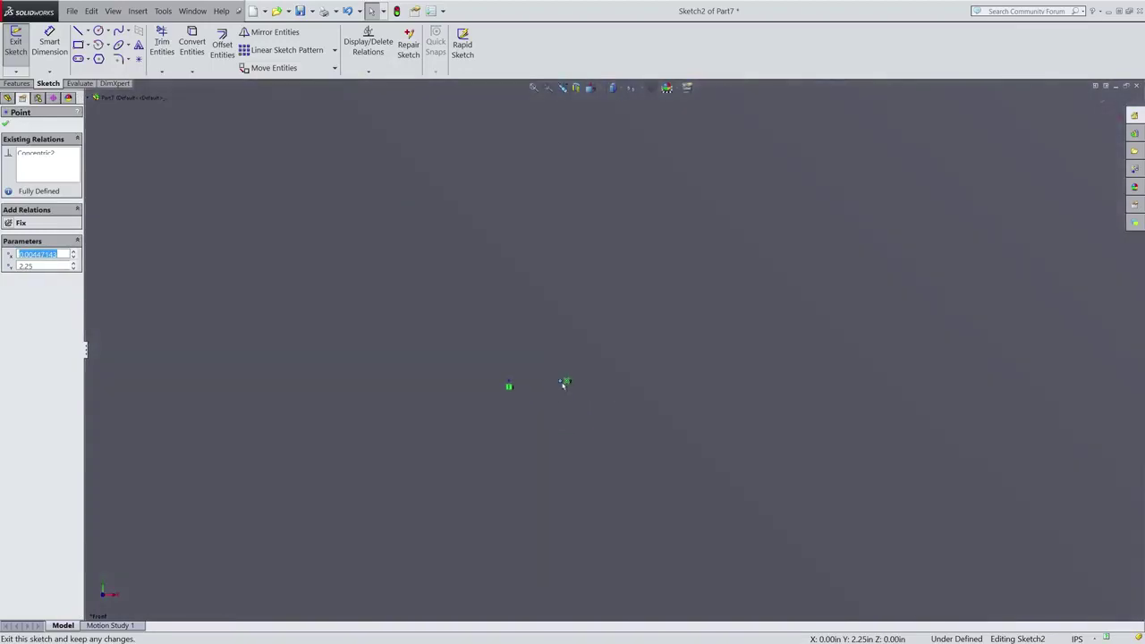
pyautogui.scroll(10, 563, 384)
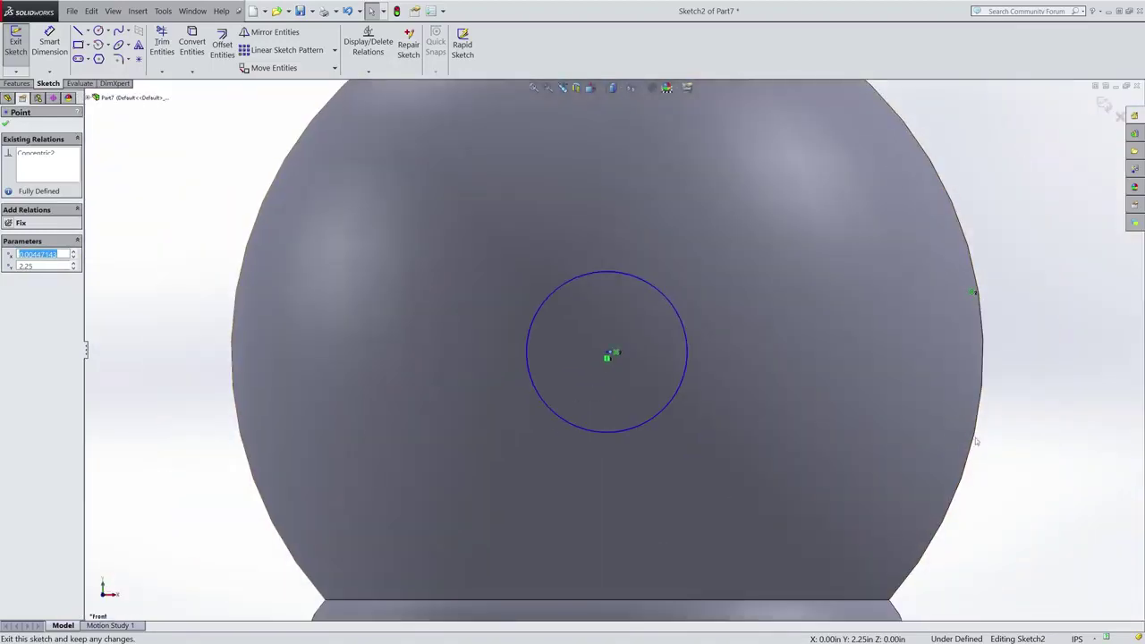
pyautogui.press('Escape')
pyautogui.scroll(3, 609, 358)
pyautogui.scroll(-2, 501, 250)
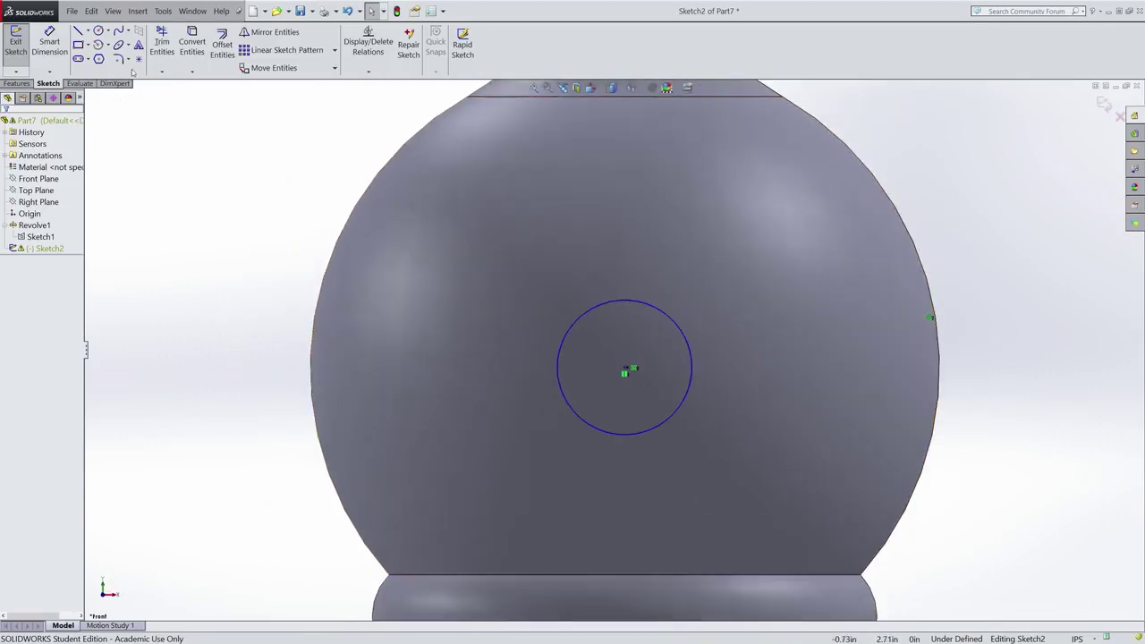
# Place a new point, Point14, inside the bulb circle and make it concentric with the bulb outline
pyautogui.click(140, 59)
pyautogui.click(589, 364)
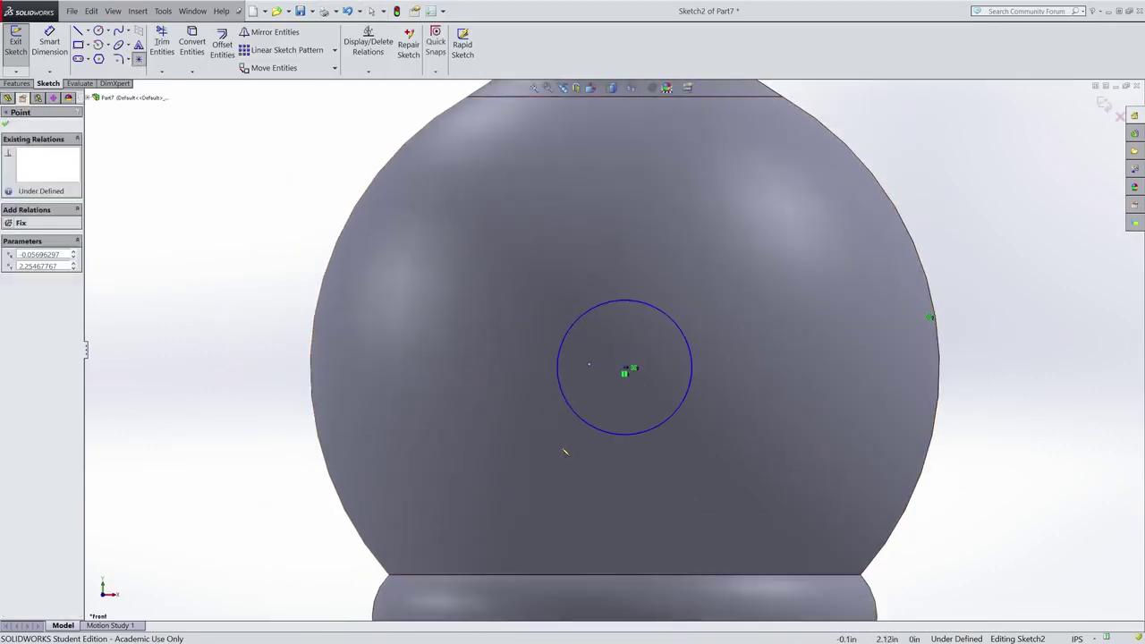
pyautogui.press('Escape')
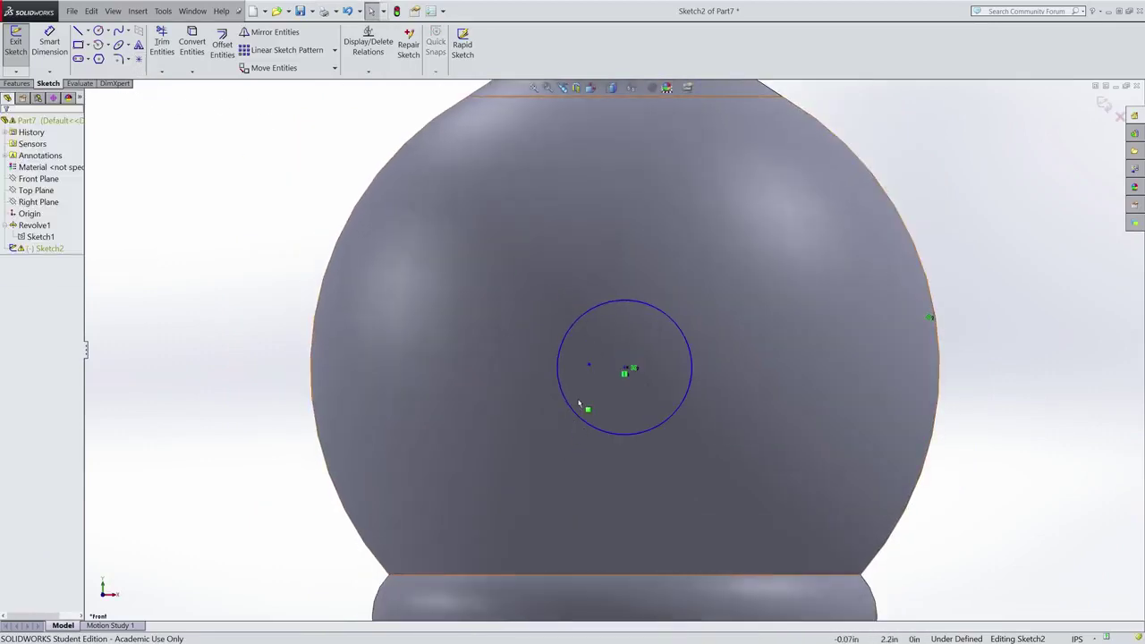
pyautogui.click(329, 266)
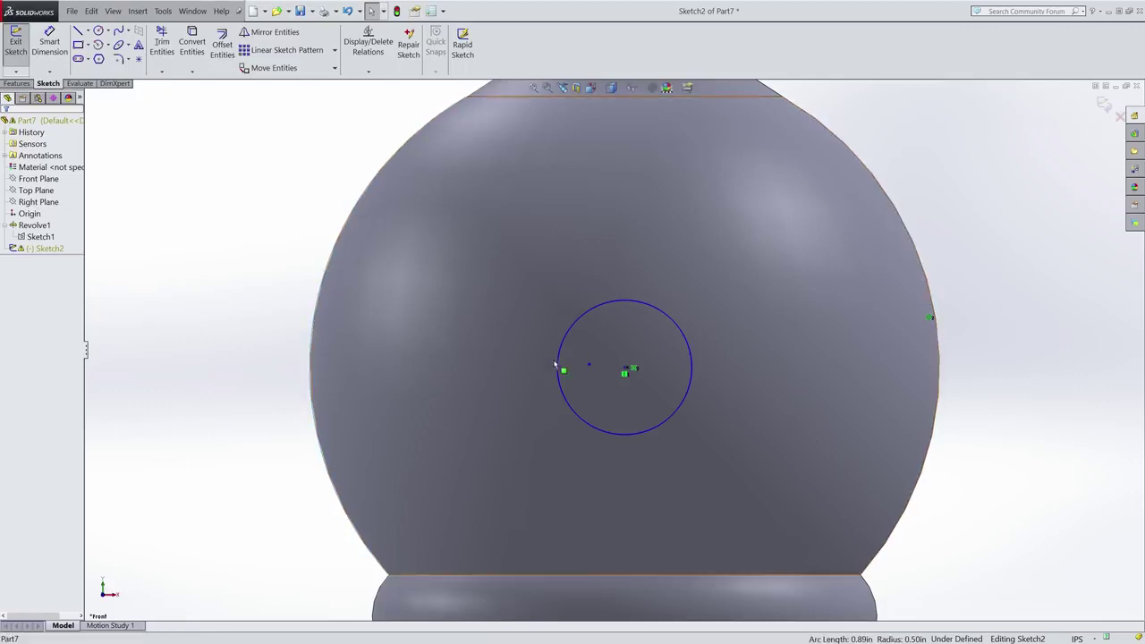
pyautogui.keyDown('ctrl'); pyautogui.click(588, 364); pyautogui.keyUp('ctrl')
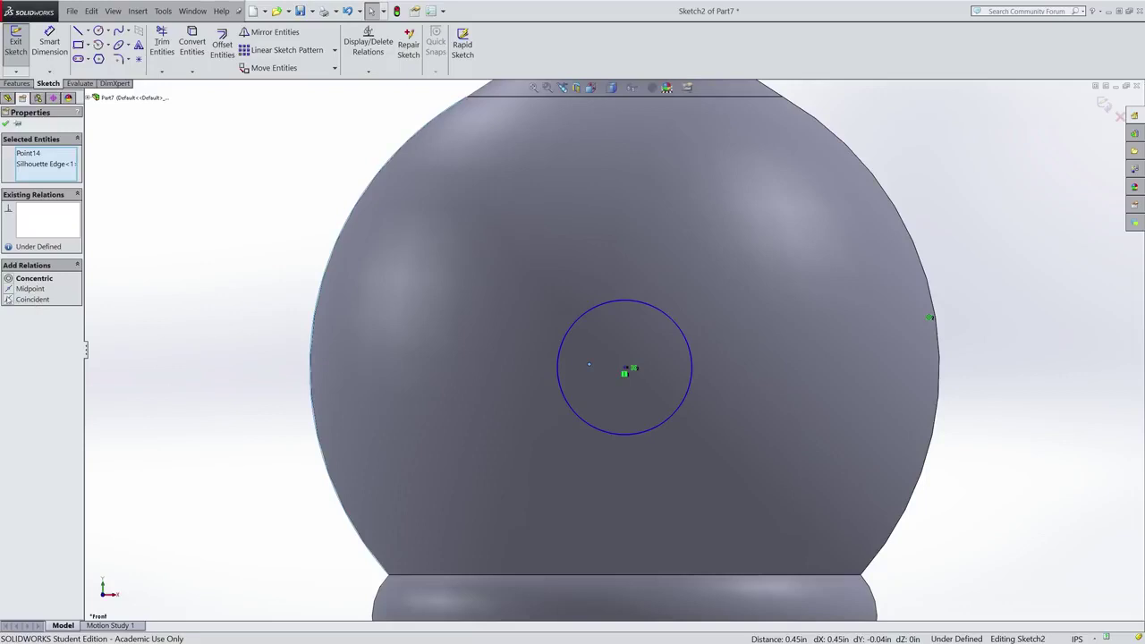
pyautogui.click(14, 279)
pyautogui.click(209, 446)
pyautogui.scroll(-10, 582, 363)
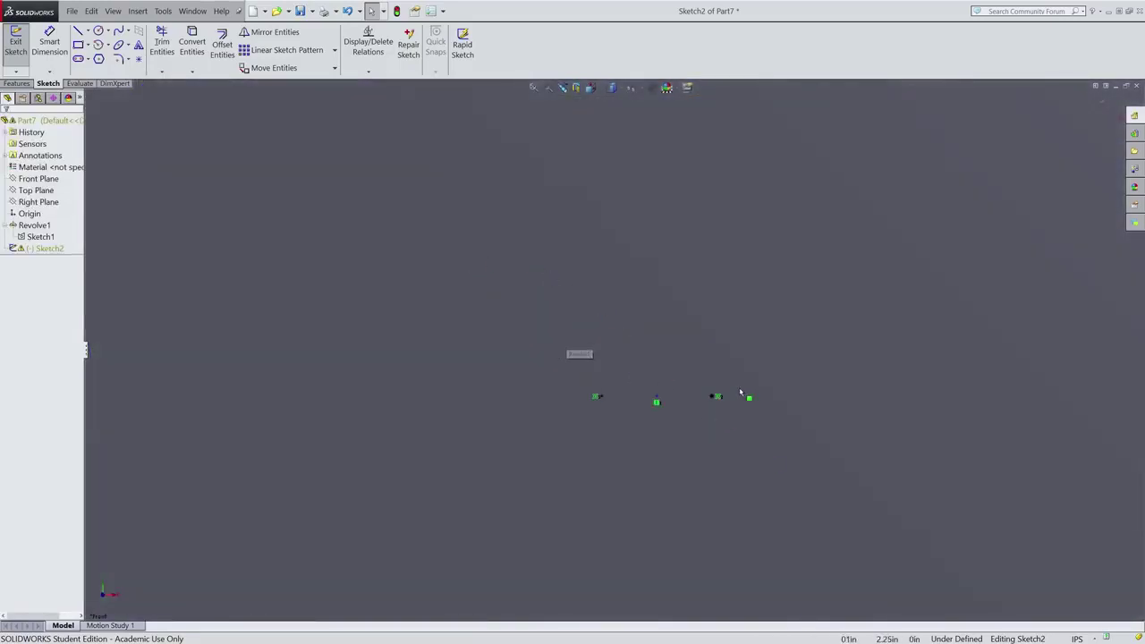
# Draw a horizontal line across the bulb between the outer sketch points
pyautogui.scroll(3, 863, 438)
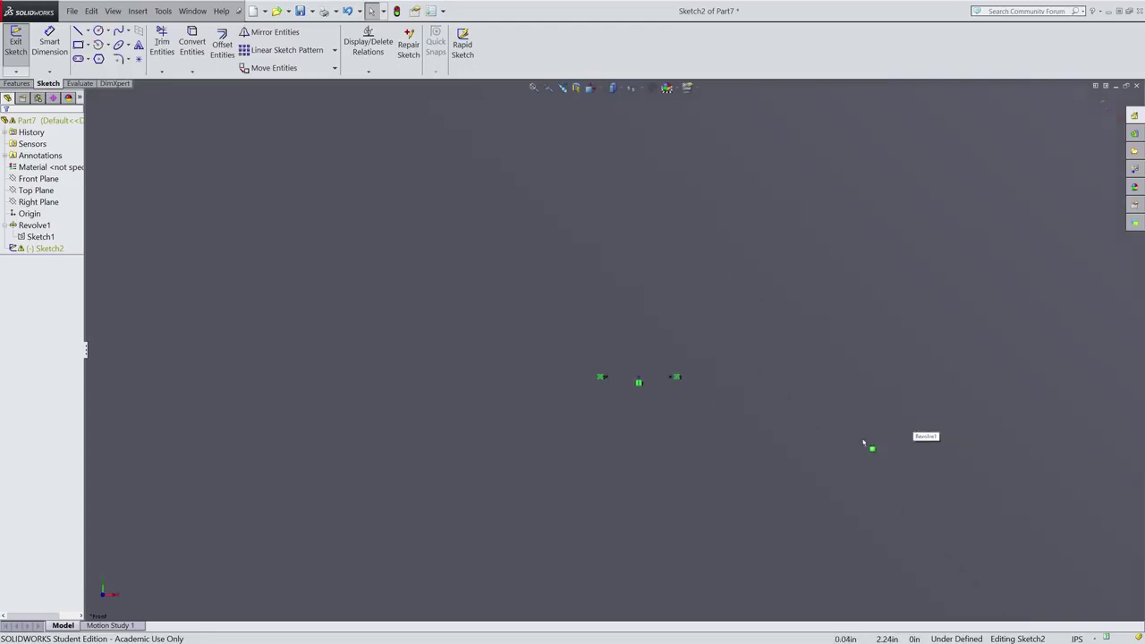
pyautogui.scroll(-1, 617, 352)
pyautogui.scroll(-4, 541, 376)
pyautogui.click(78, 31)
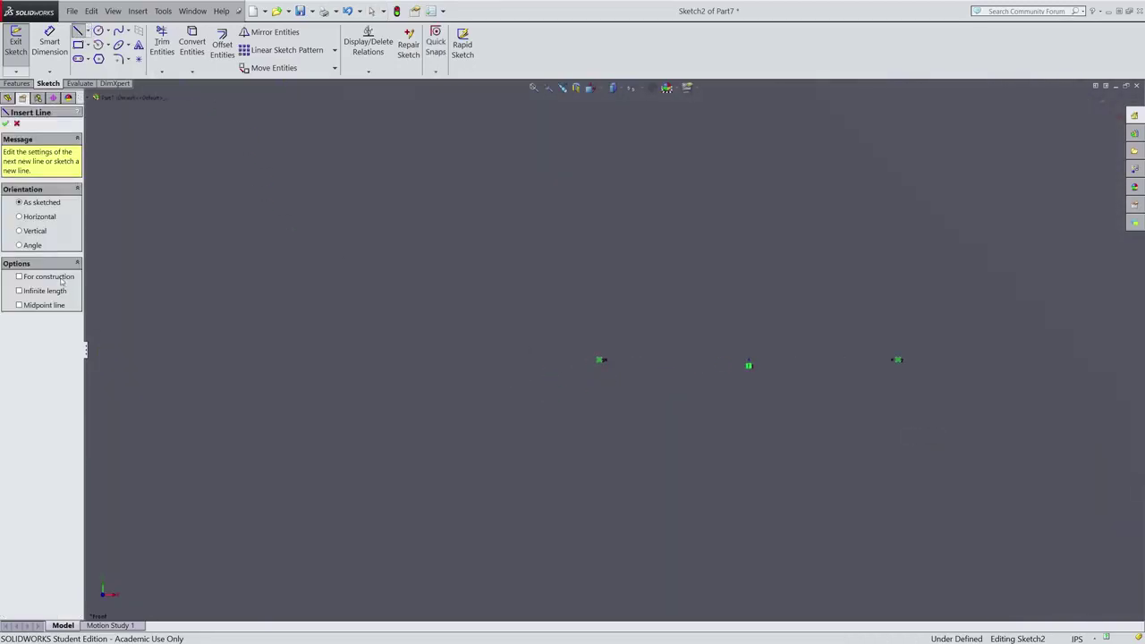
pyautogui.moveTo(599, 360); pyautogui.dragTo(897, 360)
pyautogui.press('Escape')
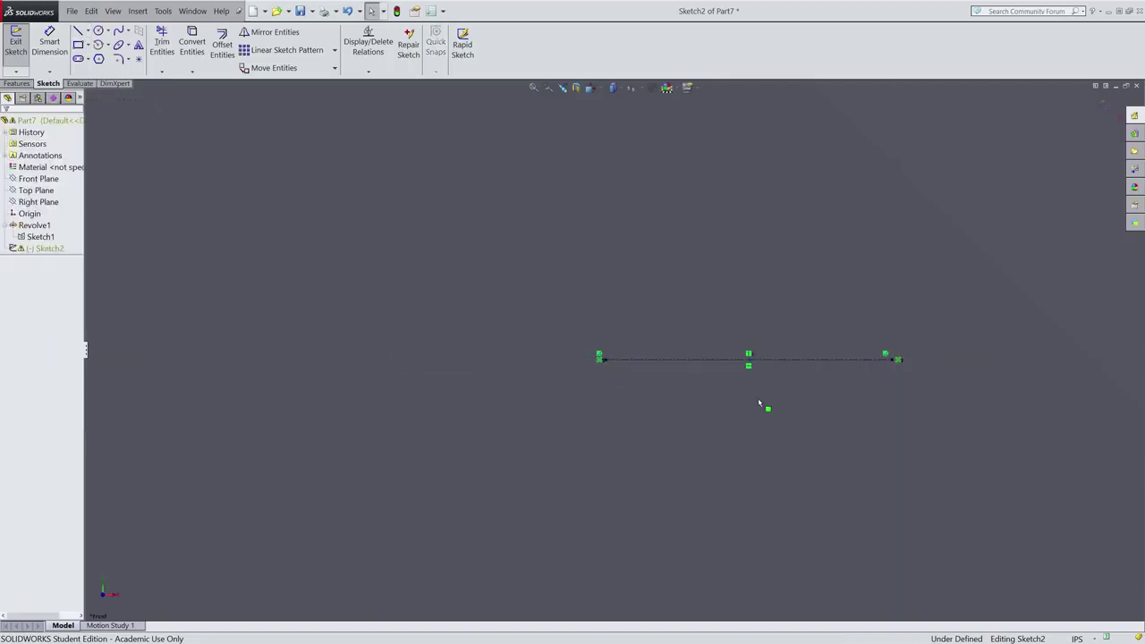
# Fix the sketch point at the line's midpoint with a Midpoint relation
pyautogui.click(749, 361)
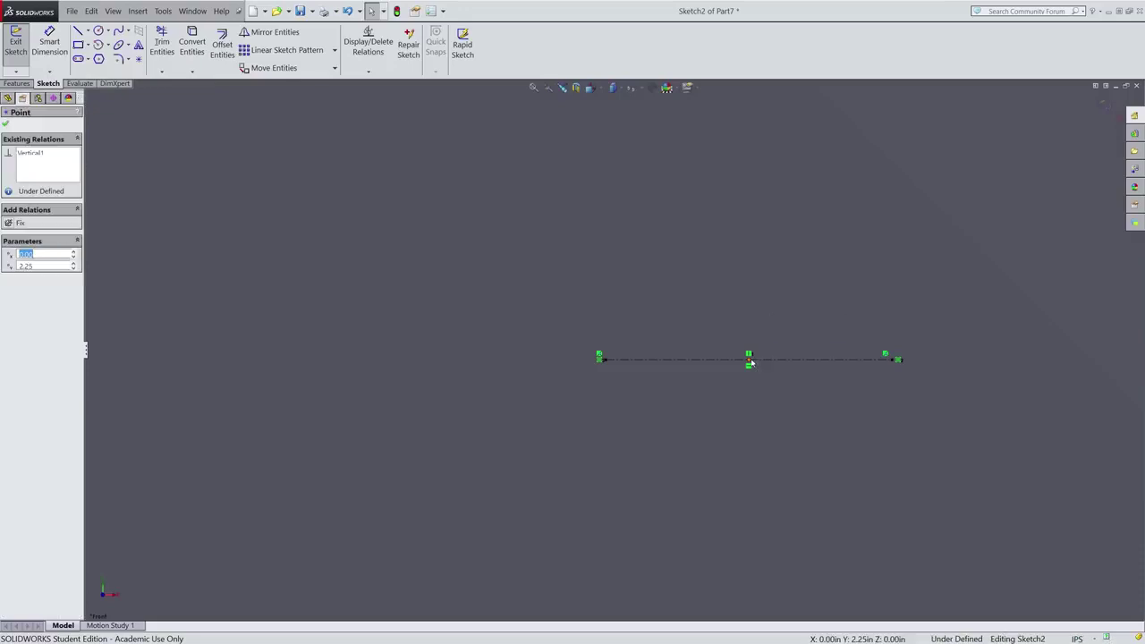
pyautogui.press('f')
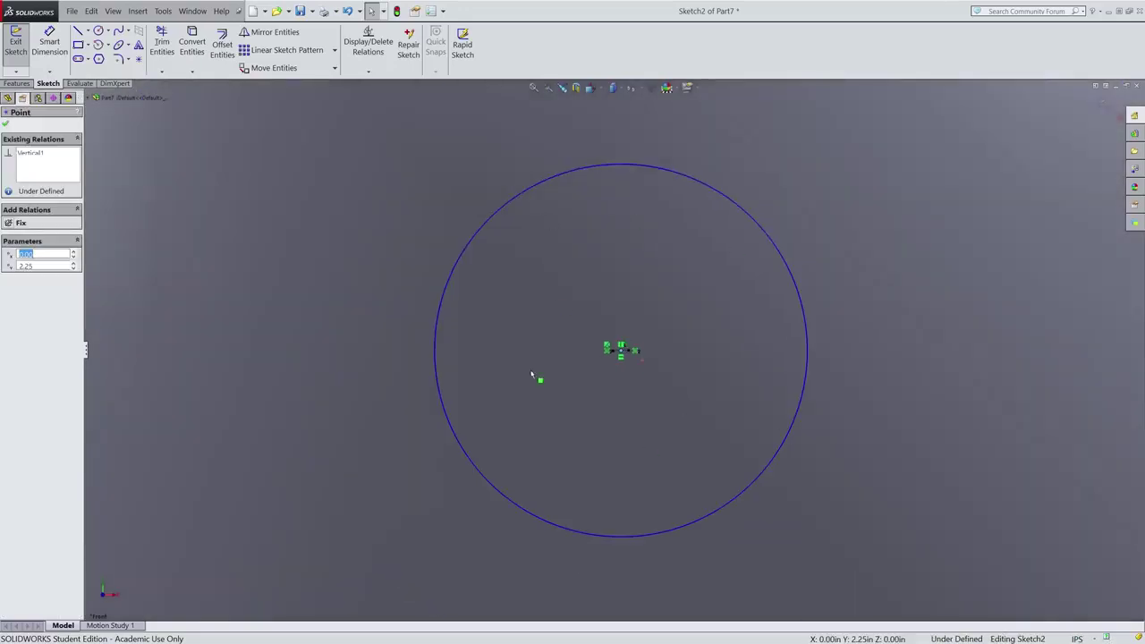
pyautogui.scroll(10, 636, 355)
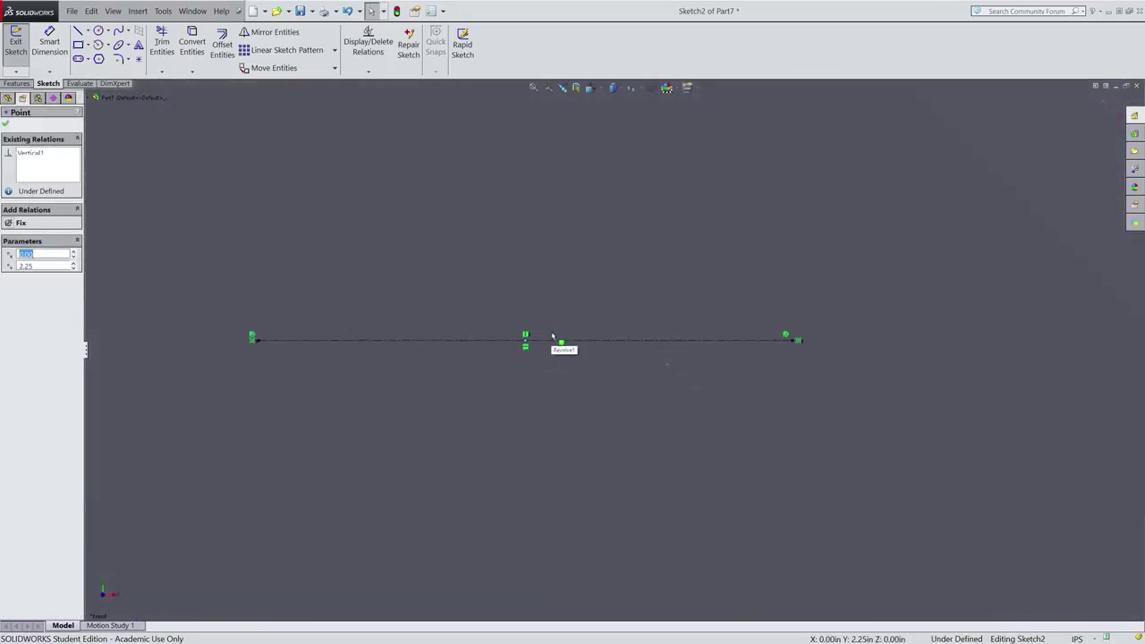
pyautogui.keyDown('ctrl'); pyautogui.click(552, 340); pyautogui.keyUp('ctrl')
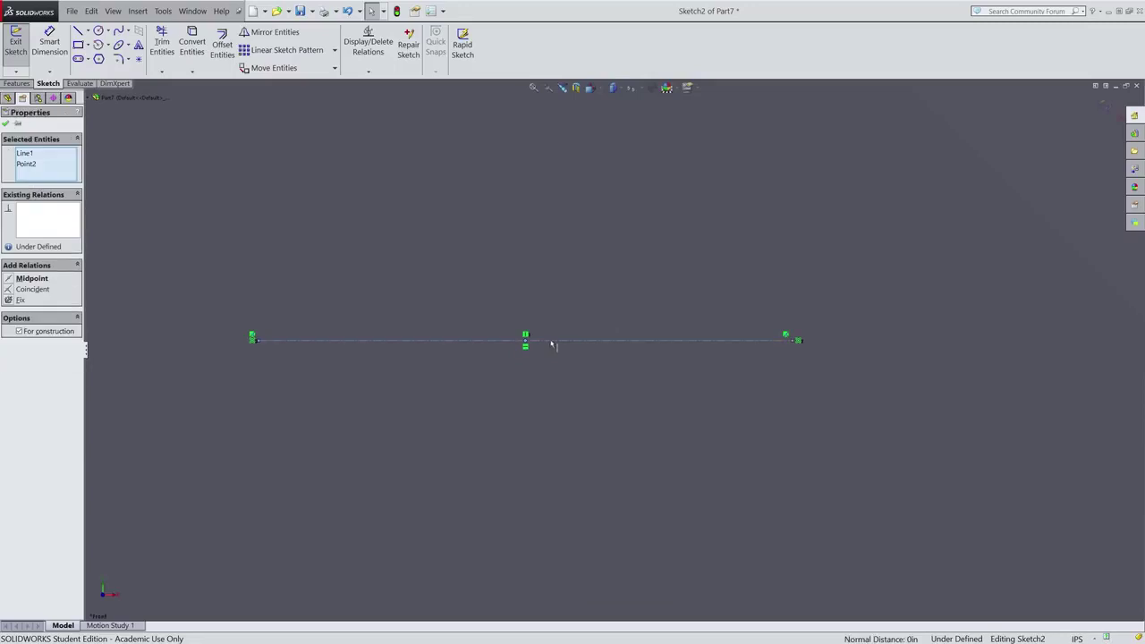
pyautogui.click(9, 279)
pyautogui.scroll(-10, 409, 359)
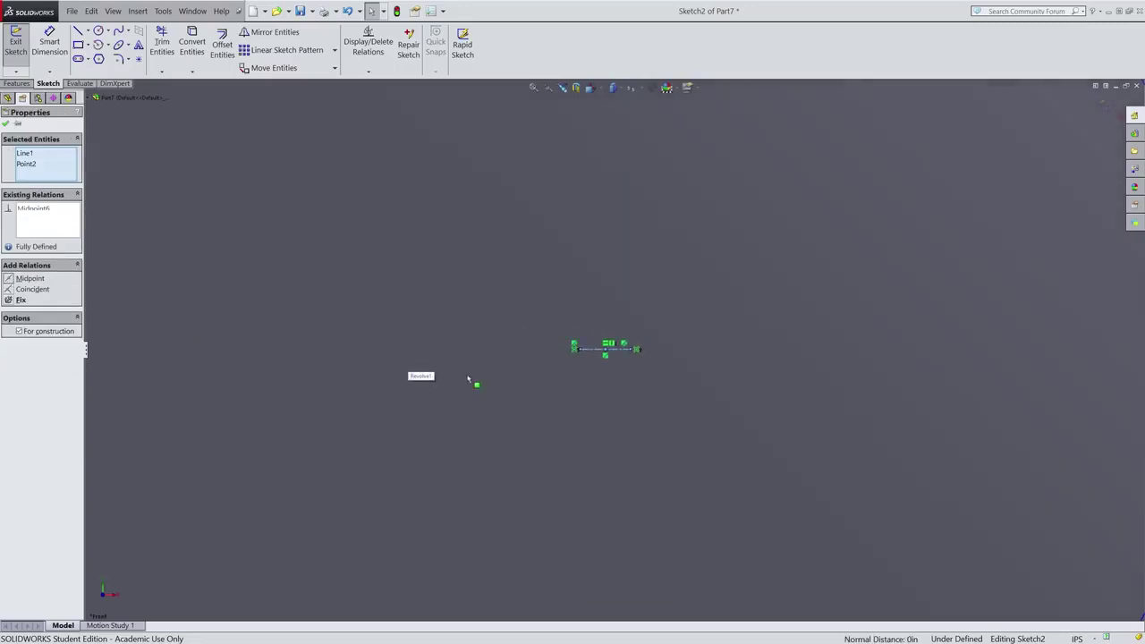
pyautogui.scroll(-4, 588, 410)
pyautogui.press('Escape')
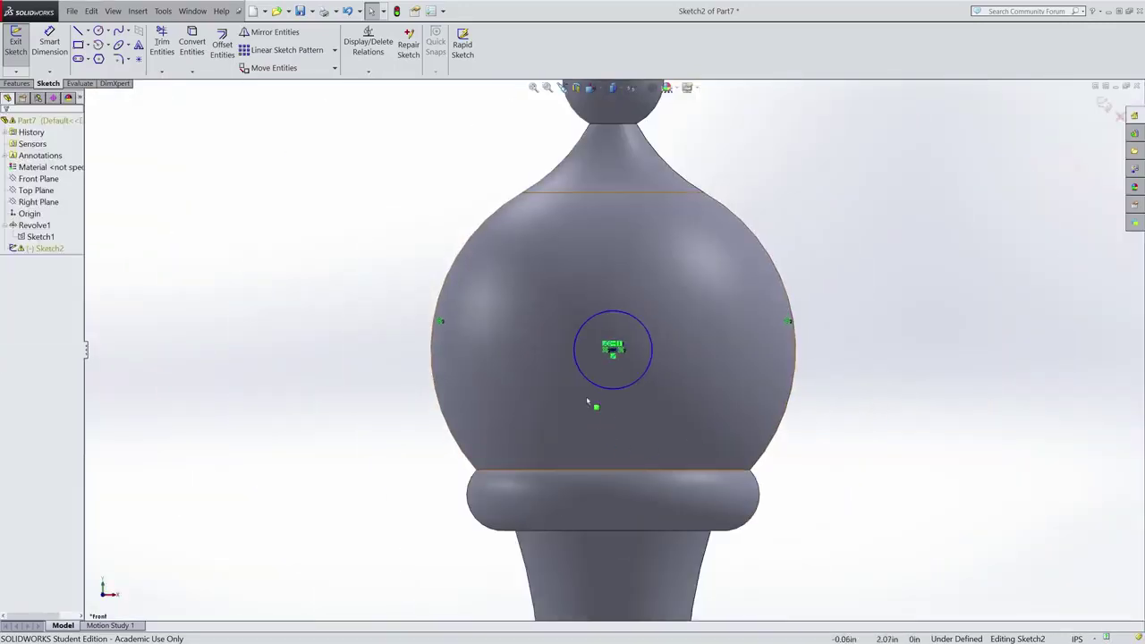
pyautogui.scroll(5, 636, 400)
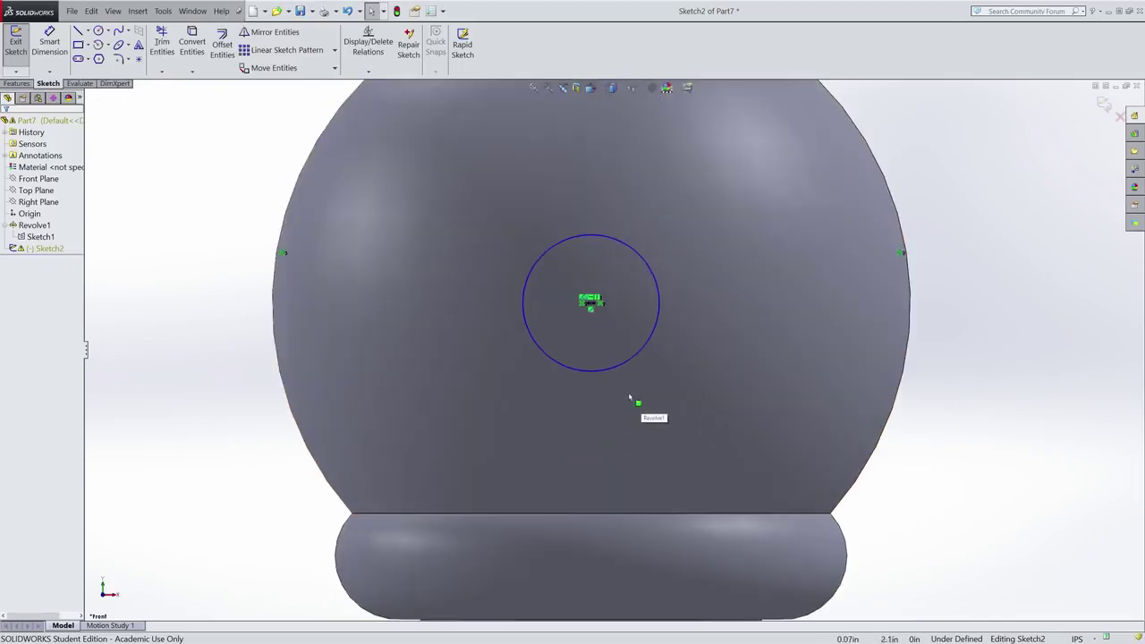
pyautogui.scroll(-6, 609, 331)
pyautogui.scroll(3, 610, 336)
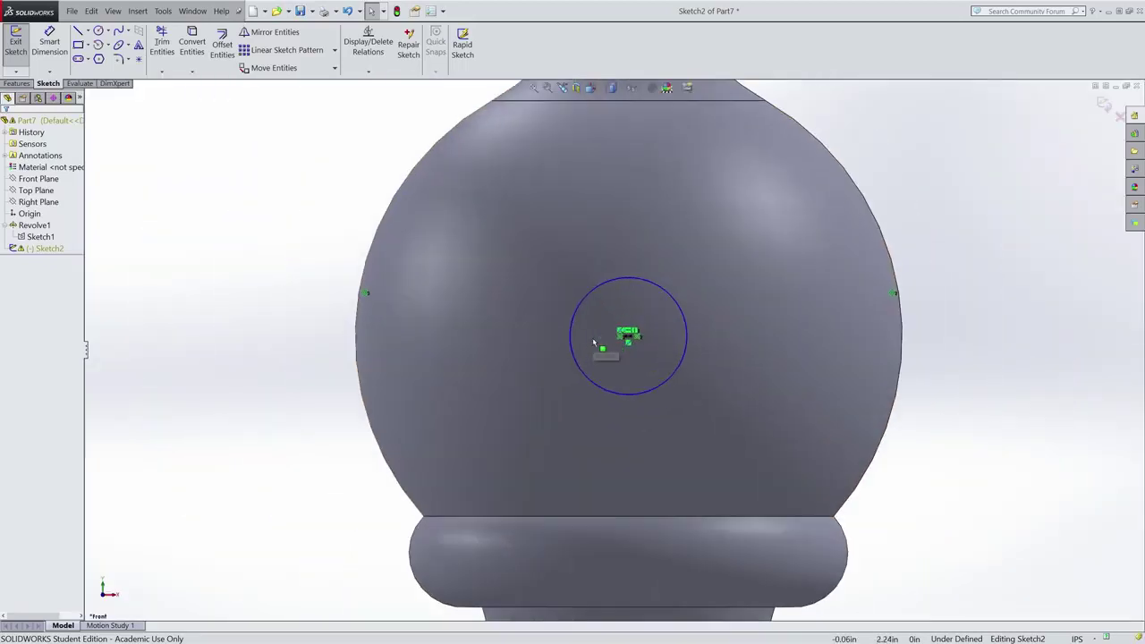
pyautogui.click(193, 10)
pyautogui.click(163, 325)
pyautogui.click(8, 41)
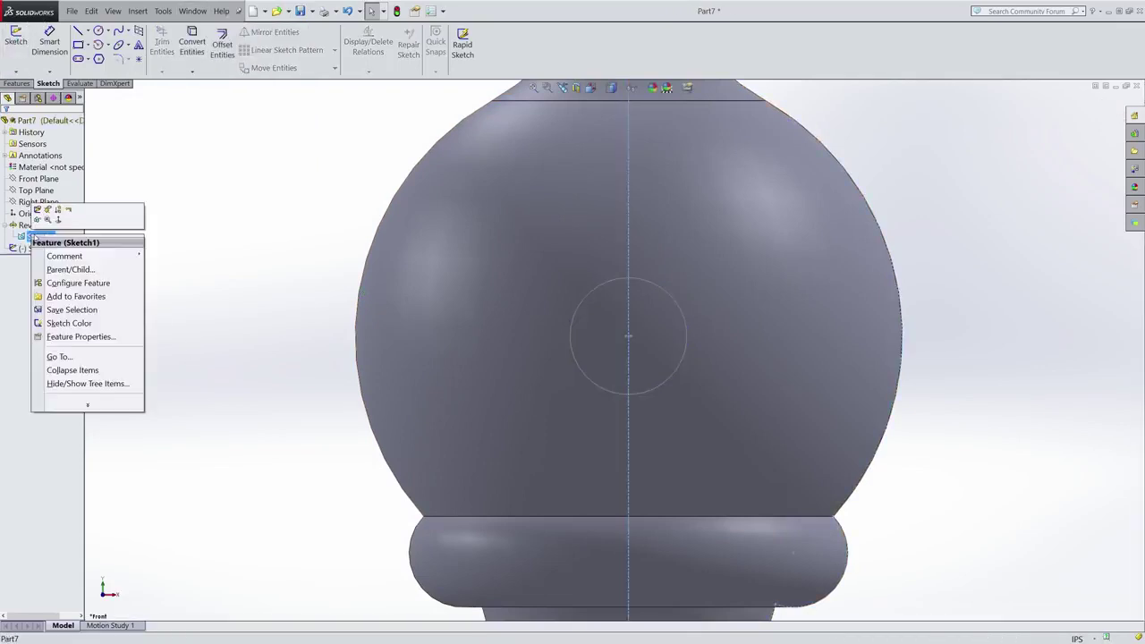
pyautogui.rightClick(37, 236)
pyautogui.click(37, 210)
pyautogui.scroll(-5, 669, 327)
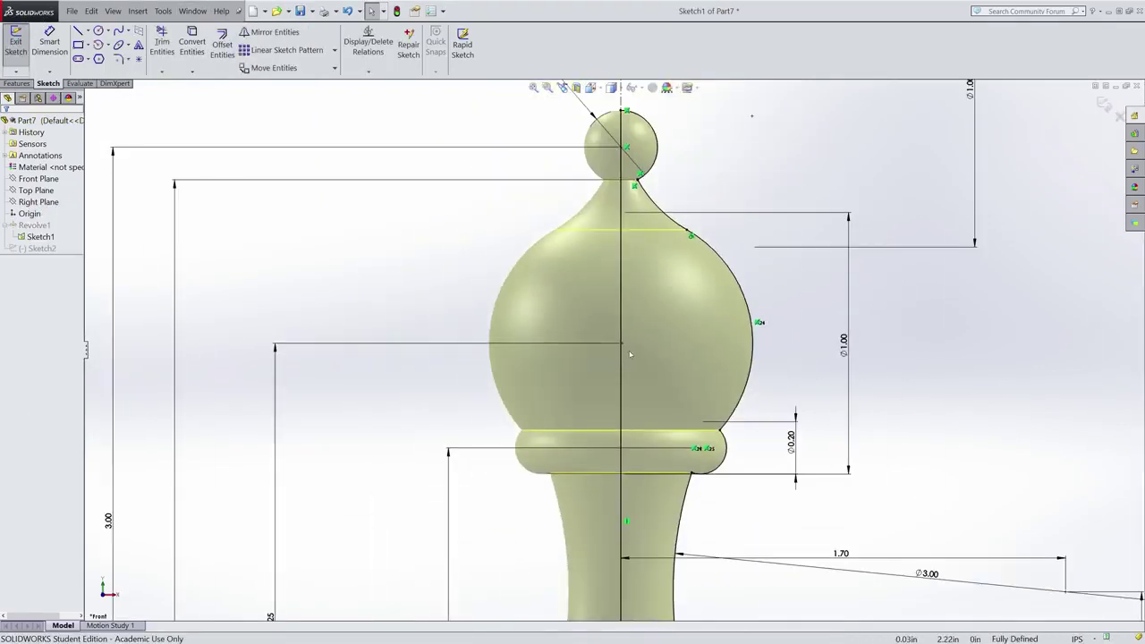
pyautogui.scroll(-3, 657, 380)
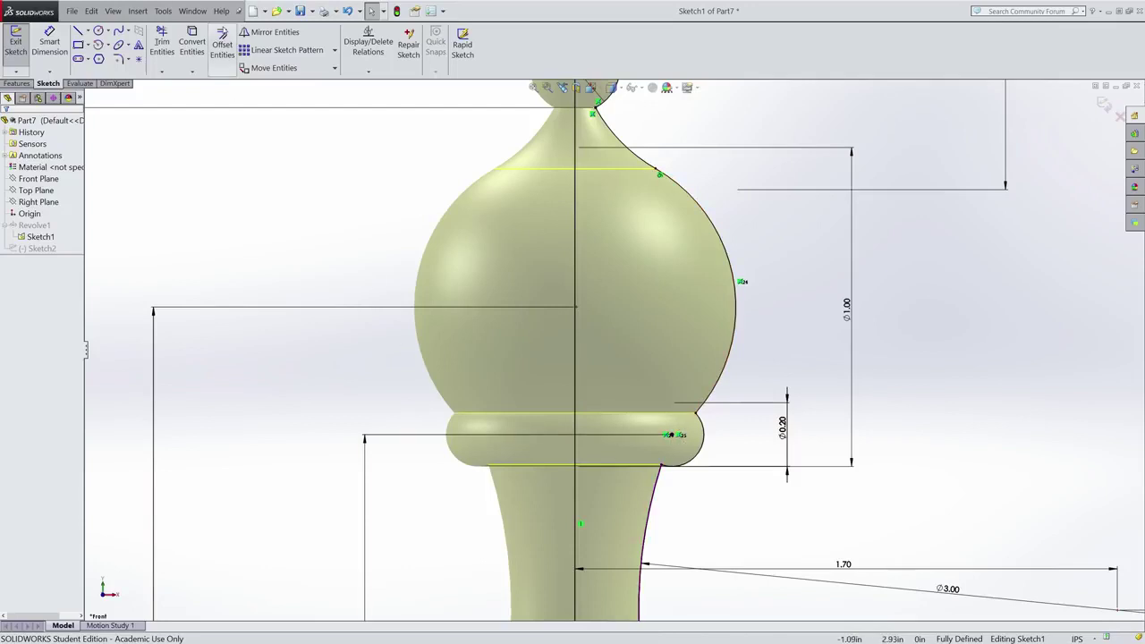
pyautogui.click(192, 11)
pyautogui.click(90, 177)
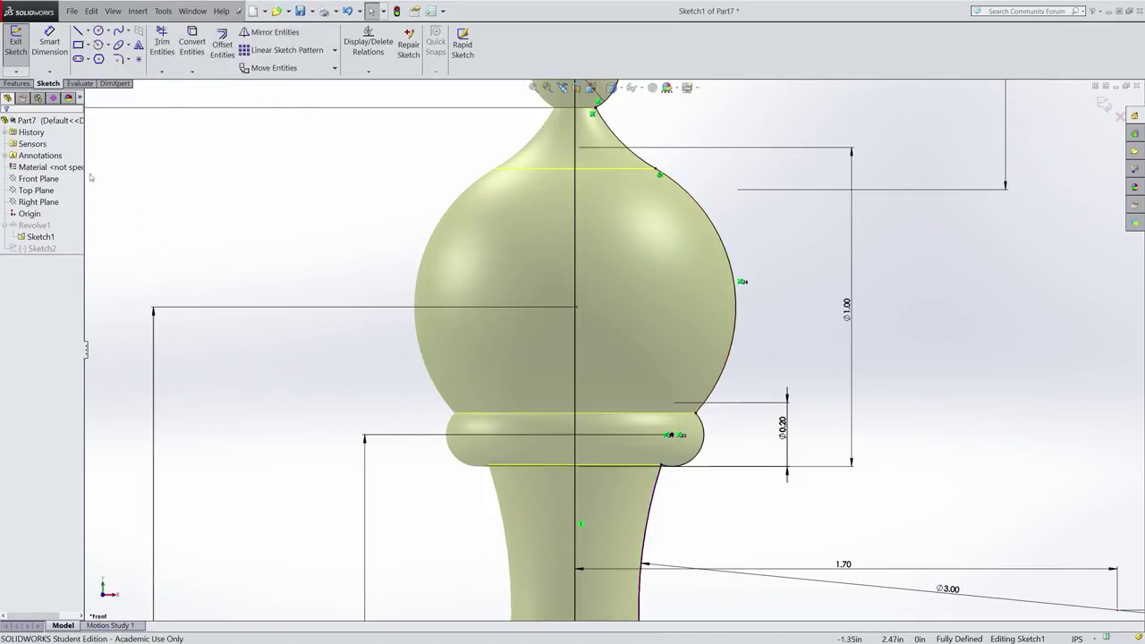
pyautogui.click(15, 40)
pyautogui.rightClick(36, 248)
# Reopen Sketch2 and draw two lines running up-right off the circle's upper and lower-right edges
pyautogui.click(49, 221)
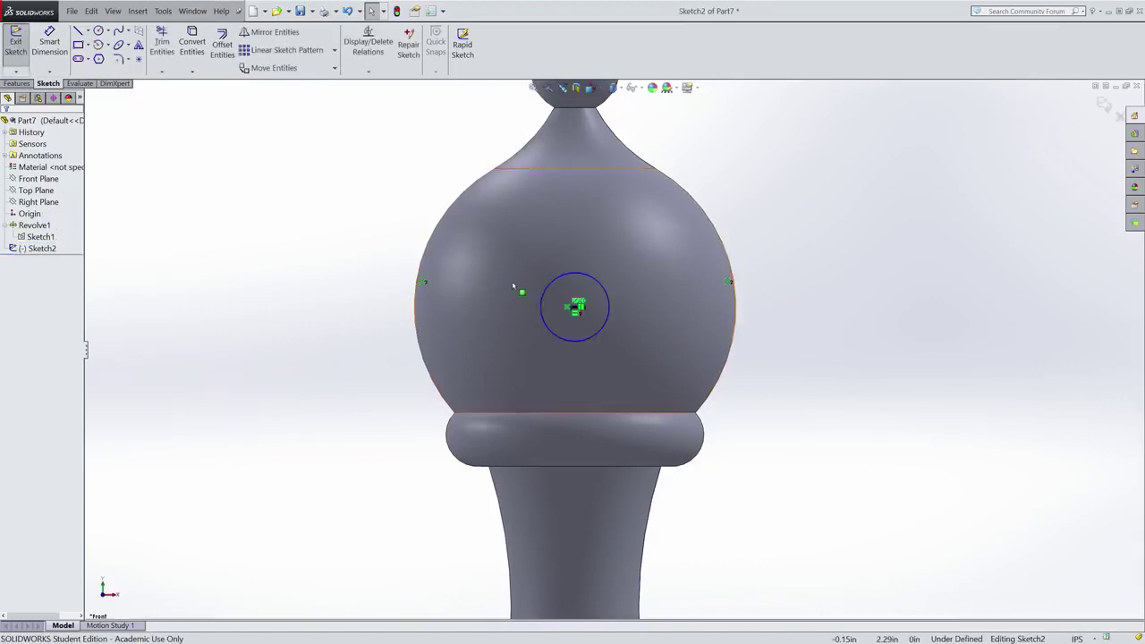
pyautogui.scroll(-4, 579, 304)
pyautogui.scroll(1, 579, 304)
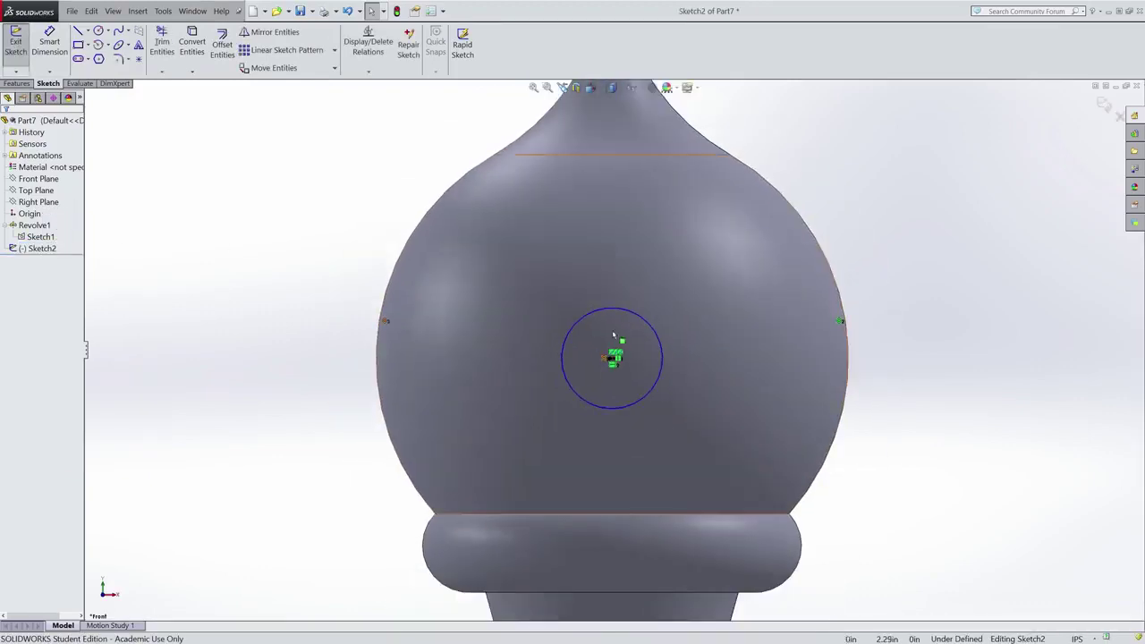
pyautogui.scroll(-1, 933, 294)
pyautogui.click(78, 30)
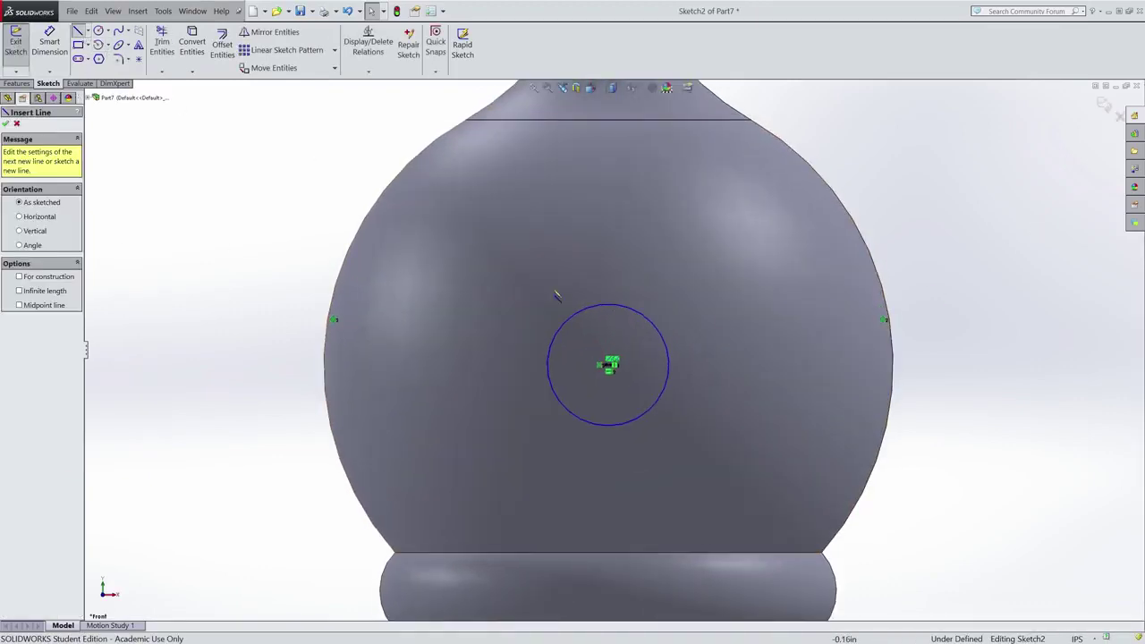
pyautogui.click(604, 304)
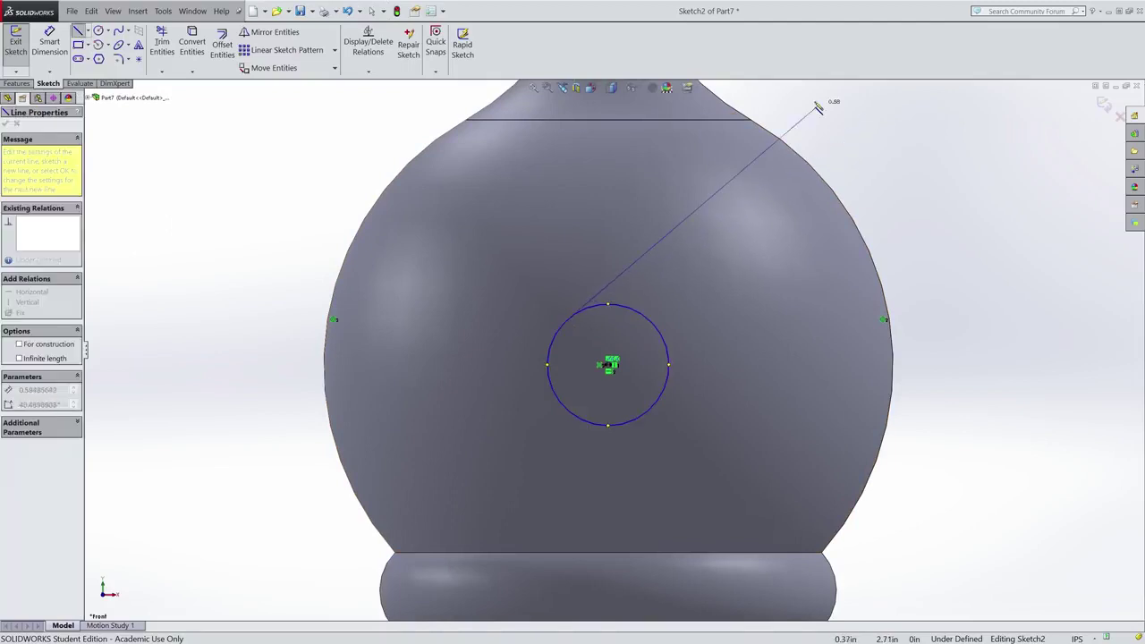
pyautogui.click(802, 97)
pyautogui.press('Escape')
pyautogui.press('l')
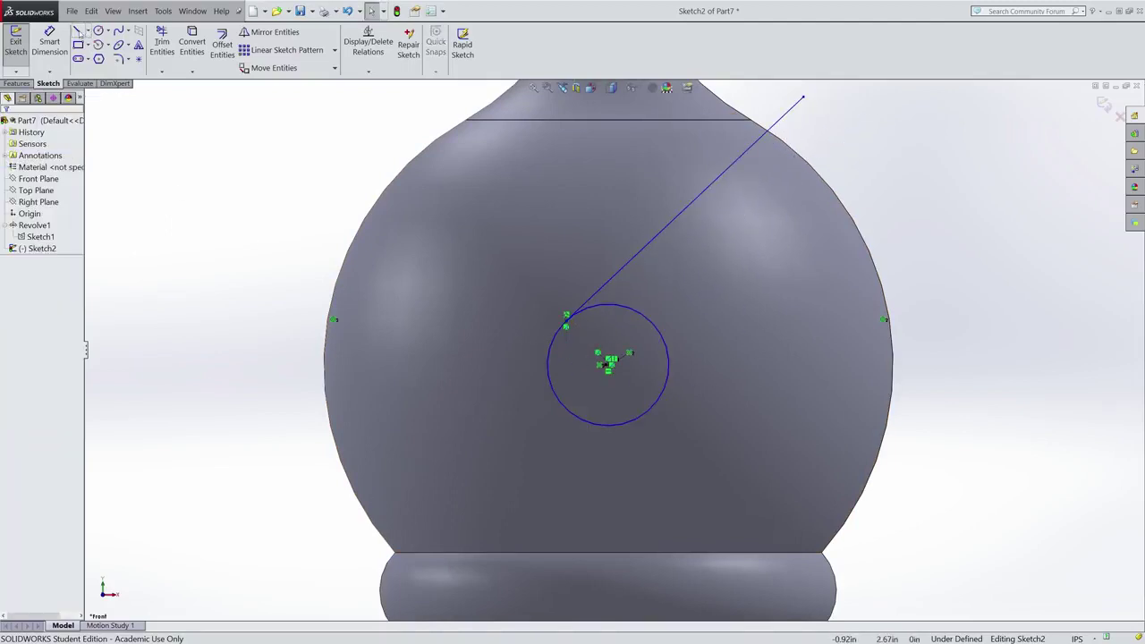
pyautogui.click(653, 415)
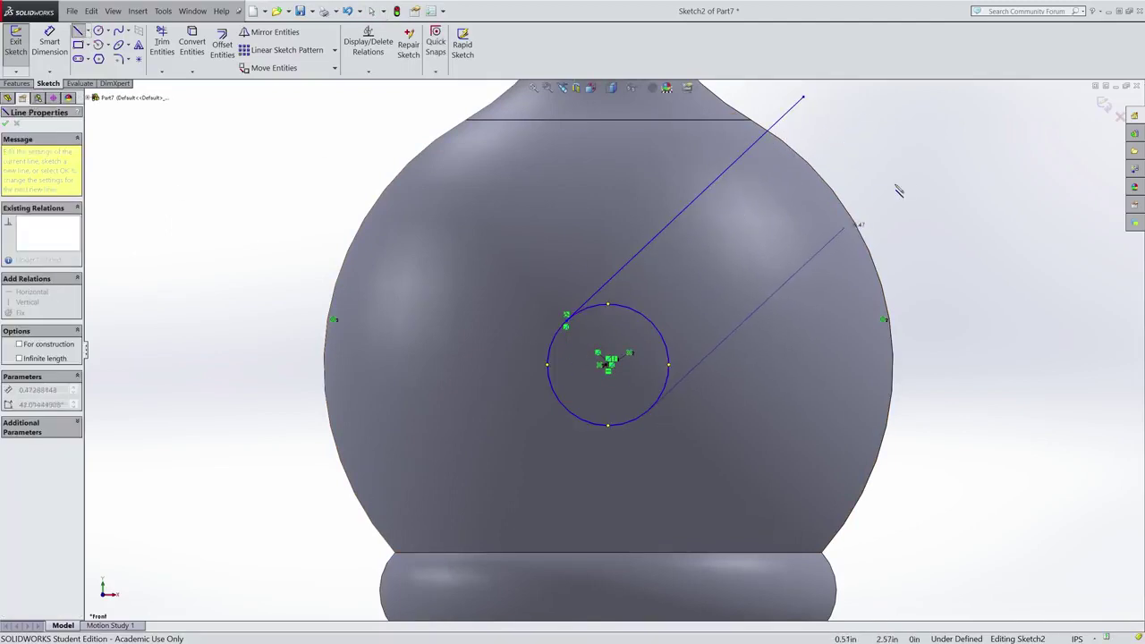
pyautogui.click(916, 176)
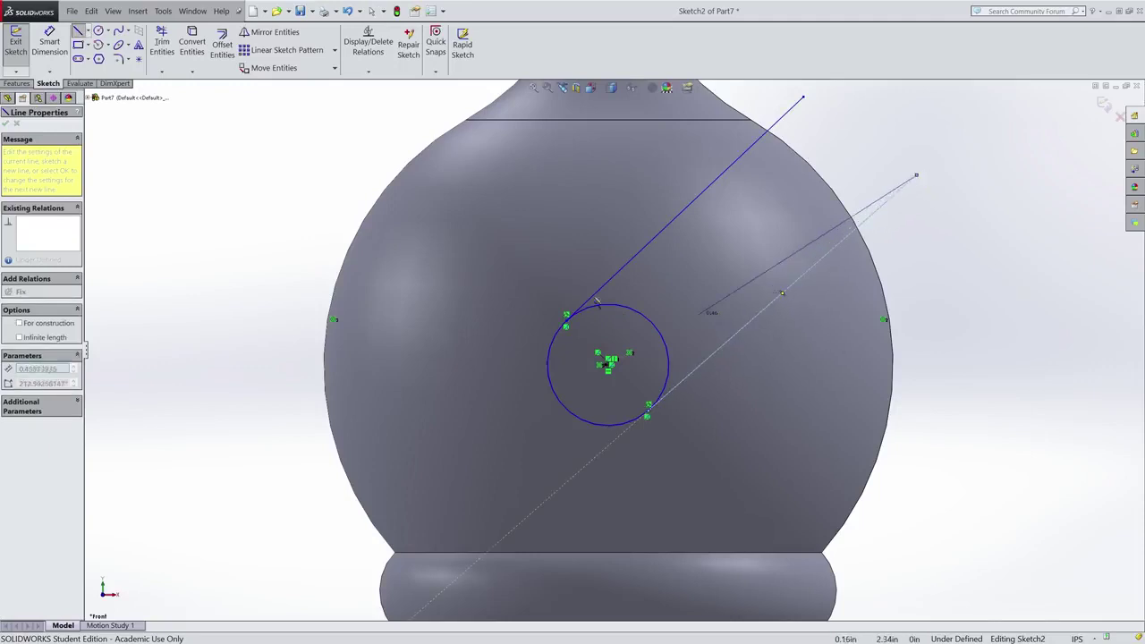
pyautogui.press('Escape')
# Draw a construction centreline from the circle's centre up-right between the two lines
pyautogui.click(78, 32)
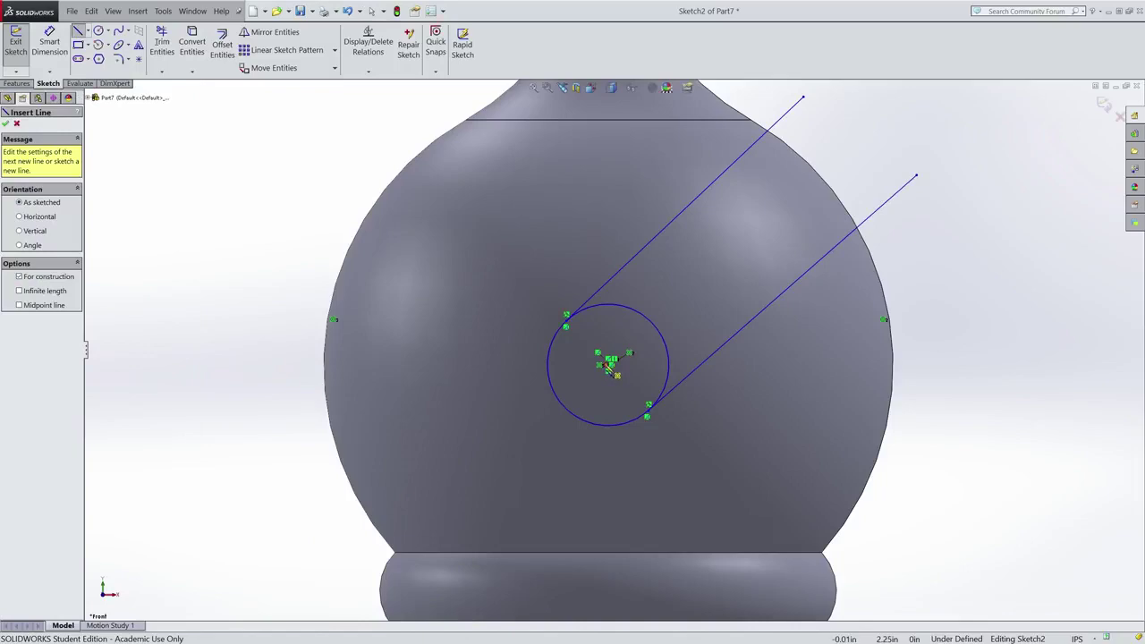
pyautogui.scroll(-10, 609, 364)
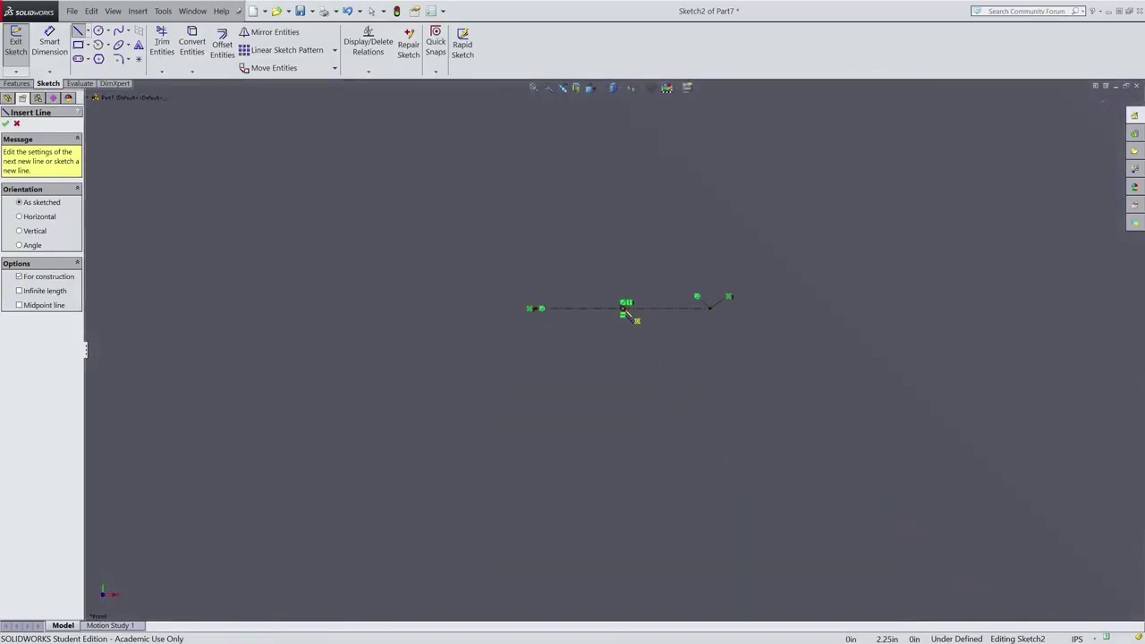
pyautogui.click(624, 310)
pyautogui.scroll(8, 617, 344)
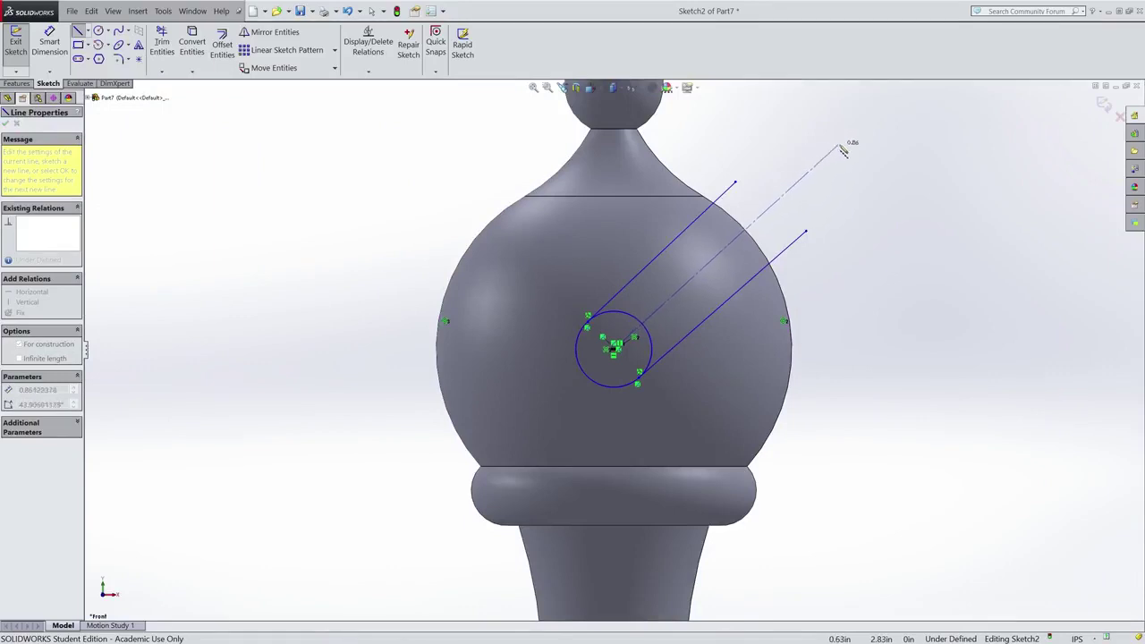
pyautogui.click(840, 145)
pyautogui.press('Escape')
# Make the two tangent lines and the construction centreline parallel
pyautogui.click(640, 270)
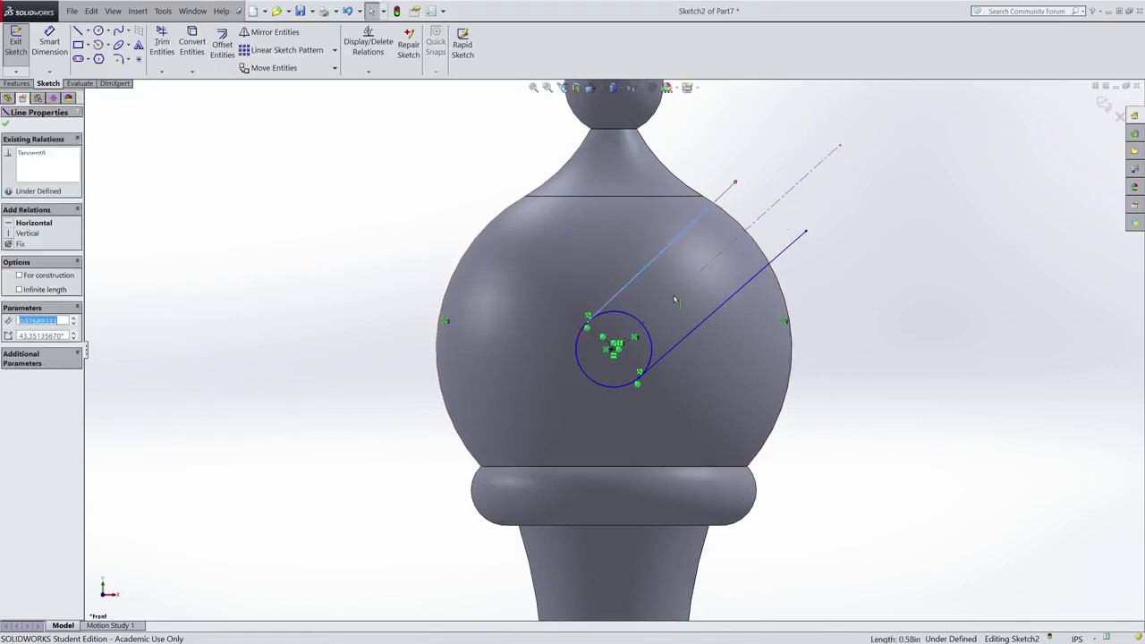
pyautogui.keyDown('ctrl'); pyautogui.click(689, 328); pyautogui.keyUp('ctrl')
pyautogui.click(697, 337)
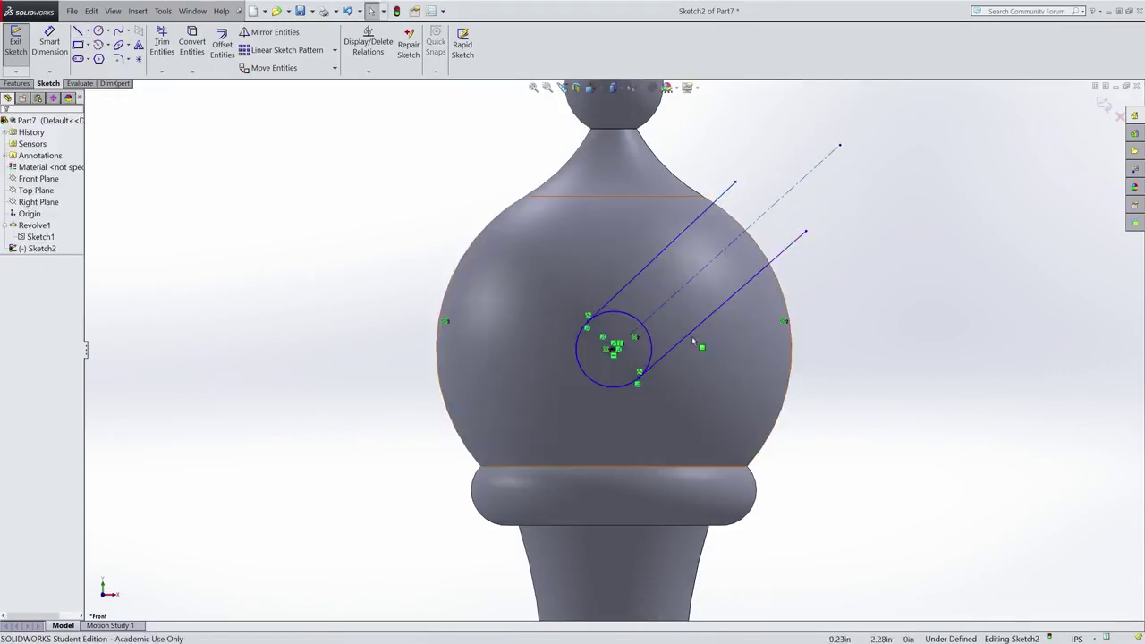
pyautogui.click(685, 333)
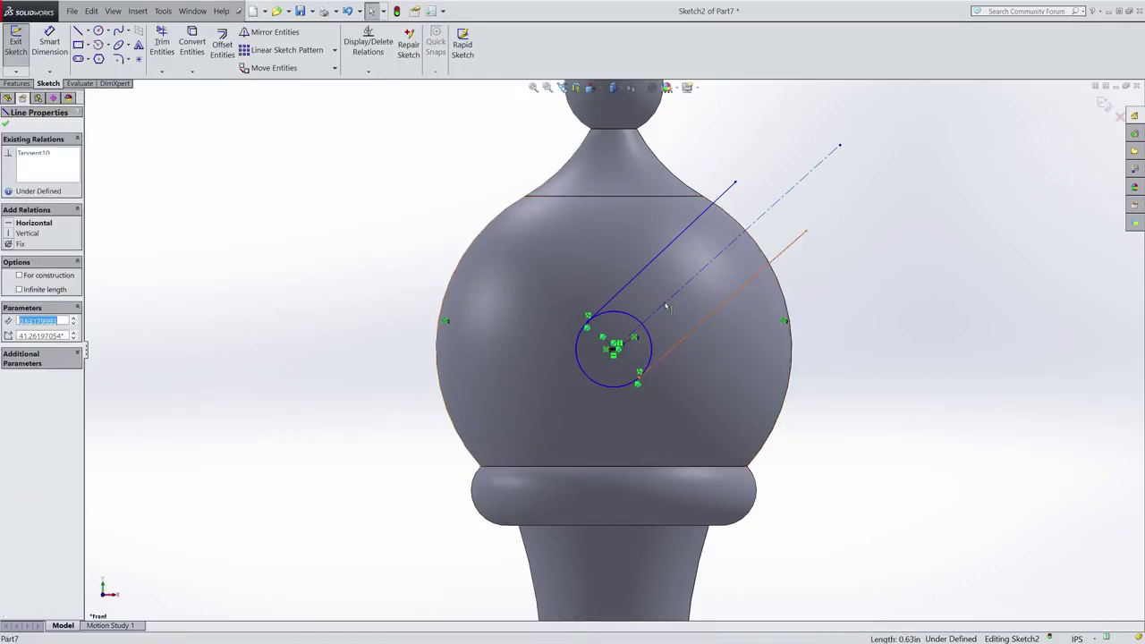
pyautogui.keyDown('ctrl'); pyautogui.click(662, 304); pyautogui.keyUp('ctrl')
pyautogui.keyDown('ctrl'); pyautogui.click(626, 285); pyautogui.keyUp('ctrl')
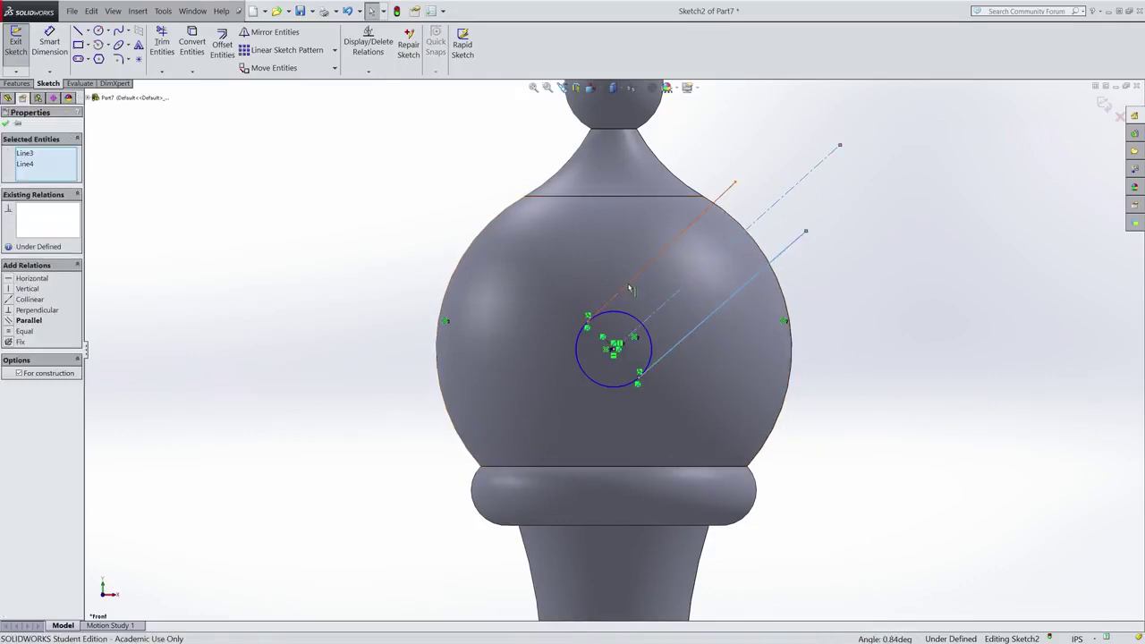
pyautogui.click(27, 310)
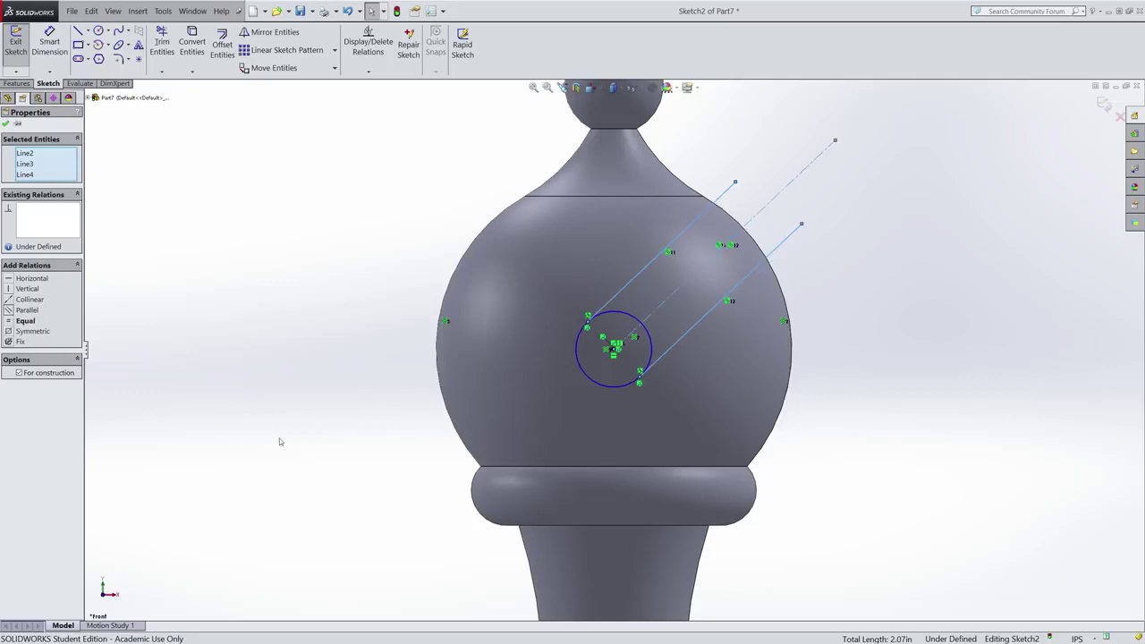
pyautogui.click(250, 415)
pyautogui.press('z')
pyautogui.click(51, 45)
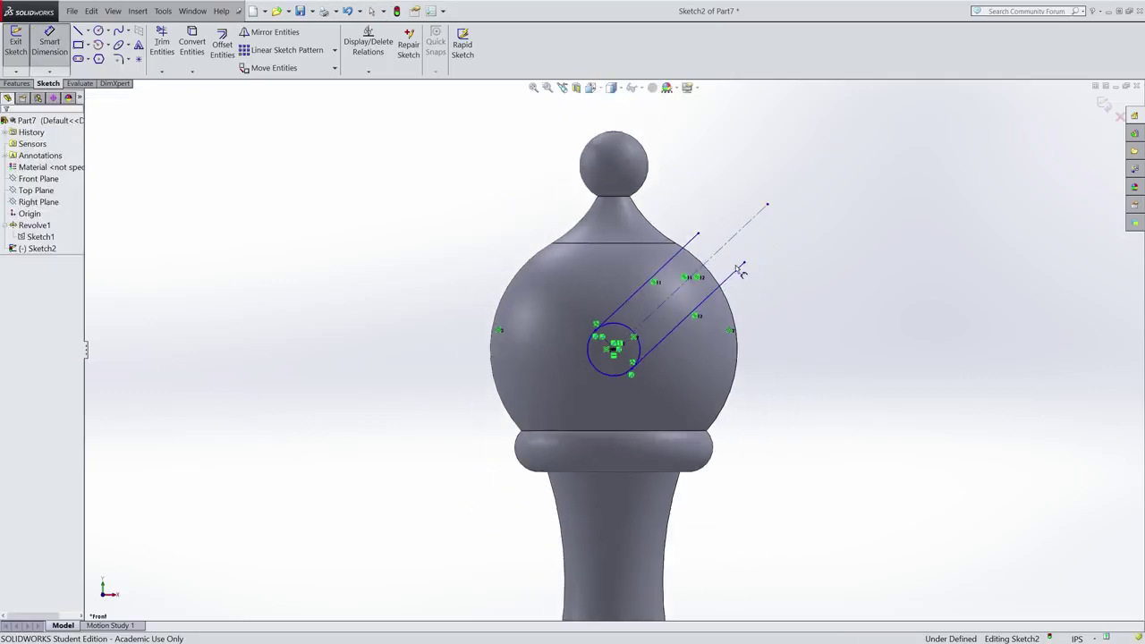
# Dimension the angle between the slot centreline and the piece's base edge as 45°
pyautogui.click(724, 257)
pyautogui.scroll(4, 739, 388)
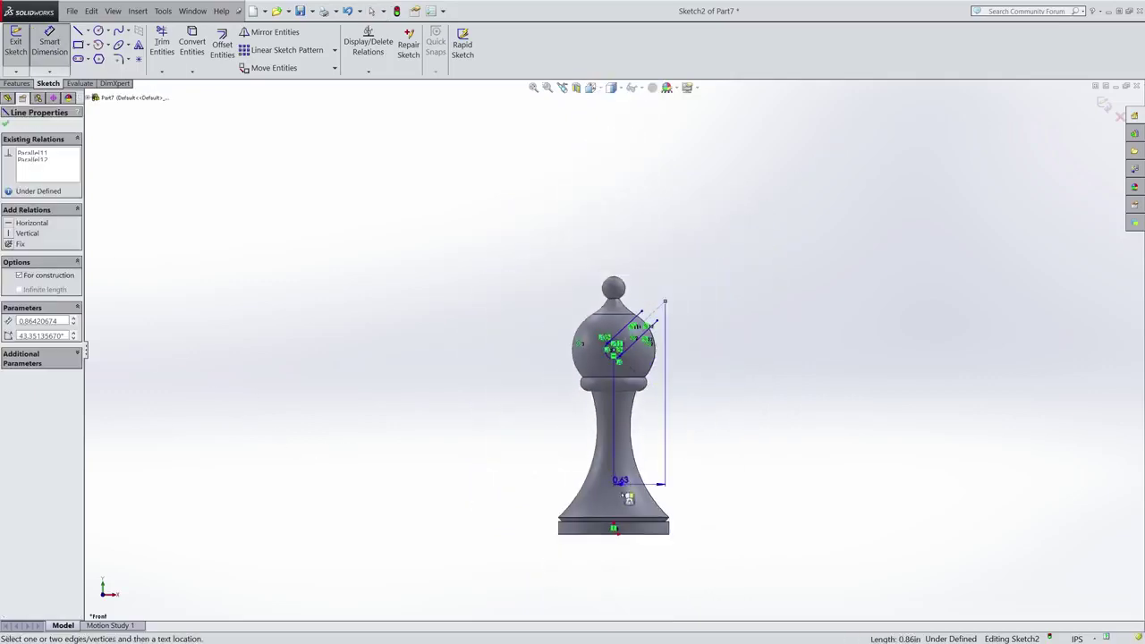
pyautogui.scroll(-10, 666, 479)
pyautogui.click(631, 440)
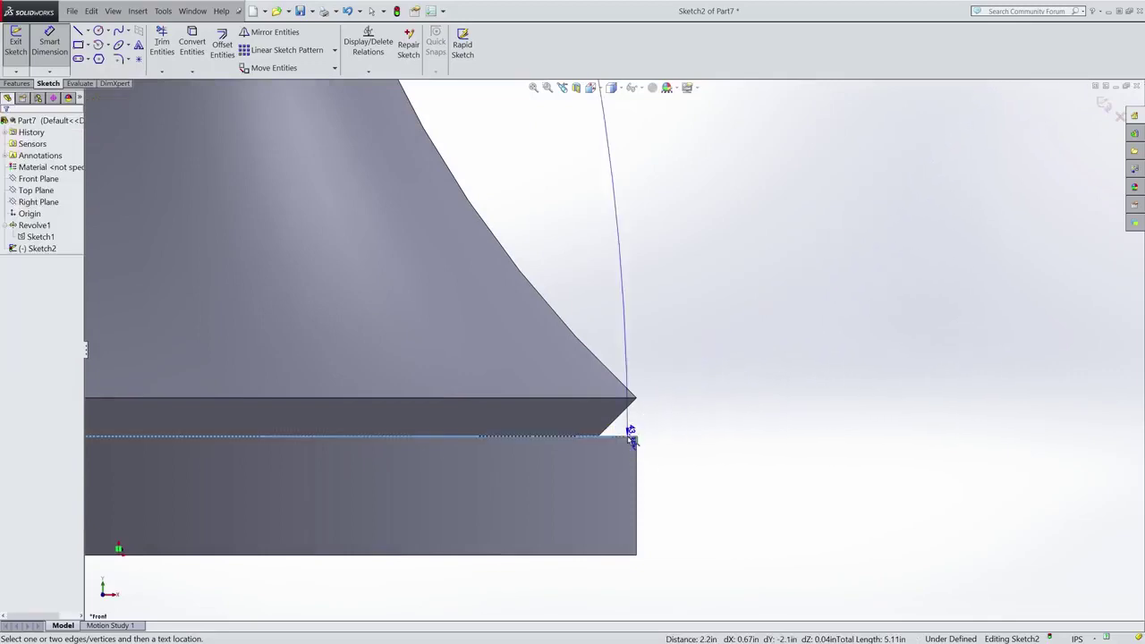
pyautogui.scroll(8, 634, 385)
pyautogui.click(735, 243)
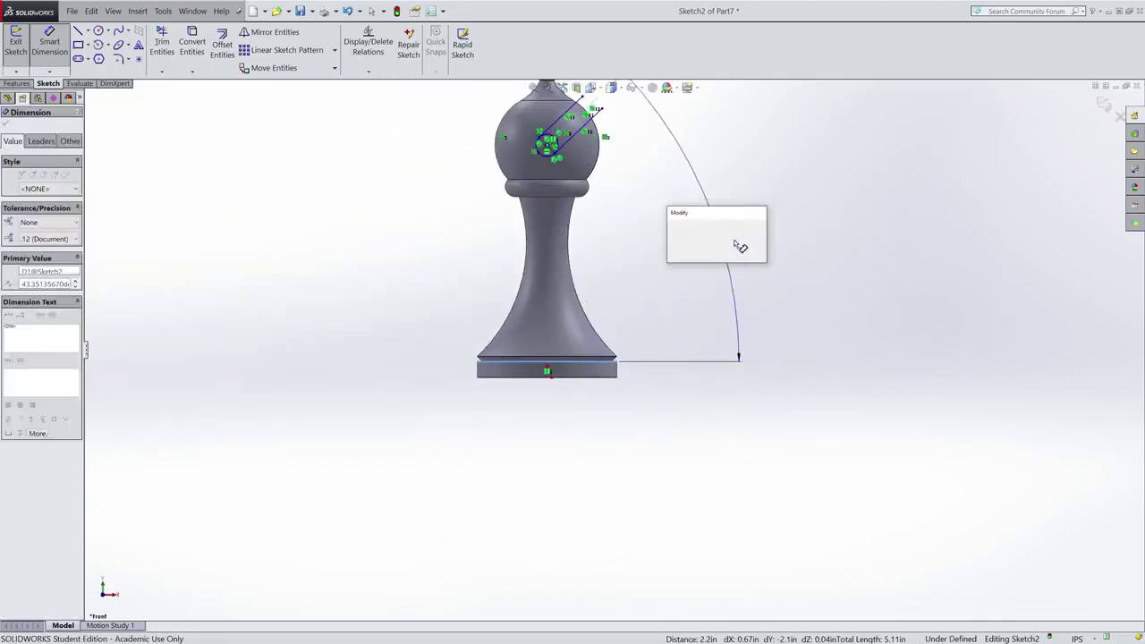
pyautogui.press('Return')
pyautogui.scroll(1, 674, 325)
pyautogui.scroll(-4, 684, 393)
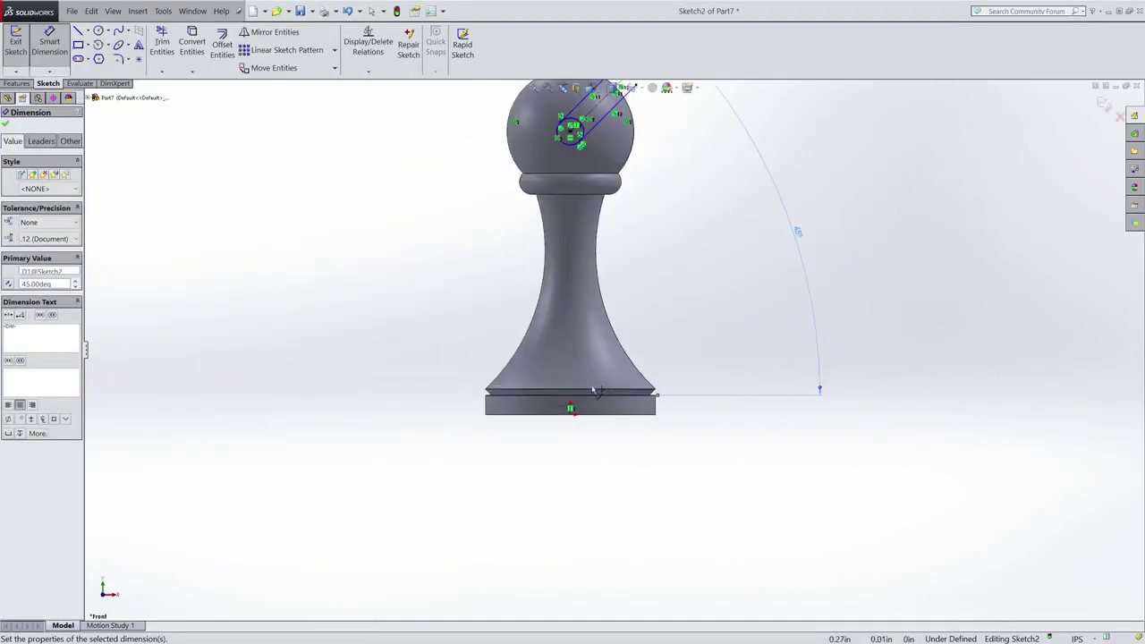
pyautogui.scroll(4, 693, 434)
pyautogui.scroll(3, 724, 371)
pyautogui.scroll(-4, 621, 304)
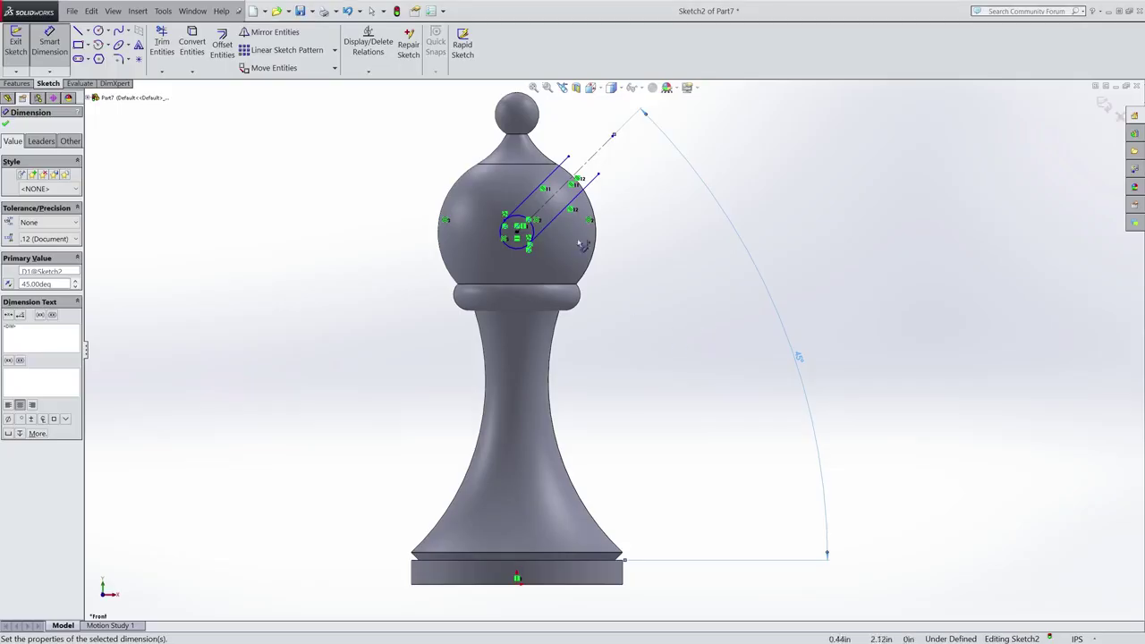
pyautogui.scroll(-5, 582, 246)
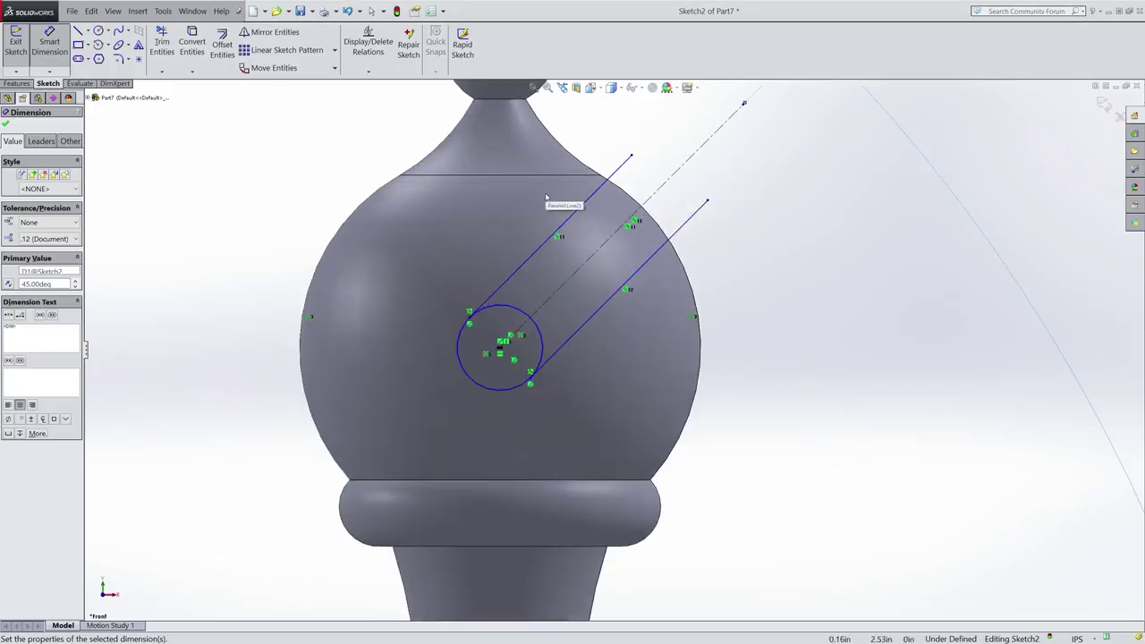
pyautogui.scroll(-3, 621, 352)
pyautogui.scroll(5, 628, 354)
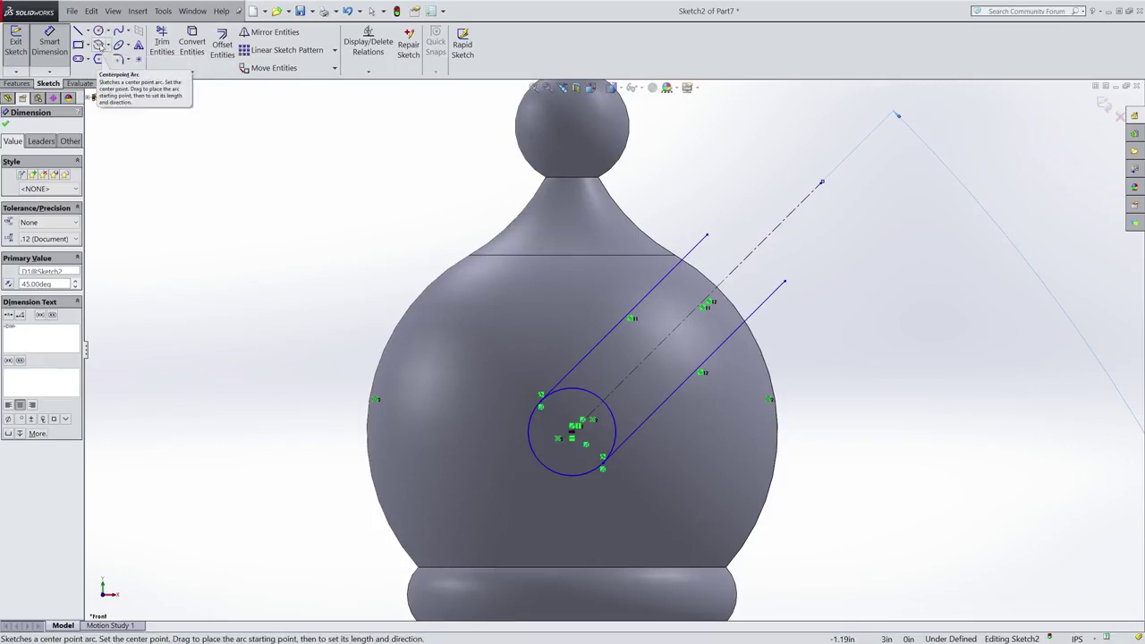
# Draw a centre-point arc near the bulb's edge in Sketch2
pyautogui.click(98, 44)
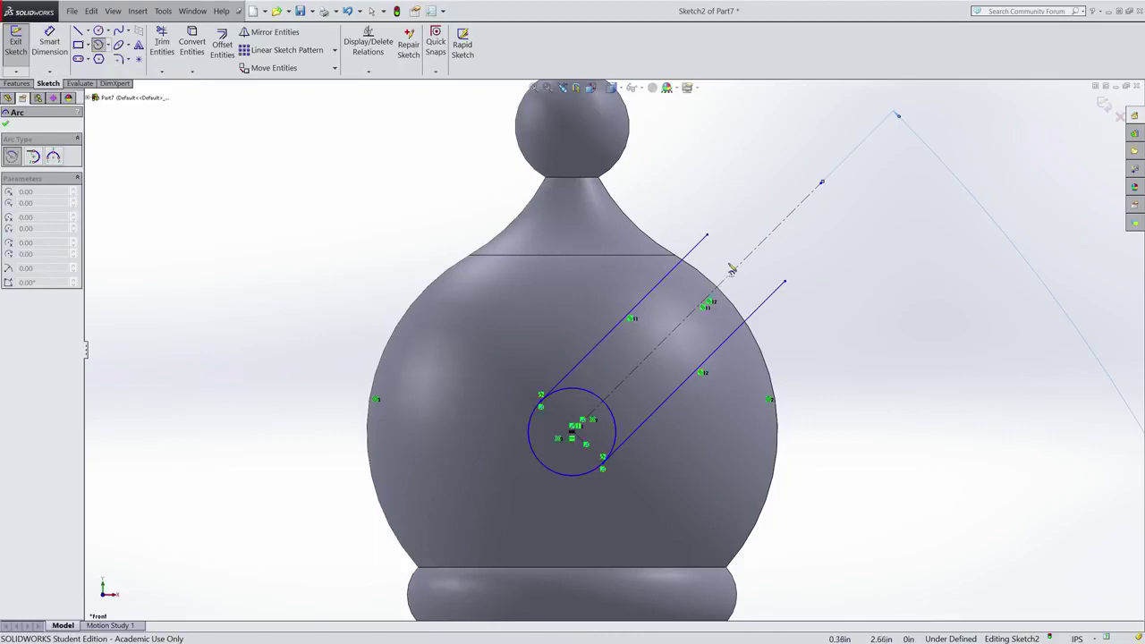
pyautogui.scroll(-2, 699, 393)
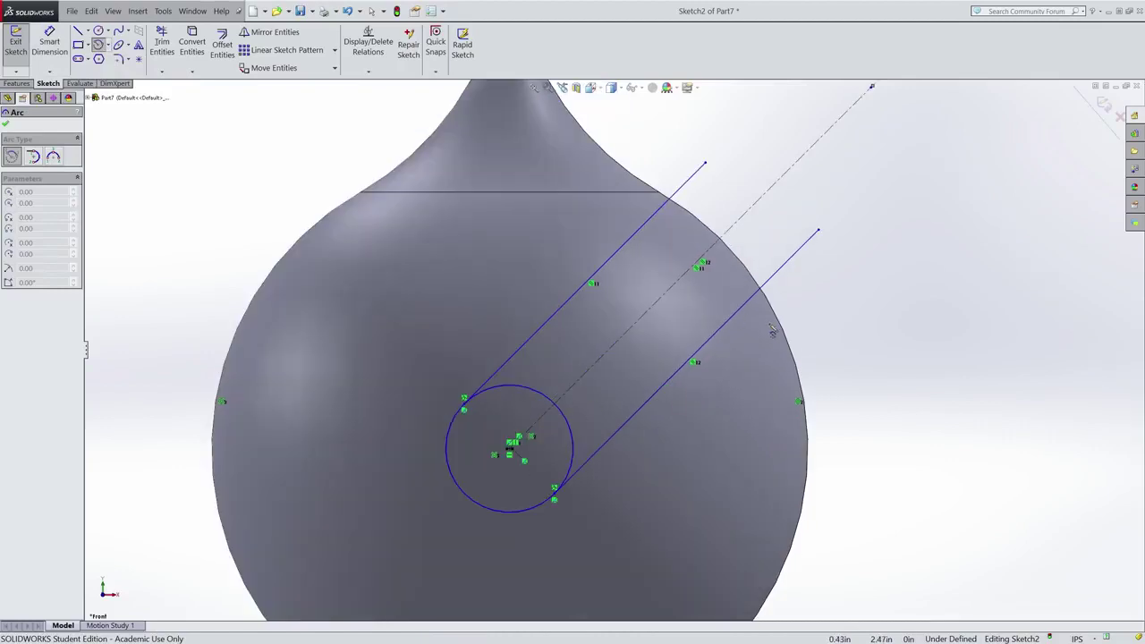
pyautogui.scroll(-8, 663, 438)
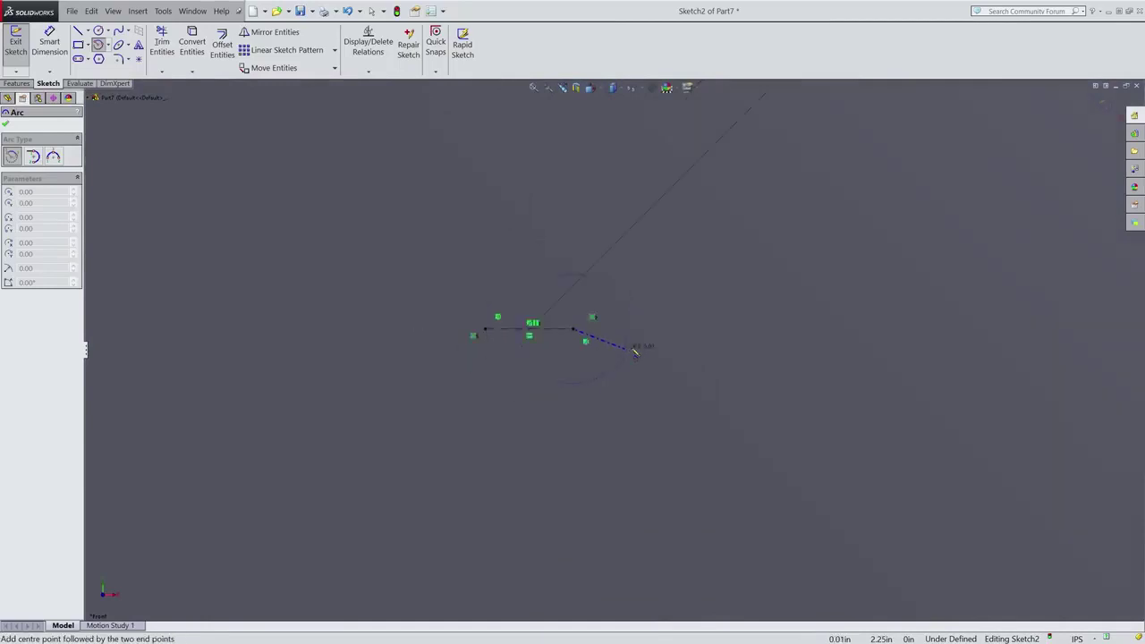
pyautogui.scroll(6, 631, 347)
pyautogui.scroll(-3, 671, 314)
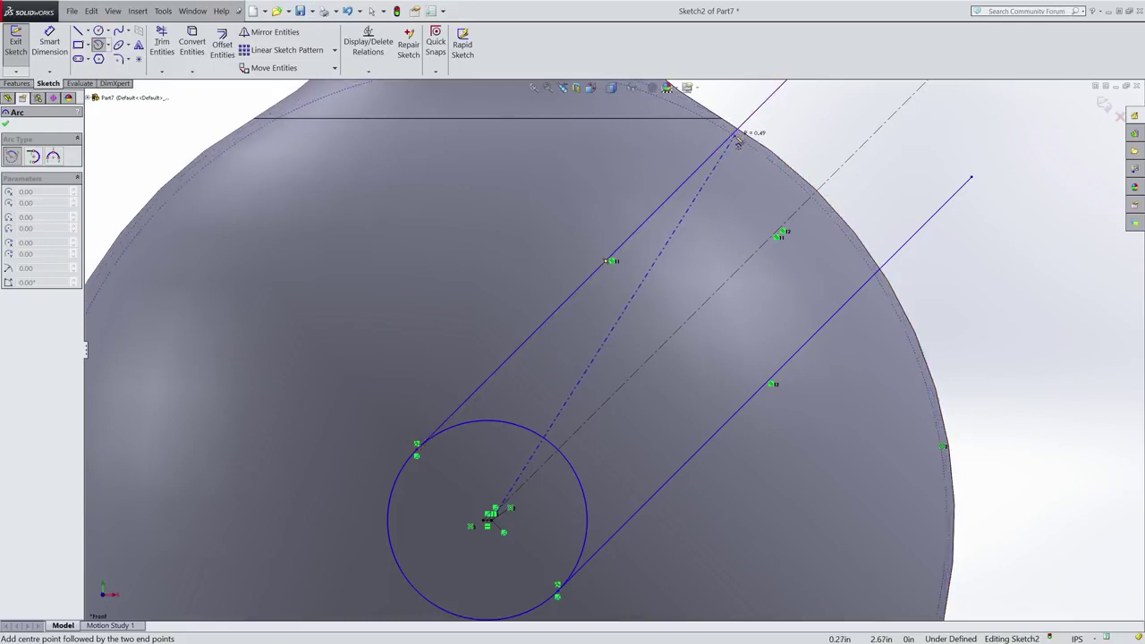
pyautogui.click(724, 172)
pyautogui.click(842, 292)
pyautogui.press('Escape')
pyautogui.scroll(-3, 822, 143)
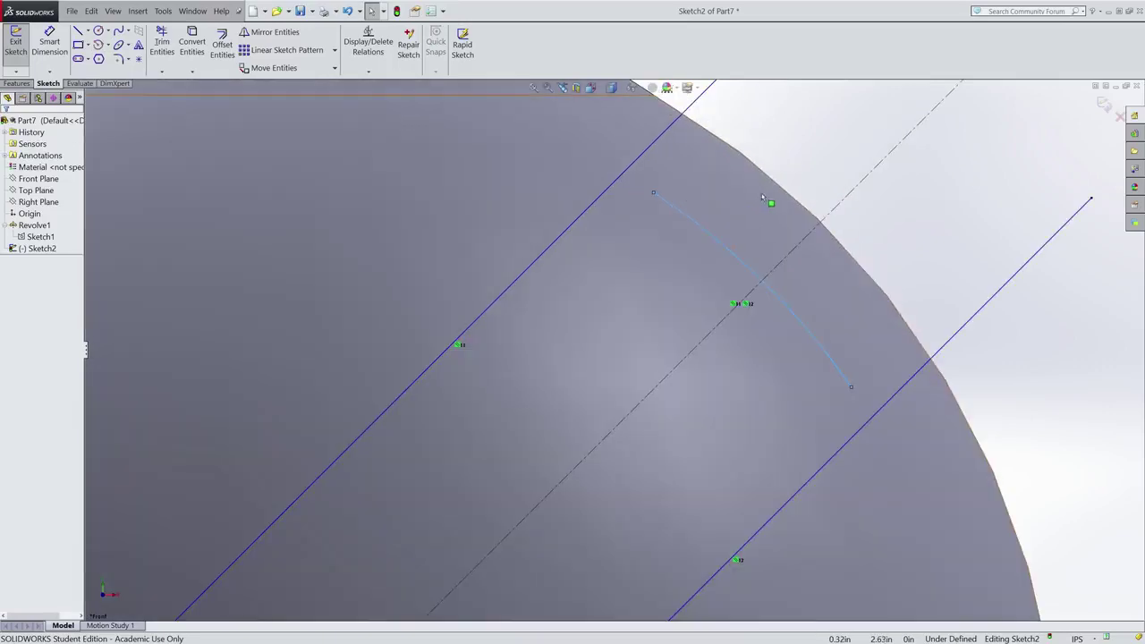
# Make the arc Concentric and Coradial with the bulb's outline edge
pyautogui.click(711, 220)
pyautogui.press('z')
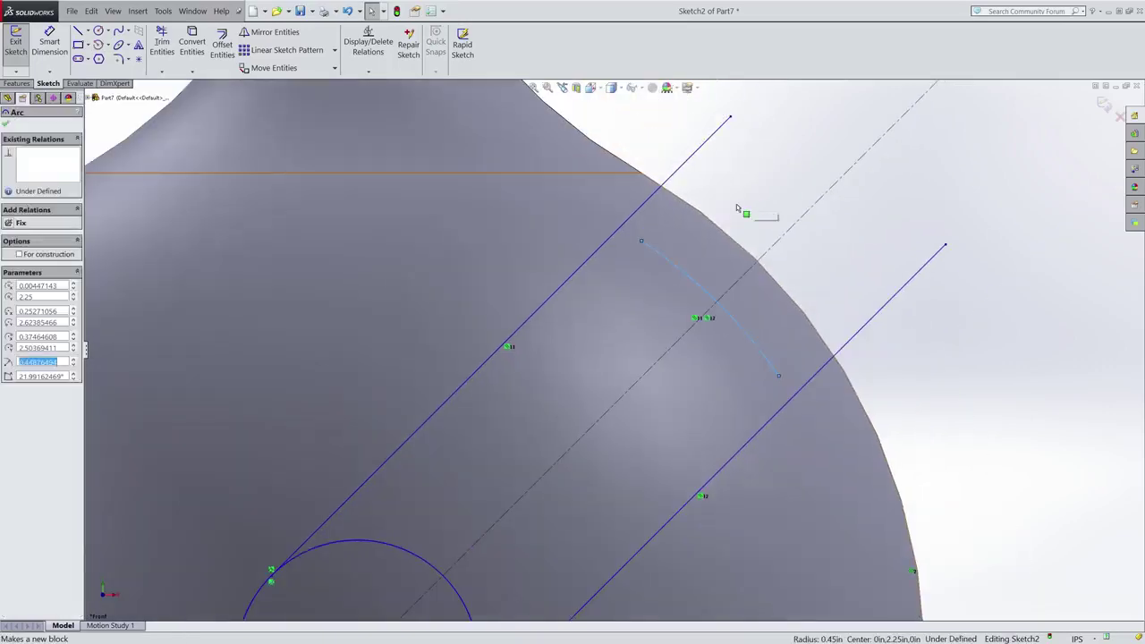
pyautogui.keyDown('ctrl'); pyautogui.click(711, 221); pyautogui.keyUp('ctrl')
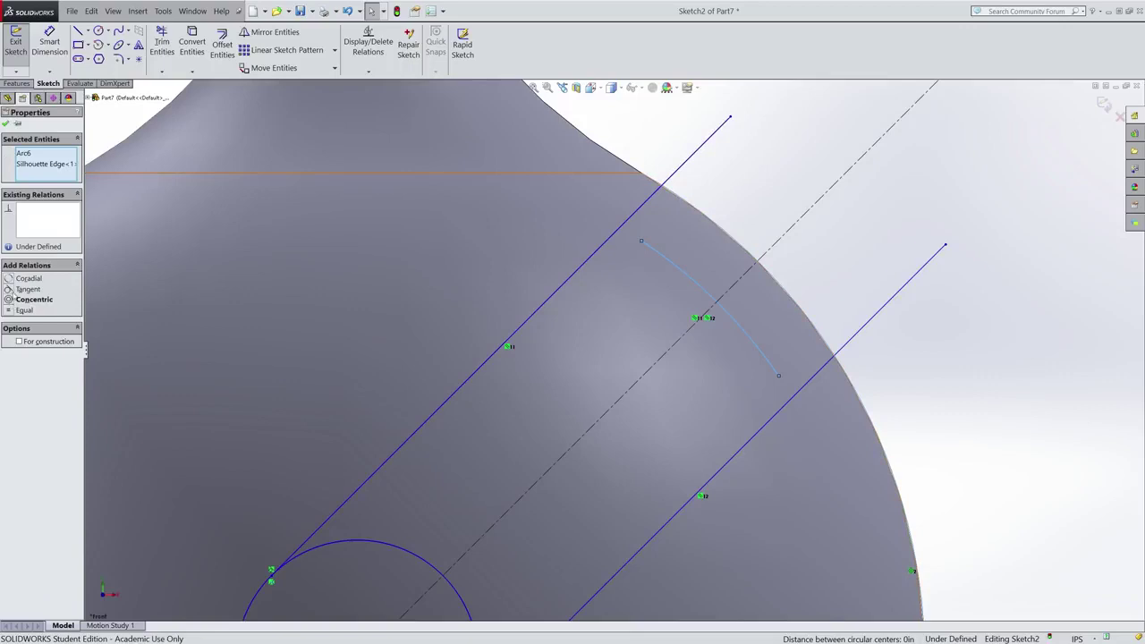
pyautogui.click(27, 300)
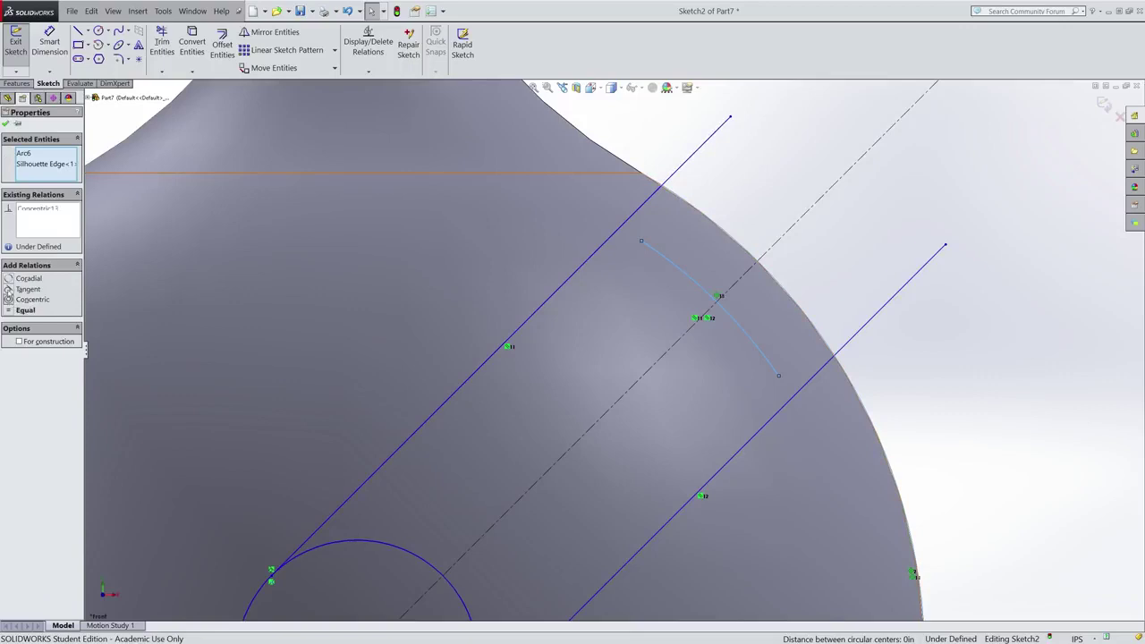
pyautogui.click(11, 283)
pyautogui.click(955, 361)
# Make the left and right slot lines coincident with the arc's upper and lower end points
pyautogui.scroll(-3, 716, 244)
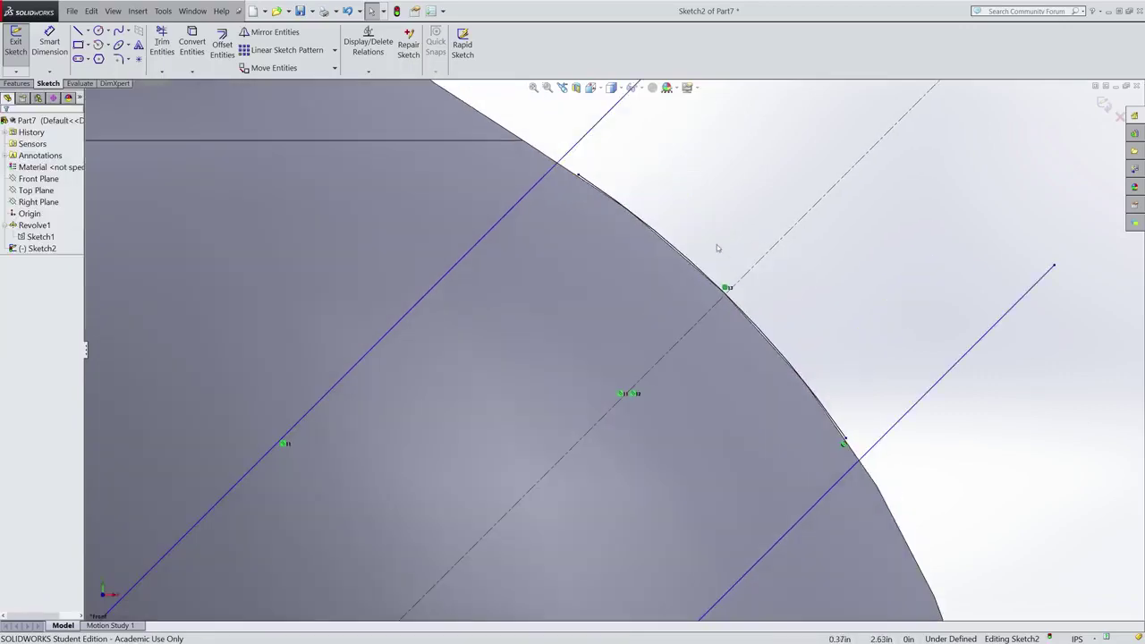
pyautogui.click(578, 175)
pyautogui.keyDown('ctrl'); pyautogui.click(536, 184); pyautogui.keyUp('ctrl')
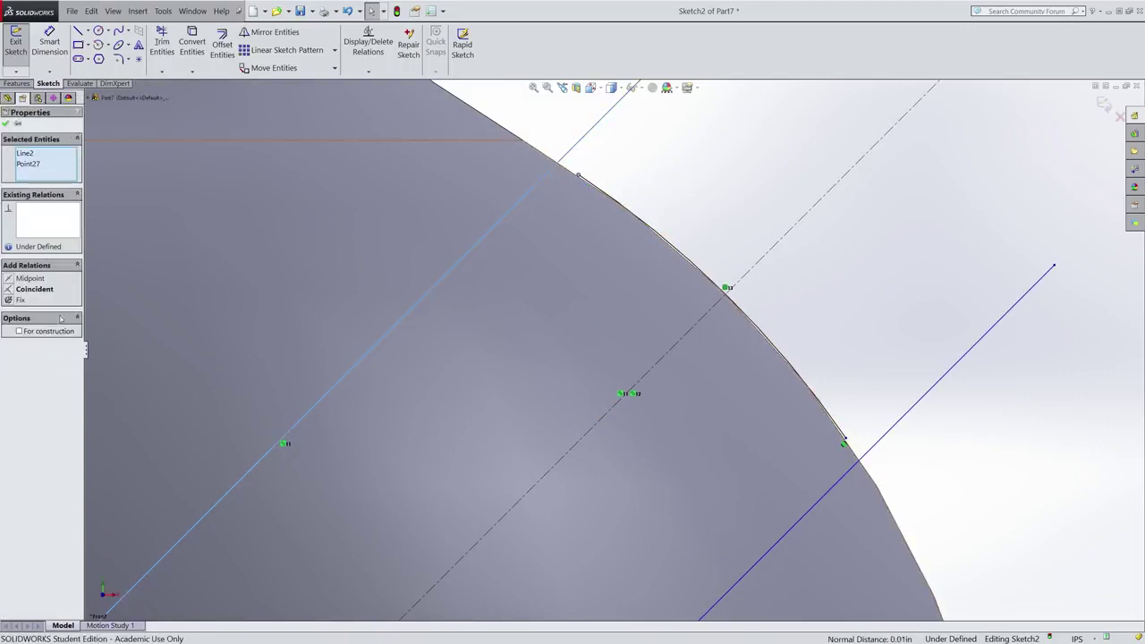
pyautogui.click(11, 289)
pyautogui.click(769, 315)
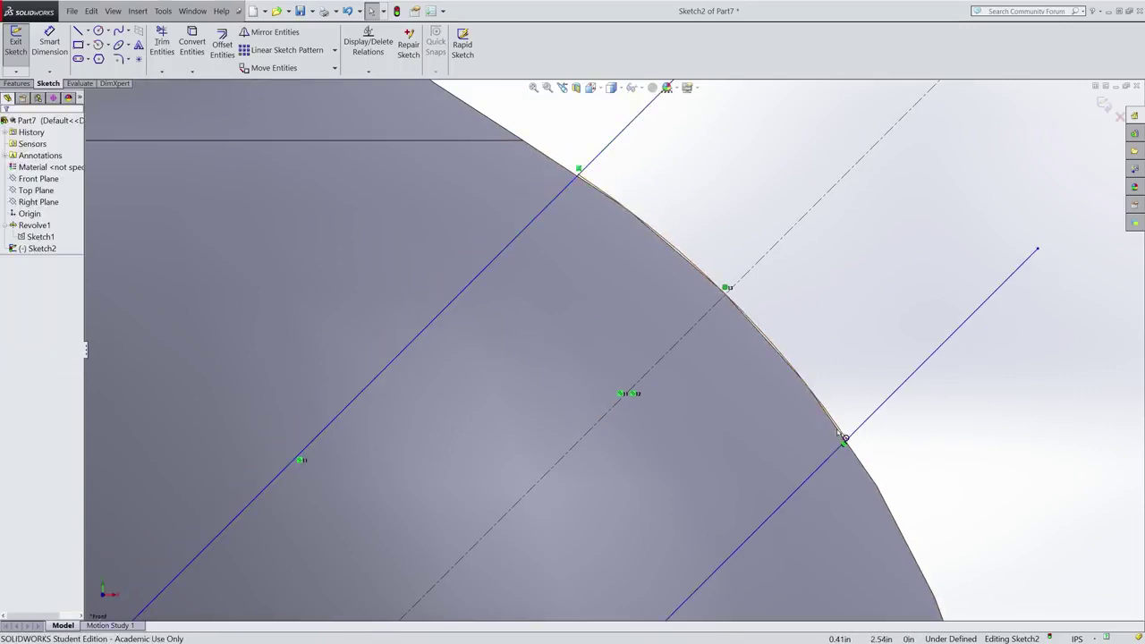
pyautogui.click(845, 442)
pyautogui.keyDown('ctrl'); pyautogui.click(855, 433); pyautogui.keyUp('ctrl')
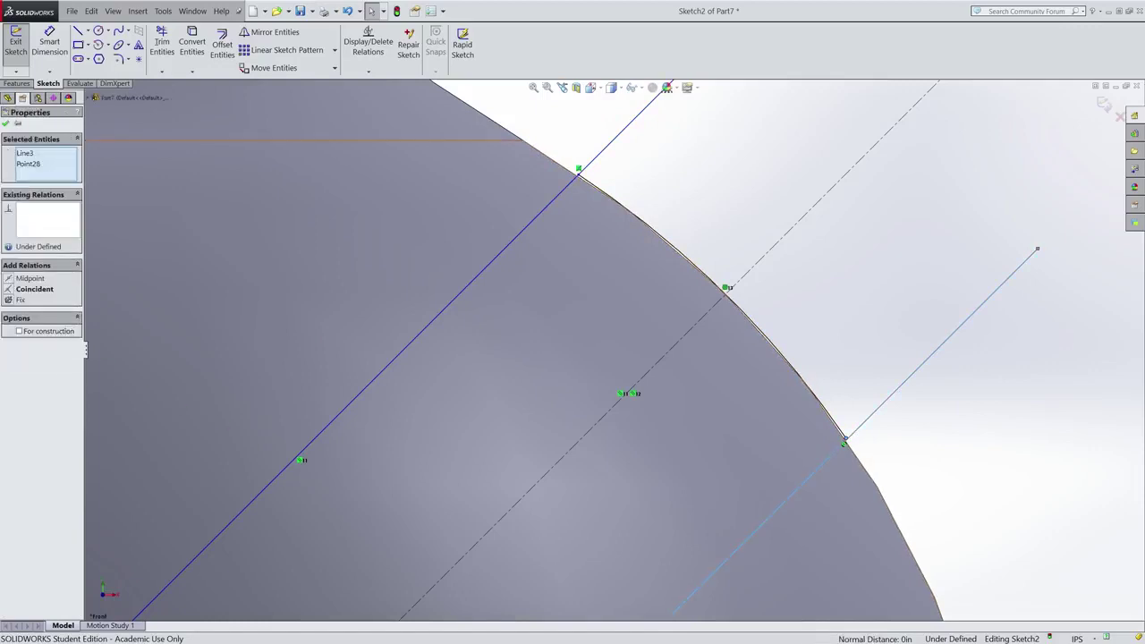
pyautogui.click(11, 289)
pyautogui.click(1037, 488)
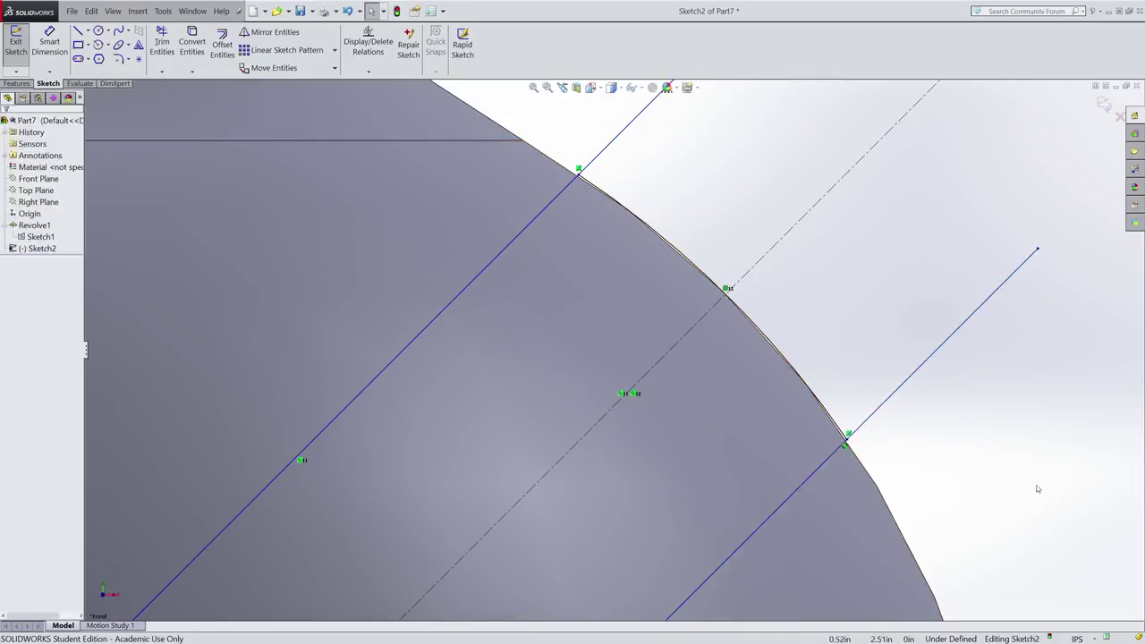
pyautogui.scroll(8, 706, 322)
pyautogui.scroll(-7, 693, 334)
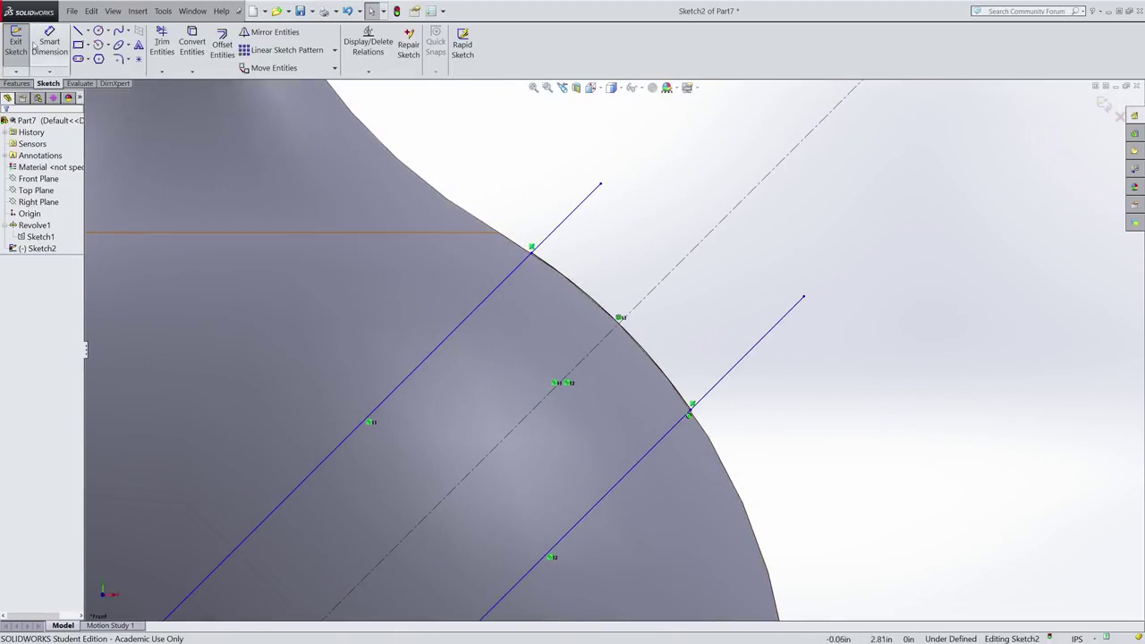
# Power-trim the slot line portions lying outside the bulb edge arc
pyautogui.click(161, 45)
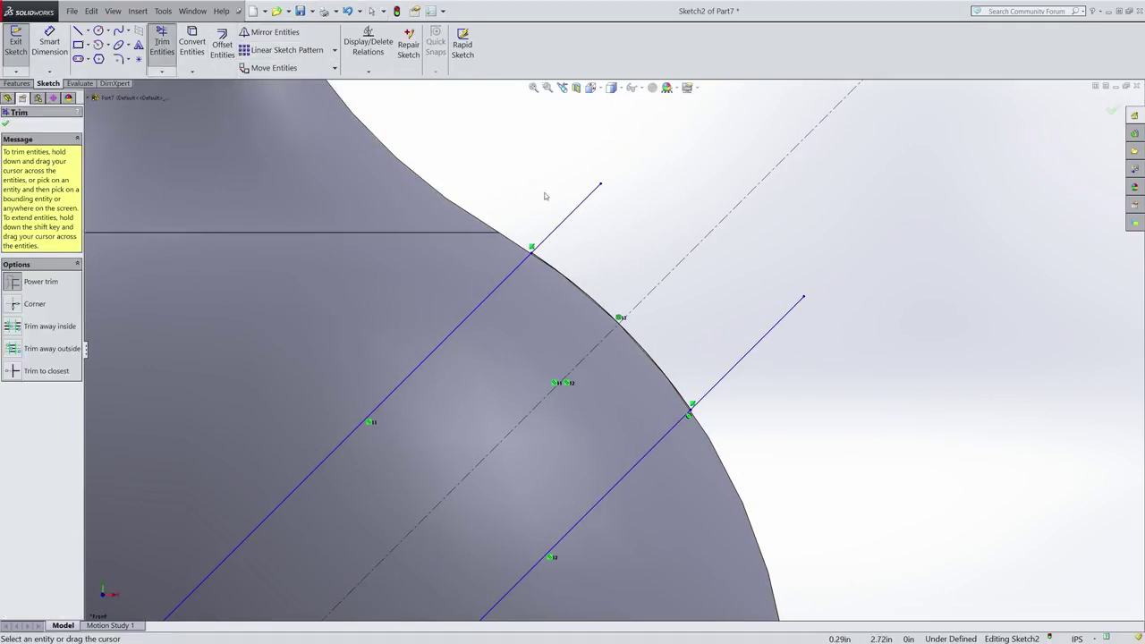
pyautogui.moveTo(543, 191)
pyautogui.mouseDown()
pyautogui.moveTo(749, 305)
pyautogui.moveTo(882, 423)
pyautogui.mouseUp()
pyautogui.scroll(10, 724, 397)
pyautogui.press('Escape')
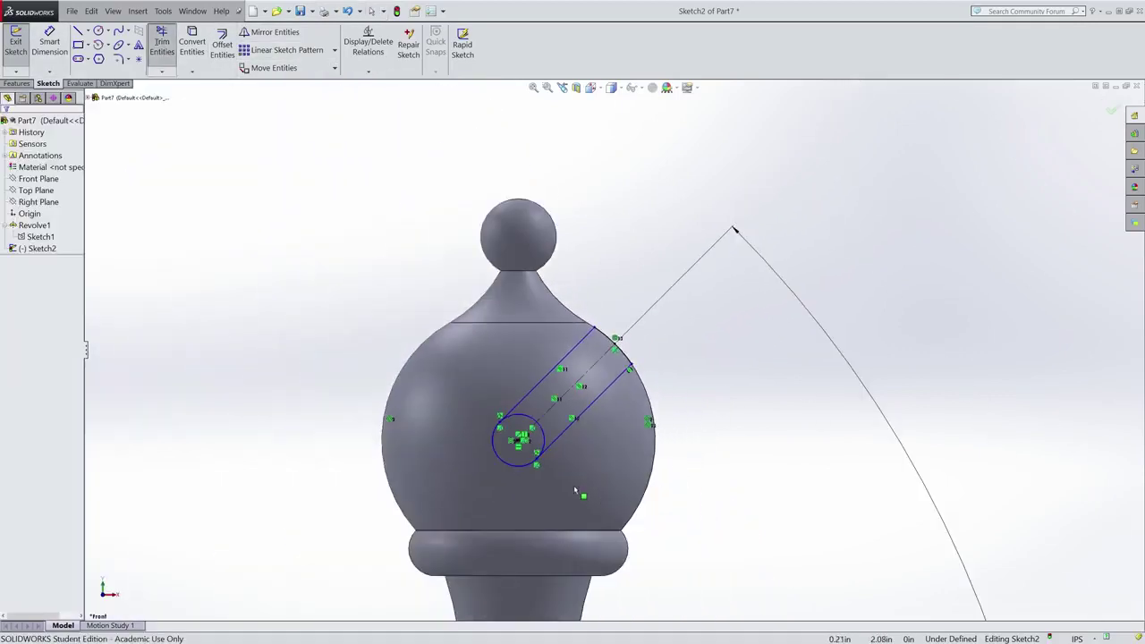
pyautogui.scroll(-10, 527, 438)
# Trim the circle's arc between the two lines, leaving a semicircular slot end
pyautogui.click(162, 45)
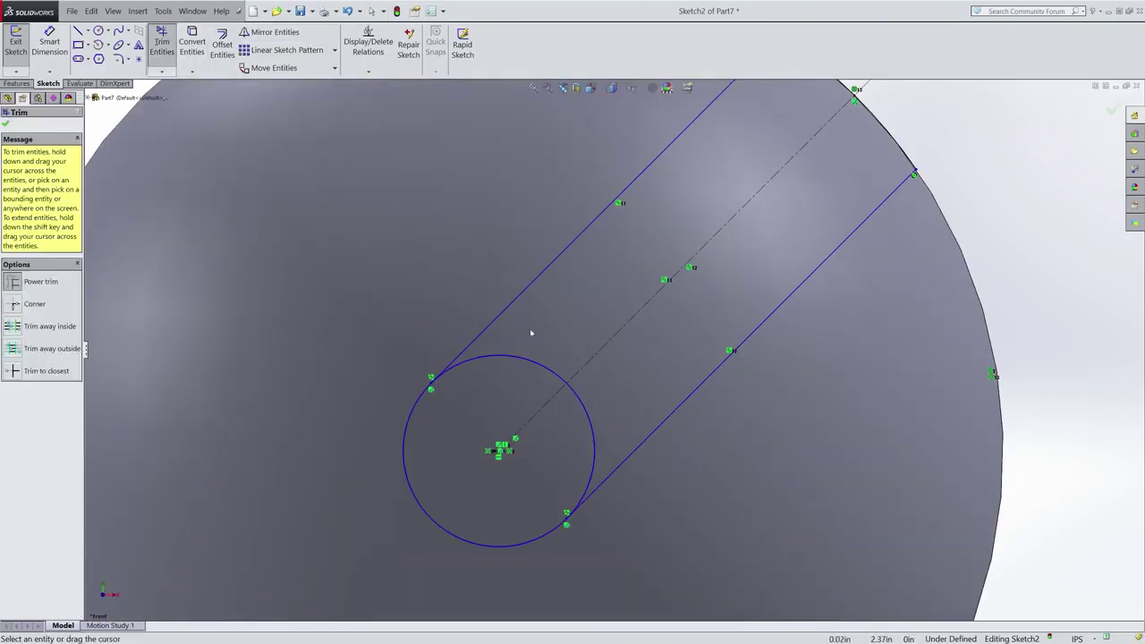
pyautogui.moveTo(531, 332); pyautogui.dragTo(504, 378)
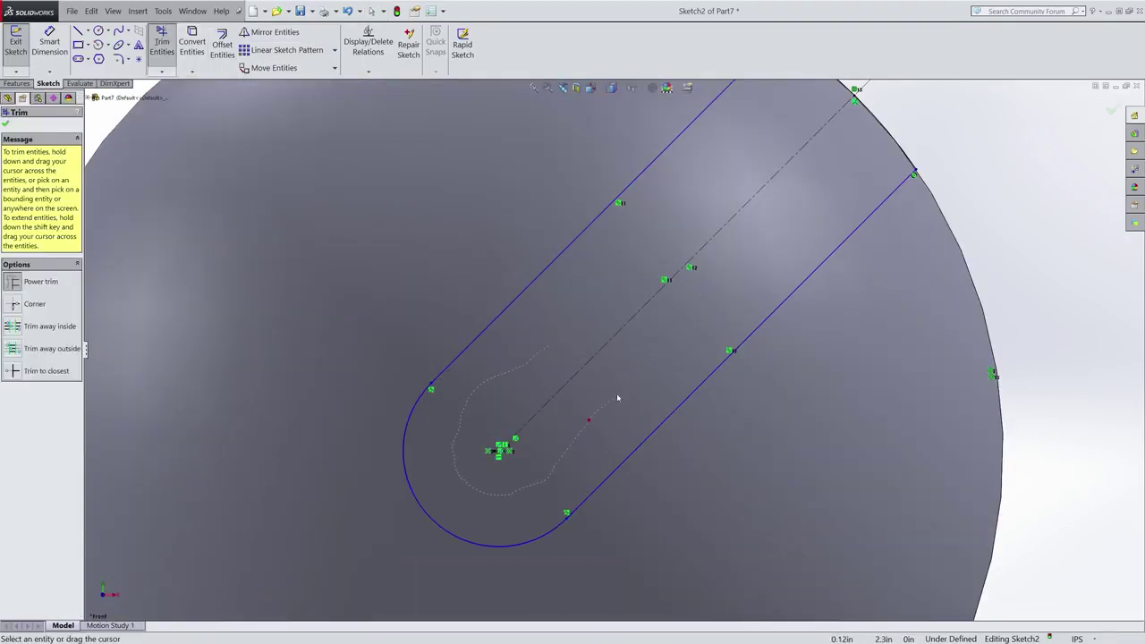
pyautogui.press('Escape')
pyautogui.scroll(3, 581, 411)
pyautogui.scroll(-1, 586, 402)
pyautogui.scroll(2, 590, 397)
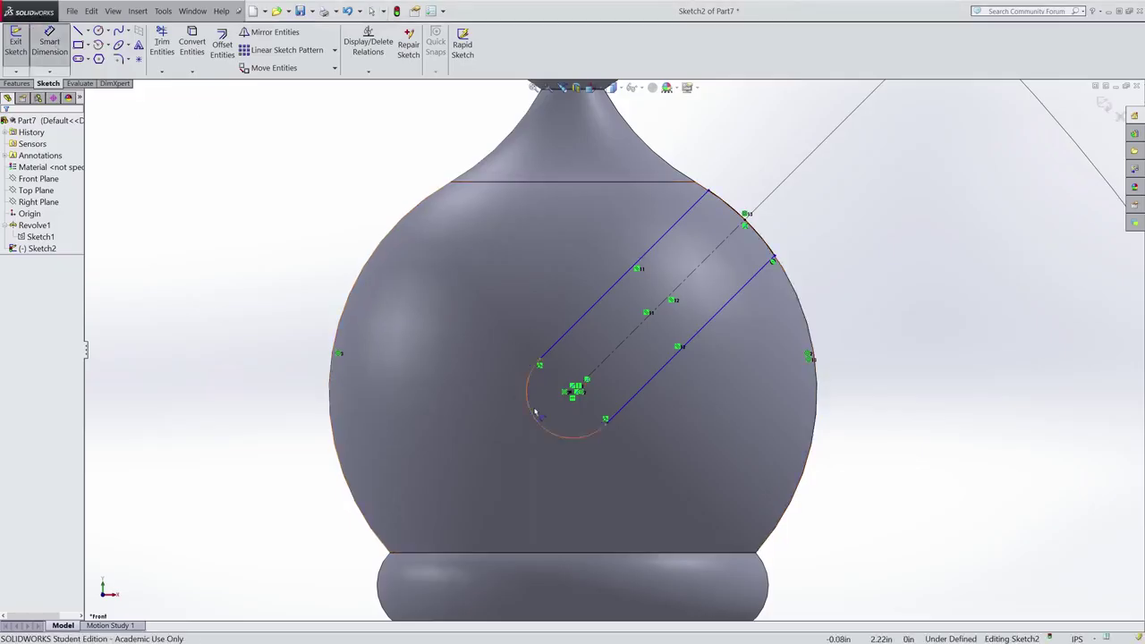
# Dimension the slot's rounded end arc with a 0.05 in radius
pyautogui.click(521, 420)
pyautogui.click(420, 420)
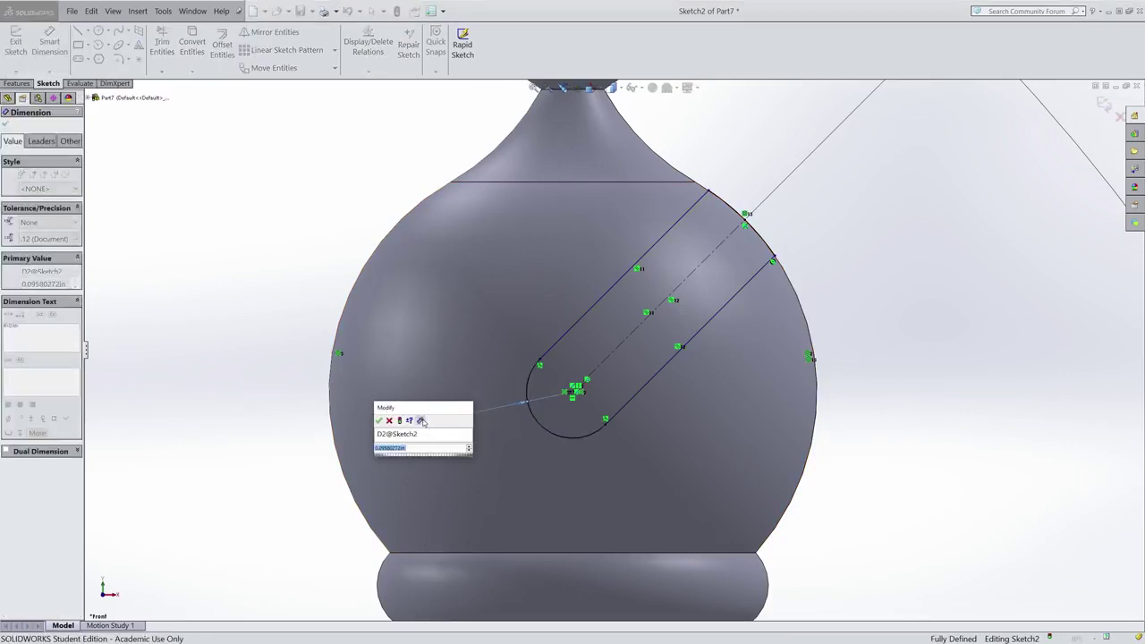
pyautogui.write('0.0')
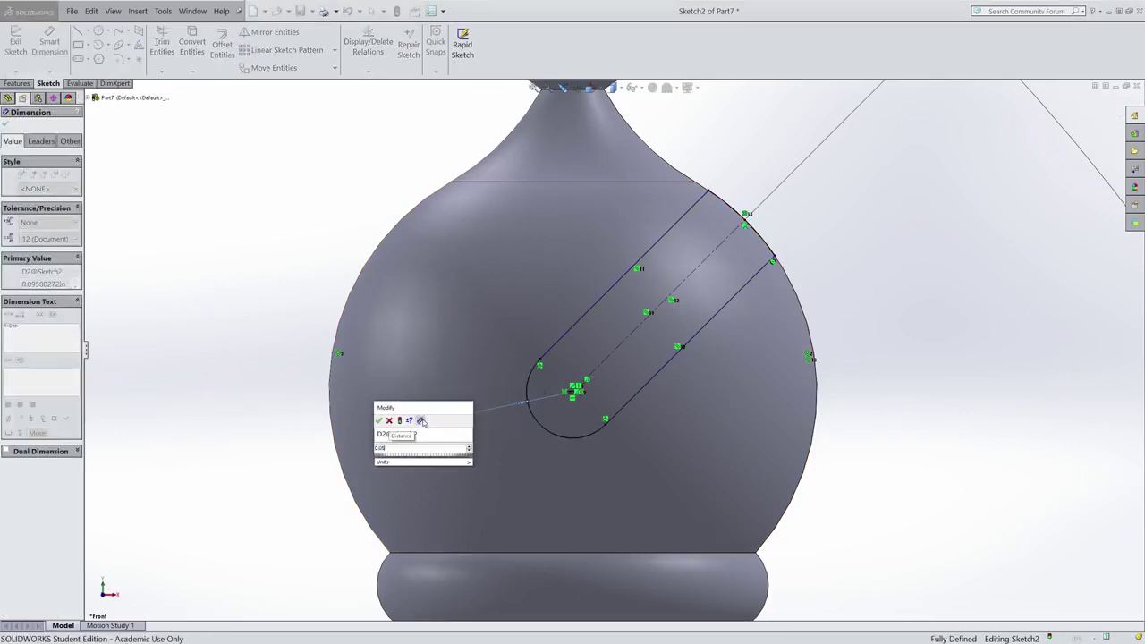
pyautogui.write('5')
pyautogui.press('Return')
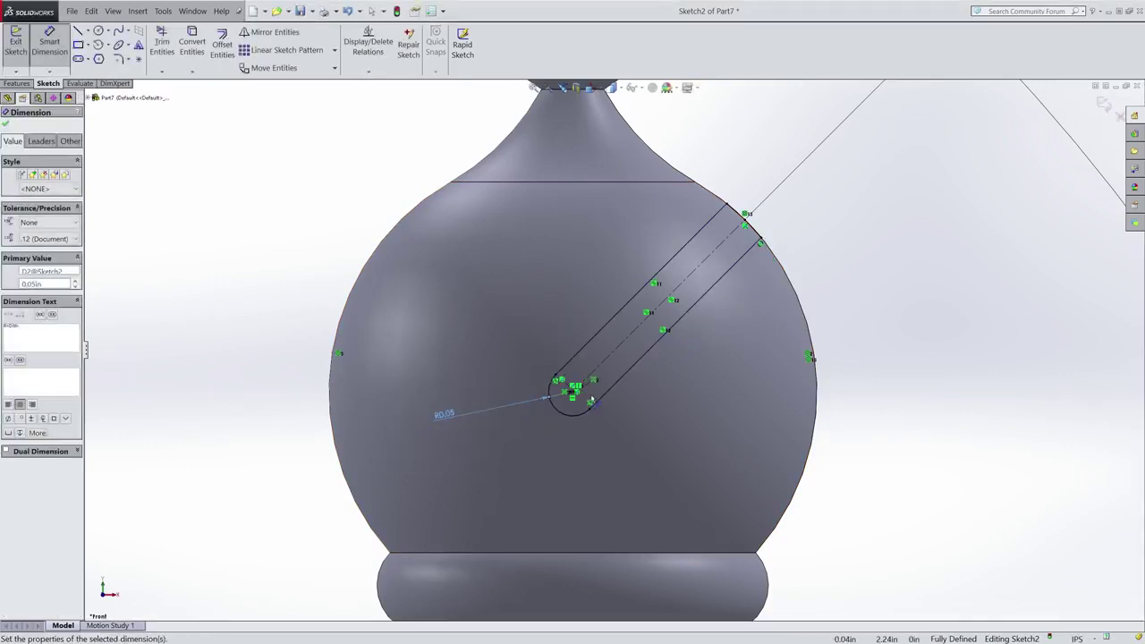
pyautogui.scroll(2, 590, 400)
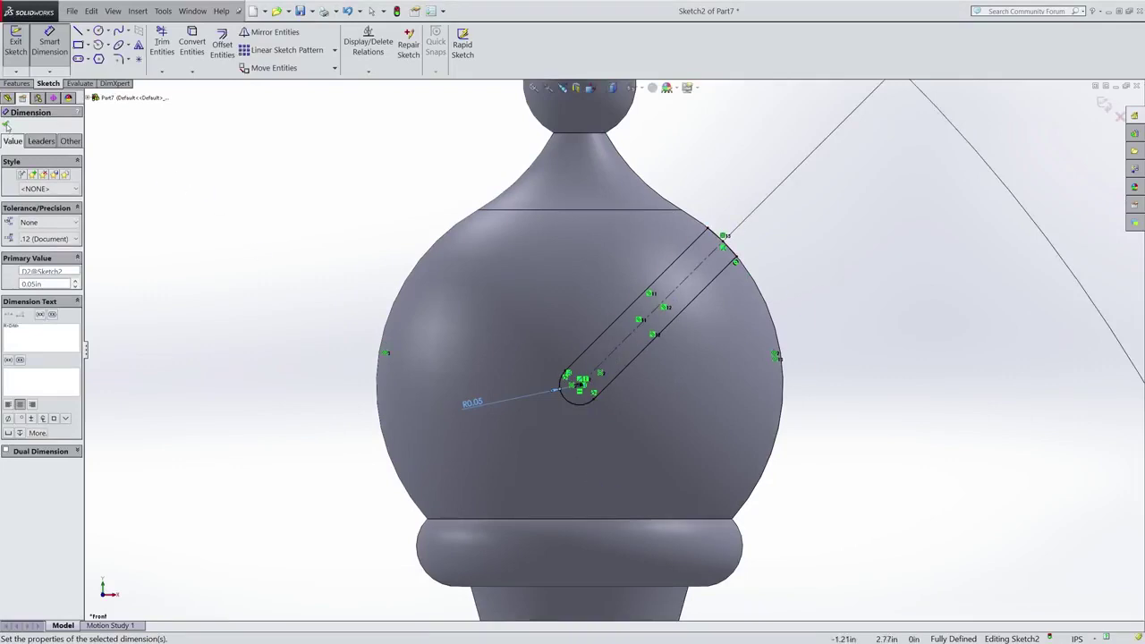
pyautogui.click(8, 126)
# Create an extruded cut from the slot sketch with Through All - Both
pyautogui.click(14, 83)
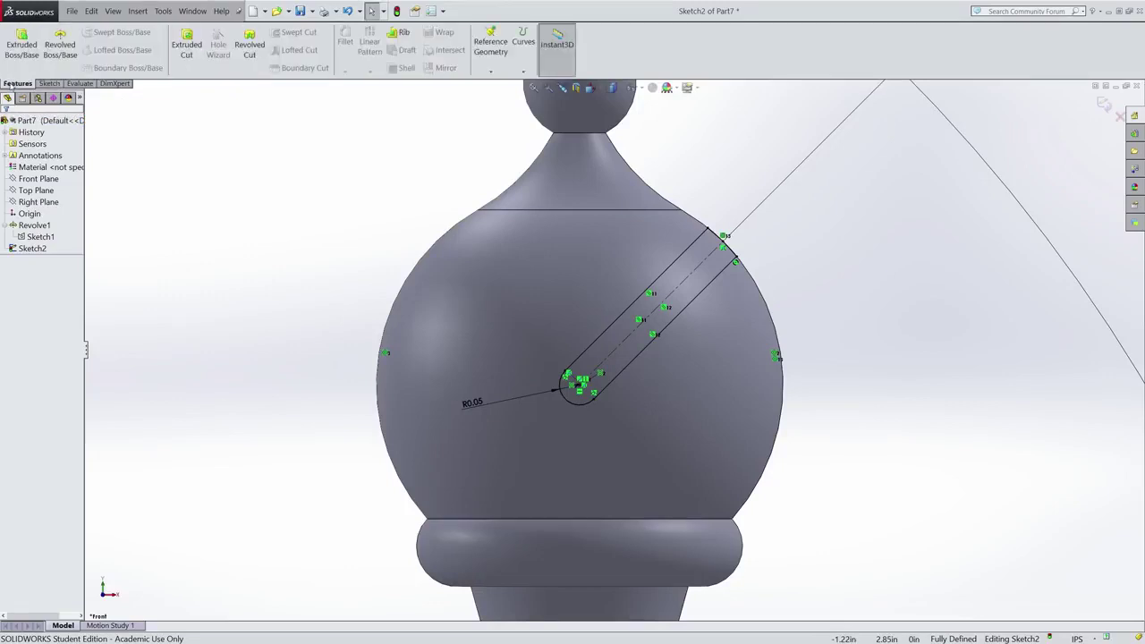
pyautogui.click(186, 45)
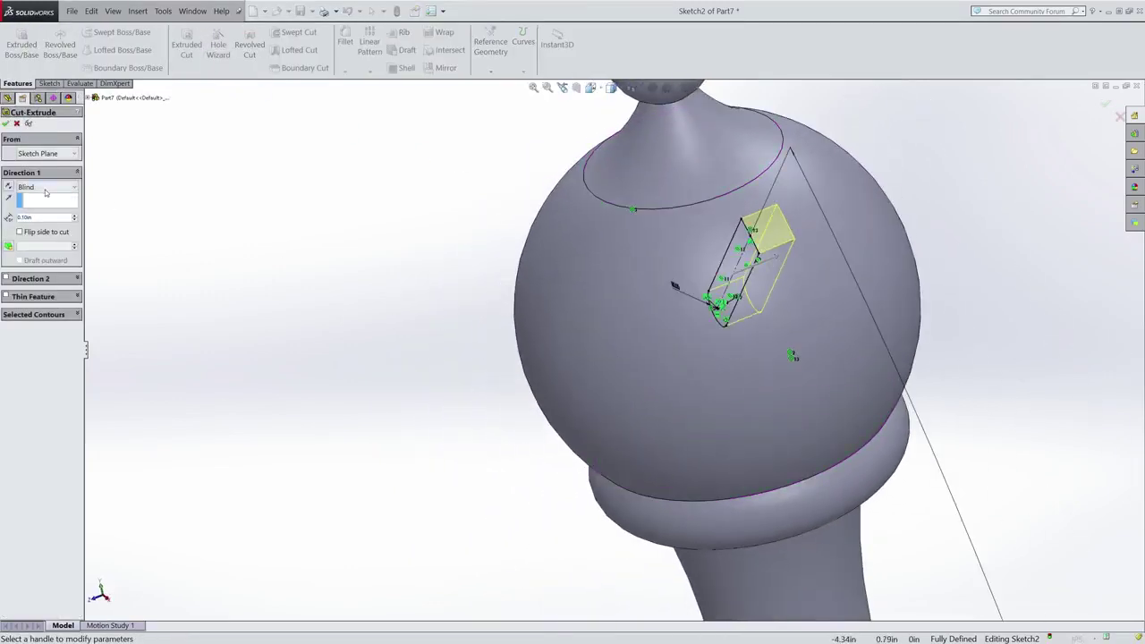
pyautogui.click(45, 187)
pyautogui.click(40, 216)
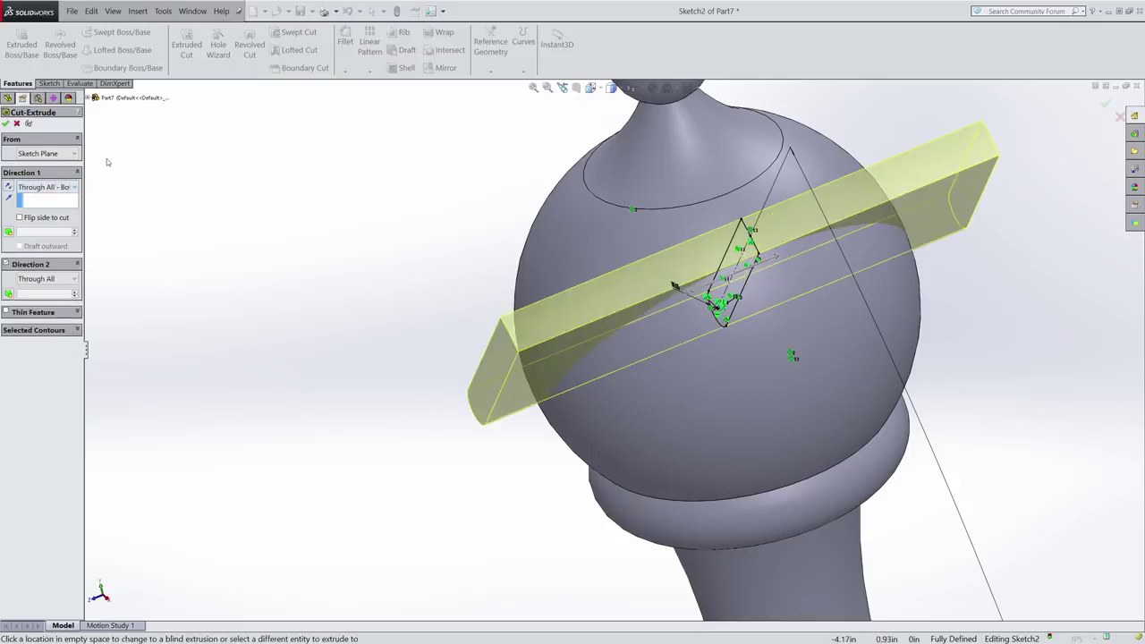
pyautogui.click(5, 123)
# View the slotted bishop from the Front orientation, then in Isometric
pyautogui.scroll(4, 590, 487)
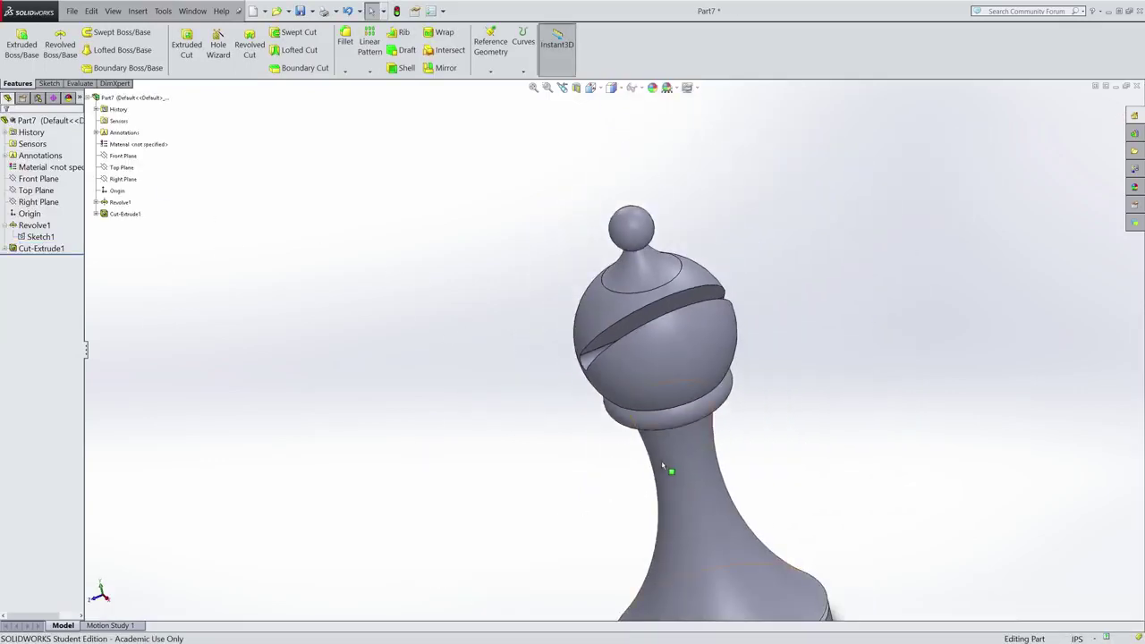
pyautogui.hotkey('ctrl', '1')
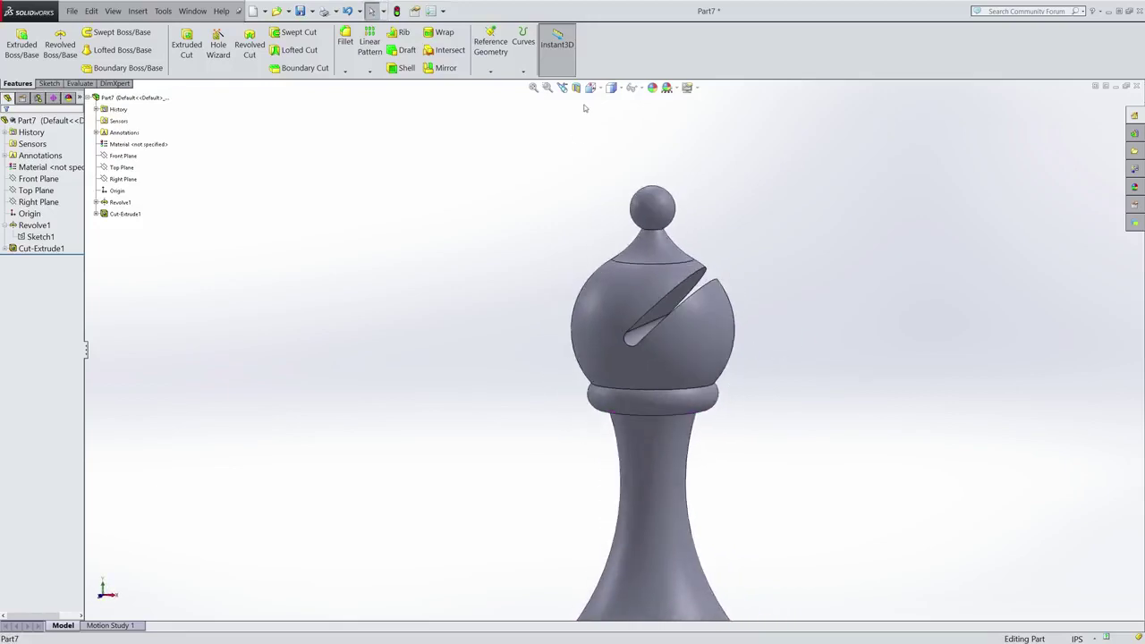
pyautogui.click(590, 87)
pyautogui.click(608, 134)
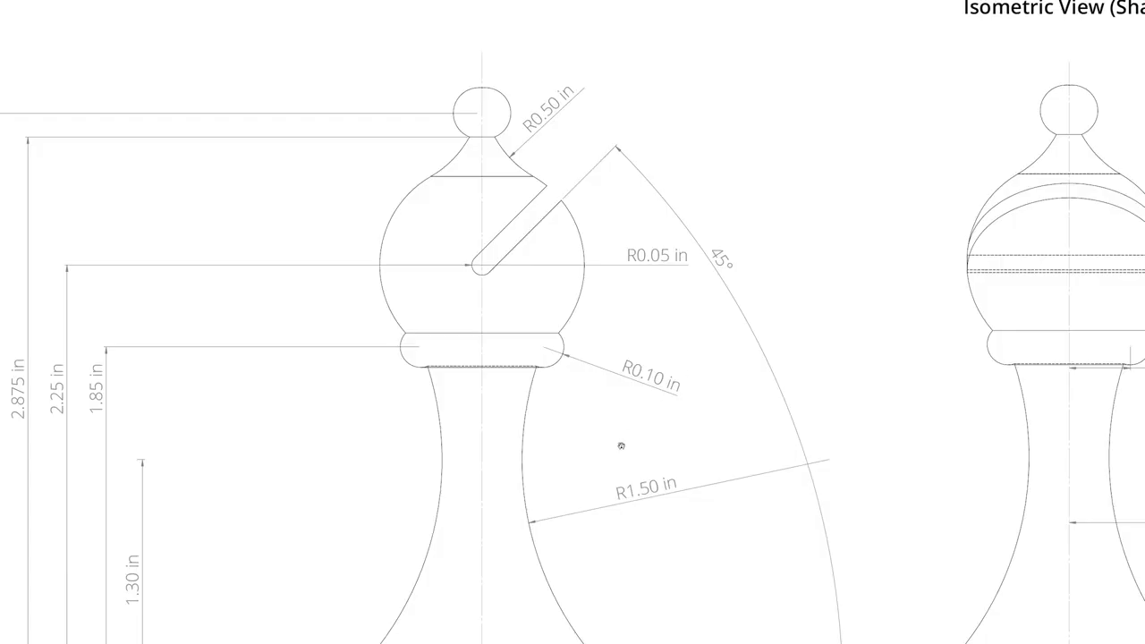
pyautogui.scroll(-4, 620, 446)
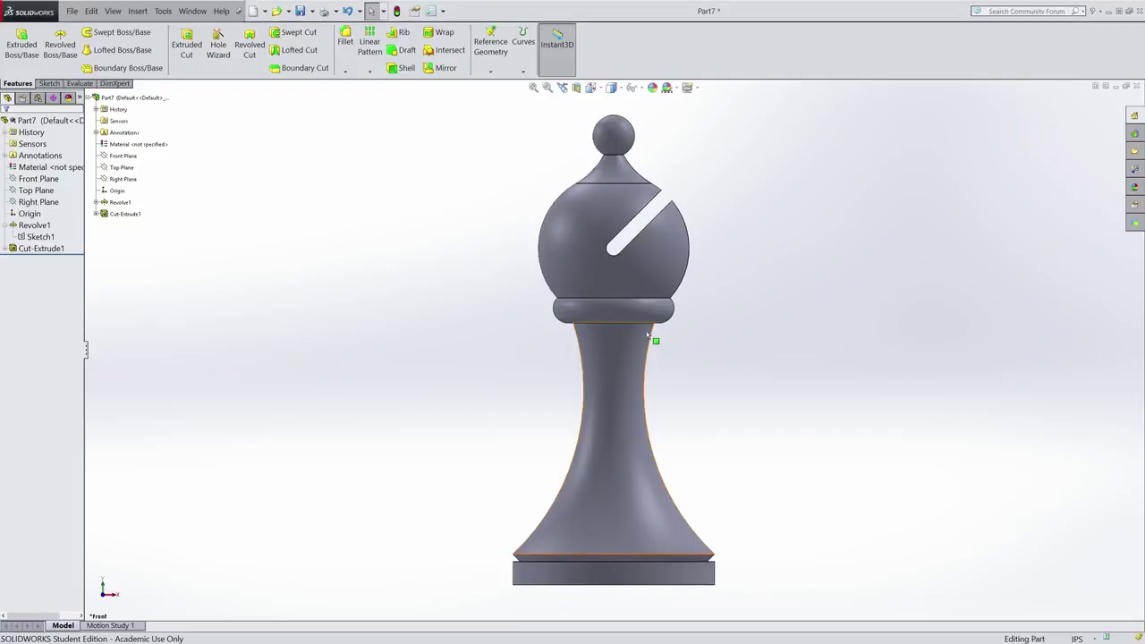
pyautogui.click(591, 87)
pyautogui.click(608, 148)
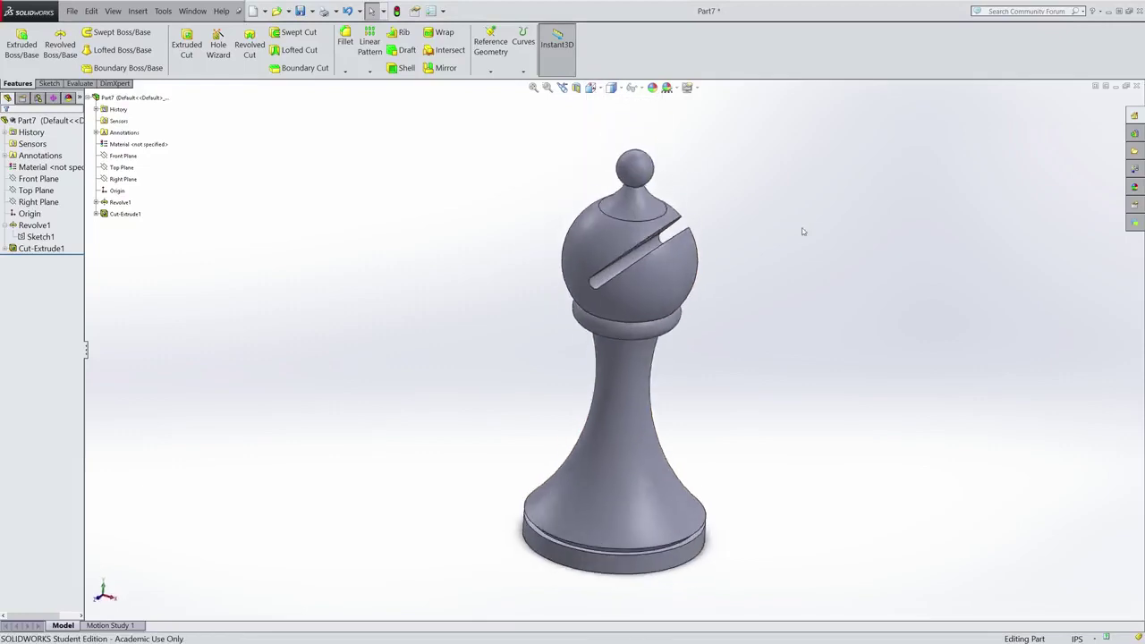